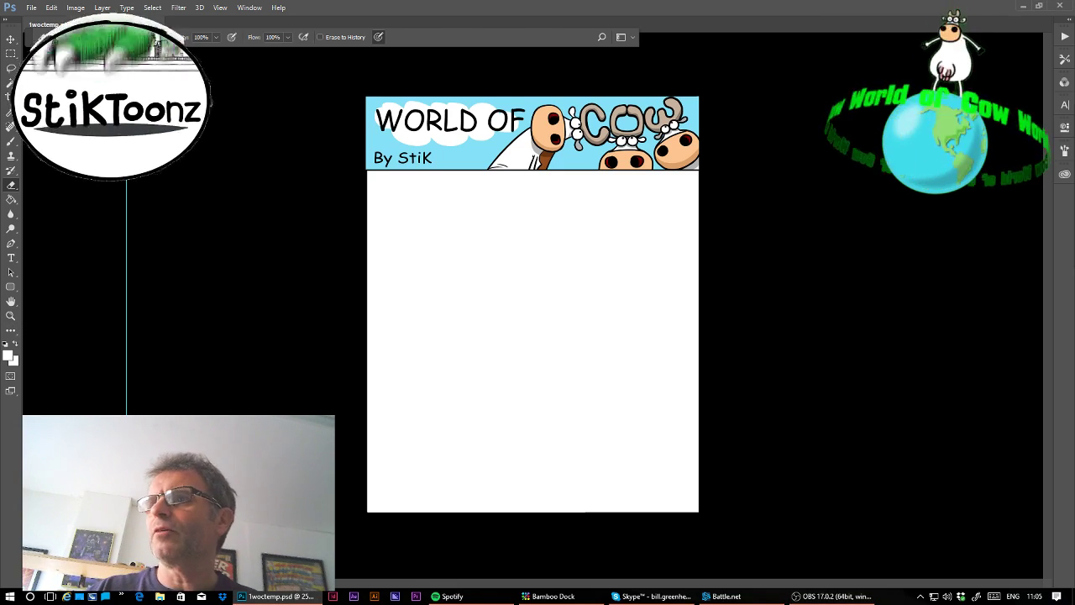
- Reset the foreground colour to black and brush a small closed circle for the first eye on the blank area below the banner
key(d)
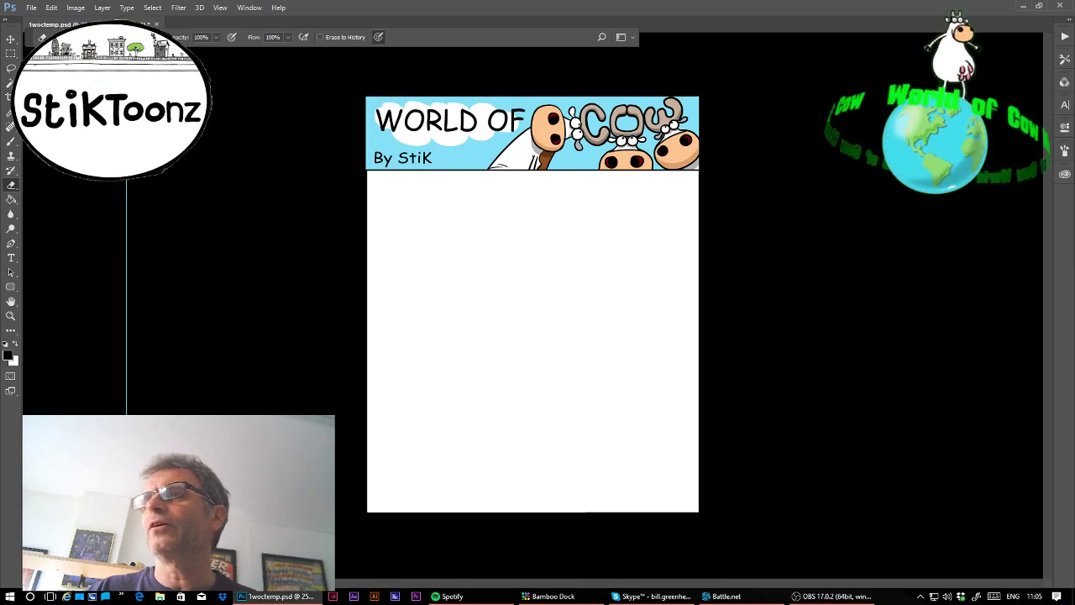
click(11, 316)
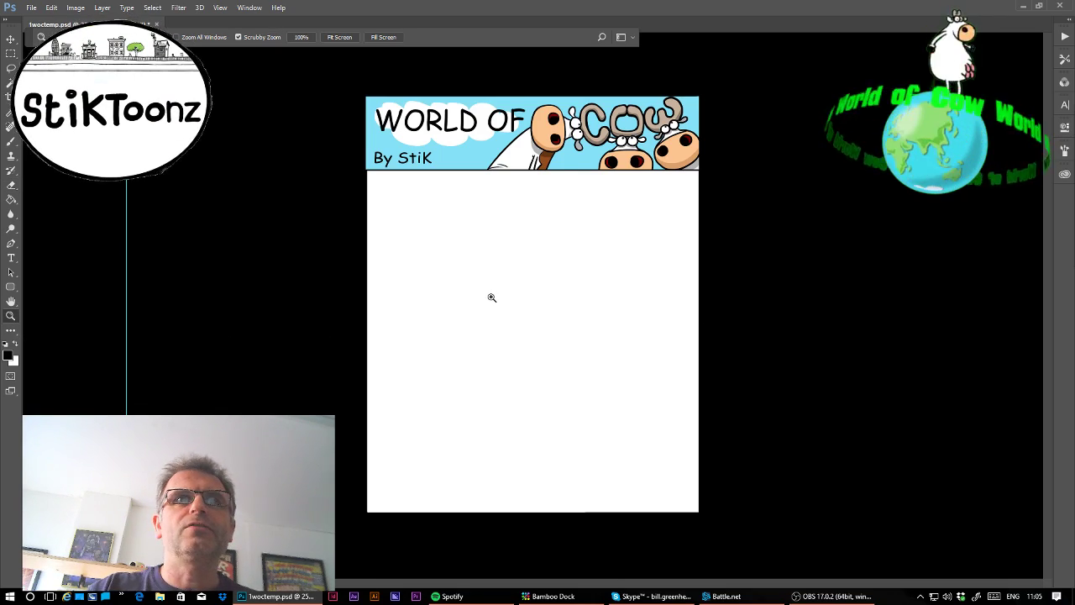
mouse_move(490, 297)
mouse_down()
mouse_move(545, 307)
mouse_move(535, 300)
mouse_up()
key(b)
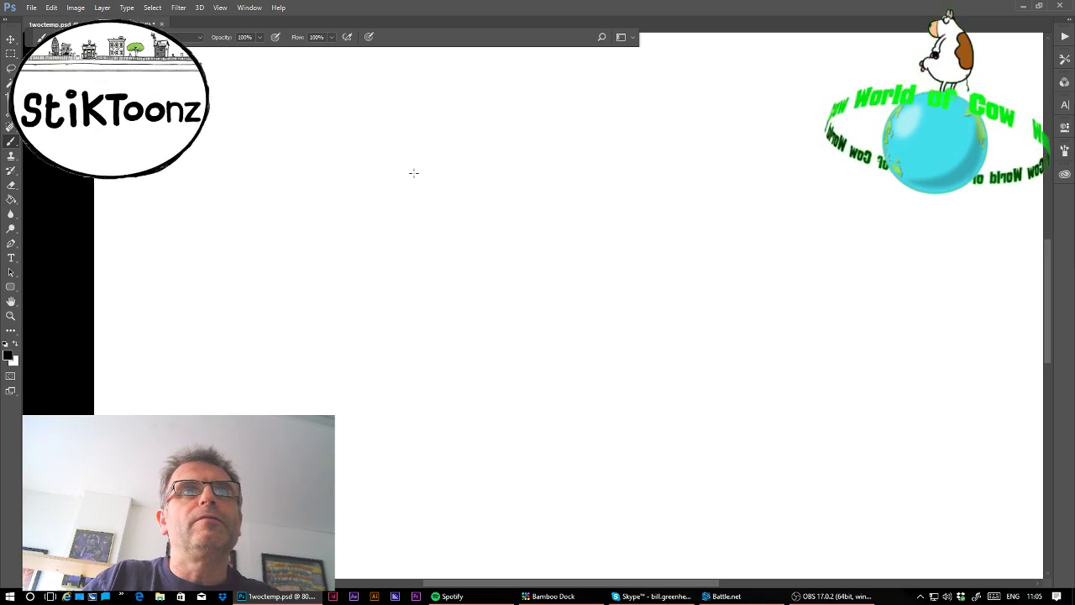
drag(413, 174, 388, 191)
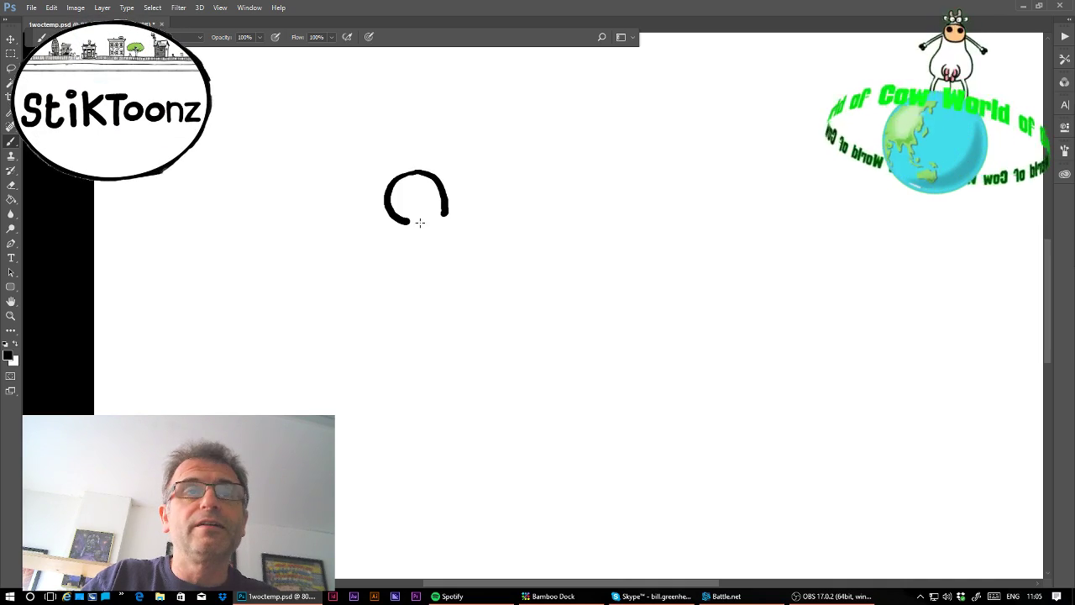
mouse_move(397, 217)
mouse_down()
mouse_move(433, 218)
mouse_move(423, 227)
mouse_move(444, 205)
mouse_up()
key(ctrl+z)
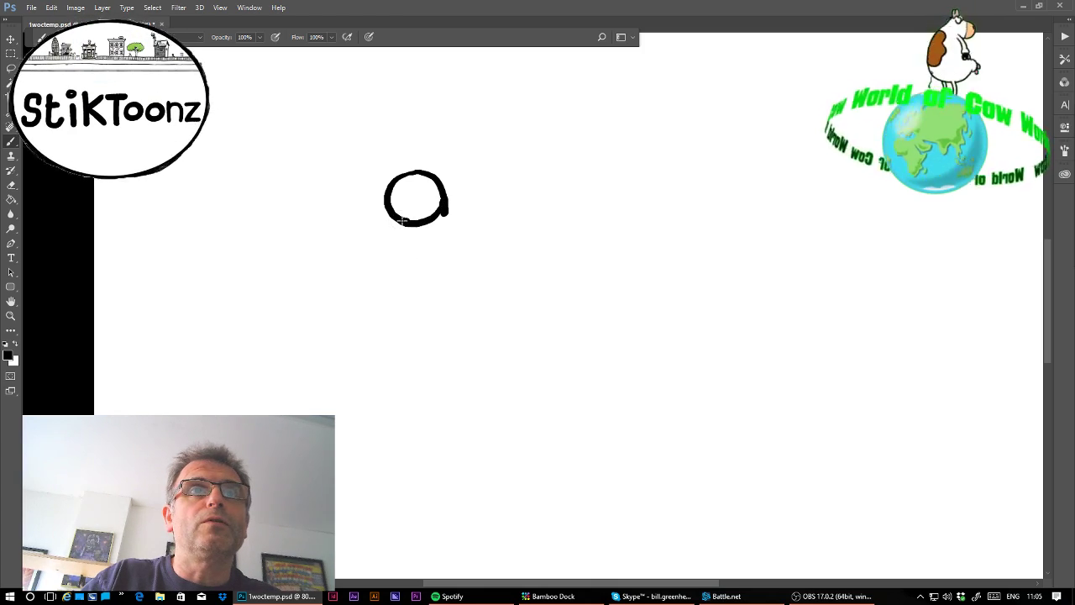
- Erase the stray bump on the circle's right side and smooth the uneven inner and outer edges of its outline
click(11, 316)
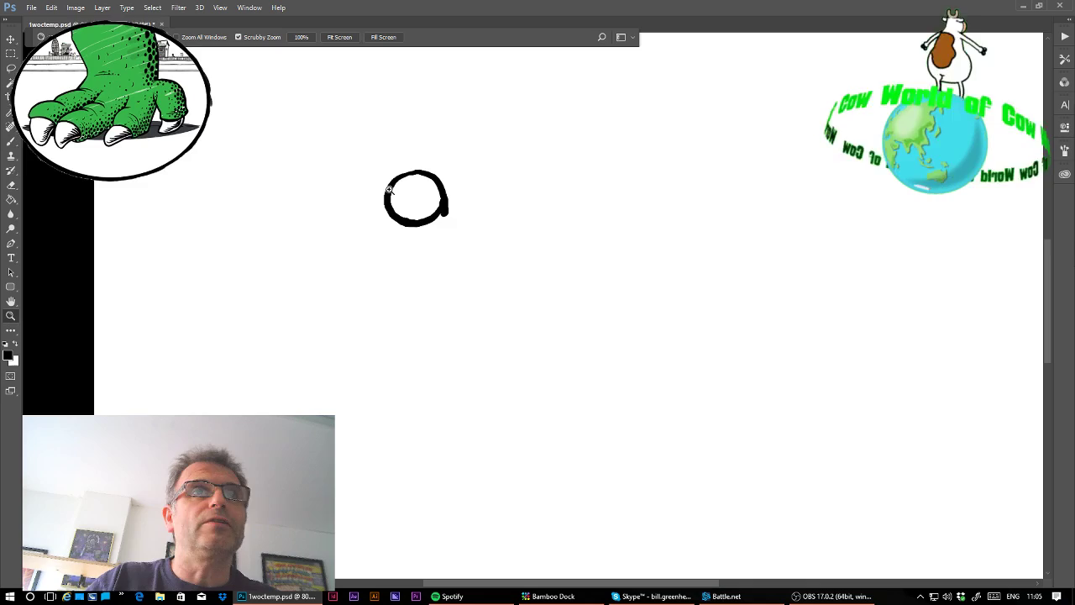
drag(401, 176, 312, 171)
click(12, 185)
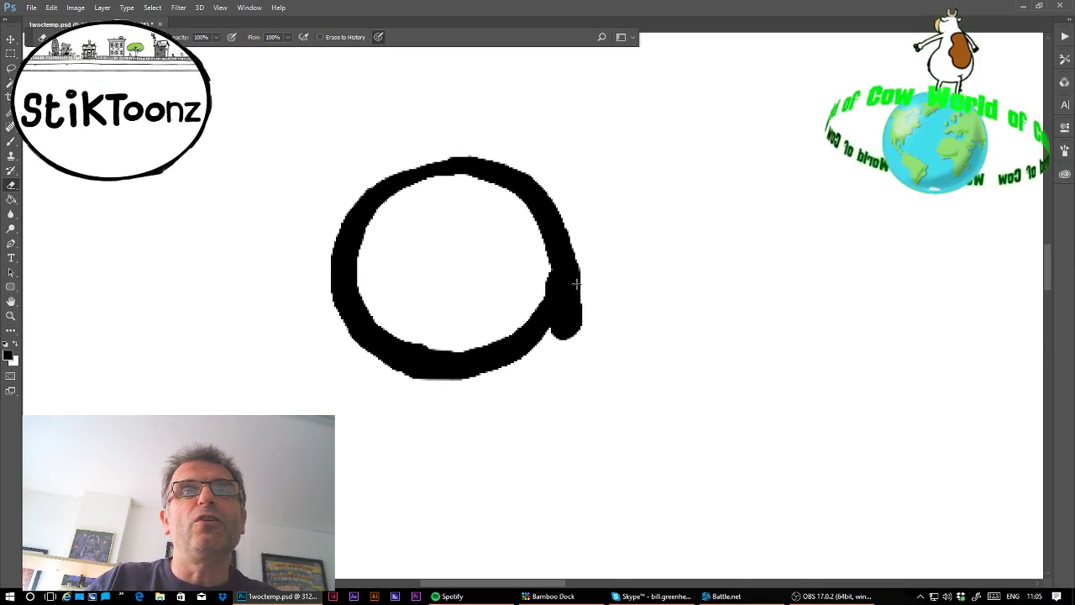
mouse_move(555, 336)
mouse_down()
mouse_move(572, 324)
mouse_move(582, 267)
mouse_move(568, 350)
mouse_up()
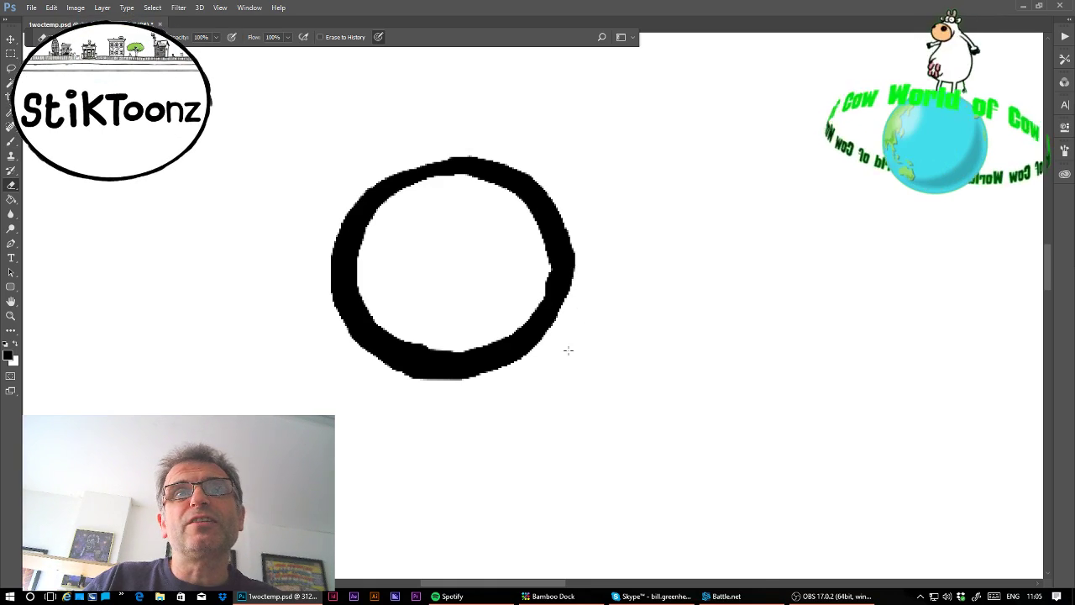
mouse_move(584, 253)
mouse_down()
mouse_move(565, 290)
mouse_move(537, 271)
mouse_up()
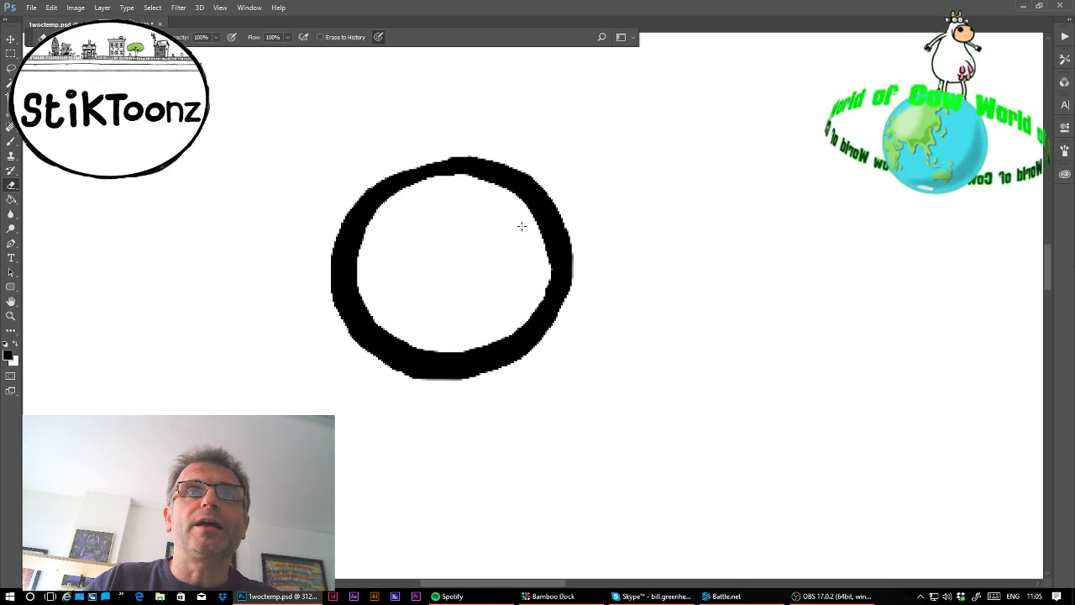
drag(540, 281, 533, 295)
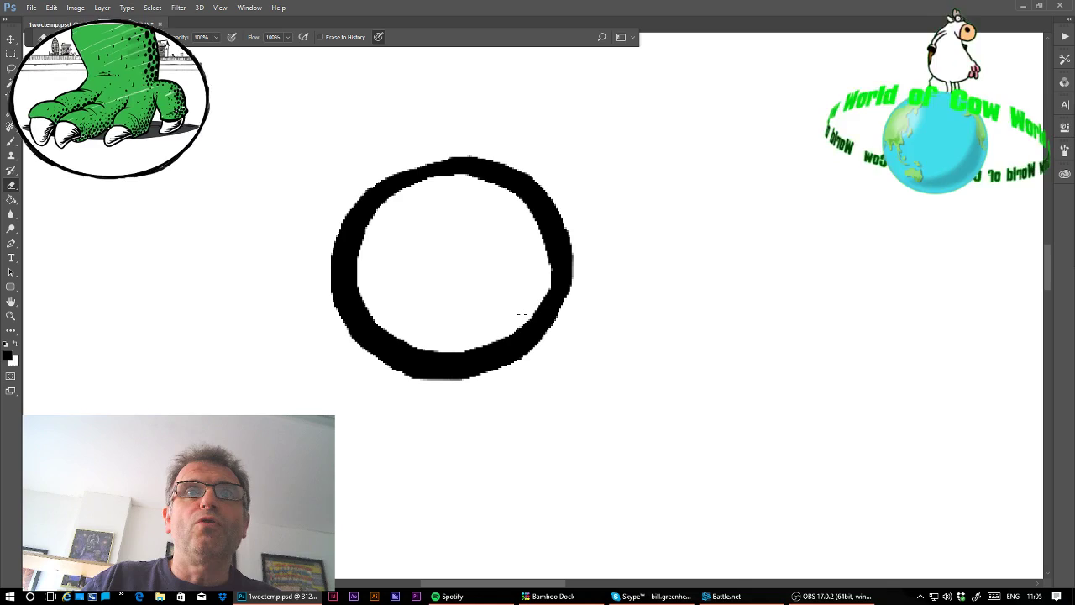
drag(501, 333, 477, 341)
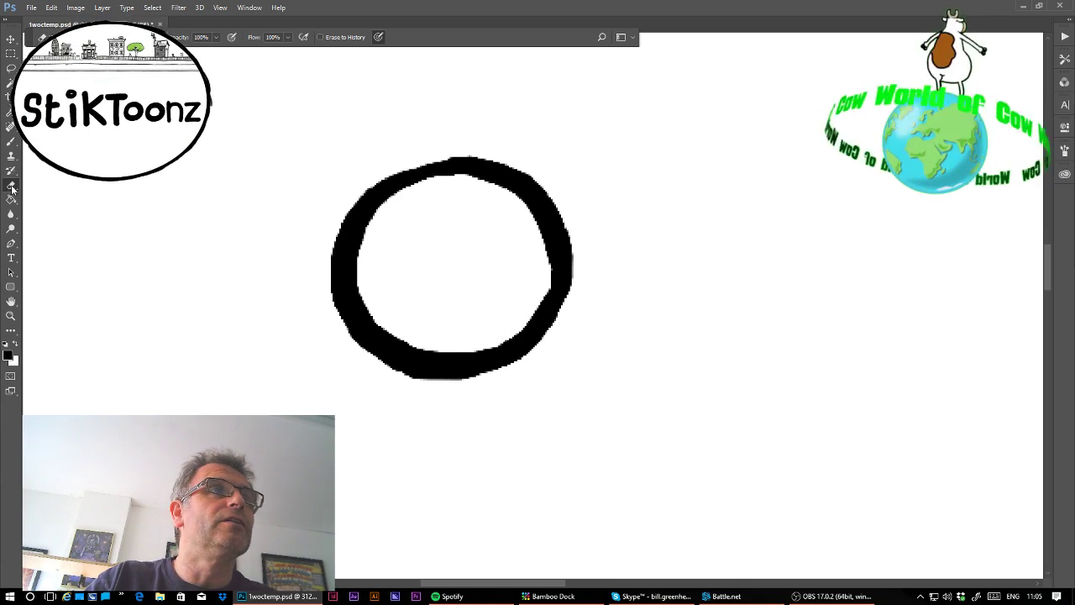
- Thicken the thin upper part of the circle's outline with the black brush
key(b)
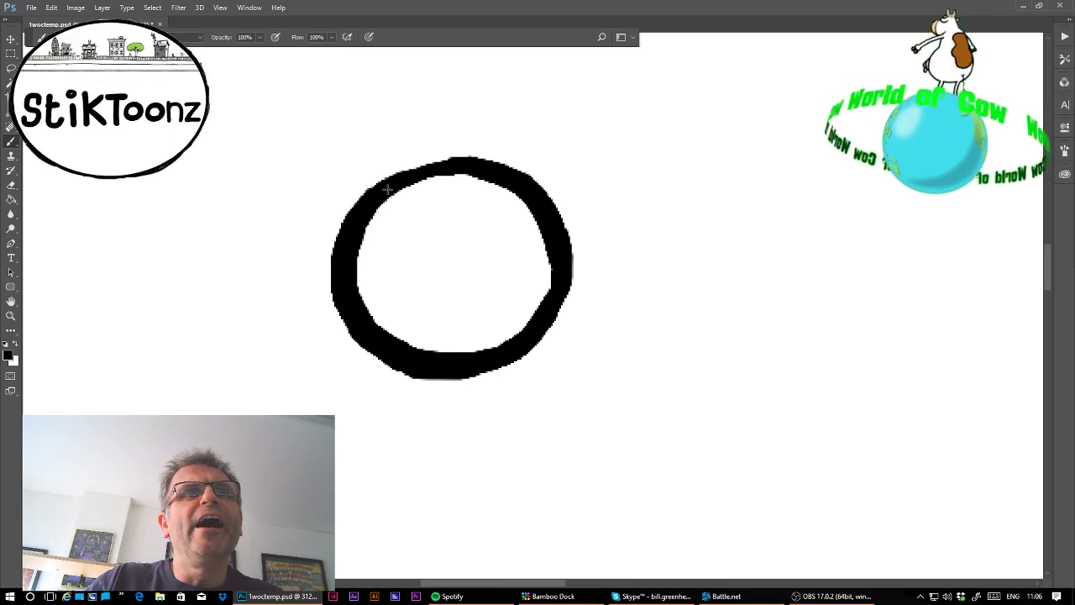
mouse_move(390, 183)
mouse_down()
mouse_move(557, 120)
mouse_move(619, 126)
mouse_move(644, 151)
mouse_up()
click(497, 153)
key(ctrl+z)
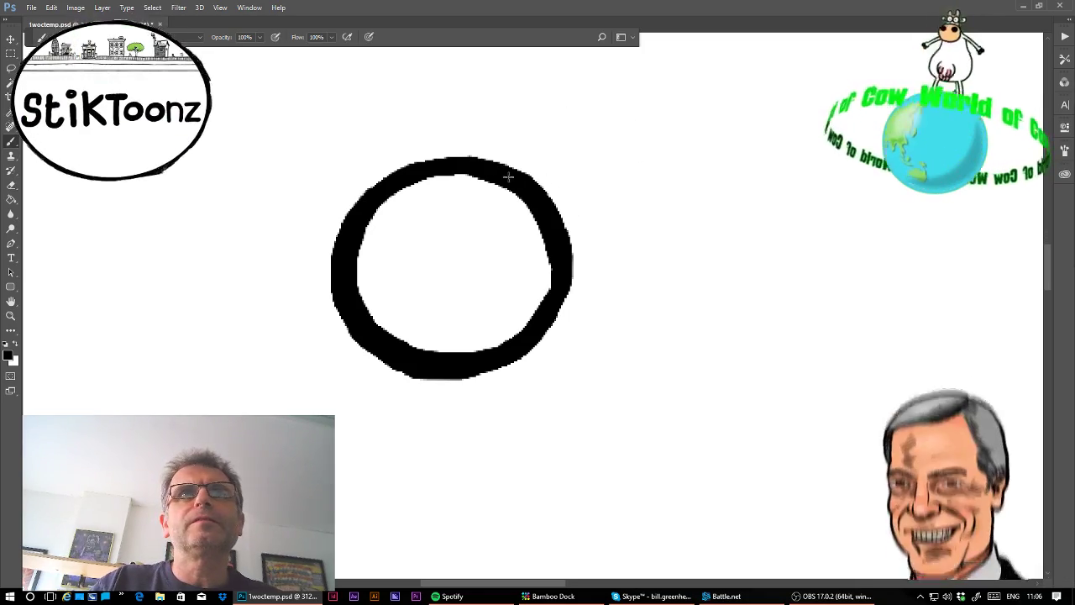
- Draw a slightly larger second eye overlapping behind the first and add a small oval black pupil to each eye
mouse_move(508, 176)
mouse_down()
mouse_move(585, 132)
mouse_move(631, 138)
mouse_move(686, 179)
mouse_move(701, 208)
mouse_move(699, 286)
mouse_move(666, 337)
mouse_move(624, 351)
mouse_move(537, 344)
mouse_up()
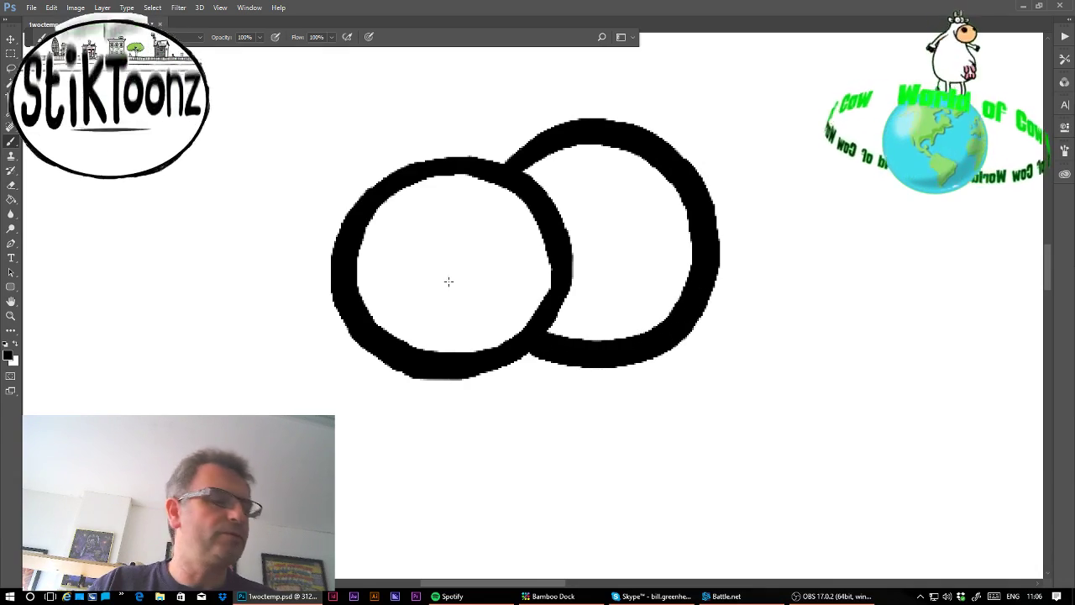
drag(480, 289, 484, 287)
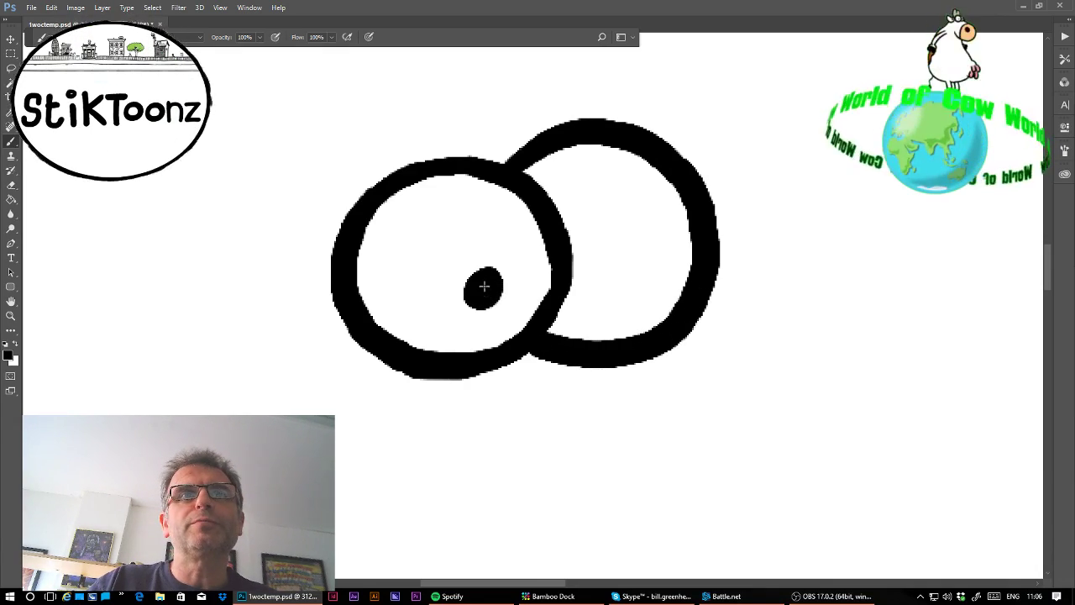
drag(625, 289, 628, 282)
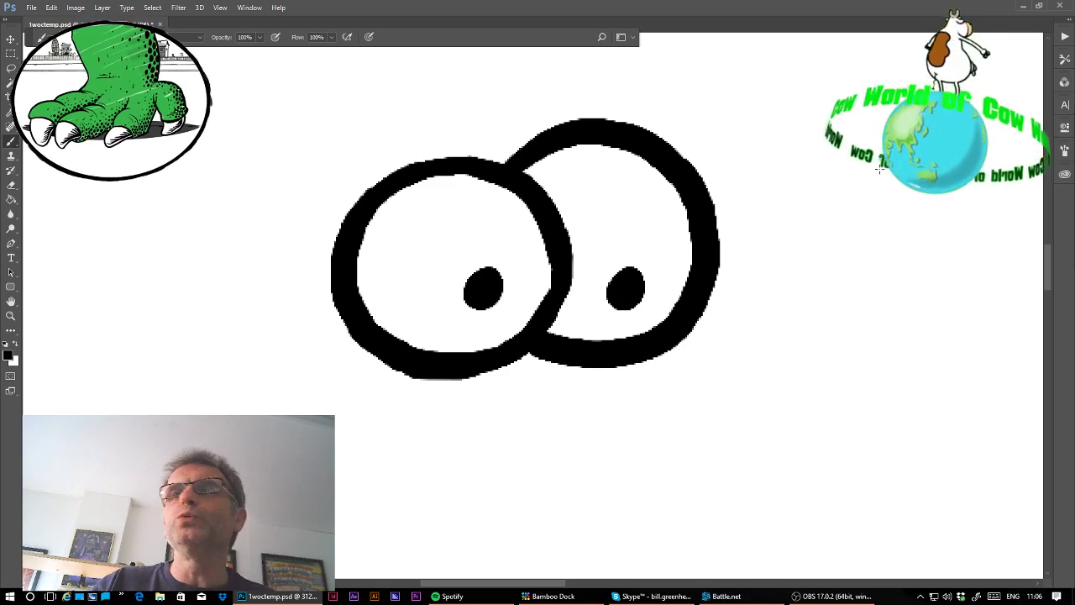
- Draw two upright rounded horns above the eyes, joined by a curved line for the top of the head
drag(537, 194, 612, 319)
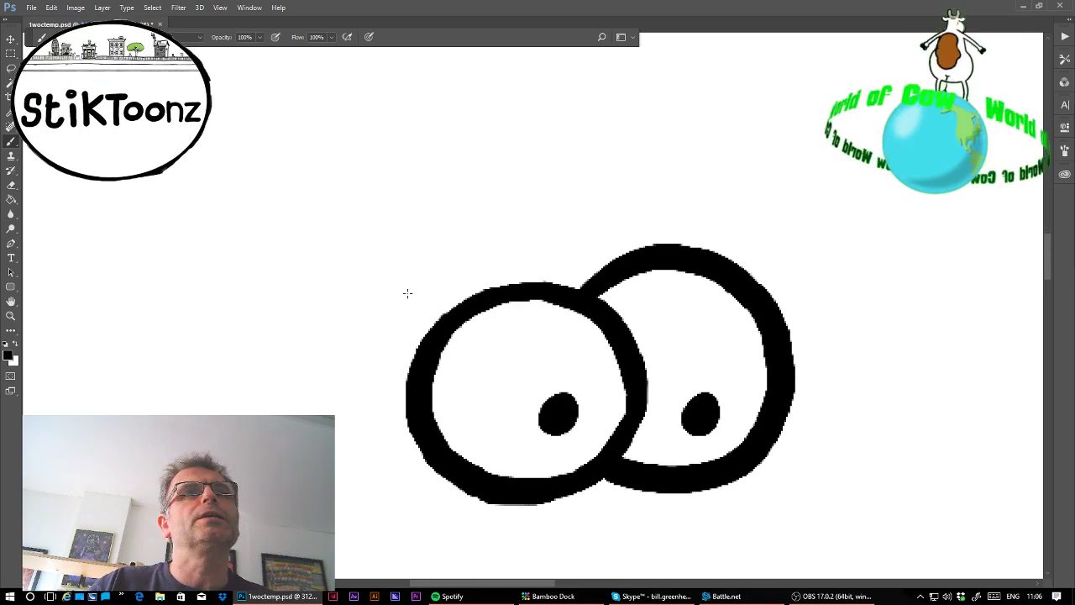
mouse_move(417, 356)
mouse_down()
mouse_move(507, 137)
mouse_move(523, 214)
mouse_up()
key(ctrl+z)
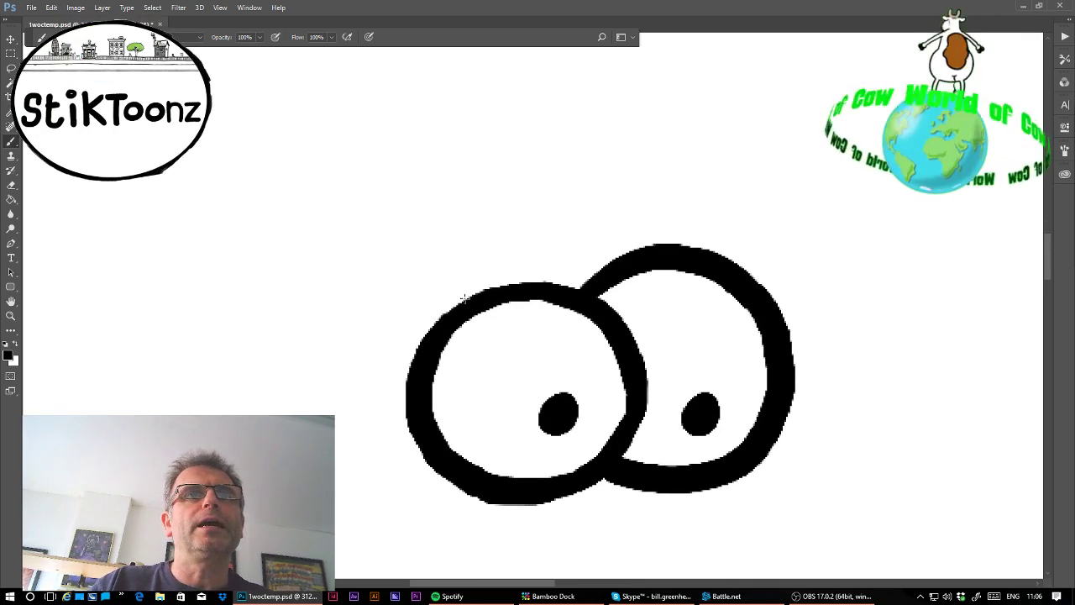
mouse_move(464, 259)
mouse_down()
mouse_move(478, 165)
mouse_move(462, 146)
mouse_move(437, 145)
mouse_move(409, 162)
mouse_move(389, 244)
mouse_move(396, 301)
mouse_move(410, 324)
mouse_move(436, 322)
mouse_up()
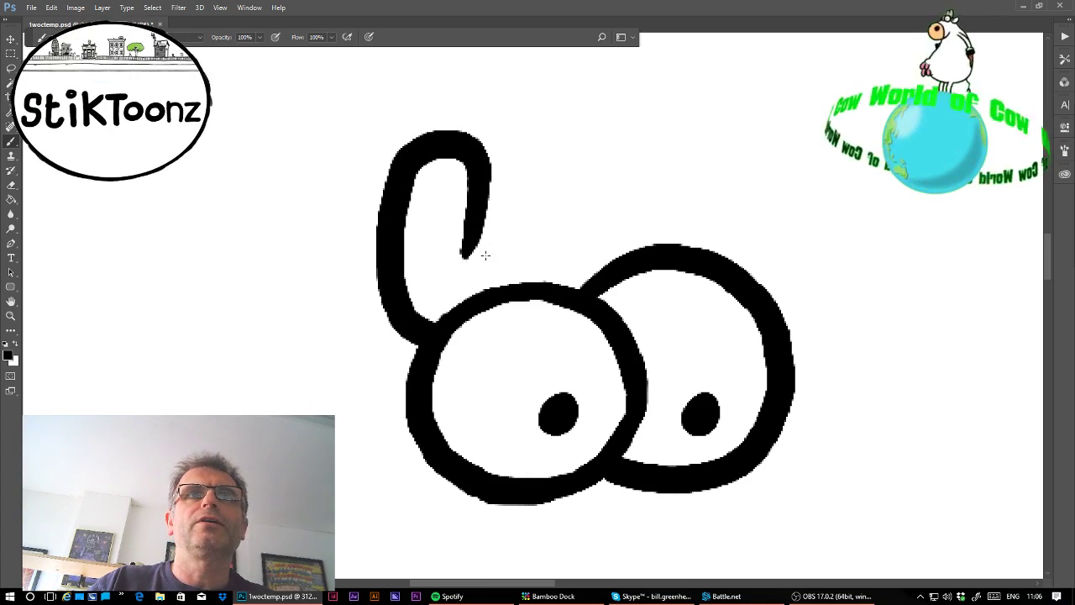
mouse_move(476, 234)
mouse_down()
mouse_move(473, 252)
mouse_move(579, 237)
mouse_move(580, 144)
mouse_move(622, 118)
mouse_move(649, 135)
mouse_move(659, 168)
mouse_move(661, 236)
mouse_move(647, 248)
mouse_up()
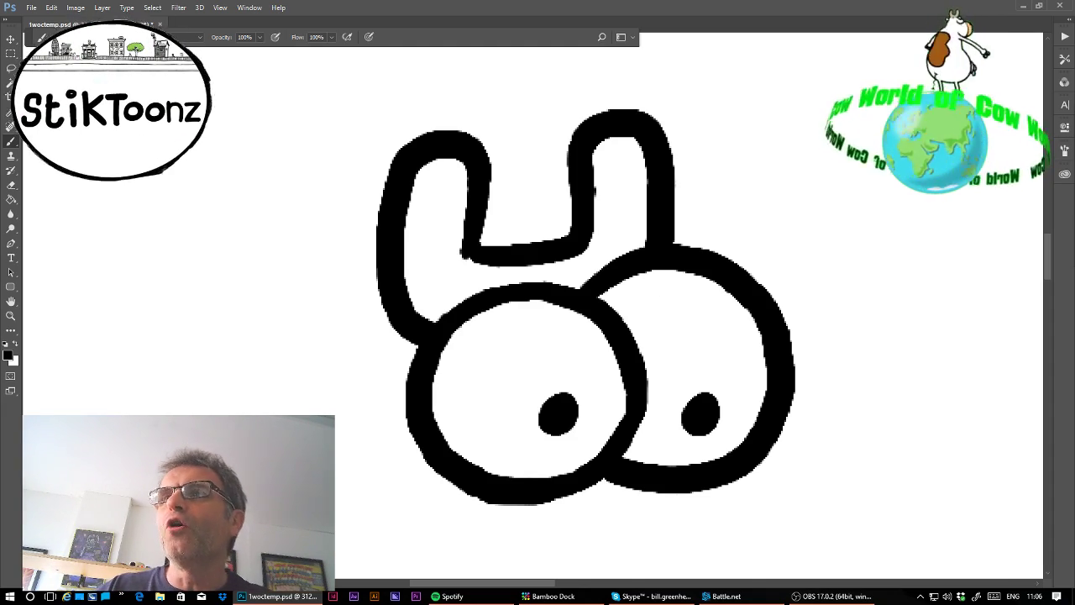
- Draw a long ear beside the left eye, a small ear beside the right one, and a face line slanting down from the right eye
mouse_move(545, 290)
mouse_down()
mouse_move(745, 87)
mouse_move(744, 141)
mouse_up()
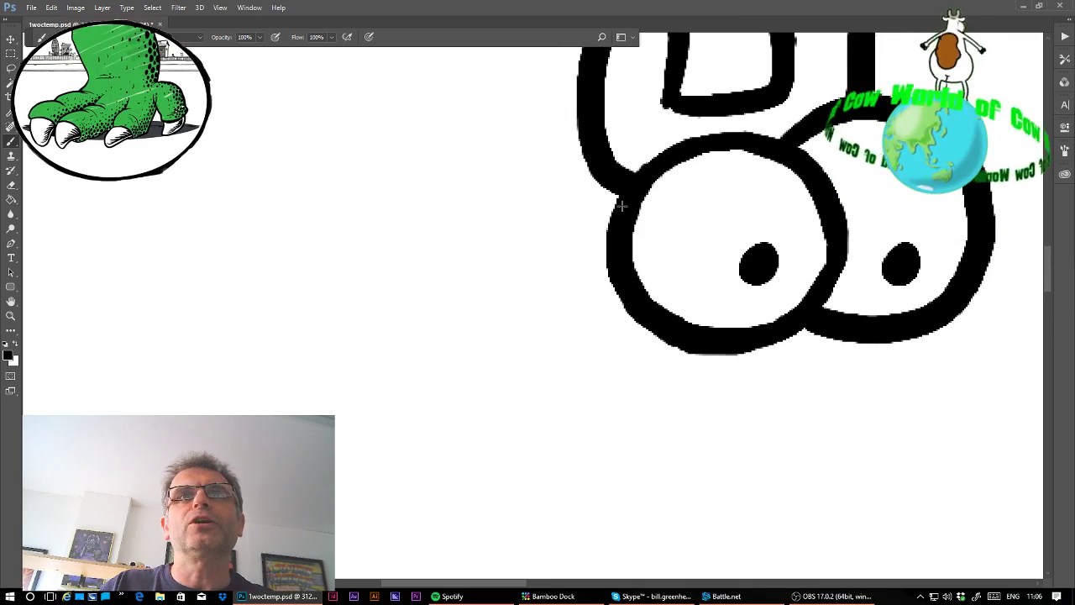
mouse_move(622, 206)
mouse_down()
mouse_move(584, 228)
mouse_move(458, 224)
mouse_move(426, 263)
mouse_move(456, 304)
mouse_move(539, 315)
mouse_move(614, 257)
mouse_up()
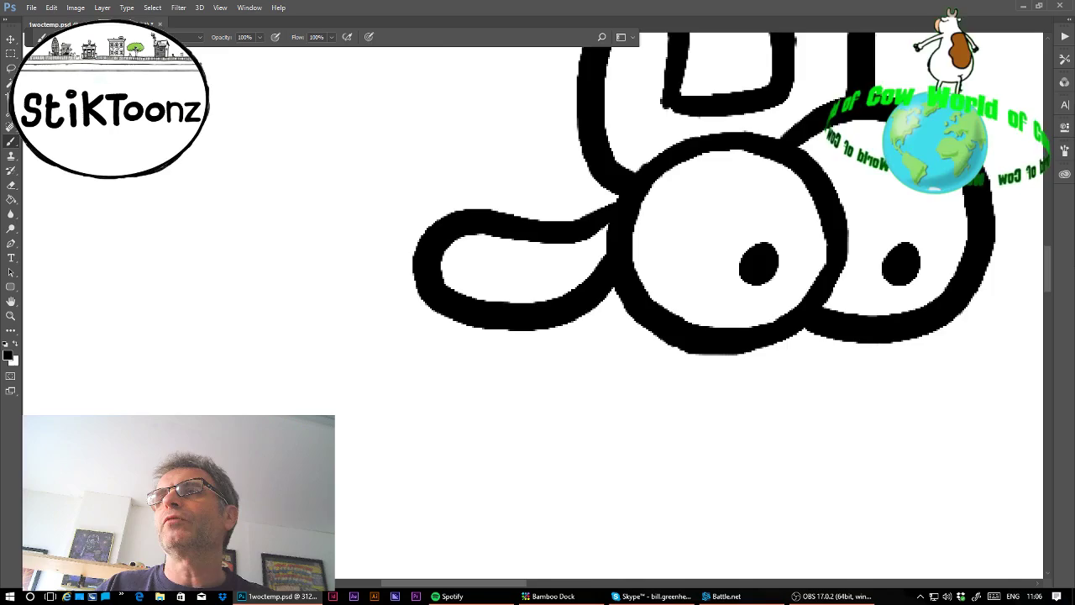
mouse_move(759, 264)
mouse_down()
mouse_move(283, 188)
mouse_move(458, 213)
mouse_move(458, 164)
mouse_up()
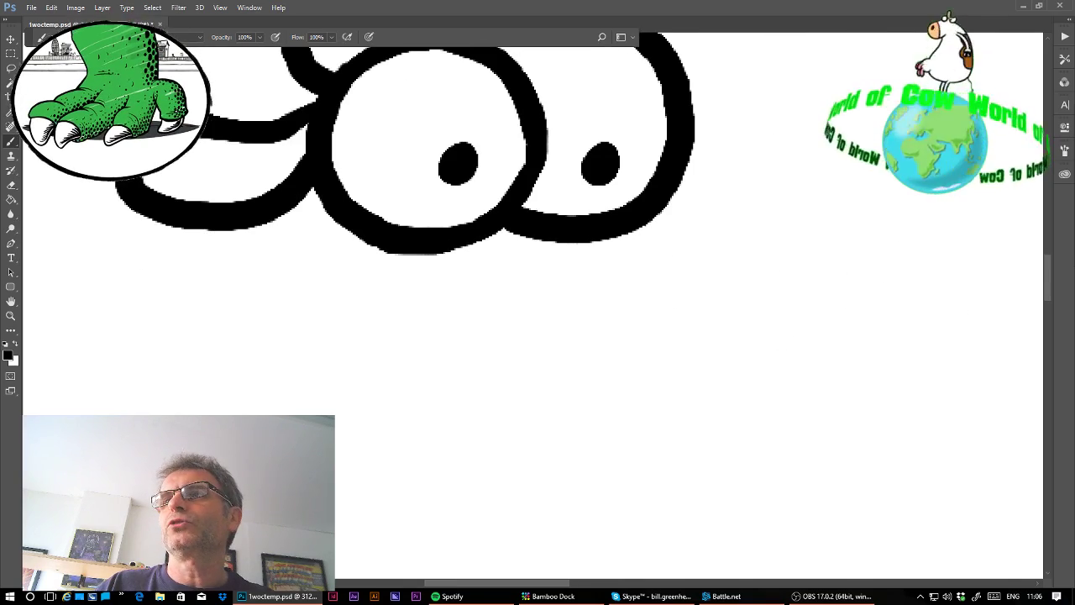
key(ctrl+minus)
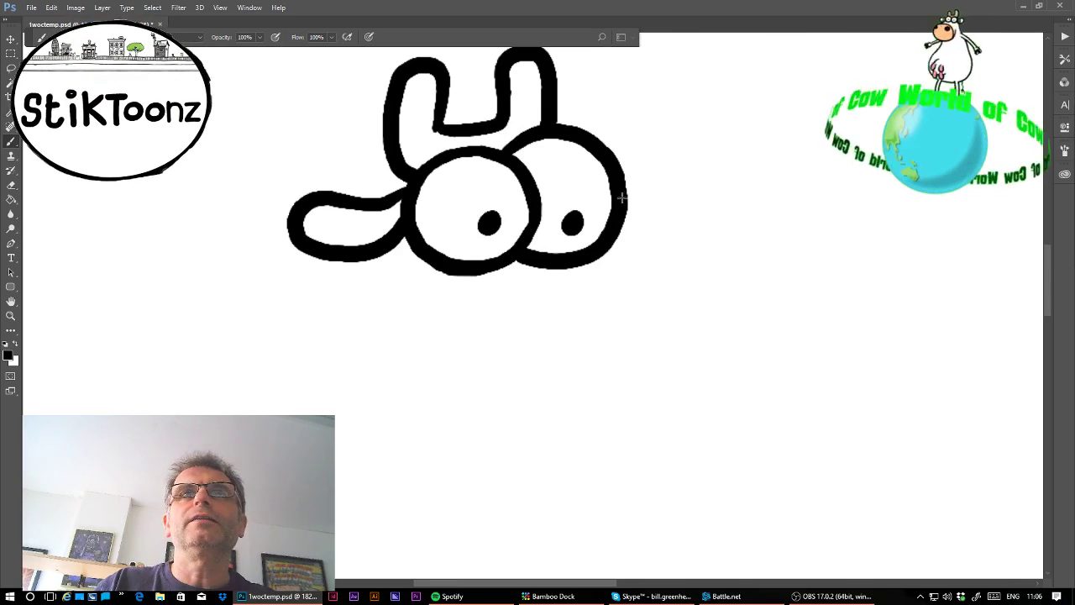
mouse_move(621, 198)
mouse_down()
mouse_move(672, 205)
mouse_move(672, 222)
mouse_move(649, 239)
mouse_move(620, 232)
mouse_move(611, 263)
mouse_move(581, 268)
mouse_move(596, 258)
mouse_move(689, 340)
mouse_up()
drag(476, 422, 908, 393)
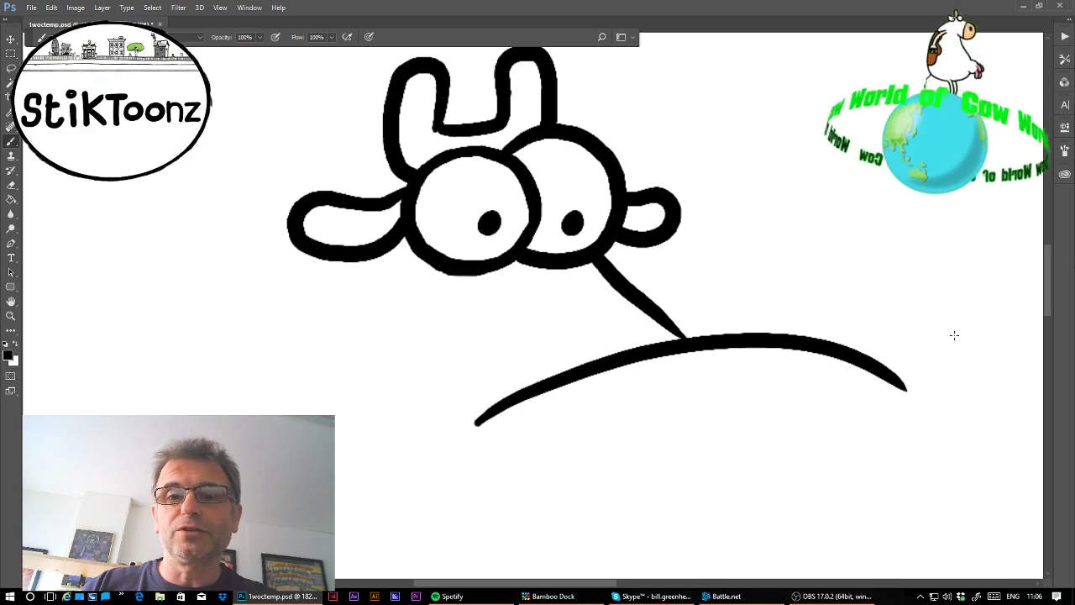
scroll(642, 241, down, 3)
scroll(642, 241, right, 1)
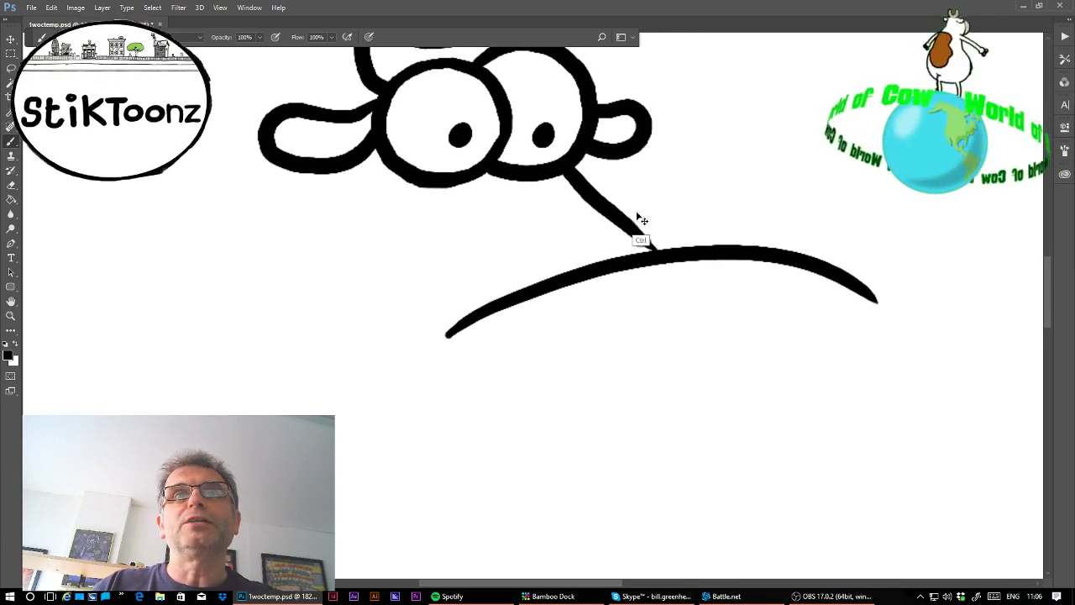
key(ctrl+z)
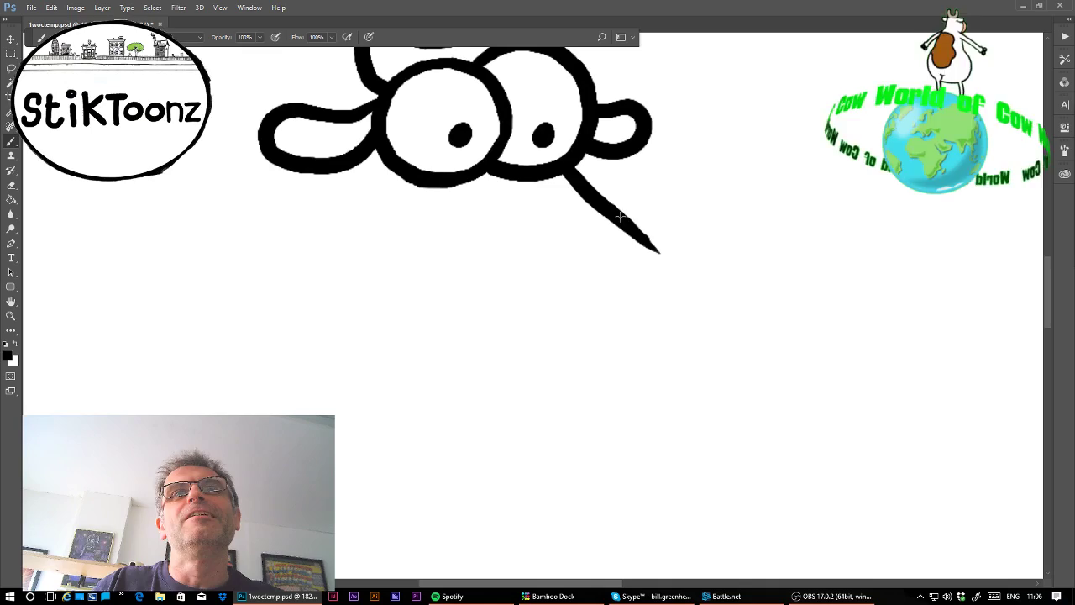
- Draw the left side, top curve and bottom curve of a large oval muzzle at the end of the slanting face line
mouse_move(649, 242)
mouse_down()
mouse_move(657, 246)
mouse_move(635, 252)
mouse_move(410, 474)
mouse_up()
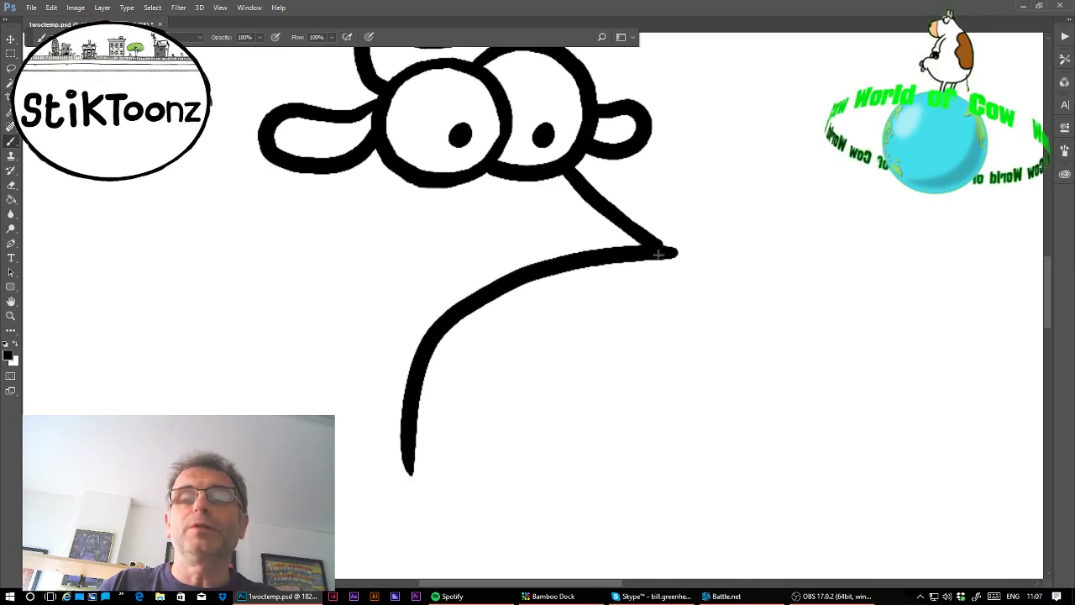
drag(408, 430, 499, 536)
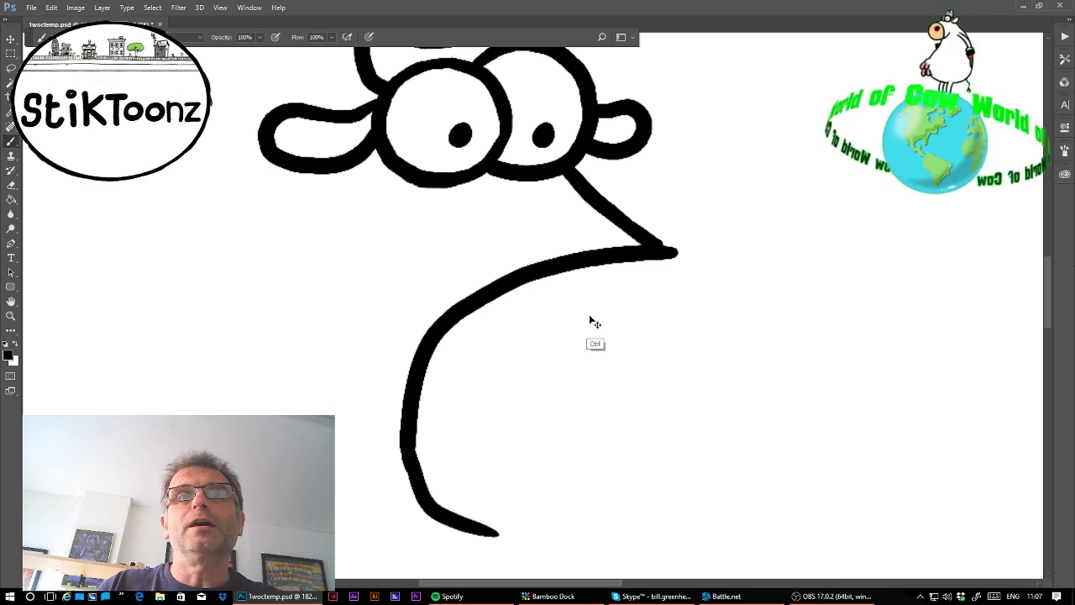
key(ctrl+z)
mouse_move(662, 249)
mouse_down()
mouse_move(768, 266)
mouse_move(811, 441)
mouse_up()
key(ctrl+z)
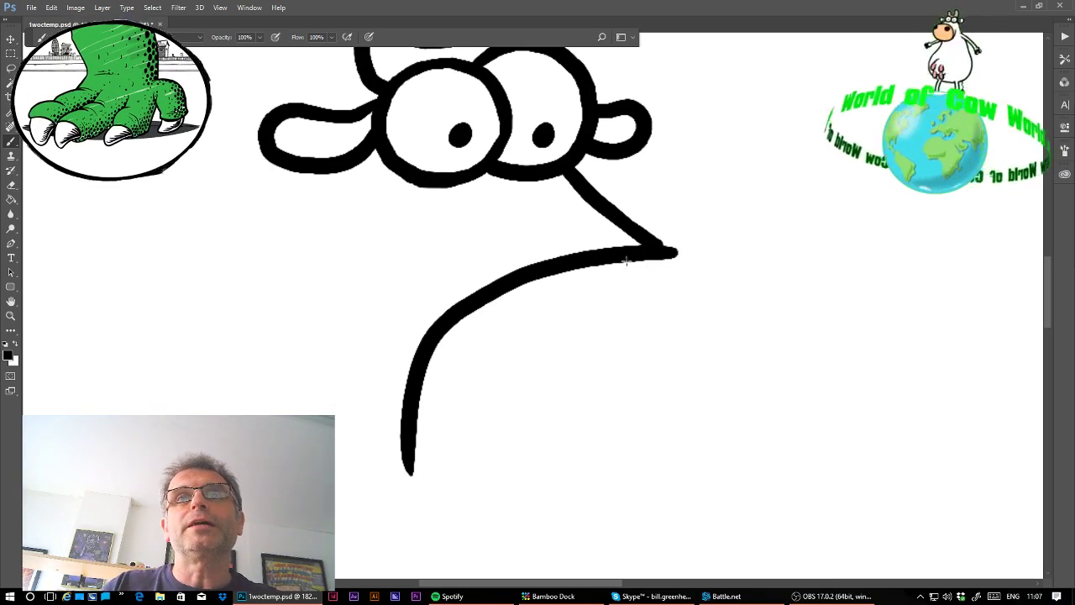
drag(626, 257, 840, 411)
mouse_move(412, 455)
mouse_down()
mouse_move(410, 481)
mouse_move(716, 550)
mouse_up()
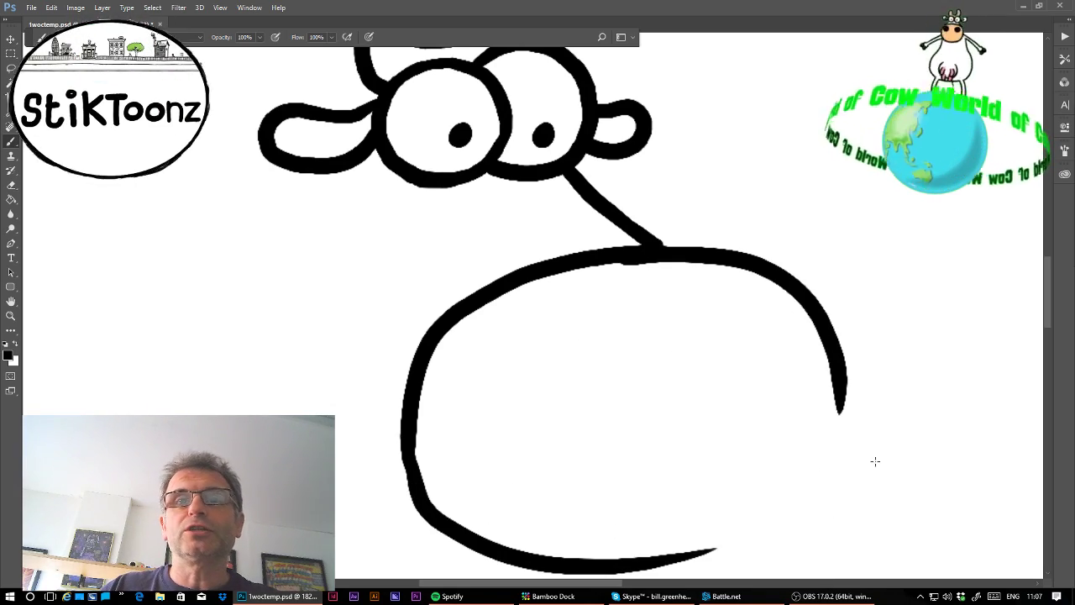
- Close the muzzle's lower right side, redrawing the curve until it meets the bottom stroke
drag(837, 368, 698, 571)
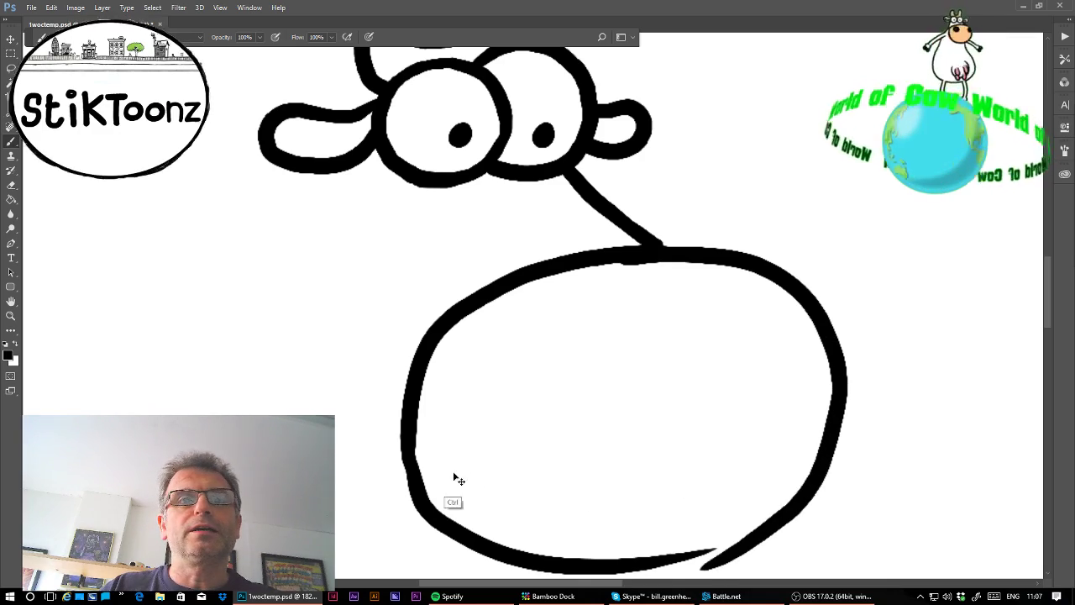
key(ctrl+z)
drag(480, 554, 755, 519)
key(ctrl+z)
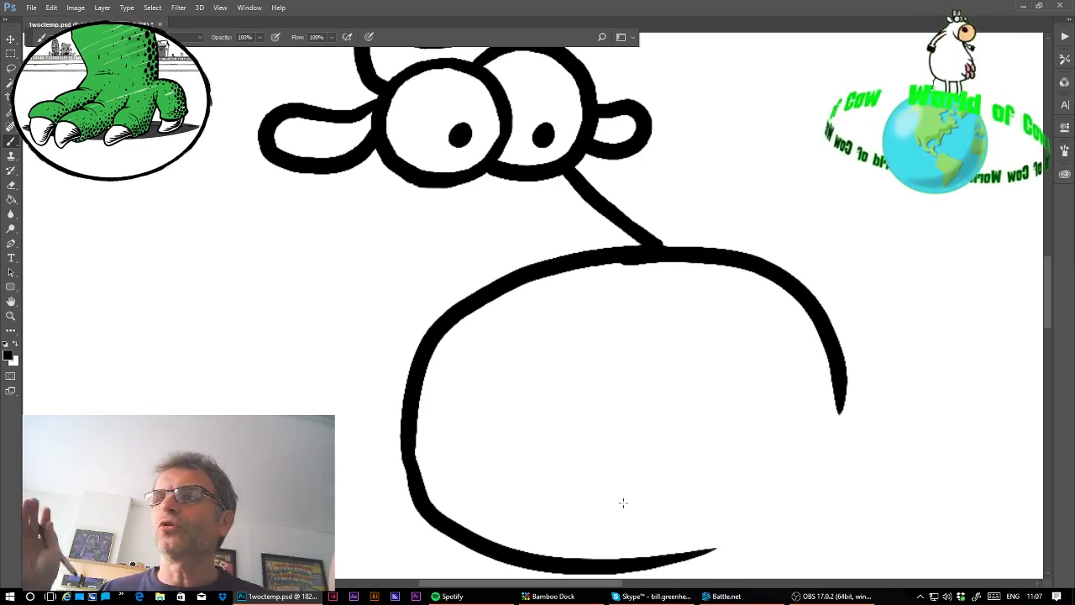
drag(1018, 379, 887, 233)
drag(706, 248, 575, 403)
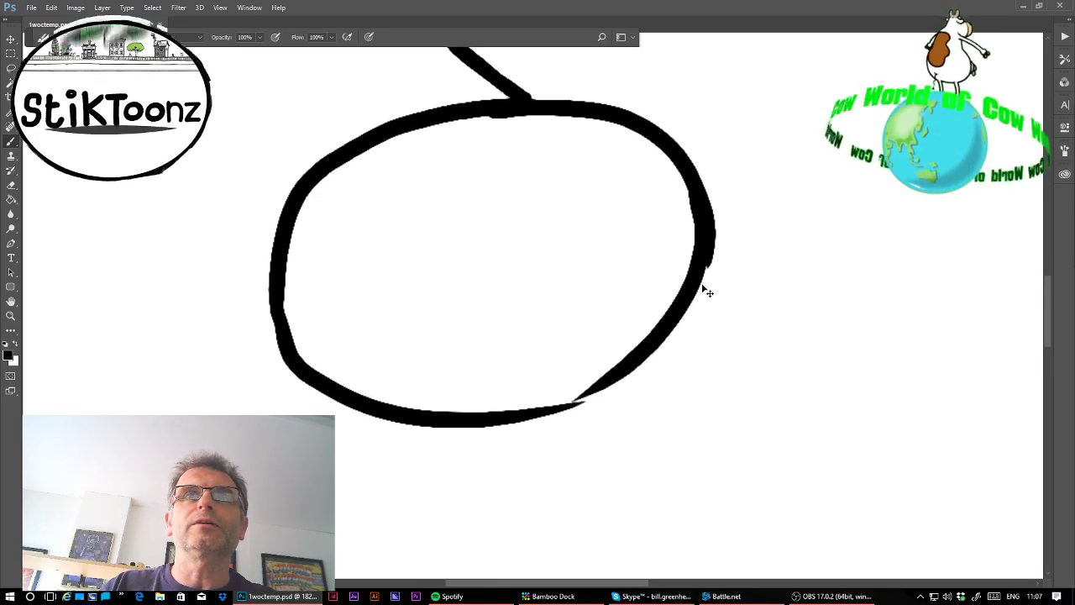
key(ctrl+z)
drag(710, 223, 553, 421)
key(ctrl+z)
drag(704, 210, 554, 416)
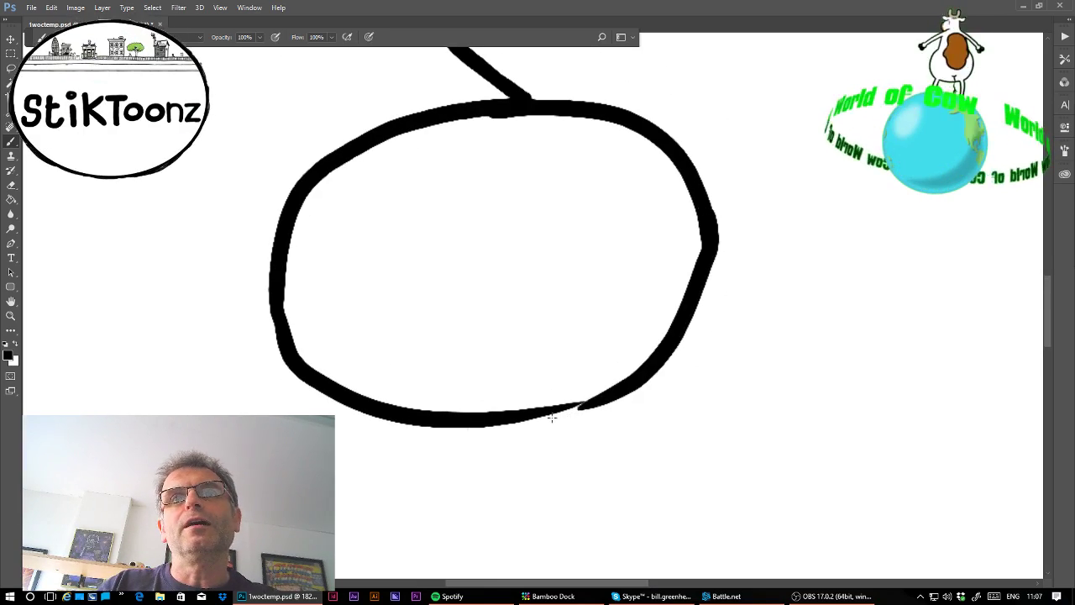
- Replace the muzzle's lower right curve by redrawing the bottom edge upward and the right side down to meet it
key(ctrl+z)
drag(408, 420, 685, 336)
key(ctrl+z)
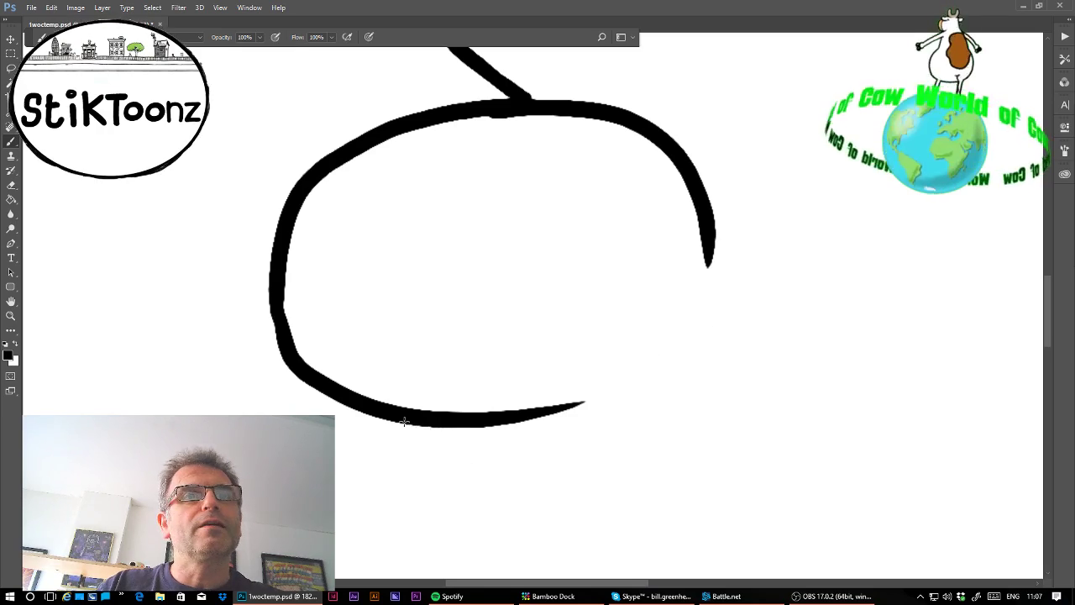
drag(401, 424, 707, 337)
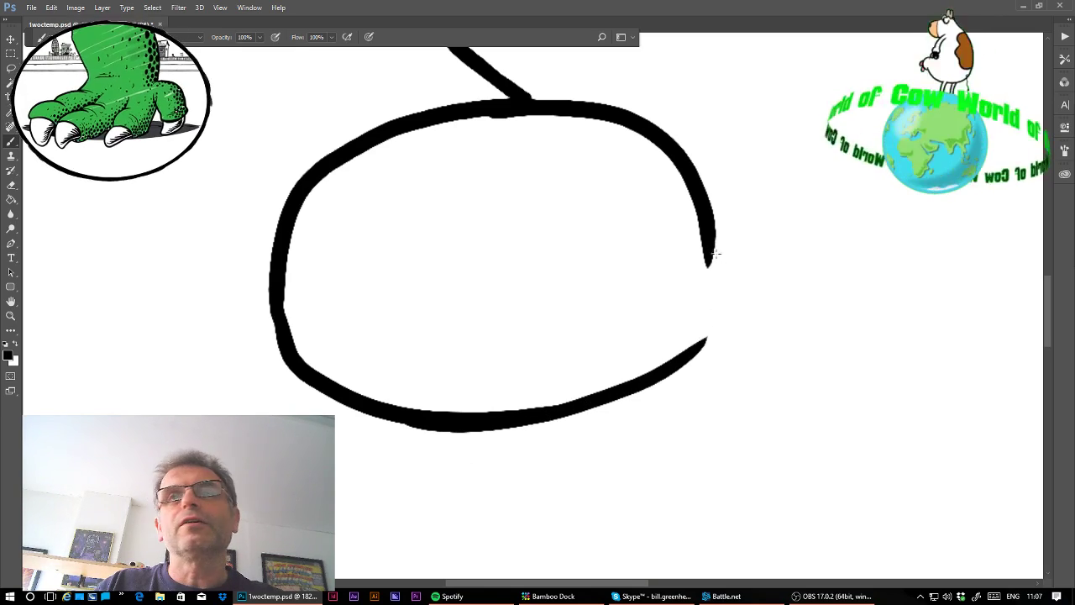
mouse_move(709, 229)
mouse_down()
mouse_move(706, 300)
mouse_move(710, 256)
mouse_move(696, 315)
mouse_move(647, 380)
mouse_up()
key(ctrl+z)
key(ctrl+z)
- Erase the overlapping stroke tip and excess thickness at the muzzle's lower right so the outline runs smoothly
click(12, 314)
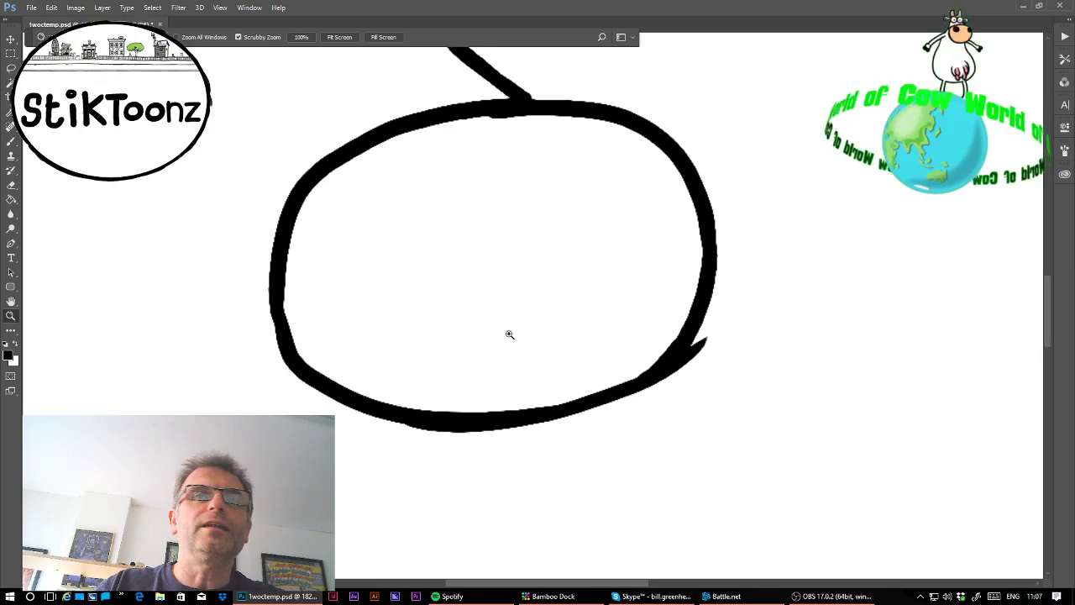
click(678, 362)
click(13, 185)
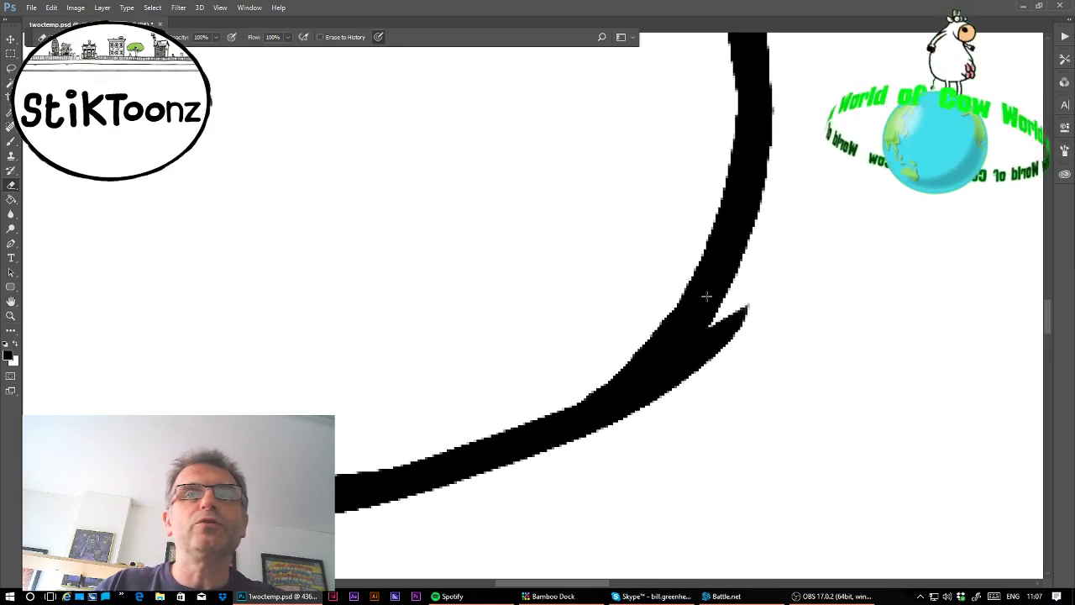
mouse_move(739, 292)
mouse_down()
mouse_move(709, 349)
mouse_move(624, 434)
mouse_up()
drag(738, 324, 738, 333)
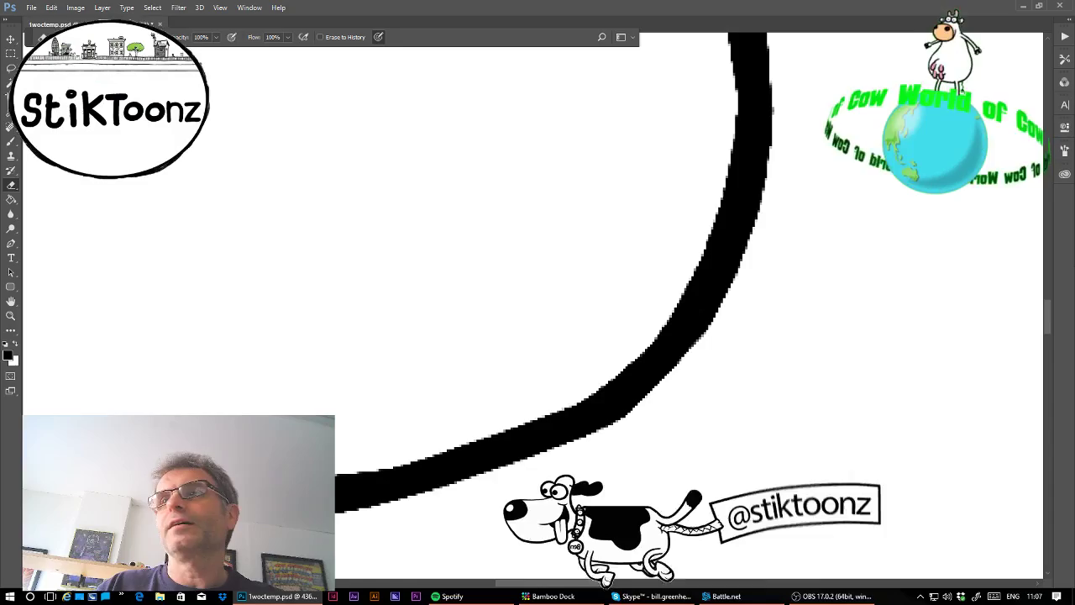
key(ctrl+minus)
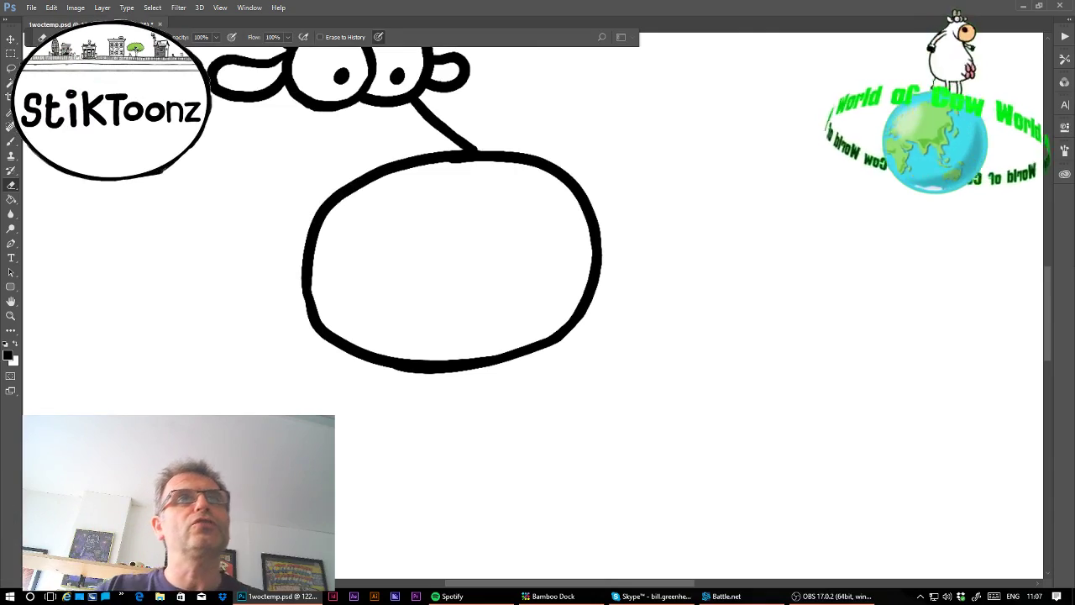
- Erase the bump inside the muzzle's top edge and fill in the joint where the face line meets it
key(z)
drag(434, 155, 507, 156)
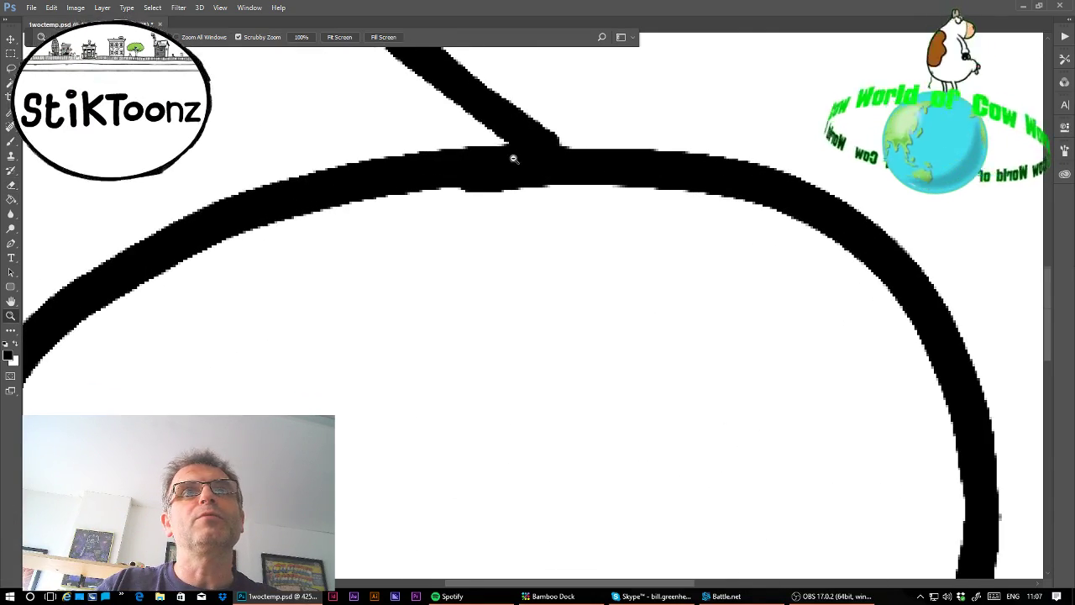
click(12, 185)
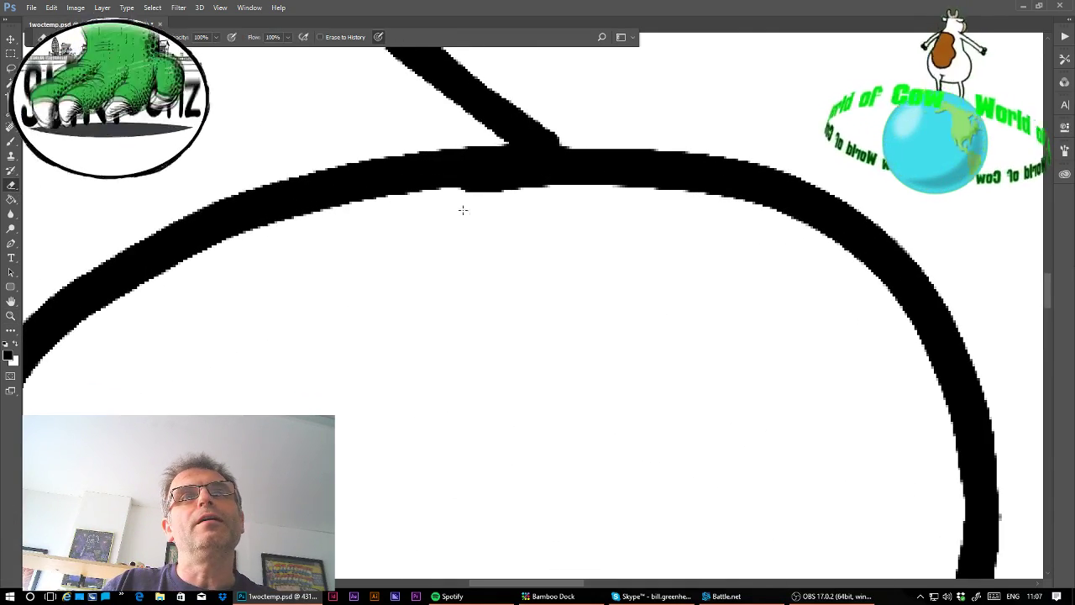
mouse_move(498, 205)
mouse_down()
mouse_move(463, 203)
mouse_move(516, 203)
mouse_move(452, 203)
mouse_move(533, 200)
mouse_move(441, 204)
mouse_move(547, 196)
mouse_up()
click(12, 142)
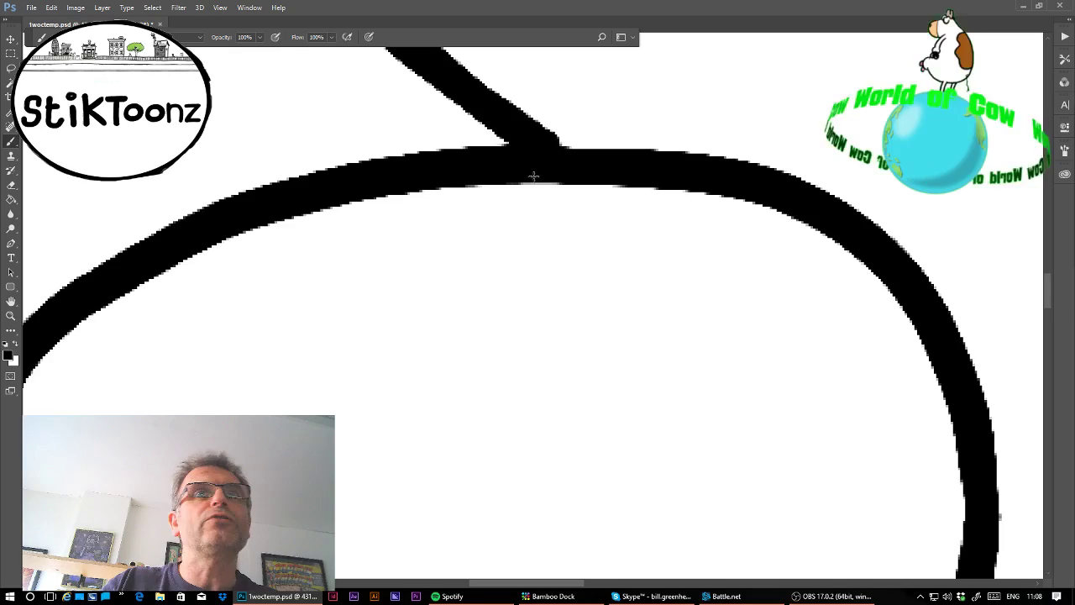
drag(515, 131, 578, 162)
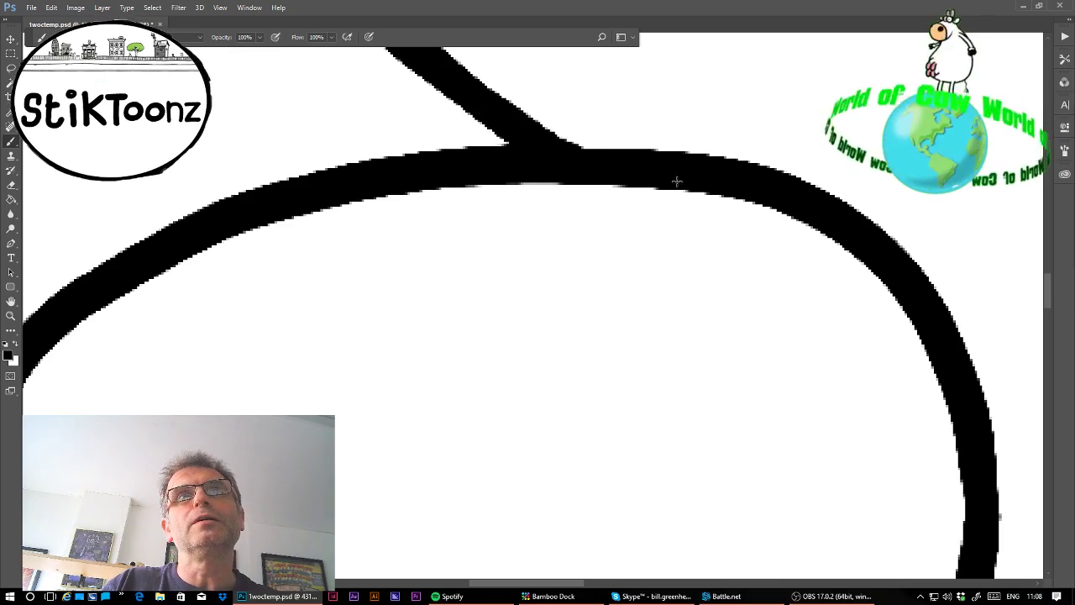
key(ctrl+minus)
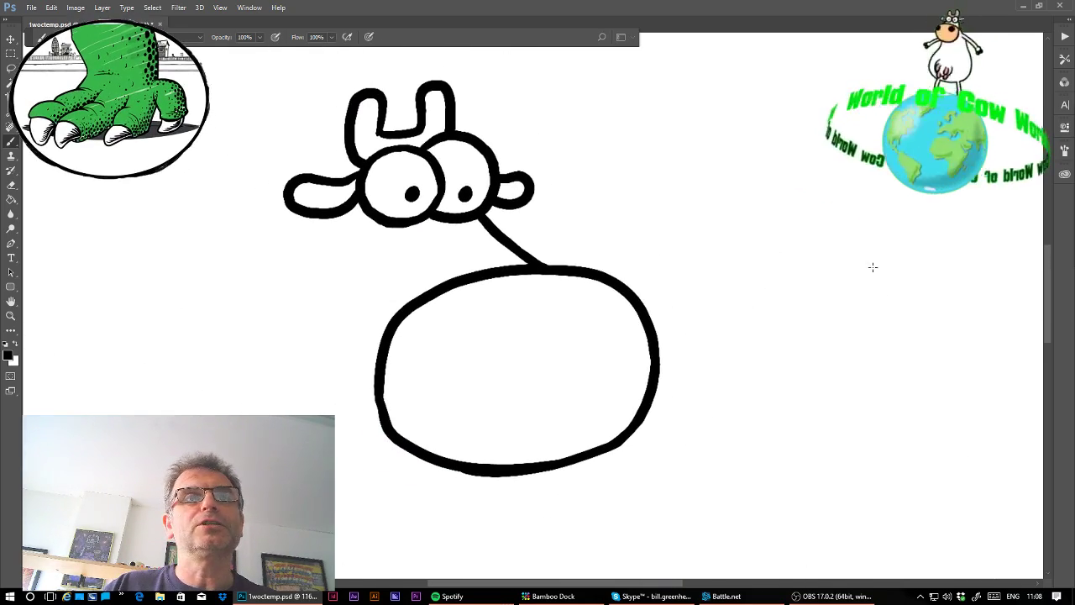
- Smooth the uneven outline at the muzzle's lower left corner with the Eraser
click(10, 316)
drag(397, 437, 509, 455)
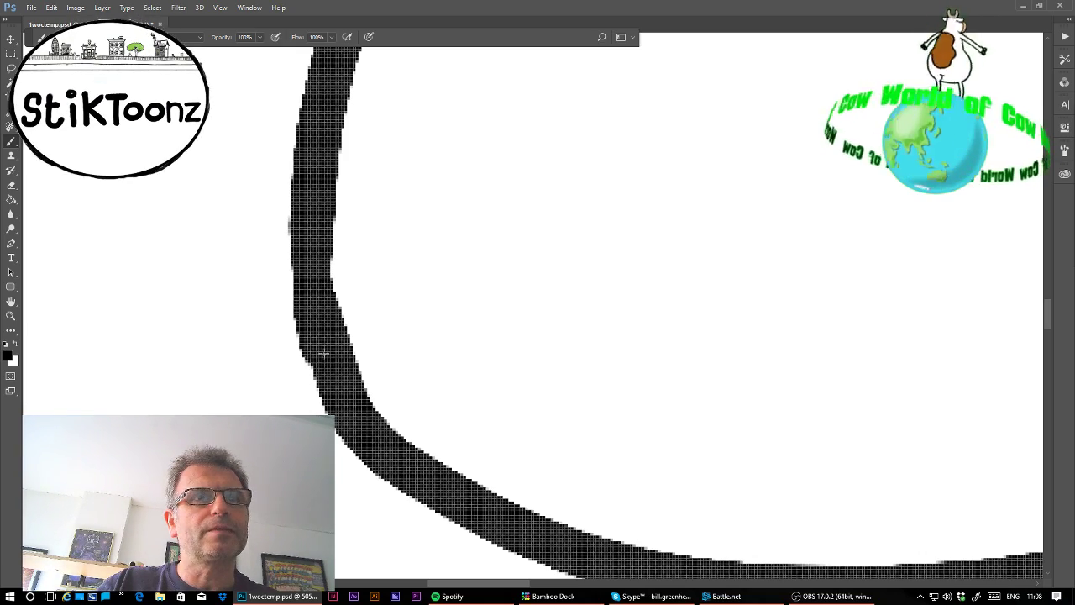
click(11, 185)
drag(358, 340, 376, 376)
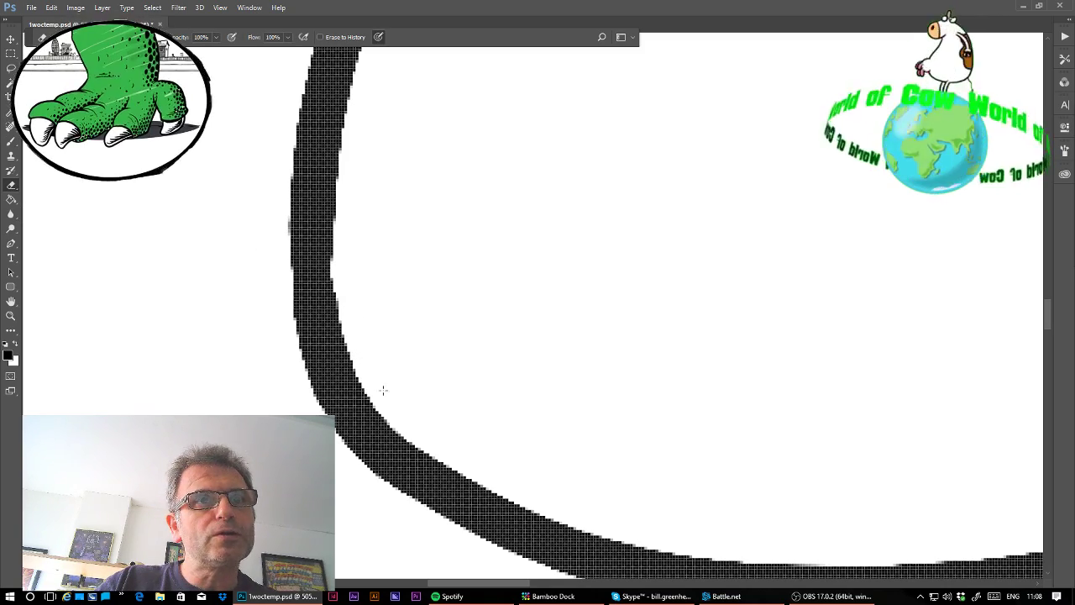
key(ctrl+minus)
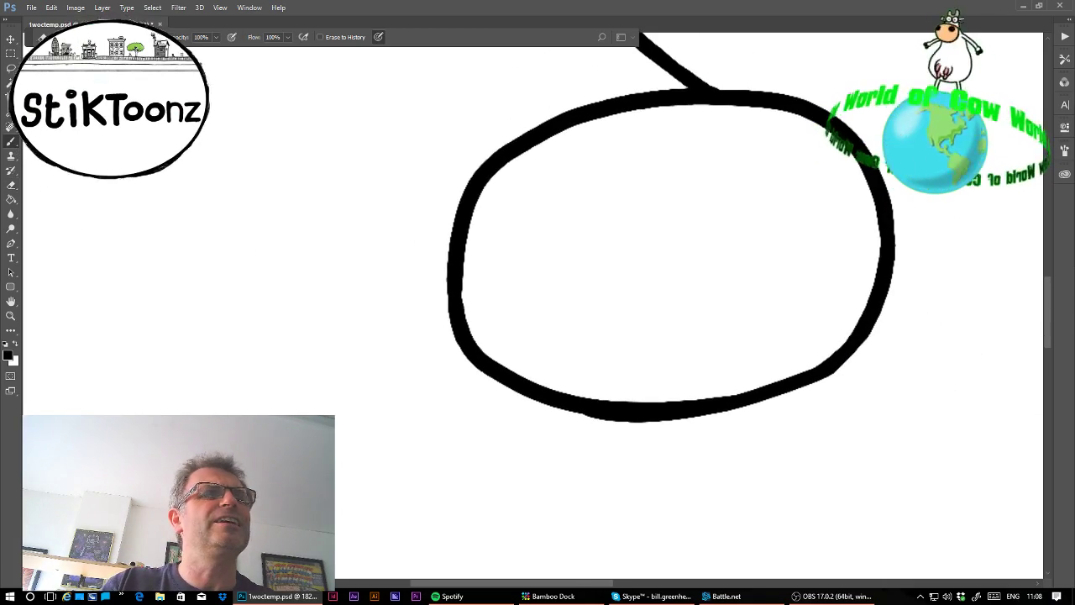
- Brush two nostrils inside the muzzle: a ringed, black-filled left one with a white crescent and a solid black oval right one
key(b)
mouse_move(632, 187)
mouse_down()
mouse_move(593, 166)
mouse_move(556, 191)
mouse_move(561, 223)
mouse_move(593, 251)
mouse_move(617, 250)
mouse_move(639, 216)
mouse_move(624, 172)
mouse_move(612, 168)
mouse_move(622, 197)
mouse_move(626, 186)
mouse_move(609, 210)
mouse_up()
mouse_move(836, 168)
mouse_down()
mouse_move(820, 225)
mouse_move(836, 195)
mouse_move(825, 192)
mouse_move(817, 213)
mouse_move(847, 434)
mouse_up()
- Draw a face line slanting down from beneath the left ear, with a short arched stroke across its lower end
drag(456, 216, 365, 340)
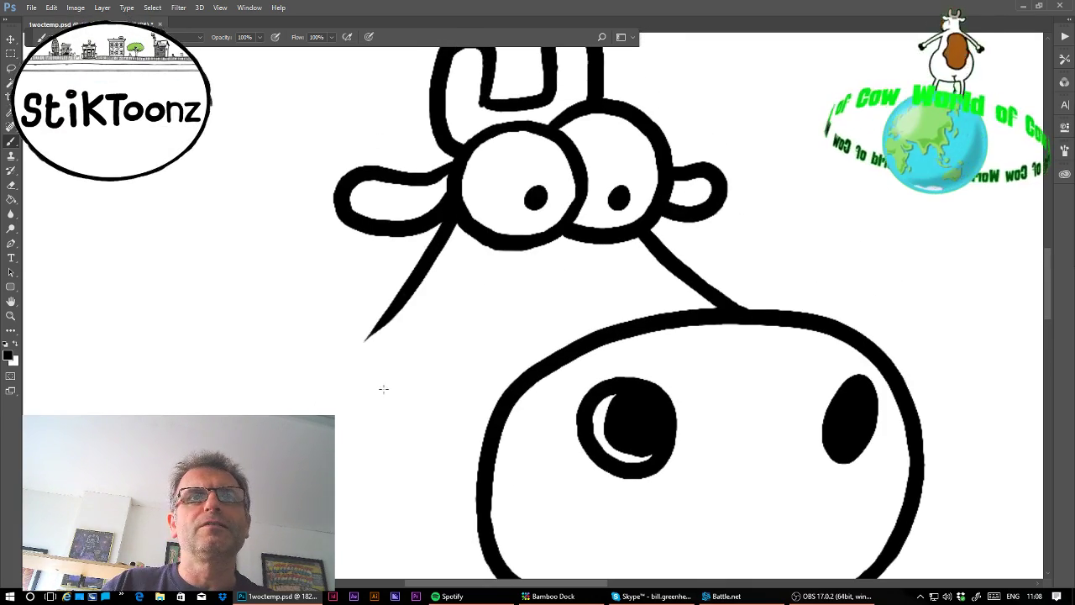
drag(311, 369, 401, 355)
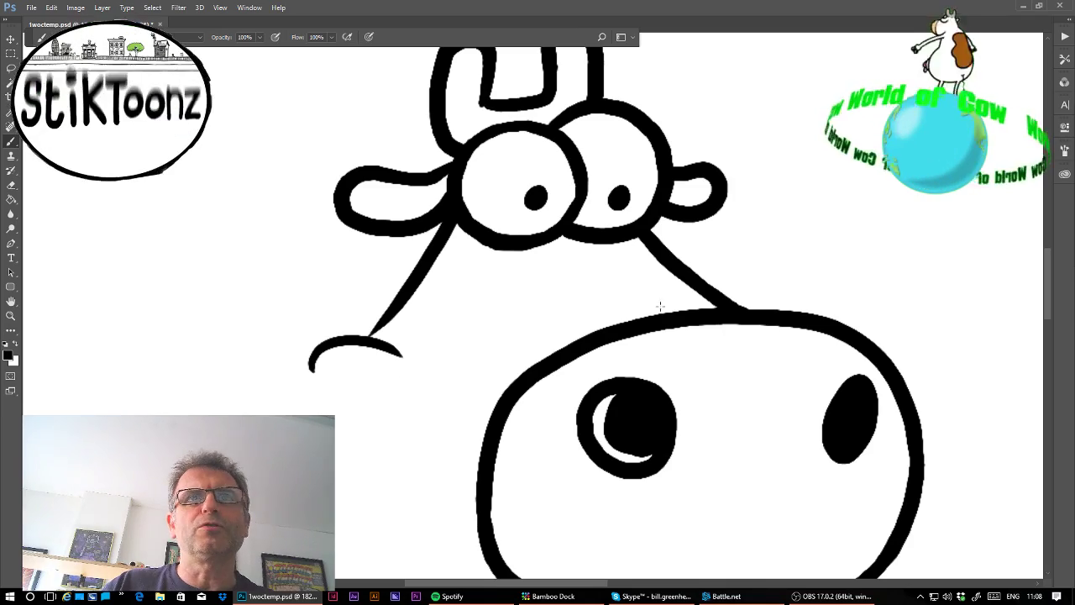
drag(757, 421, 726, 230)
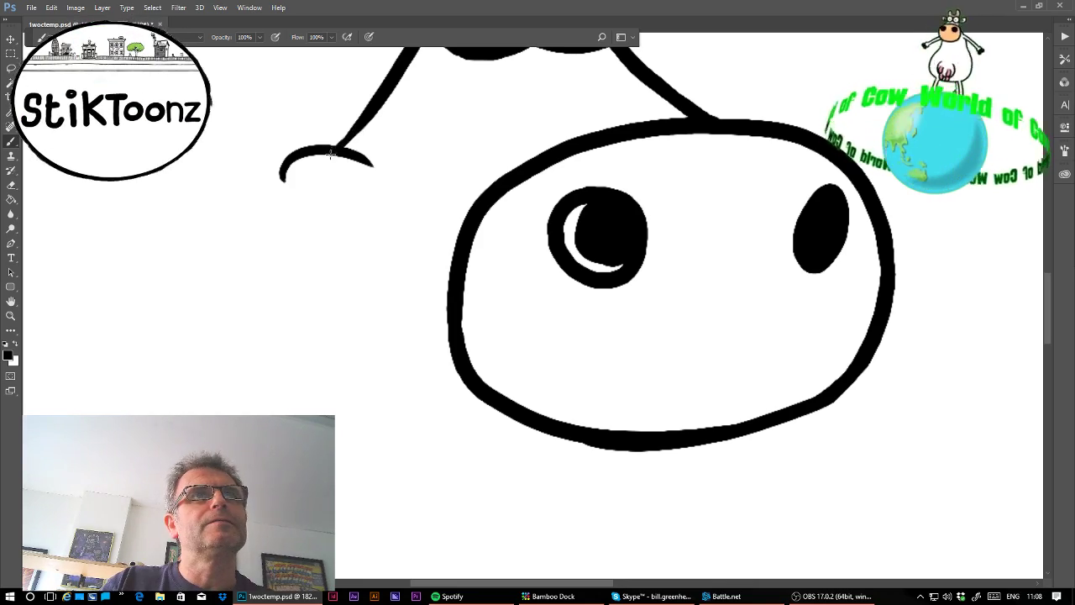
key(ctrl+minus)
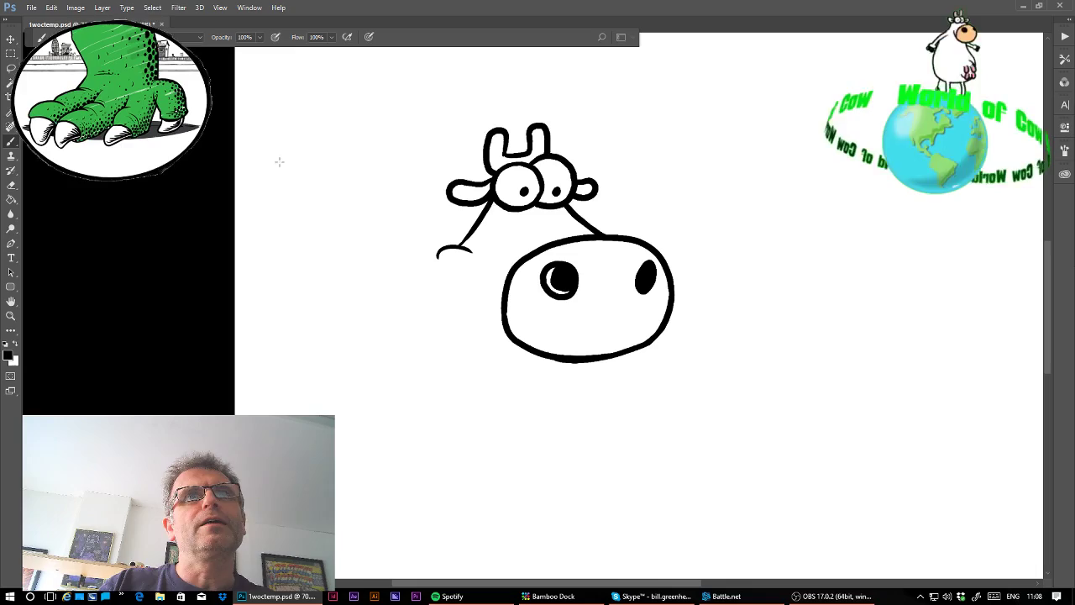
- Lasso the left face line and its arched end stroke, delete them and clear the selection
click(11, 316)
drag(474, 193, 571, 193)
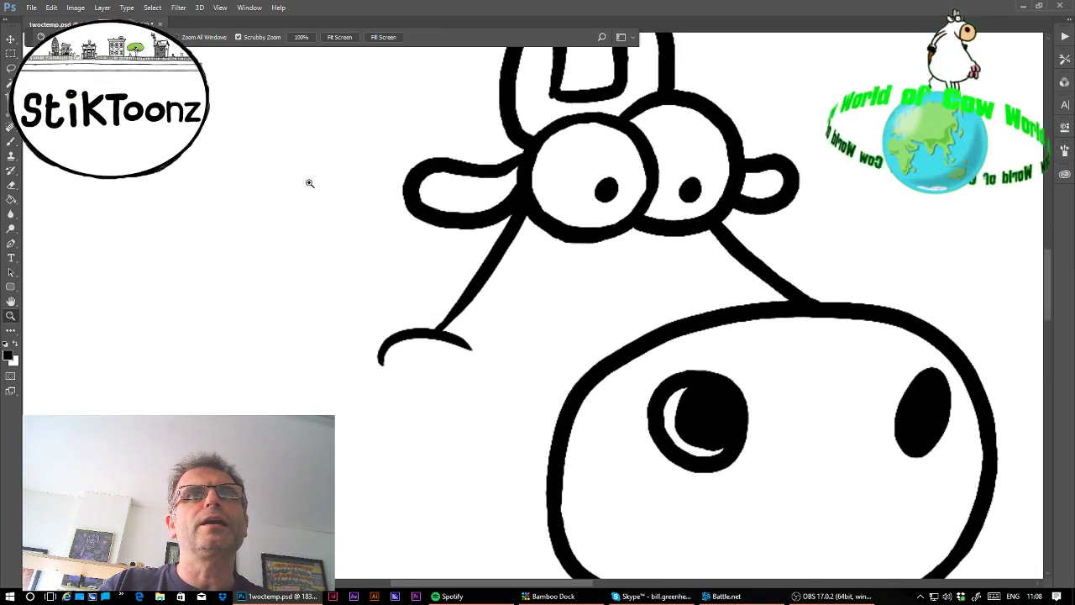
click(10, 112)
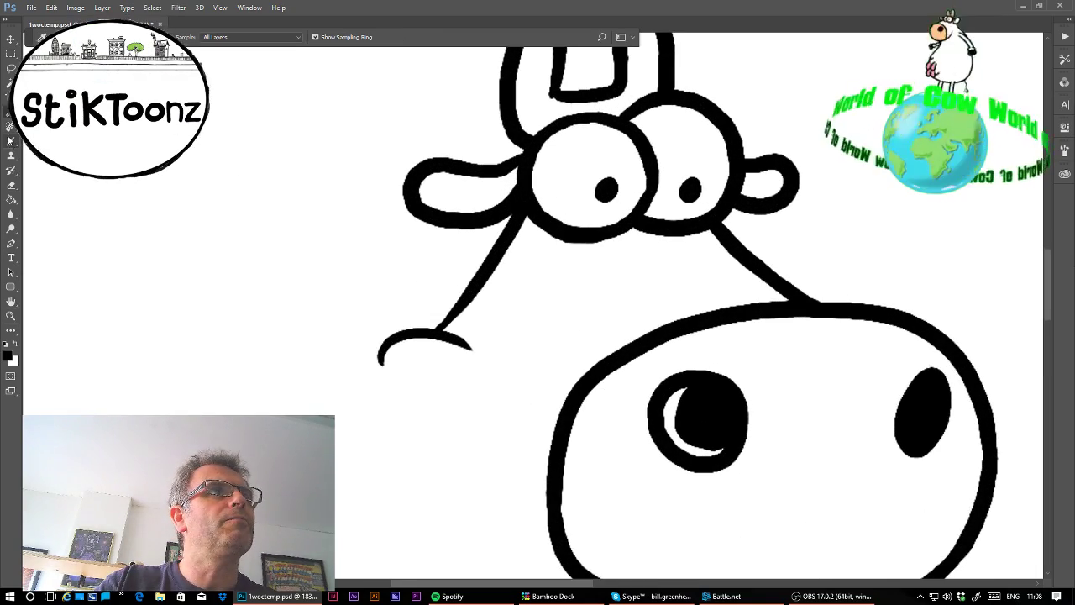
click(9, 69)
mouse_move(501, 220)
mouse_down()
mouse_move(524, 210)
mouse_move(536, 295)
mouse_move(332, 296)
mouse_up()
key(Delete)
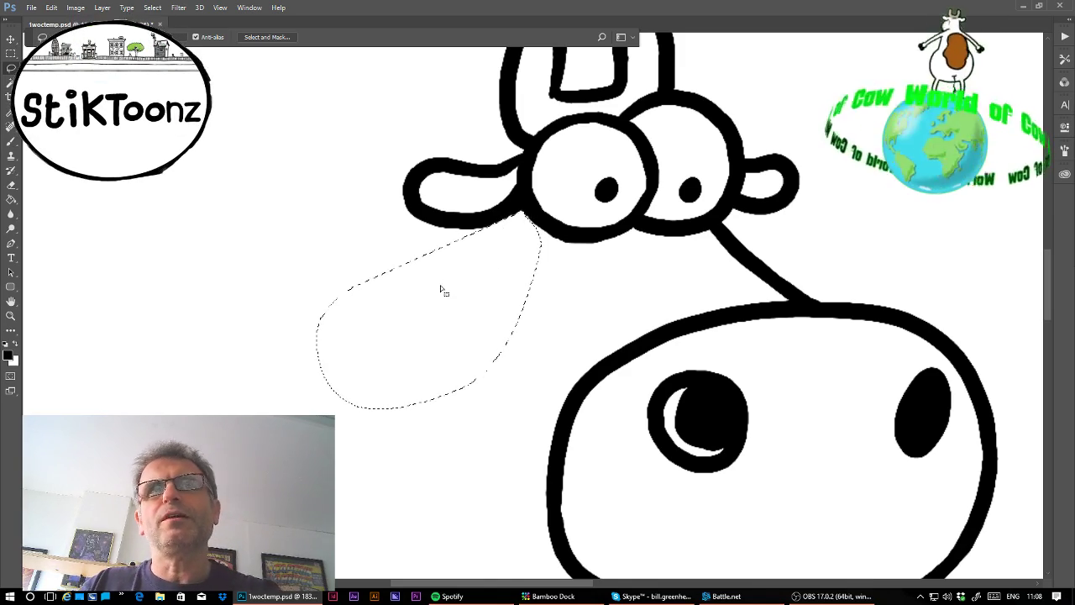
key(ctrl+d)
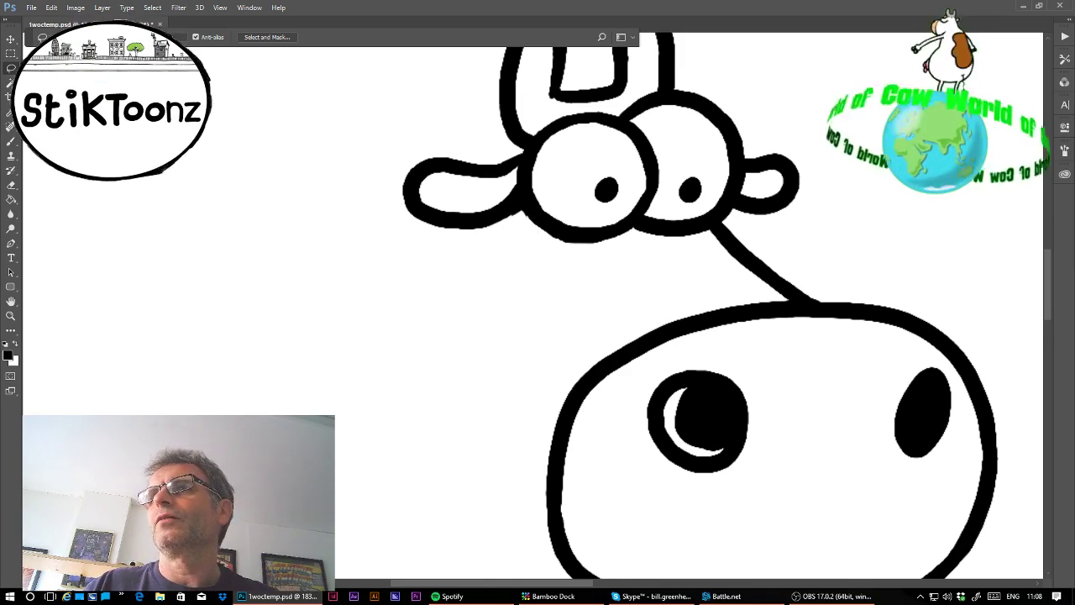
- Rotate the whole cow head about 13.5 degrees counter-clockwise with Free Transform and move it up and to the left
key(ctrl+minus)
key(ctrl+minus)
key(ctrl+minus)
click(51, 8)
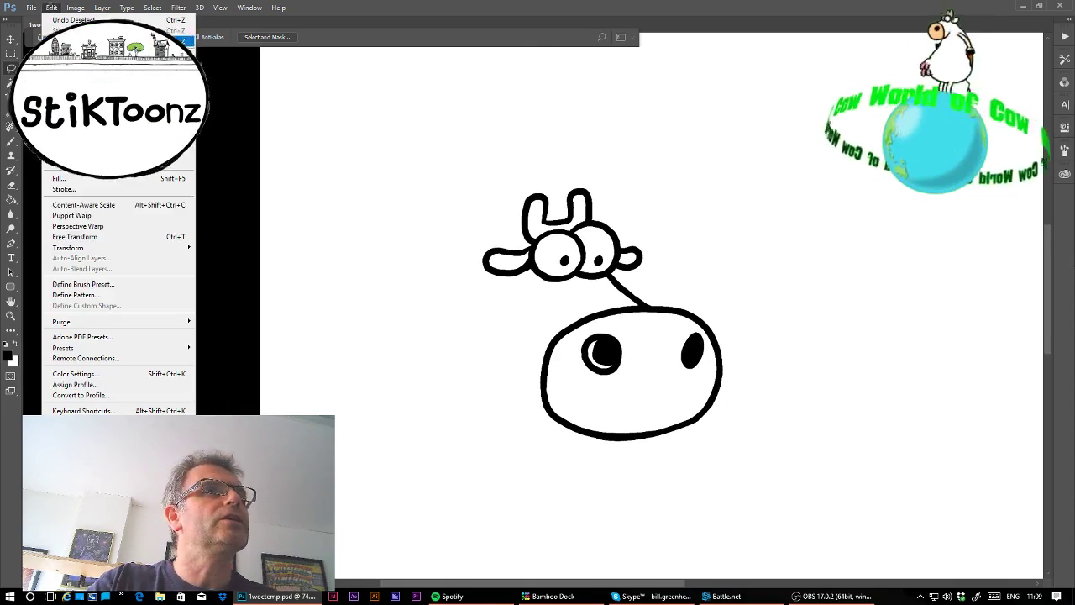
click(83, 237)
drag(832, 239, 814, 189)
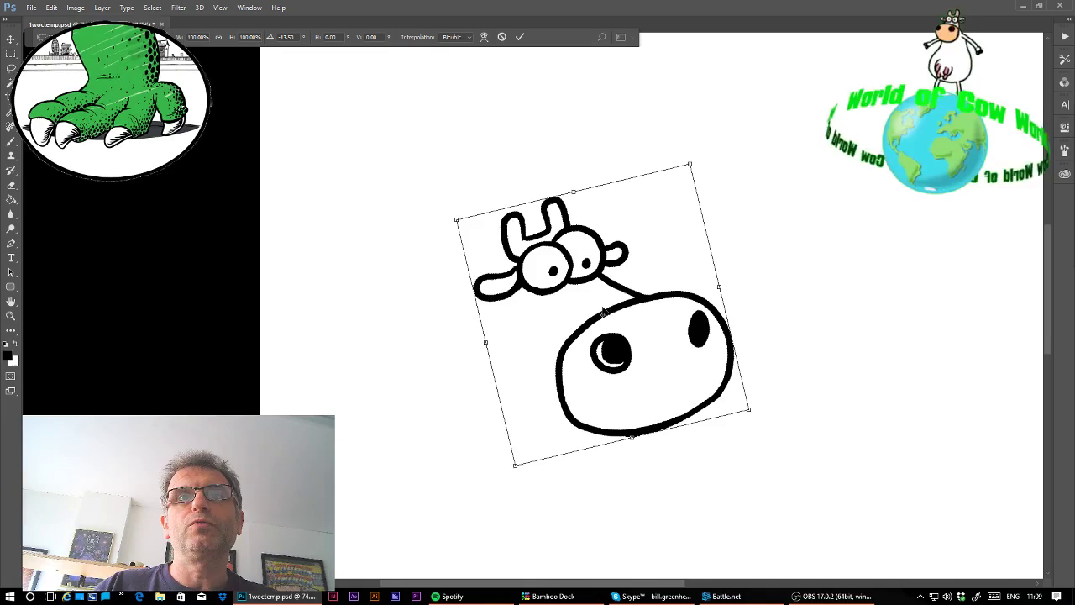
drag(608, 288, 548, 260)
key(Return)
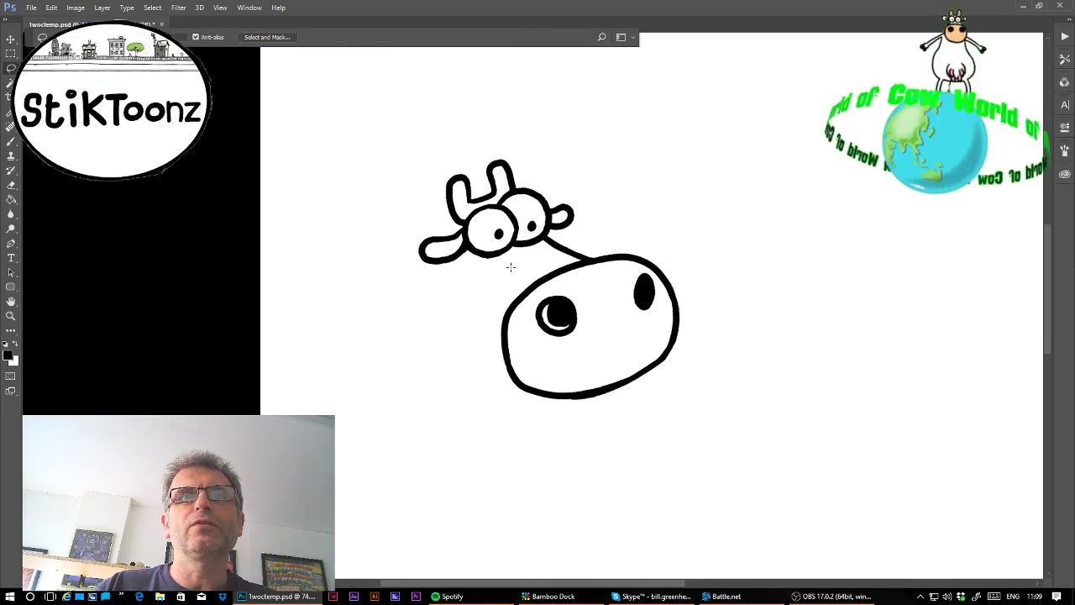
- Draw a neck line down from the left ear and a front line slanting down from the muzzle's lower right, redrawing the front line until it suits
click(12, 142)
drag(464, 245, 446, 358)
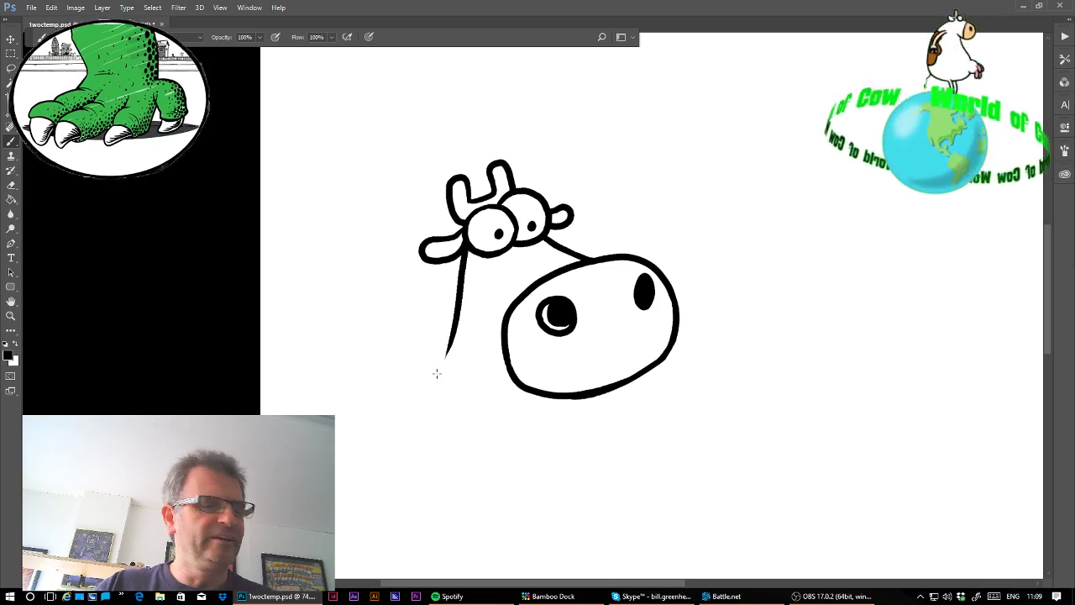
drag(633, 381, 656, 525)
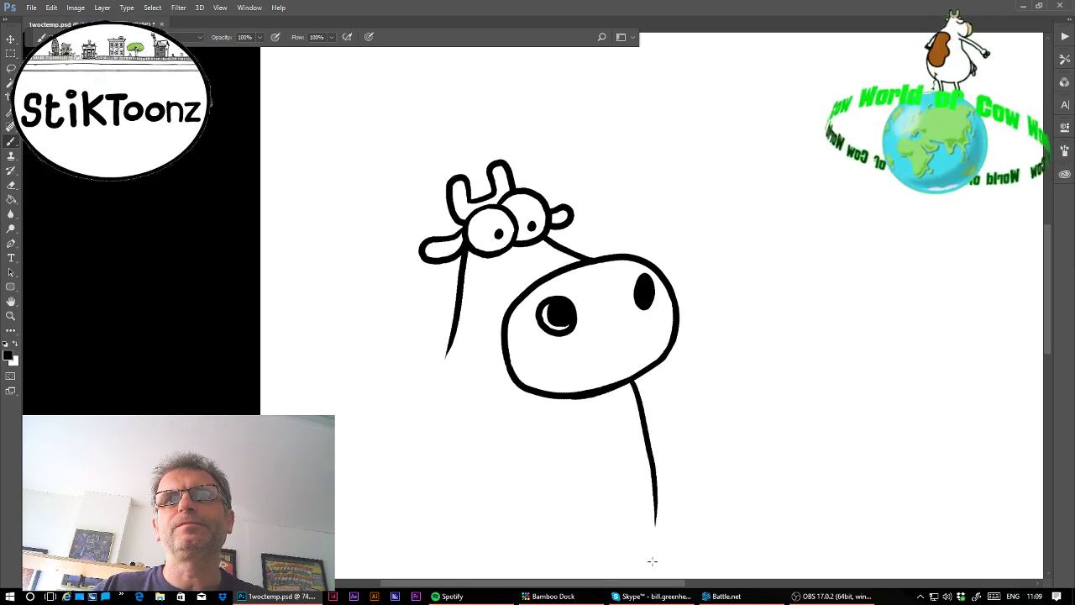
key(ctrl+z)
drag(633, 379, 662, 485)
key(ctrl+z)
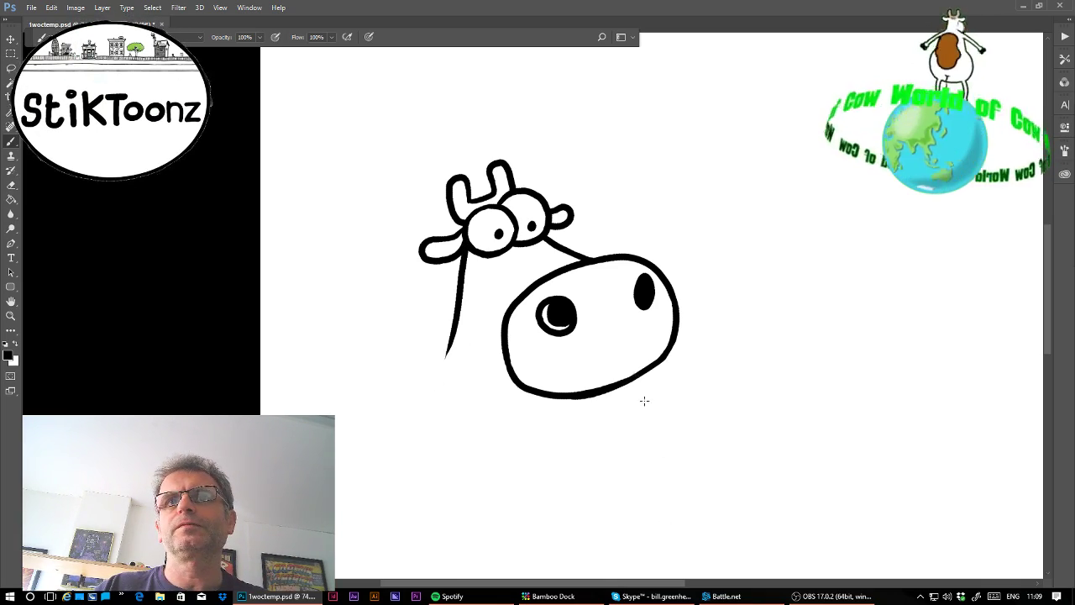
drag(634, 378, 670, 506)
key(ctrl+z)
drag(644, 375, 683, 500)
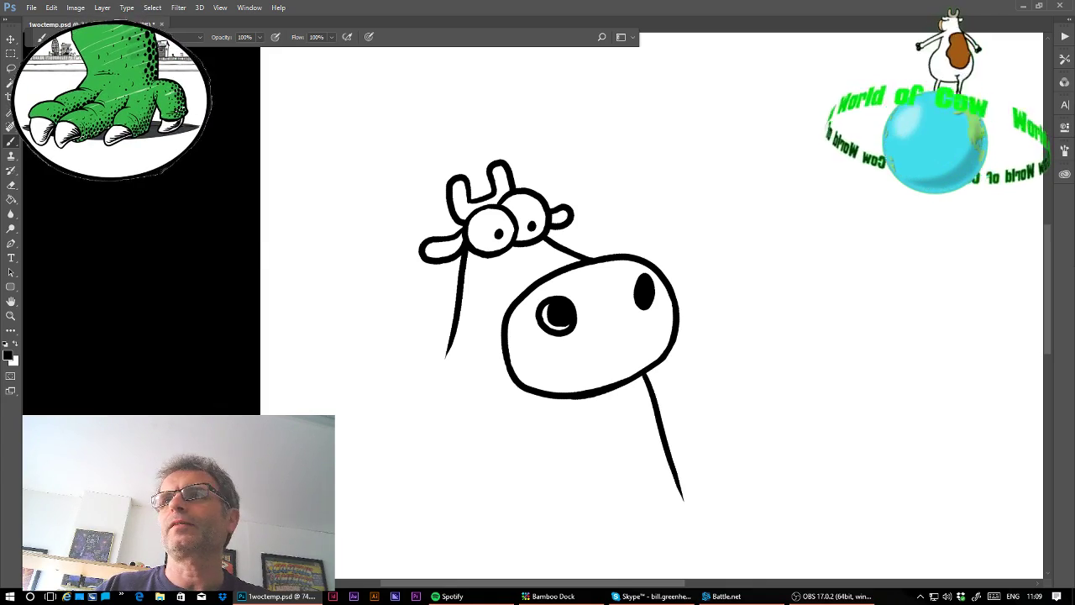
- Continue the left neck line into a long outward-bulging curve for the left side of the body
drag(652, 429, 446, 287)
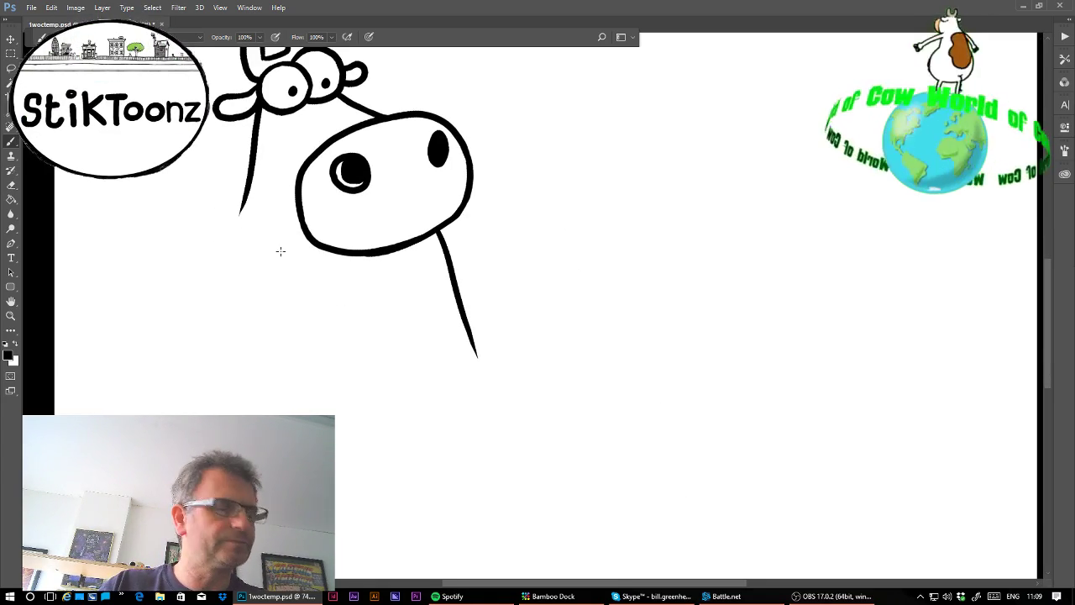
drag(236, 220, 124, 429)
- Draw two nearly parallel lines slanting down inside the left side of the body for the hanging arm
scroll(538, 302, down, 3)
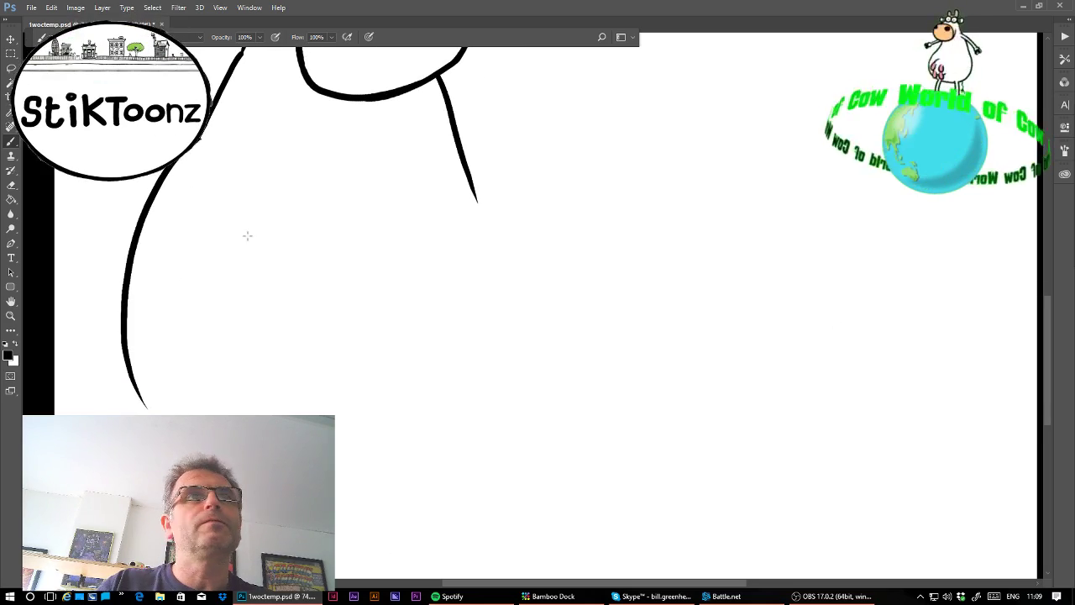
drag(234, 160, 204, 298)
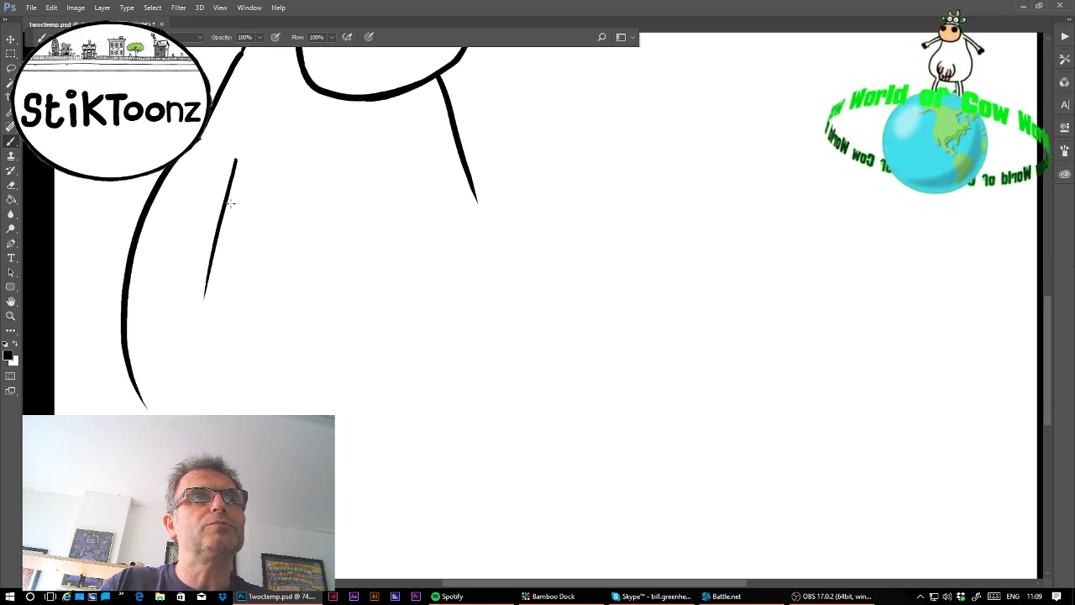
drag(246, 163, 214, 308)
- Thicken and extend the tapered lower end of the hanging arm's left line, redrawing it until it suits
click(11, 316)
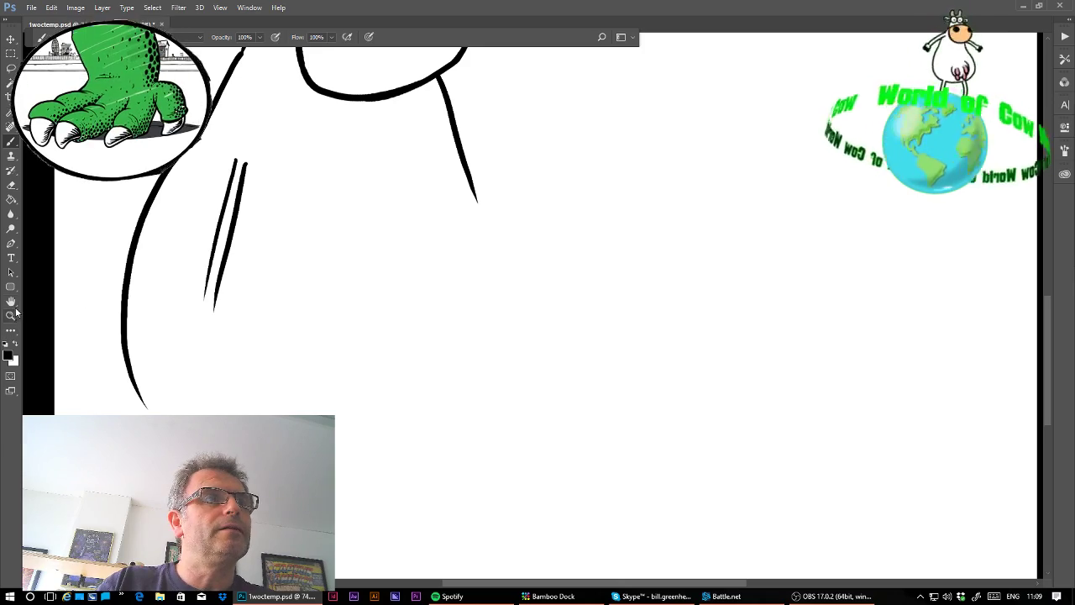
click(220, 309)
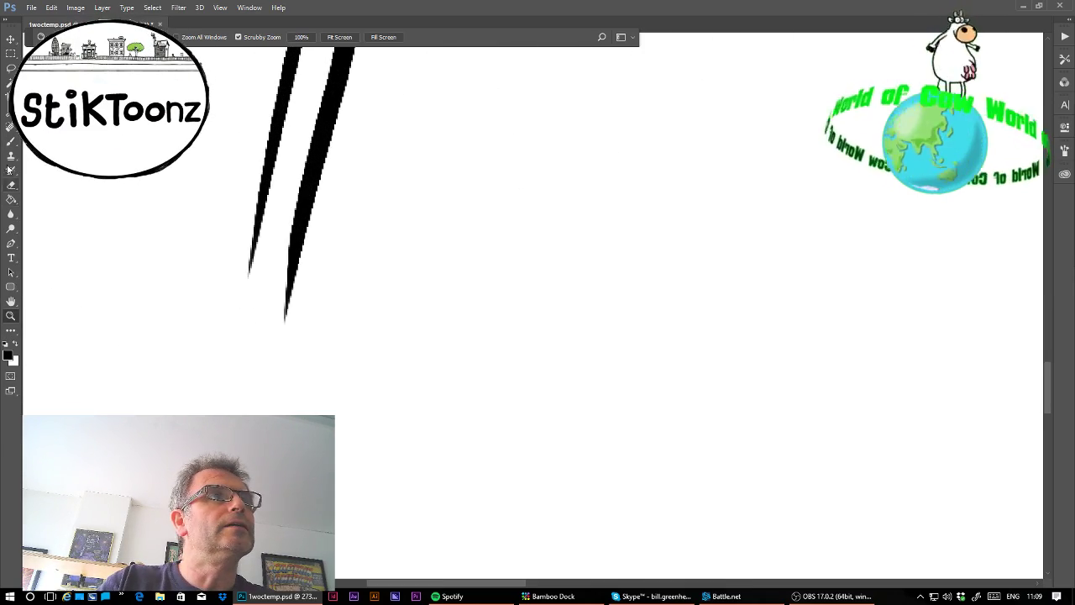
click(11, 140)
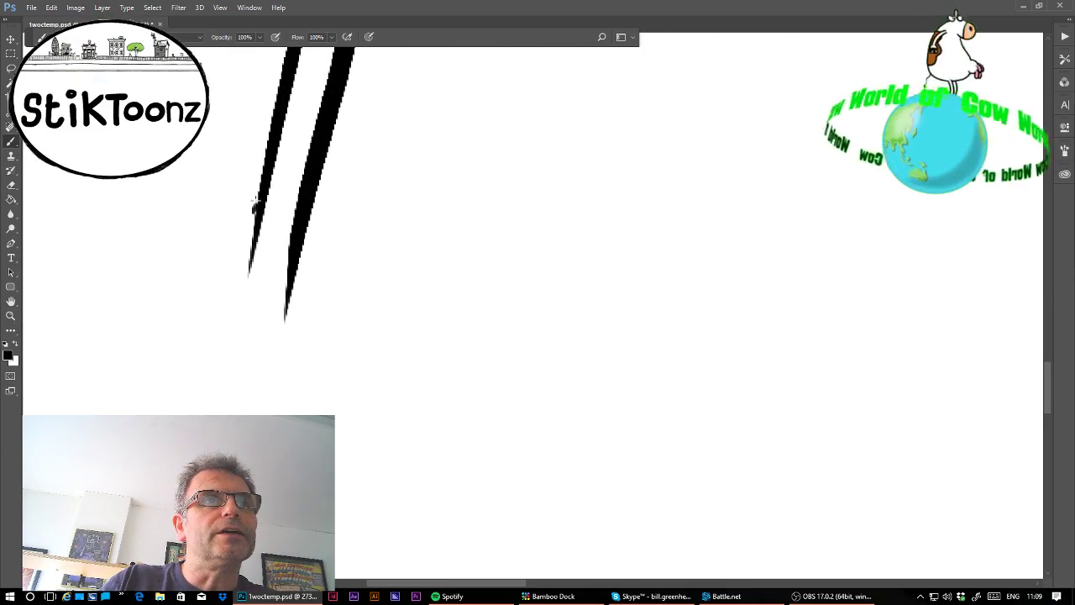
drag(260, 208, 249, 271)
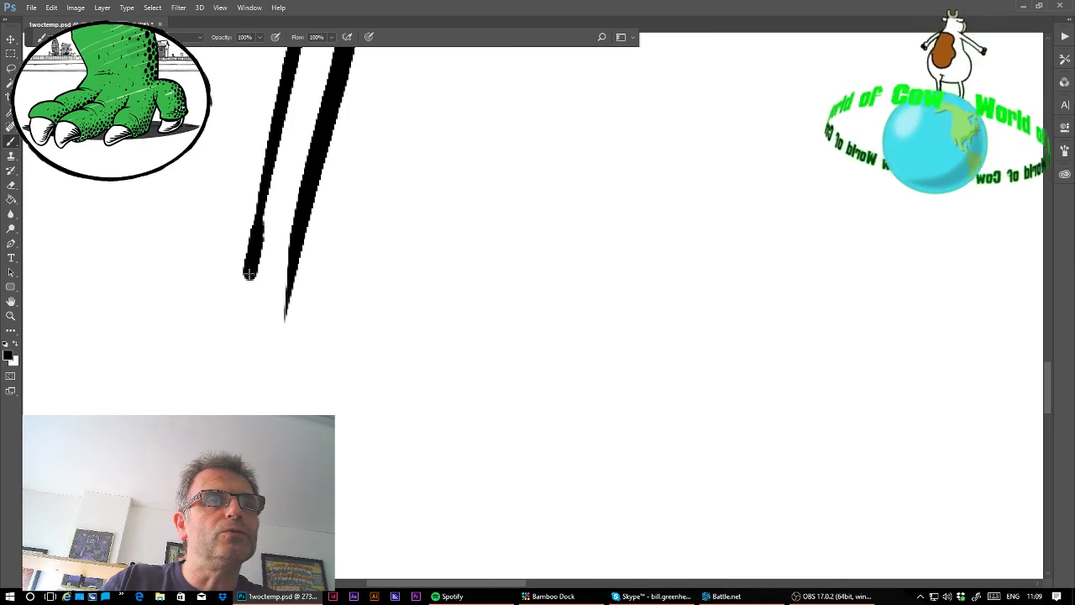
key(ctrl+z)
mouse_move(264, 193)
mouse_down()
mouse_move(248, 292)
mouse_move(216, 318)
mouse_move(225, 360)
mouse_move(252, 372)
mouse_up()
key(ctrl+z)
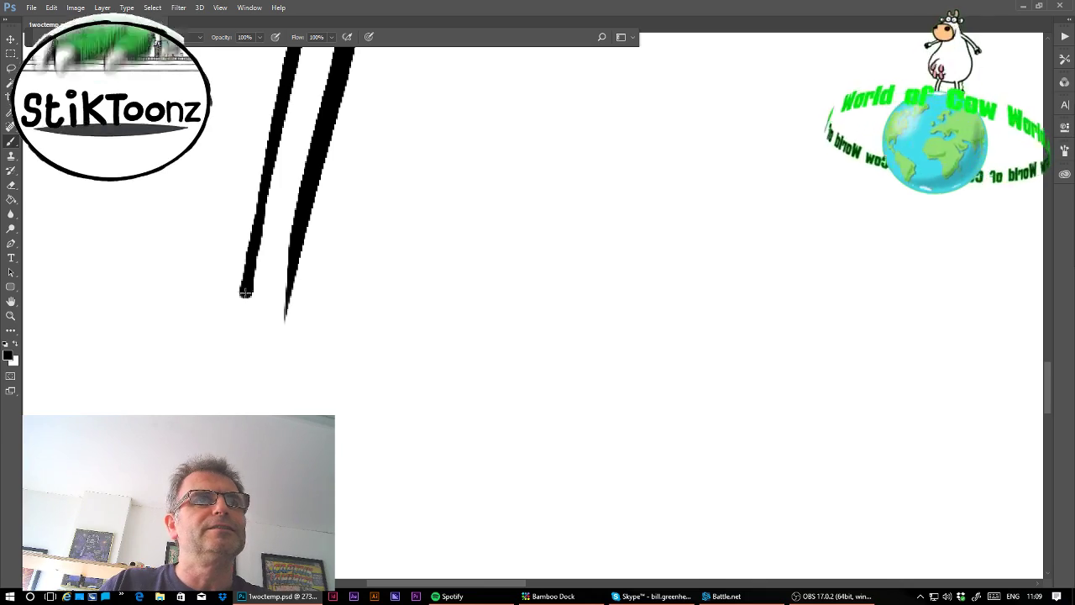
- Draw a round hand with two dark hoof toes at the arm's lower end, thickening the right arm line to meet it
mouse_move(246, 292)
mouse_down()
mouse_move(204, 309)
mouse_move(200, 341)
mouse_move(226, 363)
mouse_move(289, 366)
mouse_move(311, 330)
mouse_move(294, 304)
mouse_move(280, 311)
mouse_up()
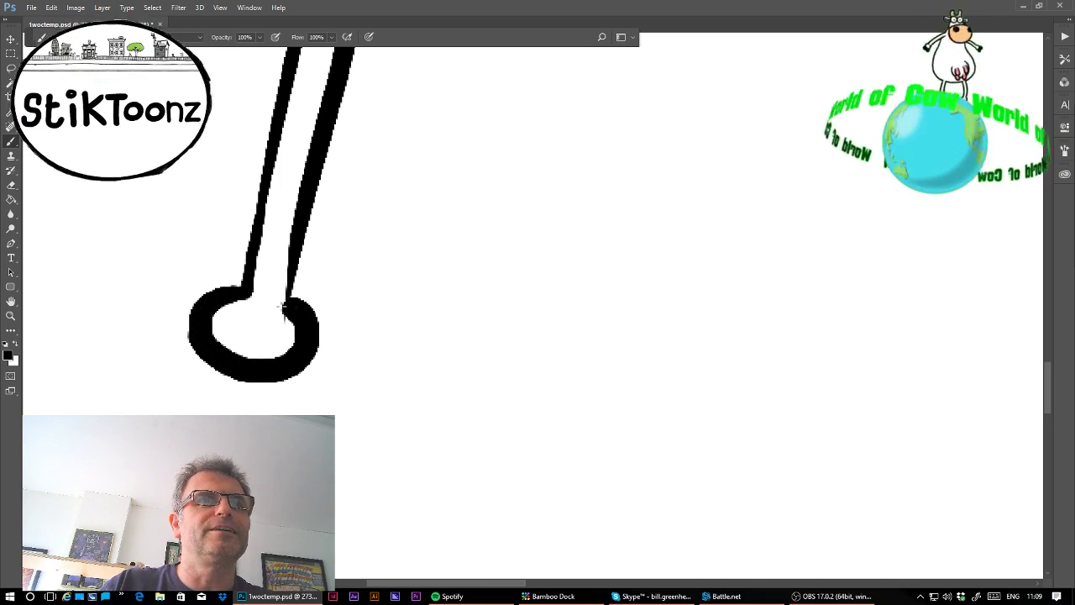
click(11, 185)
drag(274, 318, 278, 317)
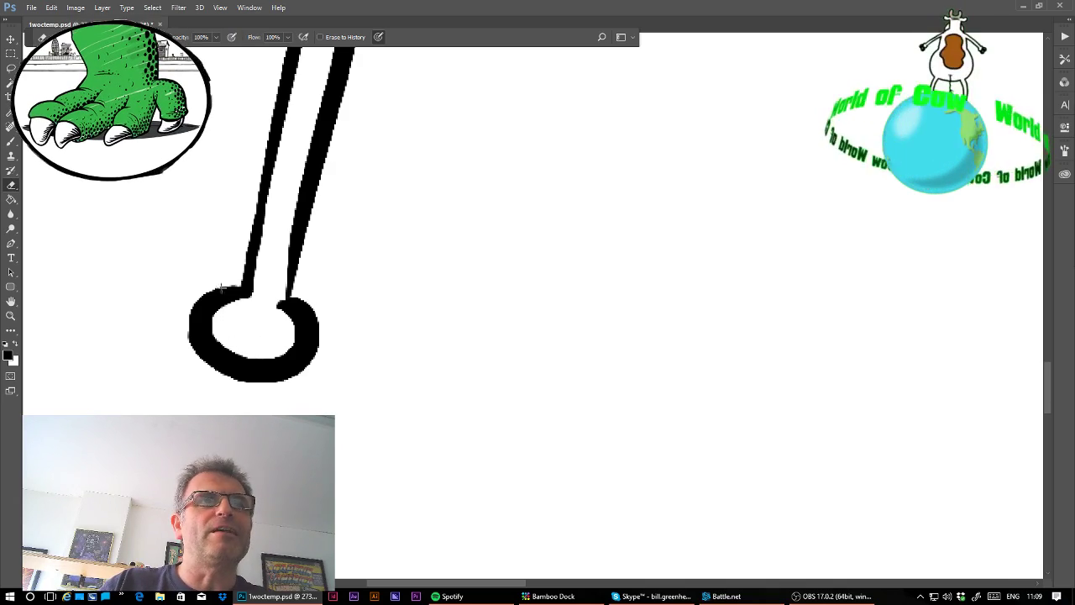
click(11, 142)
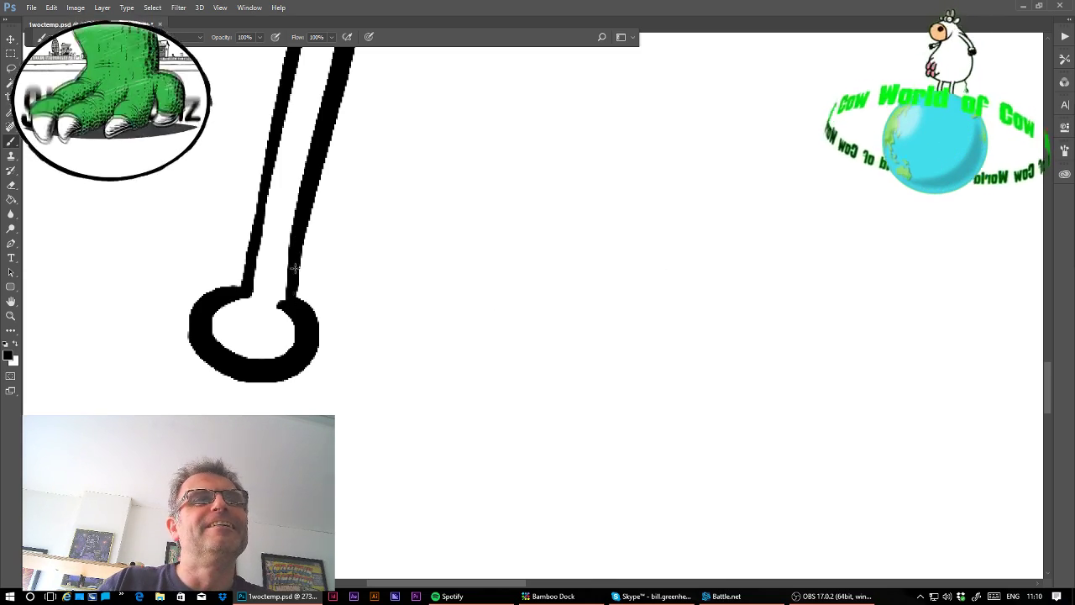
drag(294, 268, 293, 297)
mouse_move(214, 354)
mouse_down()
mouse_move(168, 382)
mouse_move(177, 406)
mouse_move(214, 412)
mouse_move(225, 384)
mouse_up()
mouse_move(287, 412)
mouse_down()
mouse_move(244, 391)
mouse_move(250, 405)
mouse_move(241, 406)
mouse_move(210, 367)
mouse_move(229, 387)
mouse_move(232, 371)
mouse_move(231, 388)
mouse_move(189, 374)
mouse_up()
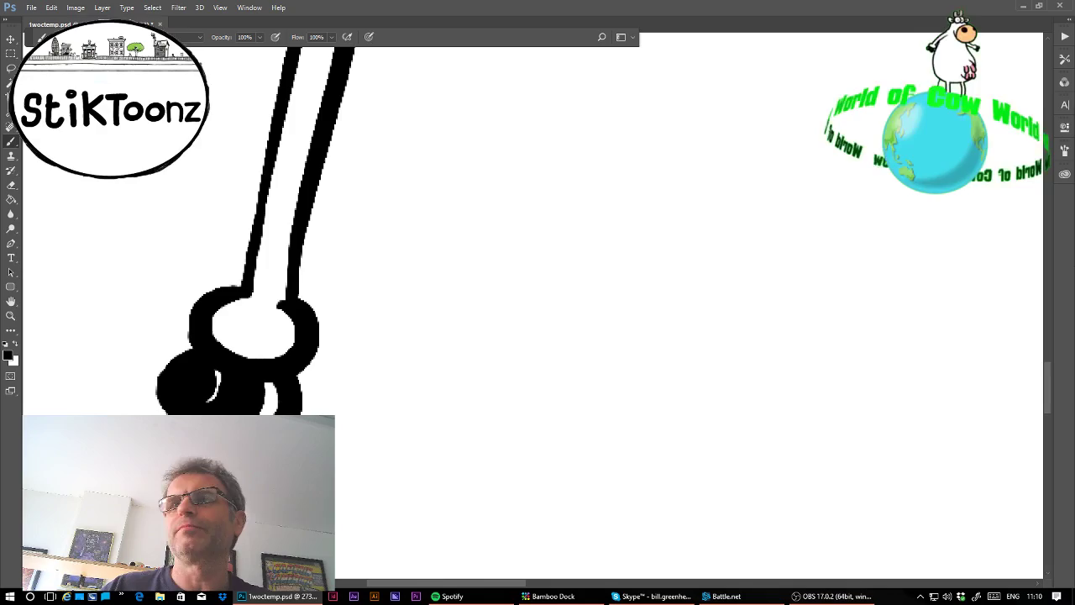
- Draw the bulging belly curve down from the front line, redrawing it until it suits, and add a curved line for the body's underside
key(ctrl+minus)
key(ctrl+minus)
key(ctrl+minus)
key(ctrl+plus)
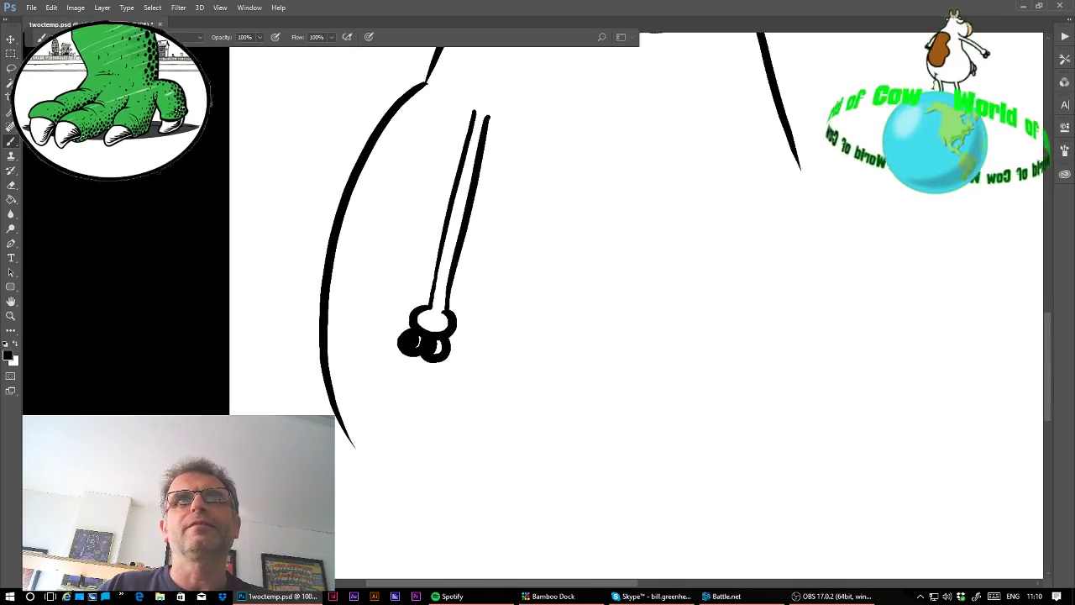
drag(537, 252, 341, 365)
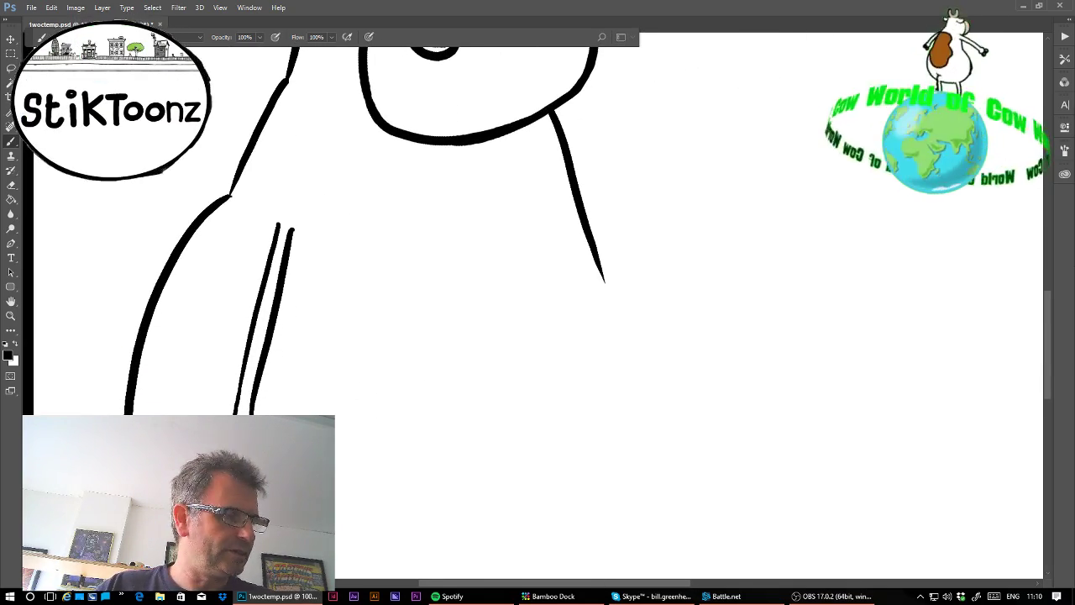
drag(593, 267, 571, 522)
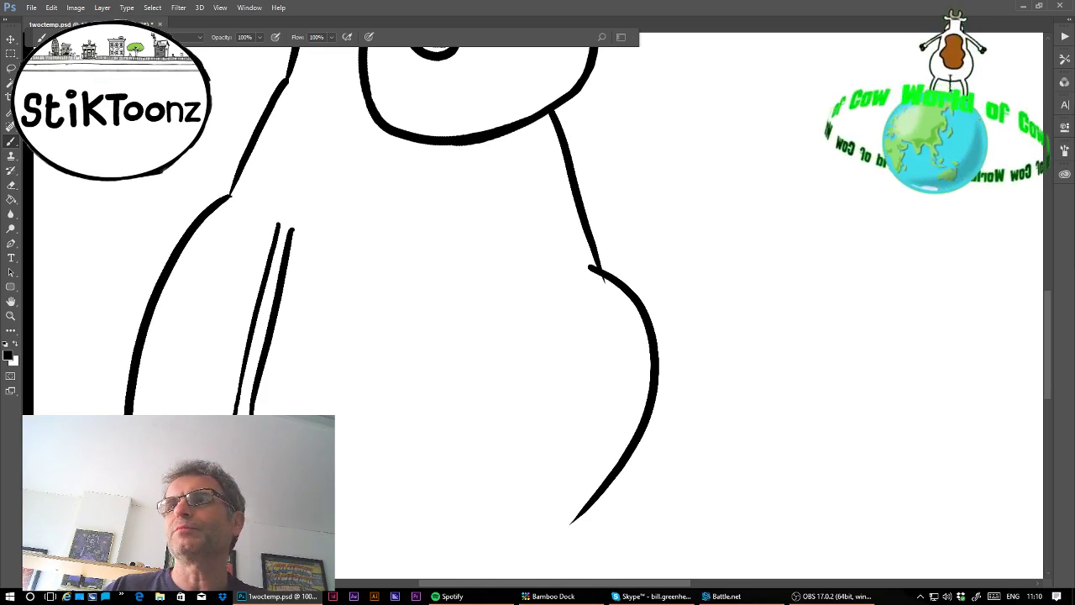
mouse_move(819, 387)
mouse_down()
mouse_move(804, 250)
mouse_move(819, 250)
mouse_up()
key(ctrl+z)
mouse_move(592, 131)
mouse_down()
mouse_move(630, 169)
mouse_move(521, 448)
mouse_up()
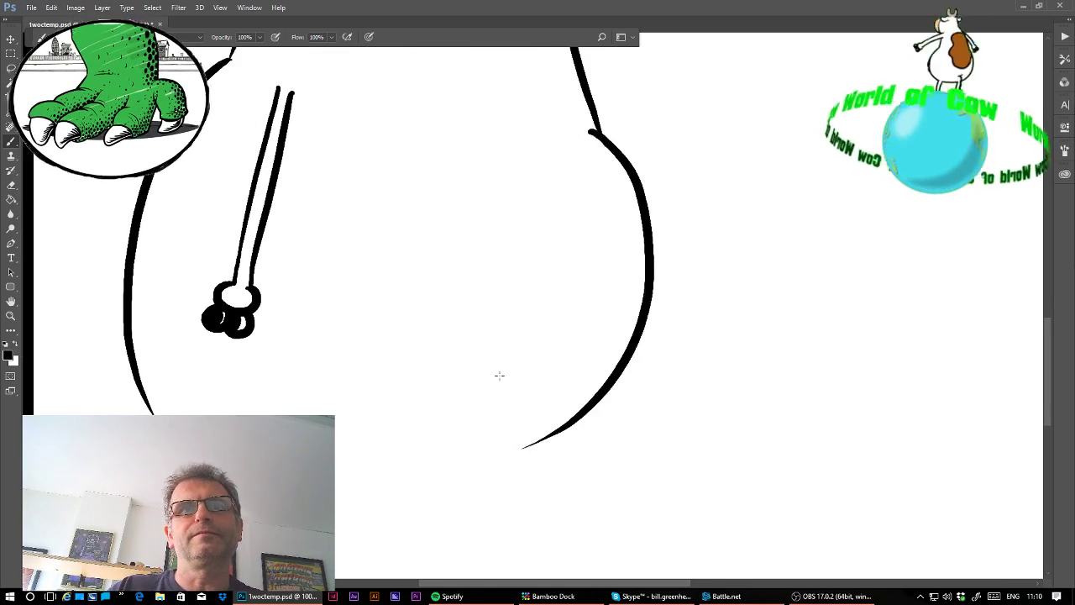
key(ctrl+z)
mouse_move(612, 137)
mouse_down()
mouse_move(626, 322)
mouse_move(509, 444)
mouse_up()
key(ctrl+z)
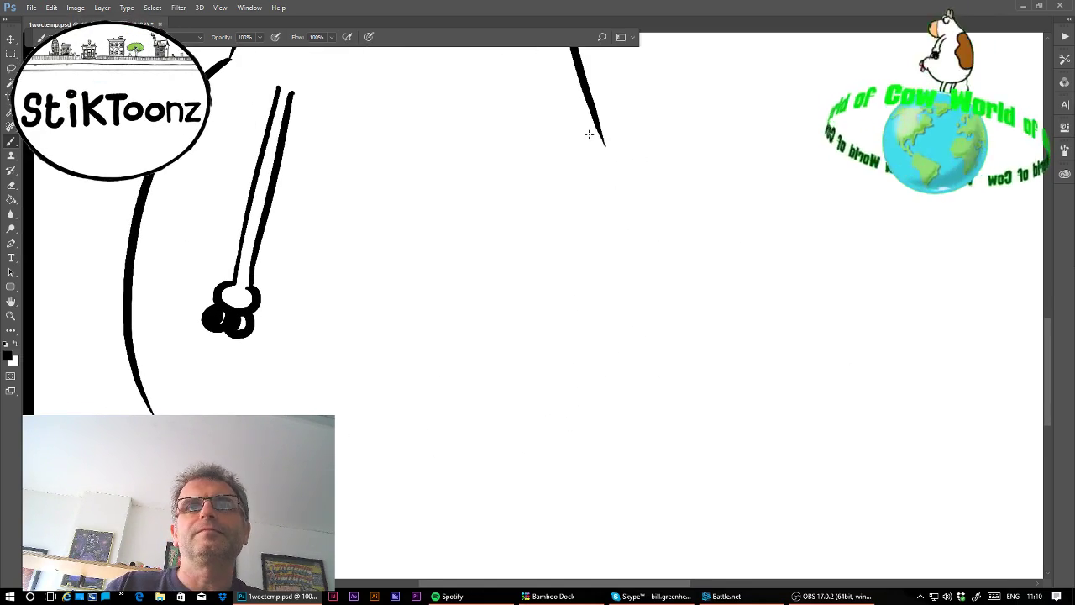
drag(589, 134, 526, 472)
drag(335, 489, 507, 472)
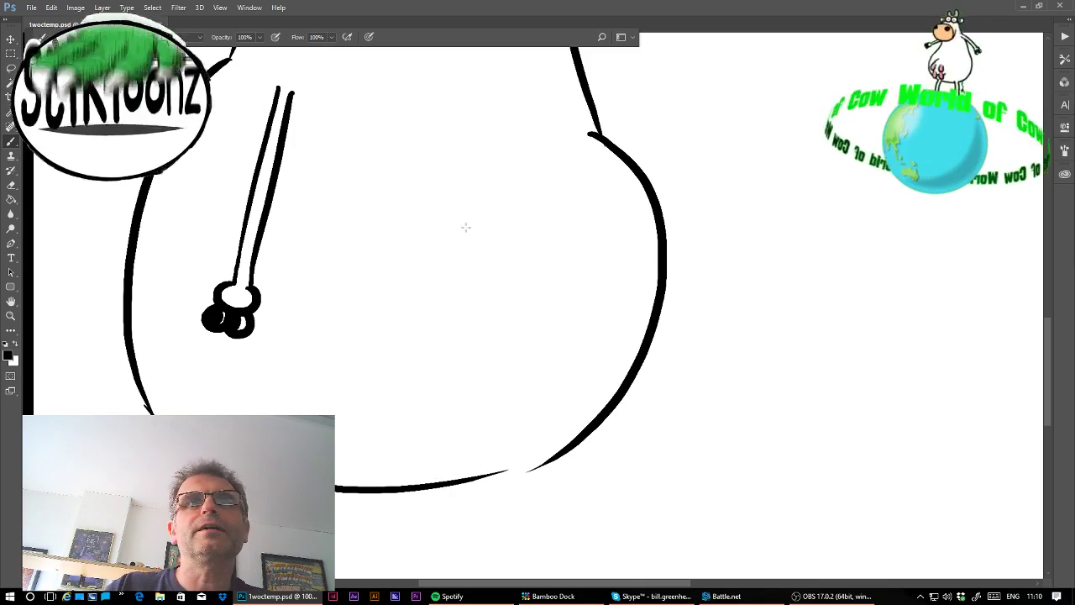
- Draw an arched upper line and a cupped lower line on the belly for the udder, redrawing the lower one until it suits
drag(451, 220, 573, 250)
drag(435, 333, 577, 323)
key(ctrl+z)
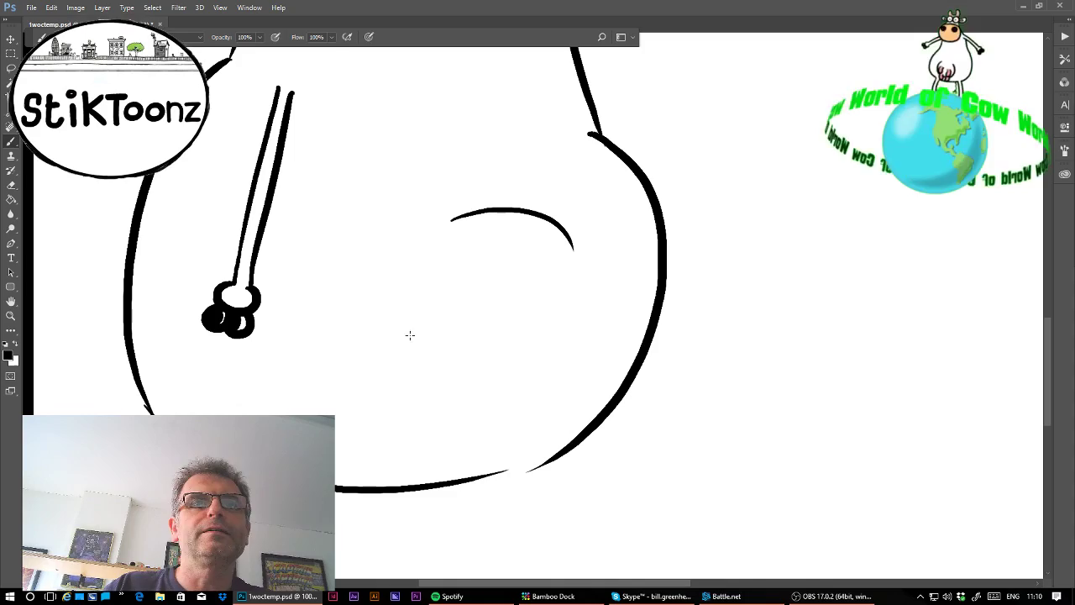
mouse_move(410, 336)
mouse_down()
mouse_move(568, 328)
mouse_move(534, 369)
mouse_move(551, 351)
mouse_up()
key(ctrl+z)
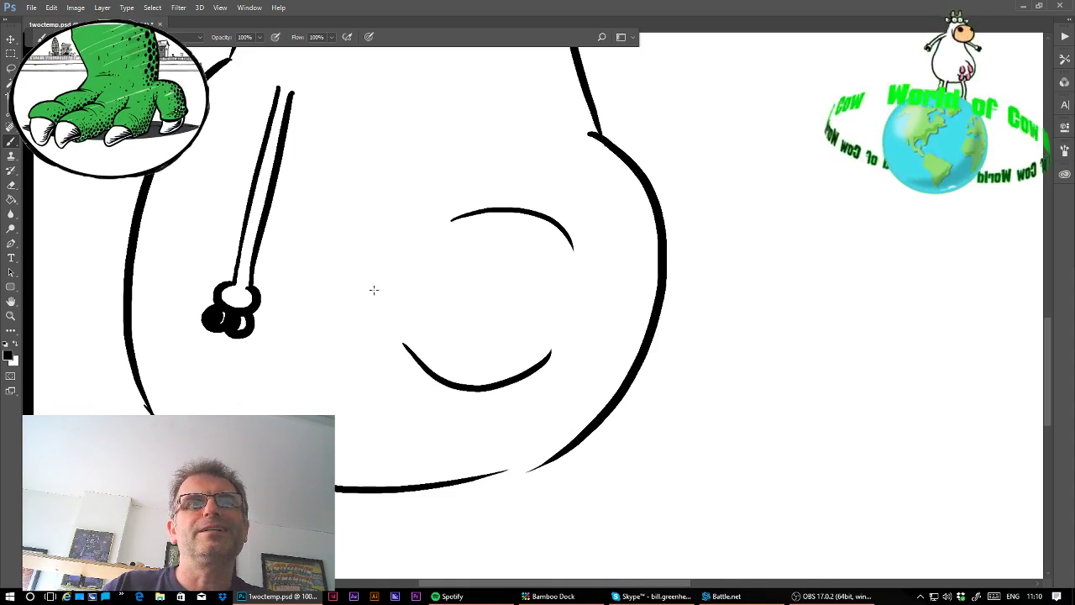
- Draw two open U-shaped teats side by side beneath the udder's upper arch
click(11, 316)
click(521, 257)
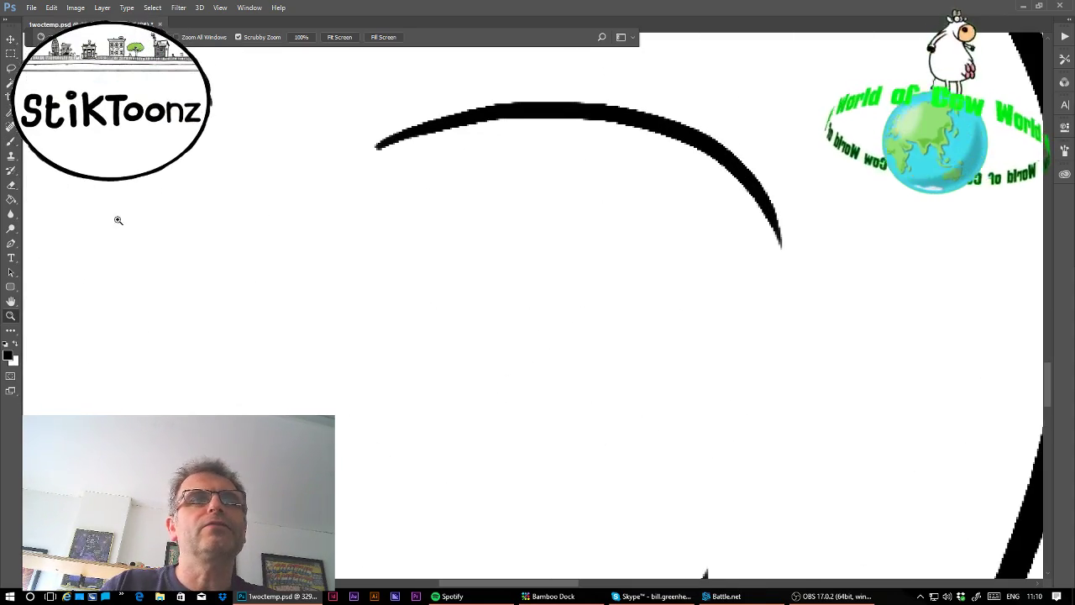
click(11, 141)
mouse_move(460, 231)
mouse_down()
mouse_move(523, 389)
mouse_move(410, 293)
mouse_up()
key(ctrl+z)
mouse_move(500, 236)
mouse_down()
mouse_move(530, 248)
mouse_move(471, 363)
mouse_move(458, 298)
mouse_up()
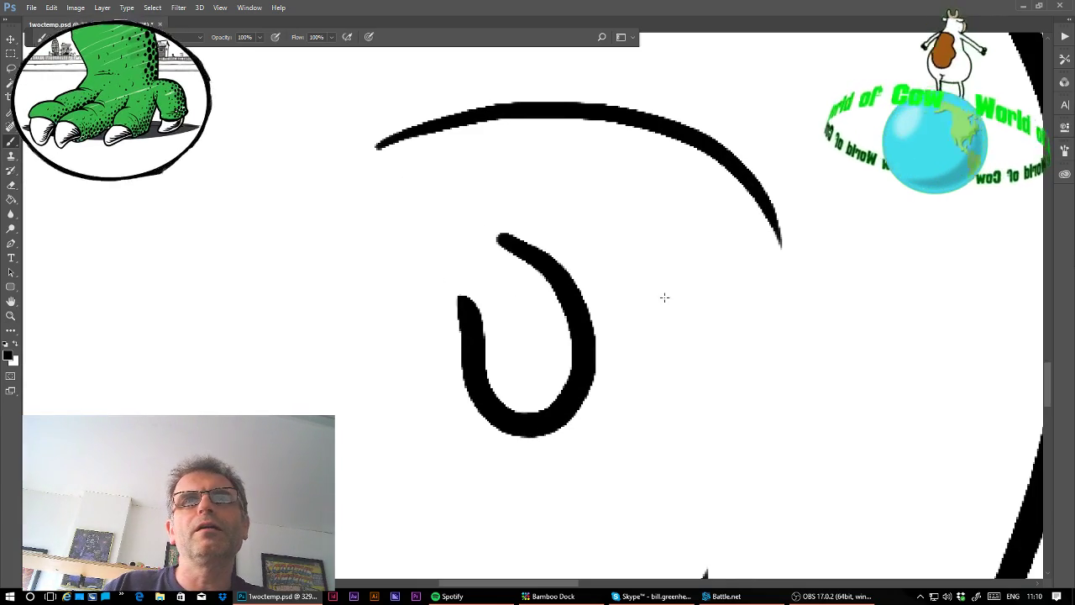
mouse_move(675, 244)
mouse_down()
mouse_move(711, 267)
mouse_move(636, 364)
mouse_move(621, 298)
mouse_up()
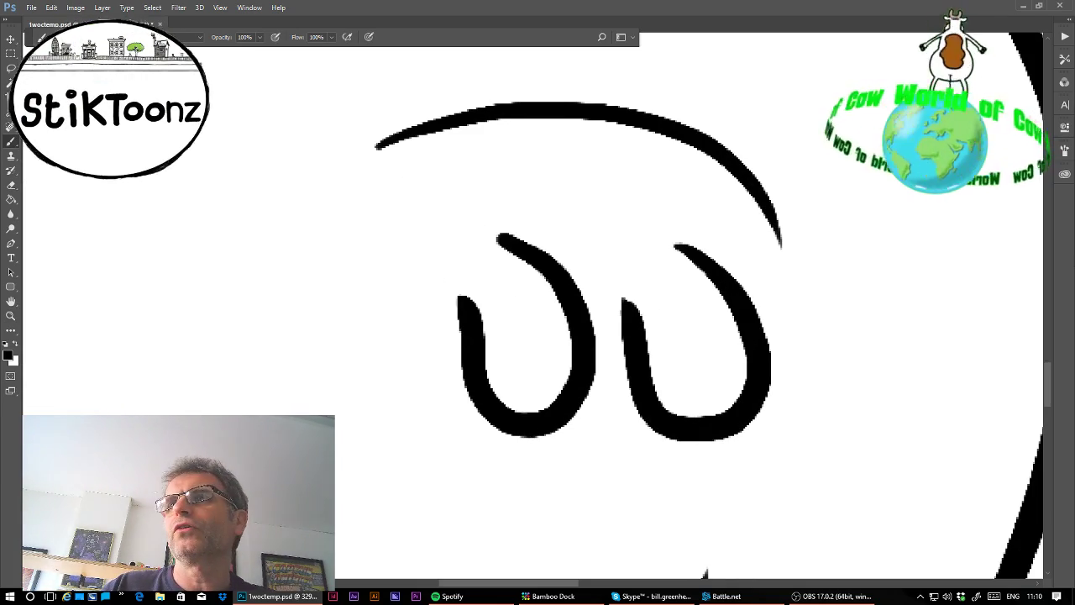
- Draw a second pair of U-shaped teats below the first pair, with the right one over the end of the udder's lower line
drag(589, 378, 403, 192)
mouse_move(324, 272)
mouse_down()
mouse_move(343, 435)
mouse_move(210, 309)
mouse_up()
key(ctrl+z)
mouse_move(301, 292)
mouse_down()
mouse_move(356, 362)
mouse_move(232, 341)
mouse_move(299, 415)
mouse_move(353, 424)
mouse_move(373, 346)
mouse_move(321, 291)
mouse_up()
key(ctrl+alt+z)
key(ctrl+alt+z)
mouse_move(472, 328)
mouse_down()
mouse_move(495, 427)
mouse_move(525, 443)
mouse_move(555, 436)
mouse_move(571, 414)
mouse_move(573, 350)
mouse_move(549, 305)
mouse_move(511, 284)
mouse_up()
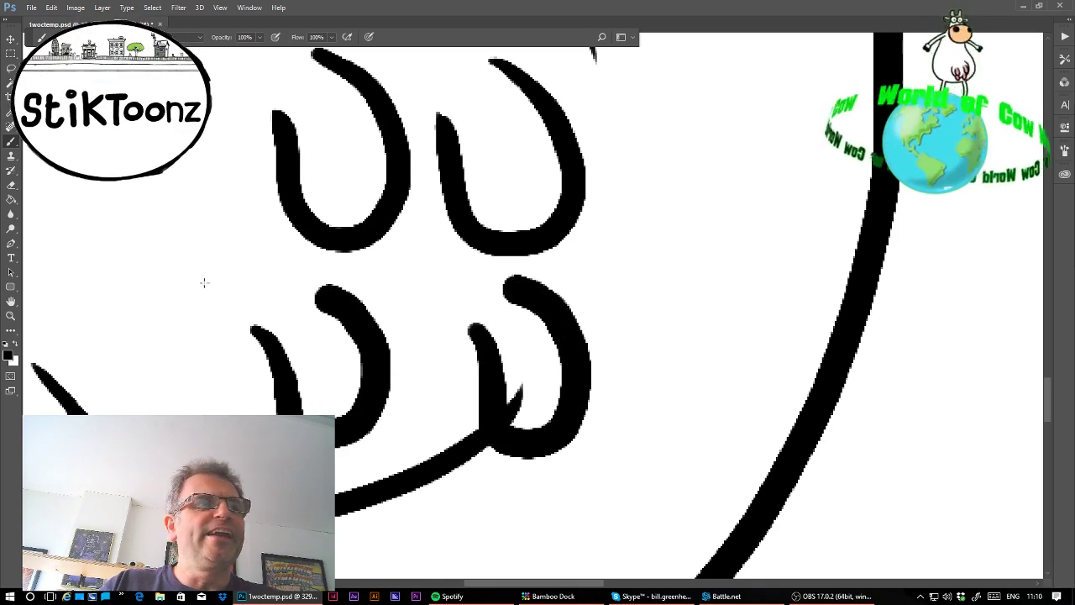
- Erase the udder line inside the lower right teat and taper the blunt upper tips of both lower teats
click(10, 185)
drag(533, 377, 516, 405)
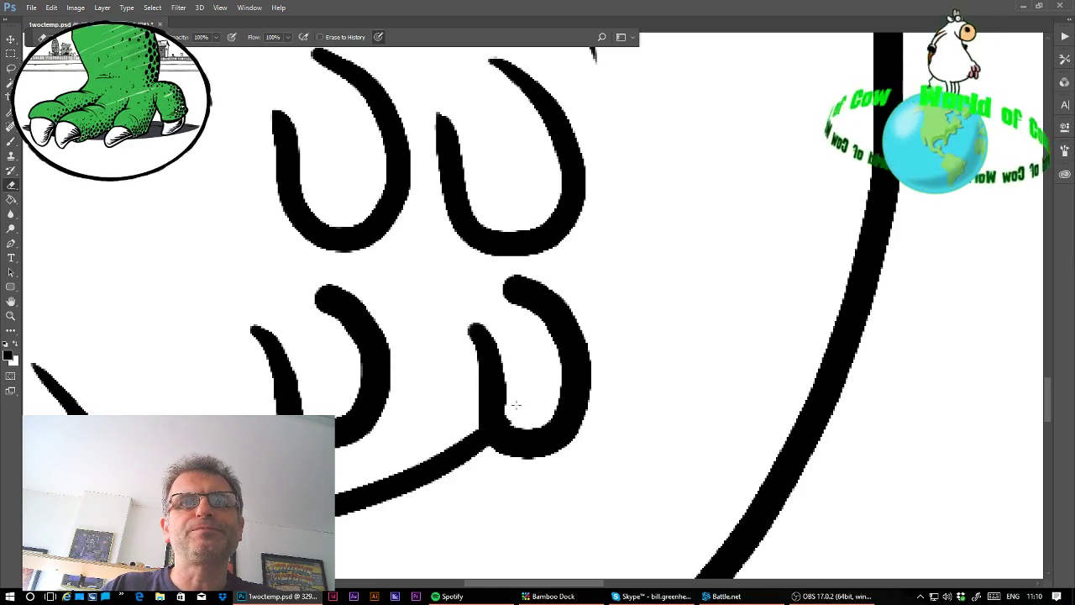
mouse_move(515, 313)
mouse_down()
mouse_move(533, 311)
mouse_move(543, 341)
mouse_up()
drag(326, 306, 346, 344)
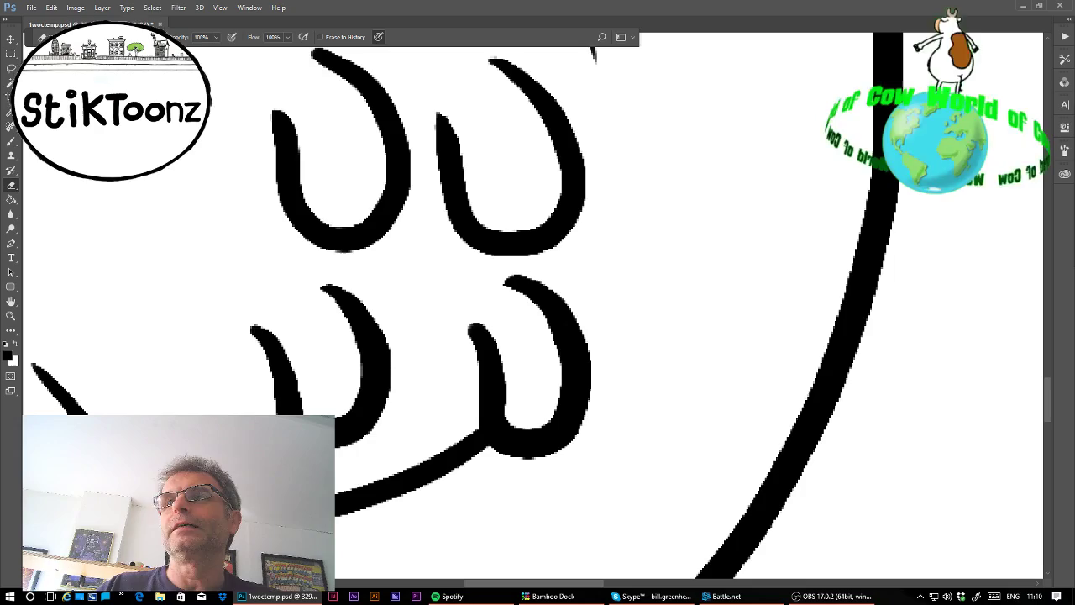
- Erase the tip of the front body line where it overshoots the start of the belly curve
drag(362, 168, 395, 555)
drag(731, 118, 567, 427)
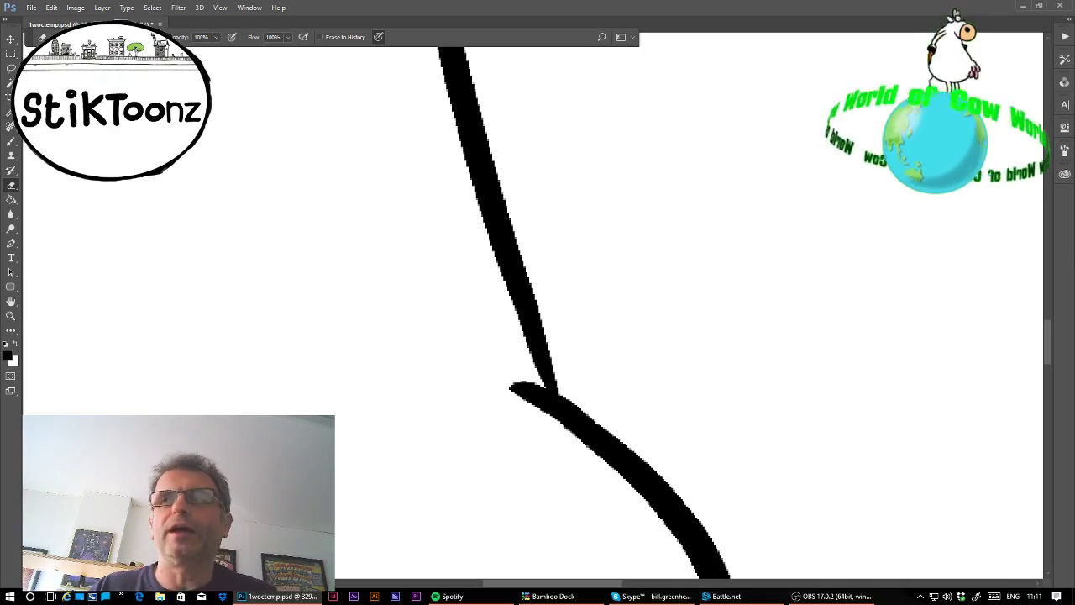
scroll(533, 312, up, 3)
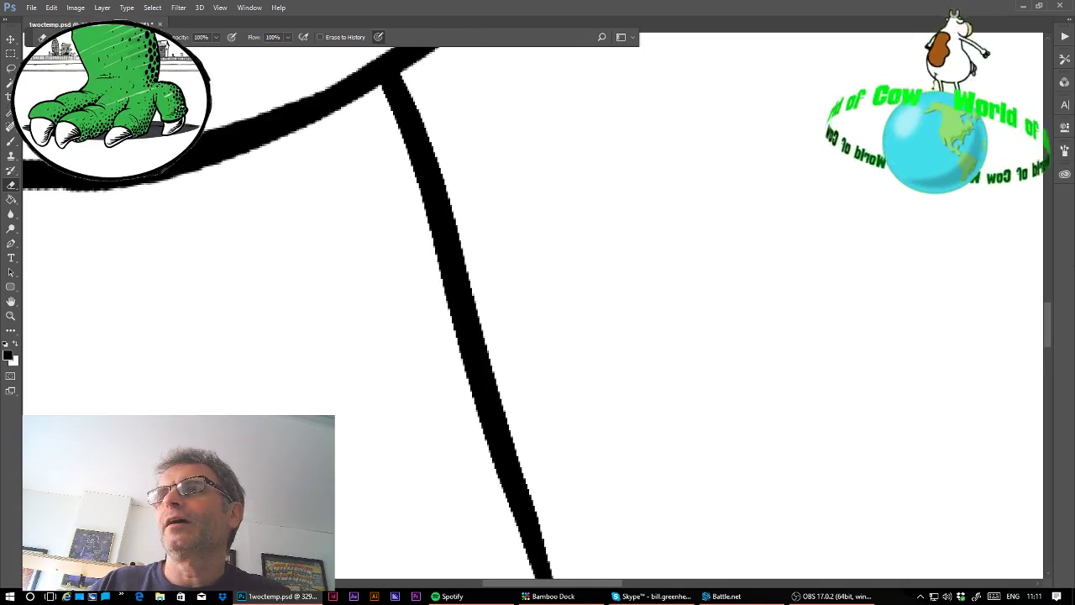
- Draw two nearly parallel lines outward from the front body line just below the muzzle for the outstretched arm
scroll(533, 313, down, 10)
scroll(533, 313, up, 1)
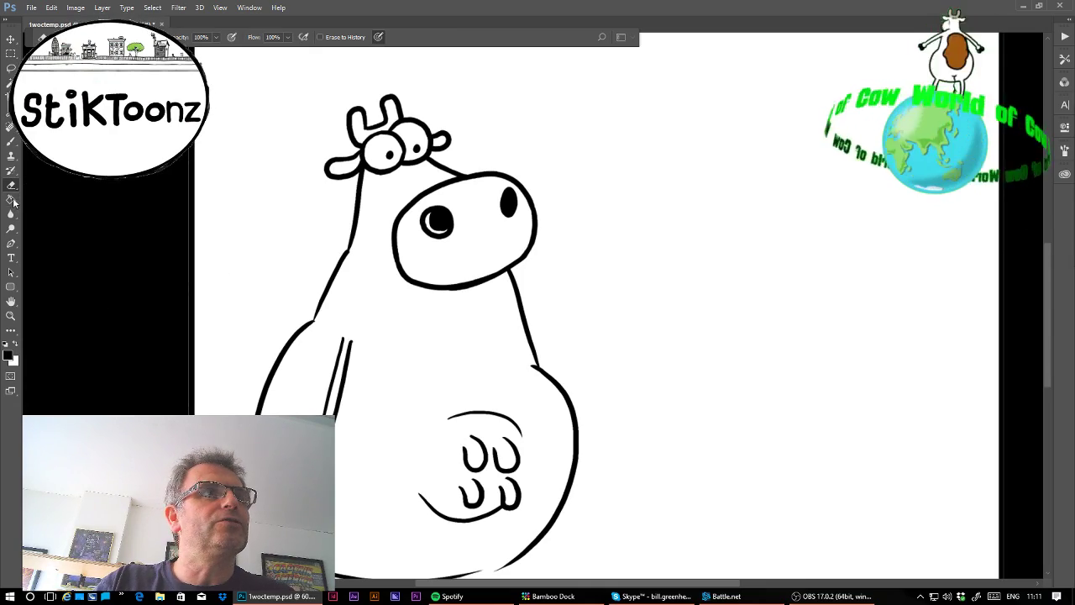
click(11, 315)
drag(535, 277, 618, 276)
click(11, 141)
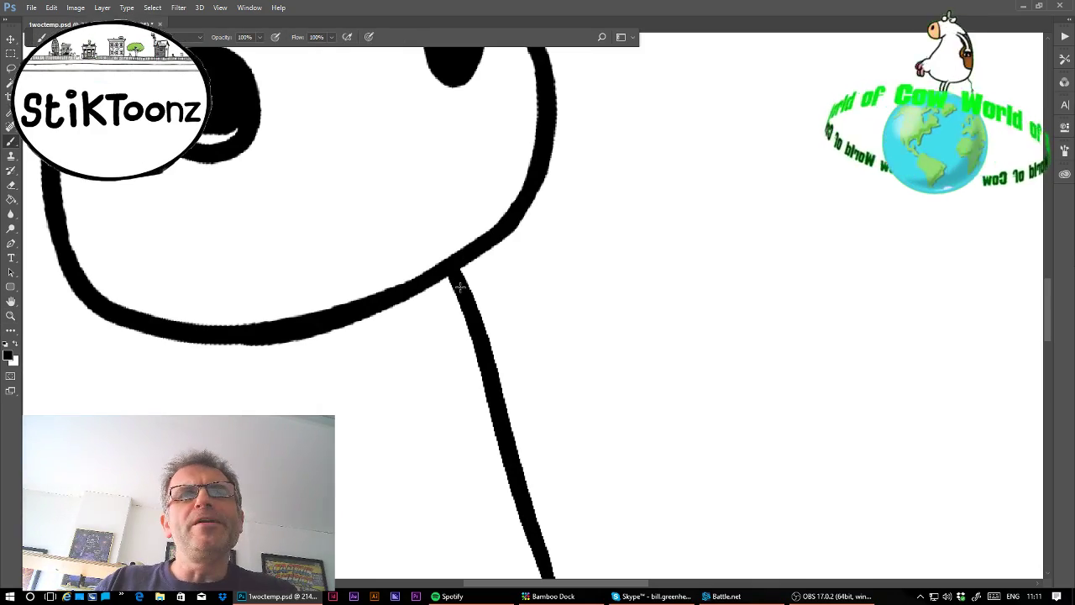
drag(458, 287, 786, 245)
drag(477, 317, 812, 278)
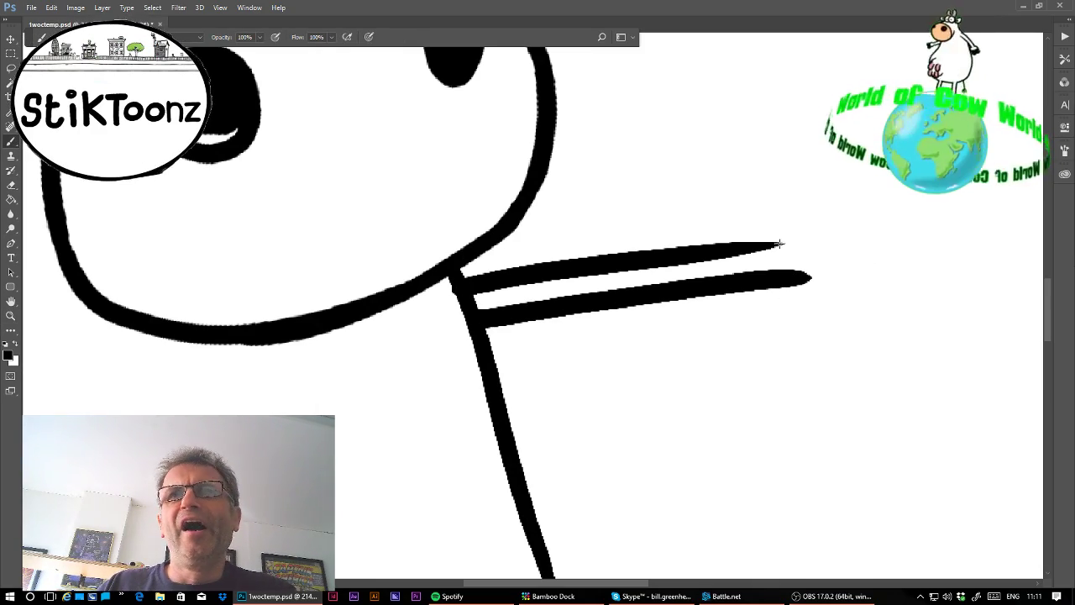
- Draw a round hand at the end of the outstretched arm and add two dark hoof toes to it
mouse_move(752, 245)
mouse_down()
mouse_move(786, 206)
mouse_move(830, 225)
mouse_move(838, 257)
mouse_move(828, 289)
mouse_move(795, 299)
mouse_move(774, 287)
mouse_up()
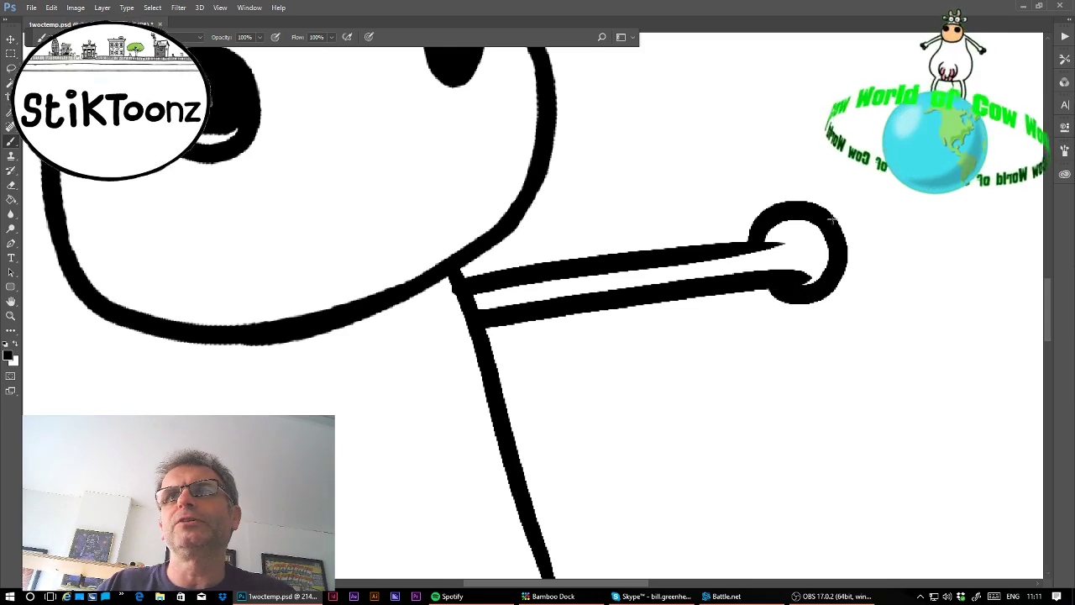
mouse_move(832, 220)
mouse_down()
mouse_move(838, 197)
mouse_move(887, 221)
mouse_move(878, 232)
mouse_up()
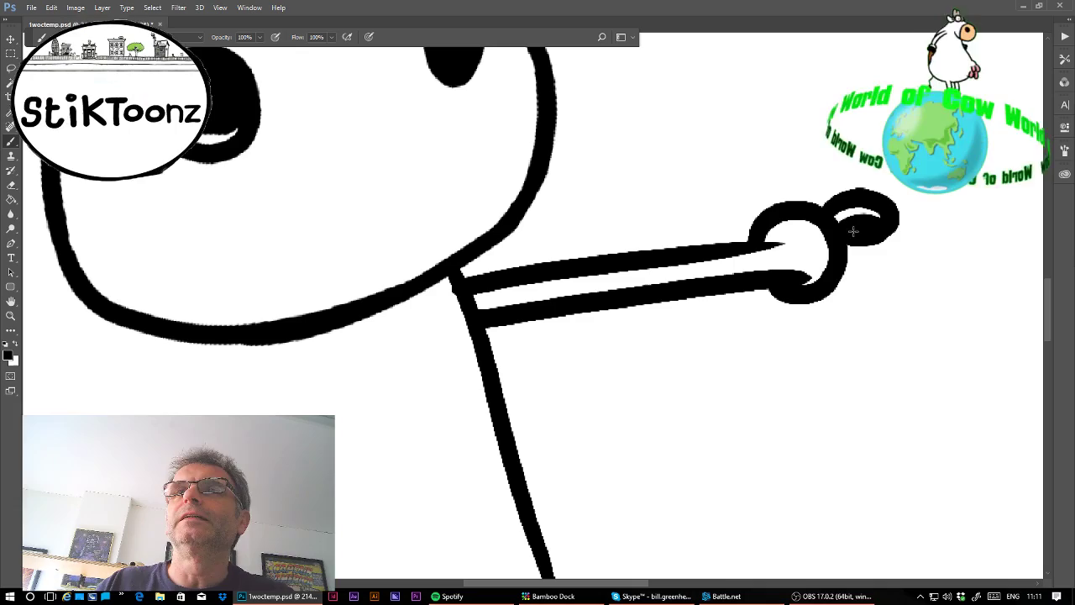
mouse_move(842, 247)
mouse_down()
mouse_move(899, 254)
mouse_move(887, 282)
mouse_move(841, 273)
mouse_move(868, 269)
mouse_move(368, 407)
mouse_move(368, 390)
mouse_up()
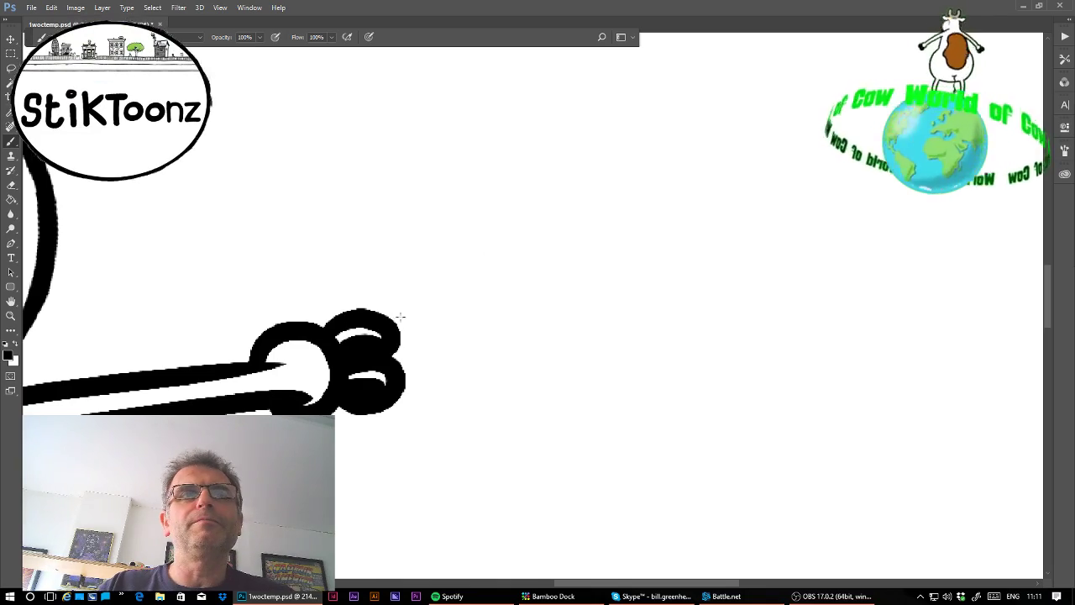
- Draw two long, gradually converging lines rising to the right from the outstretched hand's toes for a held pole, redrawing the upper one once
drag(401, 317, 841, 172)
key(ctrl+z)
drag(395, 323, 879, 142)
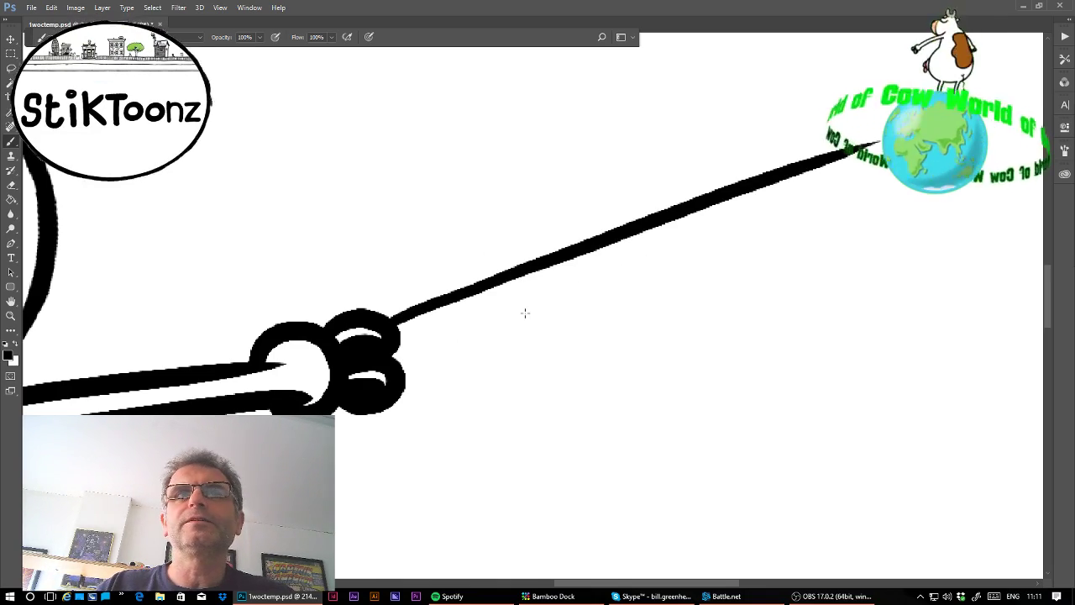
drag(388, 358, 884, 153)
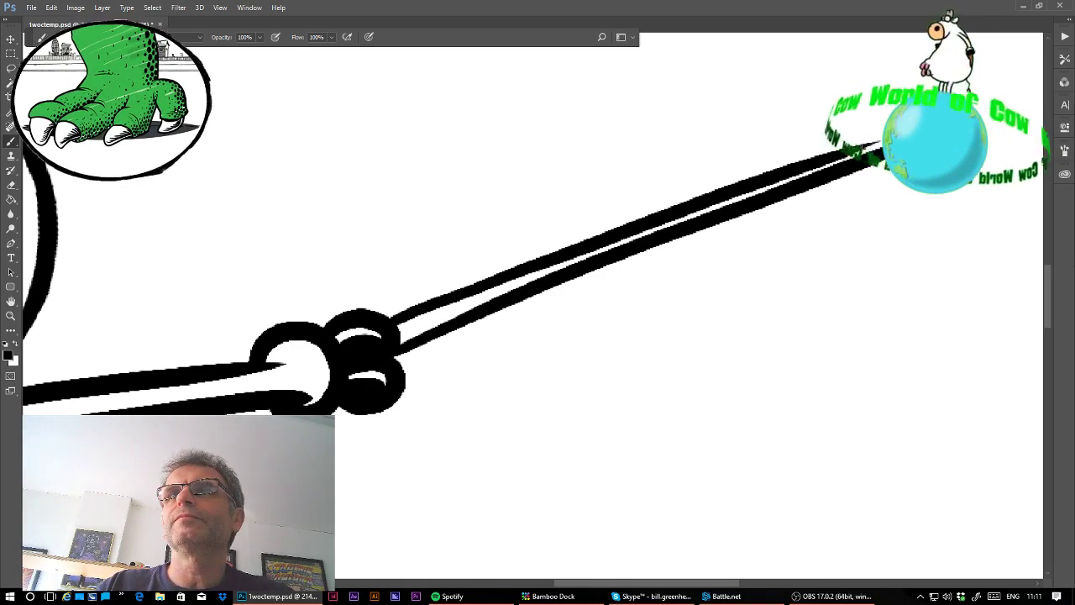
- Close the held pole's far tip with a rounded end and erase the lower line where it runs past the tip
click(11, 316)
drag(908, 120, 931, 120)
click(874, 155)
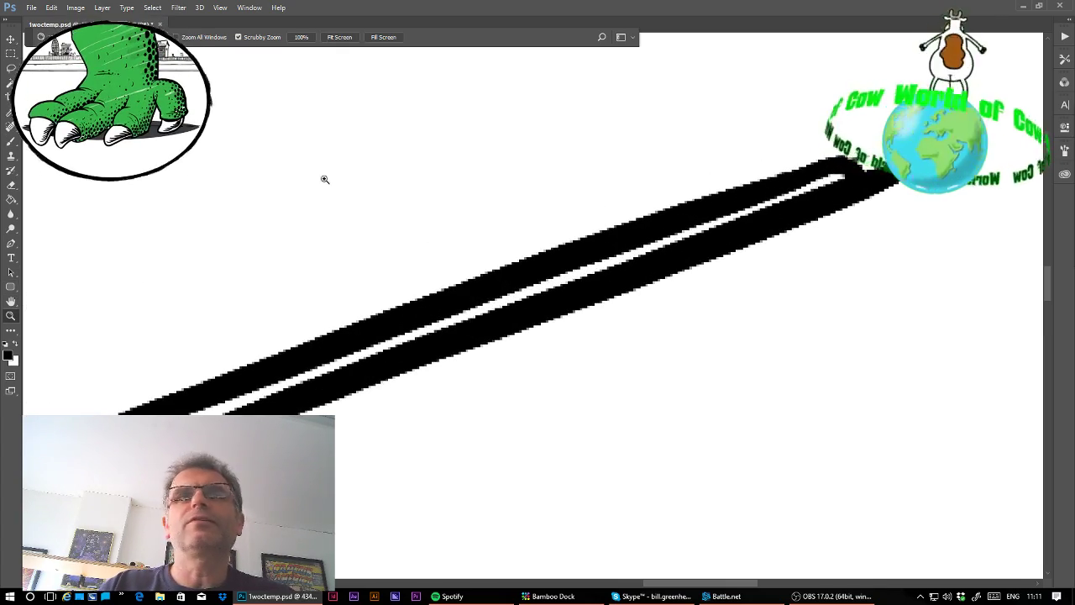
click(11, 184)
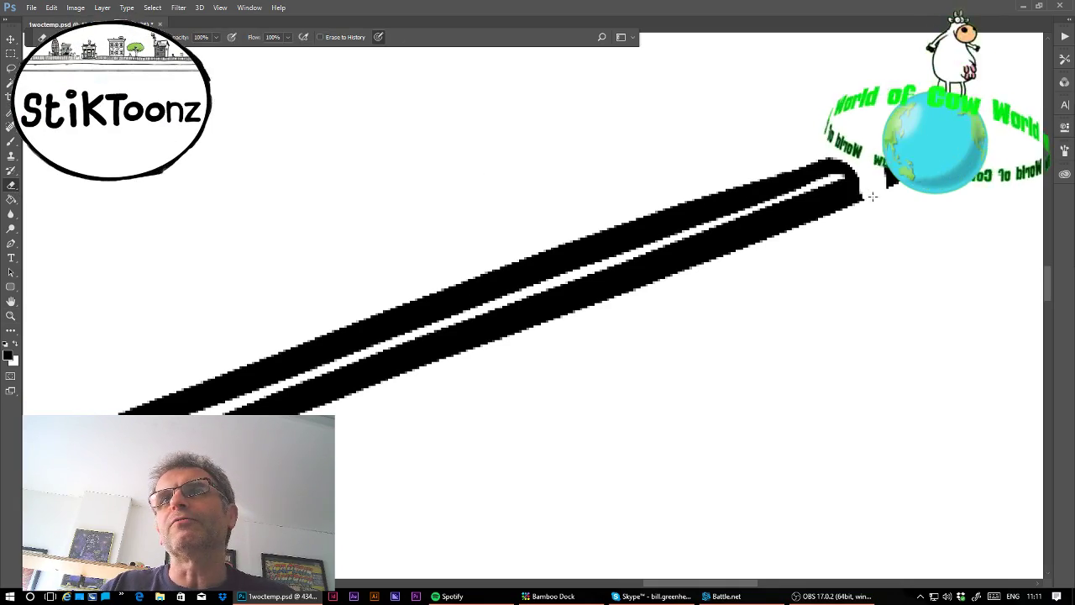
- Erase the overshooting spur where the back line meets the belly curve and trim the thin lower end of the front belly line
key(ctrl+minus)
key(ctrl+minus)
key(ctrl+minus)
key(ctrl+minus)
key(ctrl+minus)
key(ctrl+minus)
key(ctrl+minus)
key(ctrl+minus)
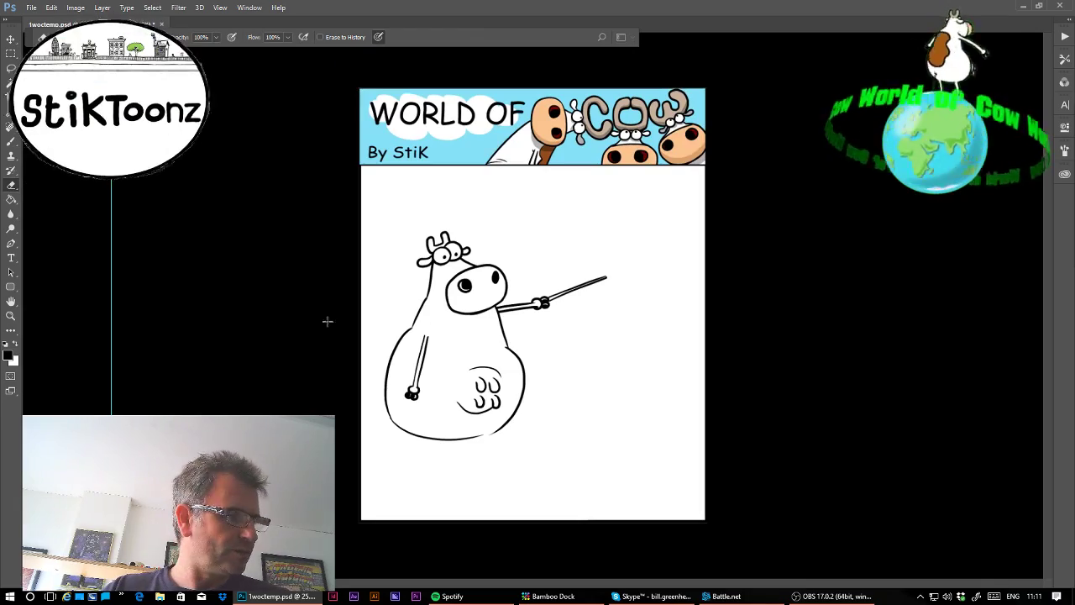
click(10, 316)
click(454, 437)
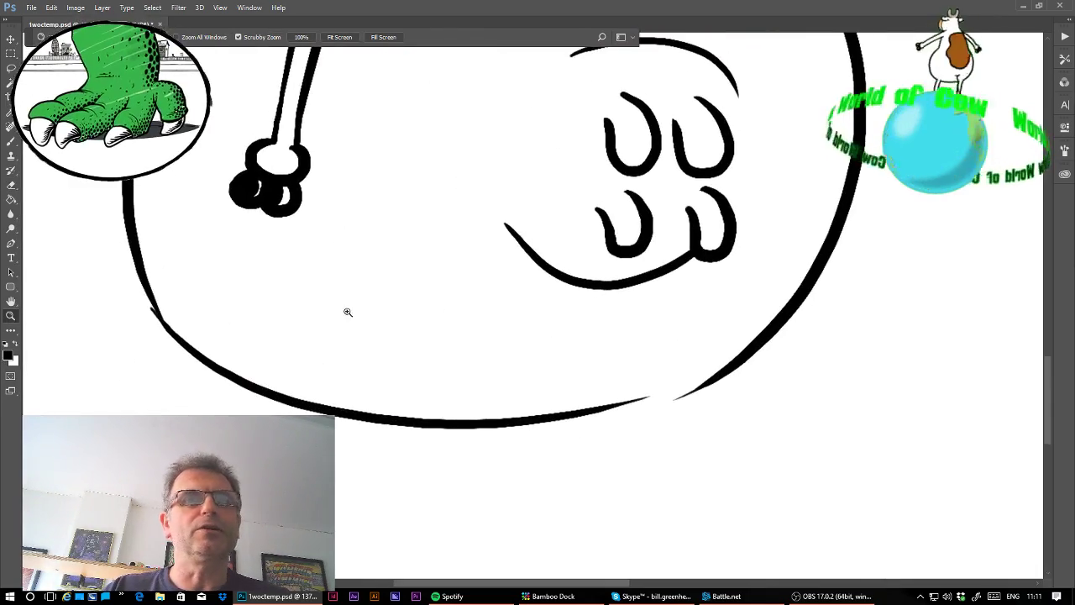
click(482, 429)
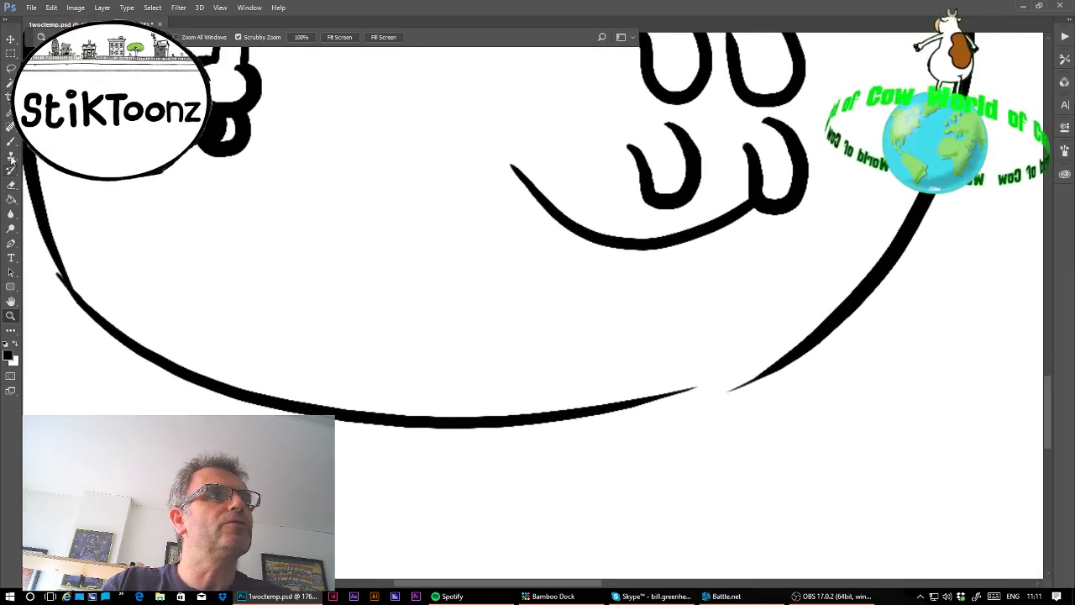
click(10, 186)
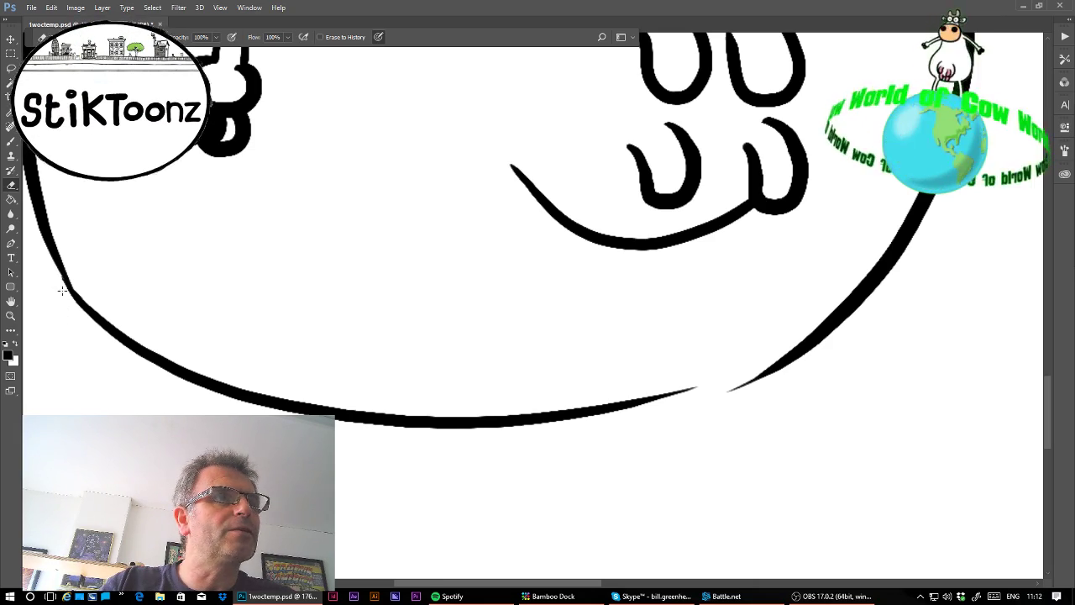
mouse_move(729, 398)
mouse_down()
mouse_move(849, 325)
mouse_move(732, 390)
mouse_move(899, 276)
mouse_move(787, 353)
mouse_move(819, 256)
mouse_up()
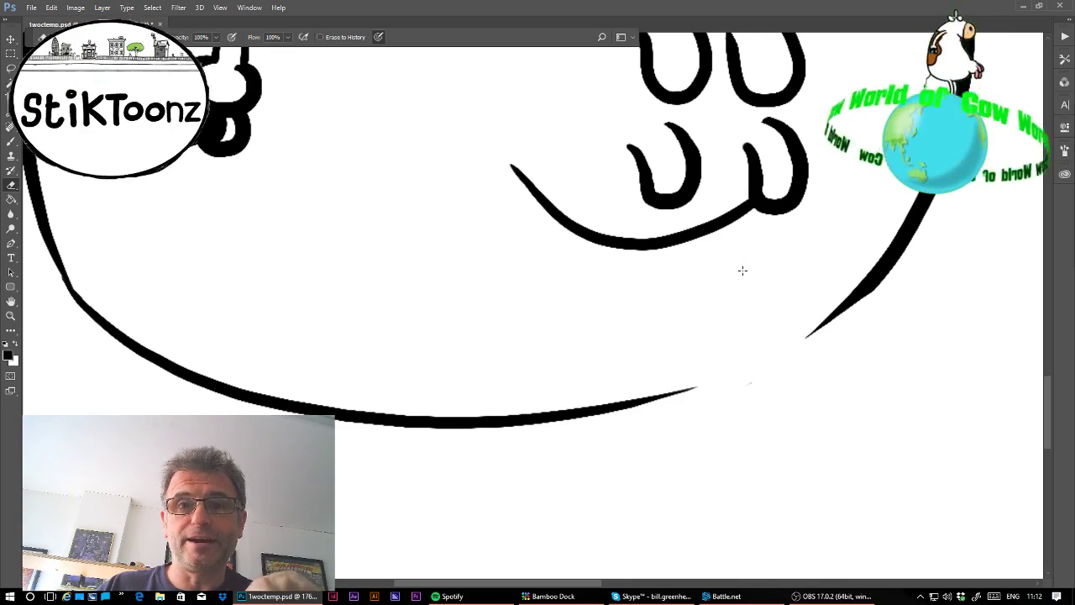
- Bridge the gap in the lower front belly outline with a thick curved brush stroke, redrawing it until it joins both ends
click(11, 141)
drag(546, 417, 857, 297)
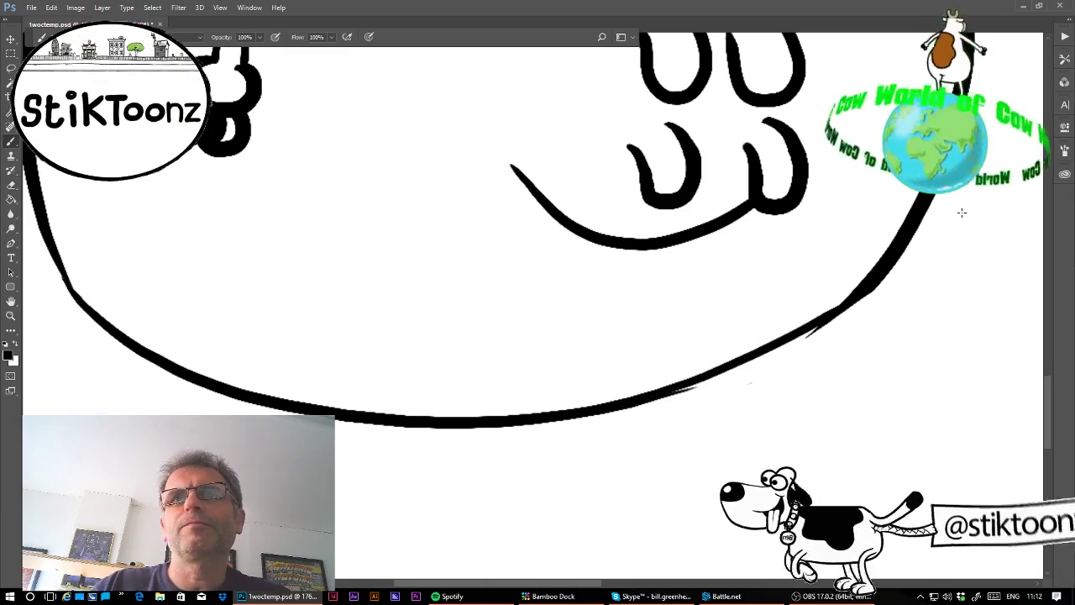
key(ctrl+z)
mouse_move(588, 410)
mouse_down()
mouse_move(853, 294)
mouse_move(610, 397)
mouse_up()
key(ctrl+z)
key(ctrl+z)
drag(867, 284, 588, 410)
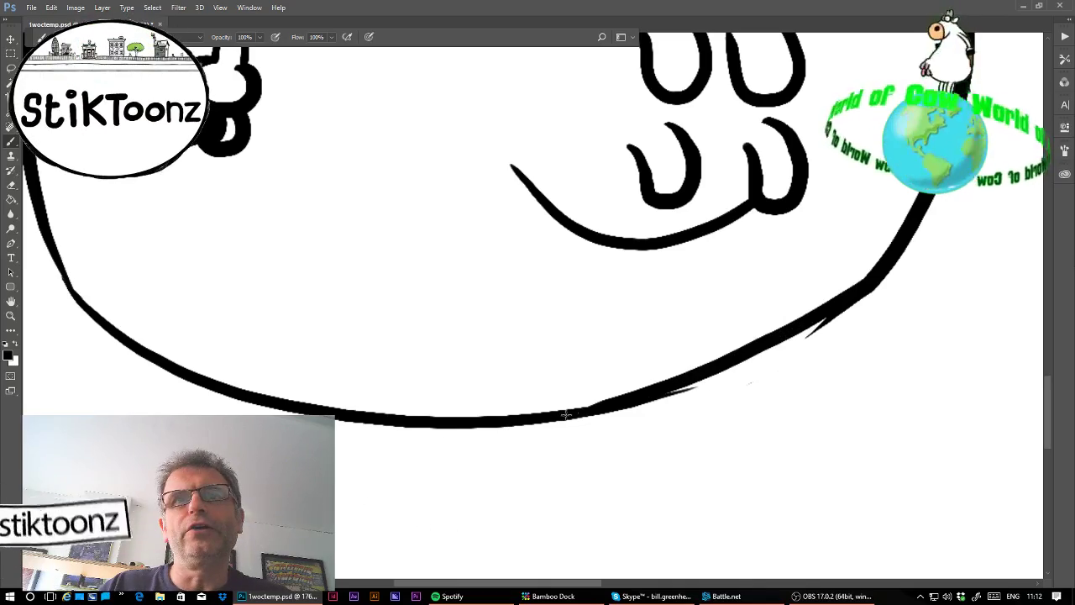
- Erase the leftover line tips sticking out below the new belly stroke at both of its joins
click(11, 186)
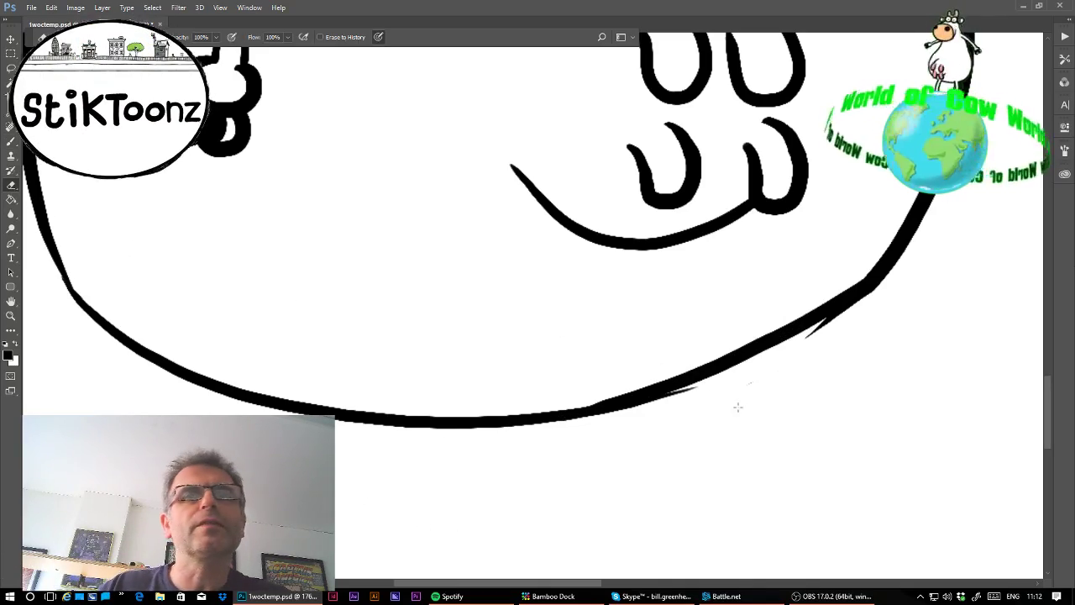
drag(689, 393, 613, 409)
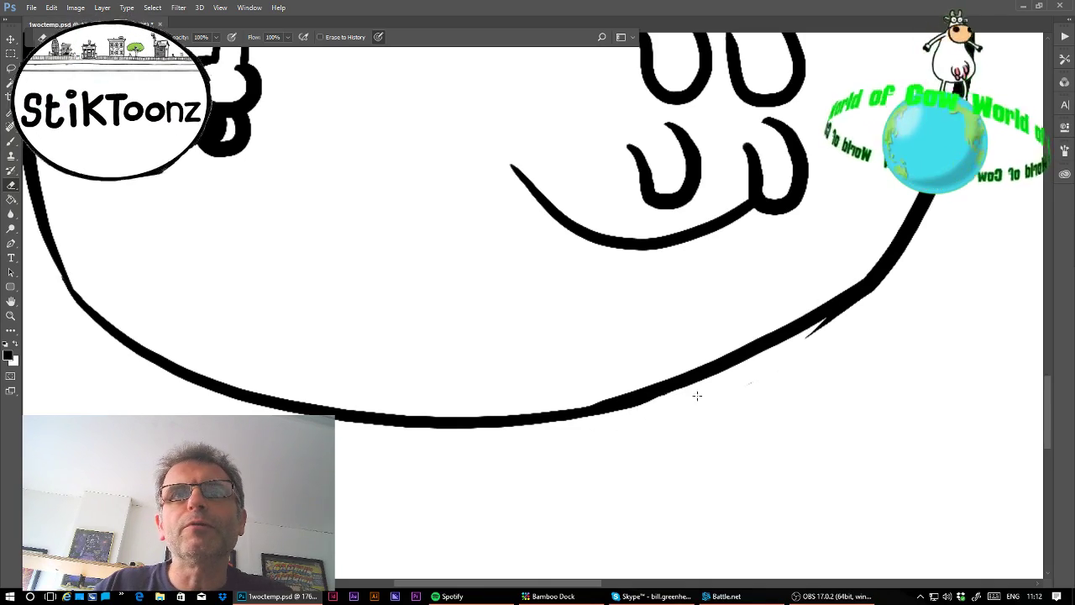
mouse_move(812, 345)
mouse_down()
mouse_move(918, 282)
mouse_move(796, 345)
mouse_move(884, 286)
mouse_up()
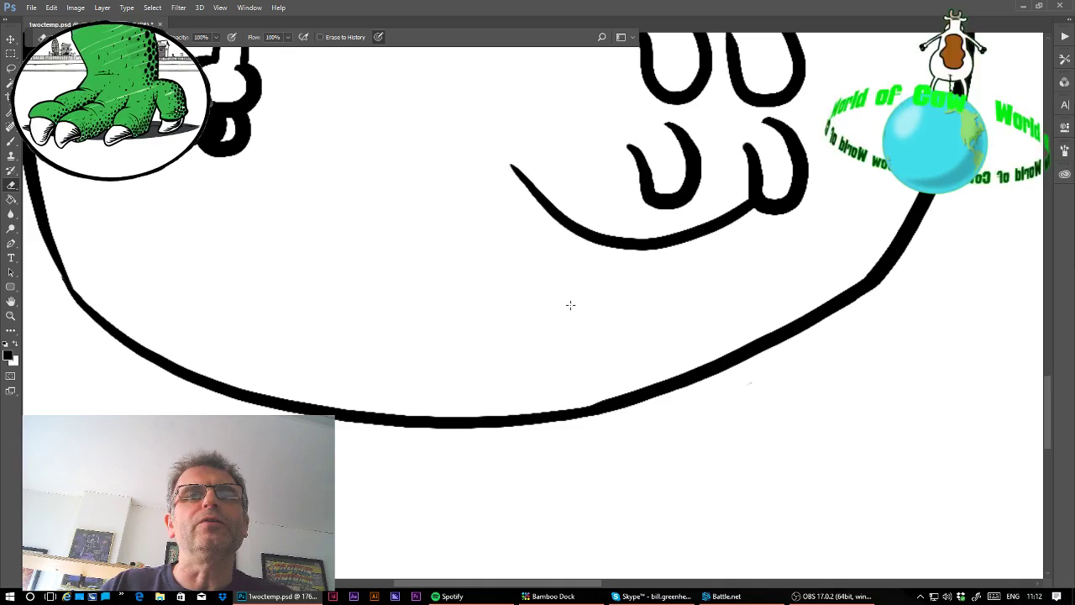
- Draw two nearly parallel curved lines down through the belly line for the rear leg, redrawing the second, and add a rounded foot
drag(751, 383, 930, 256)
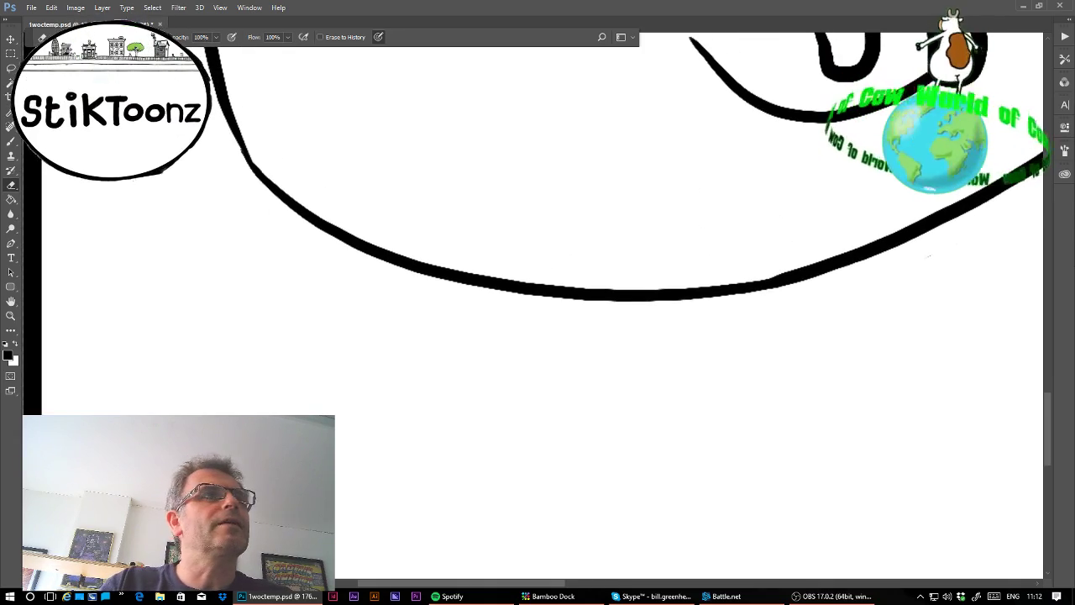
click(13, 143)
drag(392, 200, 382, 494)
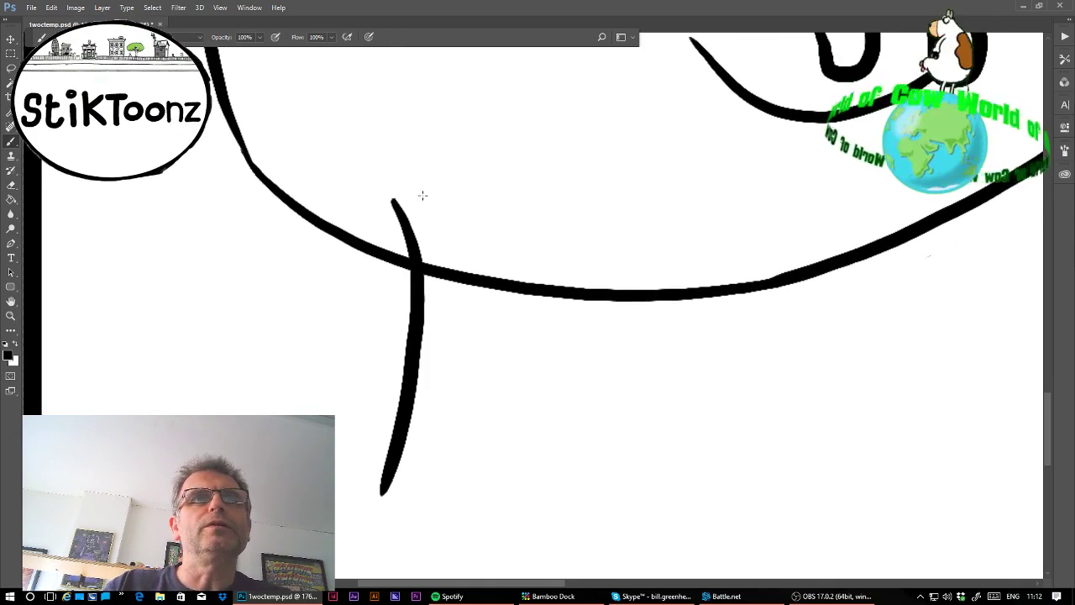
drag(423, 195, 413, 475)
key(ctrl+z)
key(ctrl+z)
key(ctrl+z)
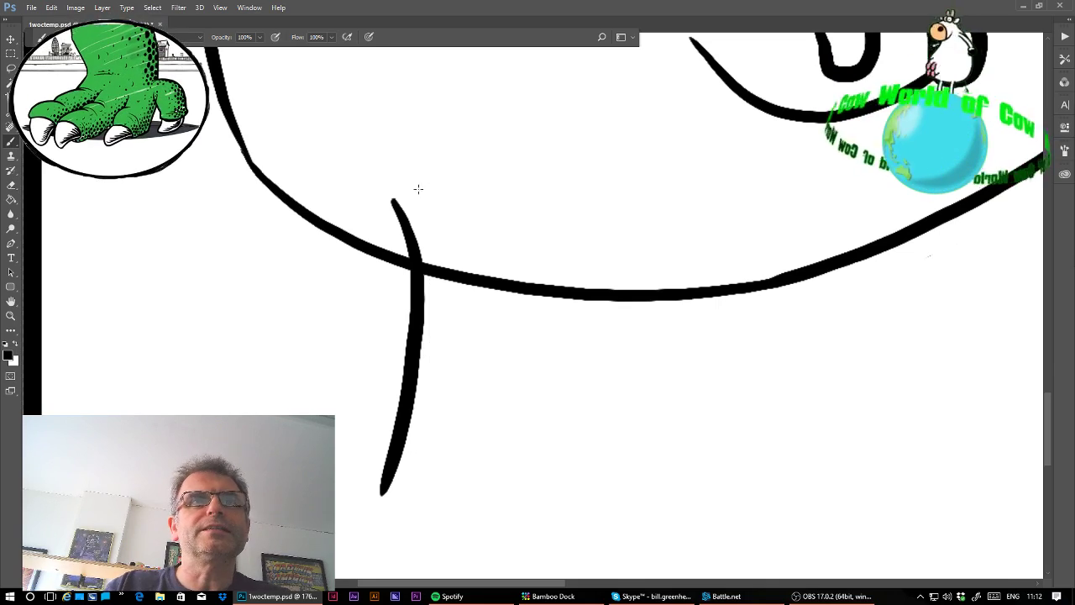
mouse_move(419, 189)
mouse_down()
mouse_move(413, 499)
mouse_move(353, 497)
mouse_move(358, 524)
mouse_move(420, 529)
mouse_move(434, 510)
mouse_move(422, 491)
mouse_up()
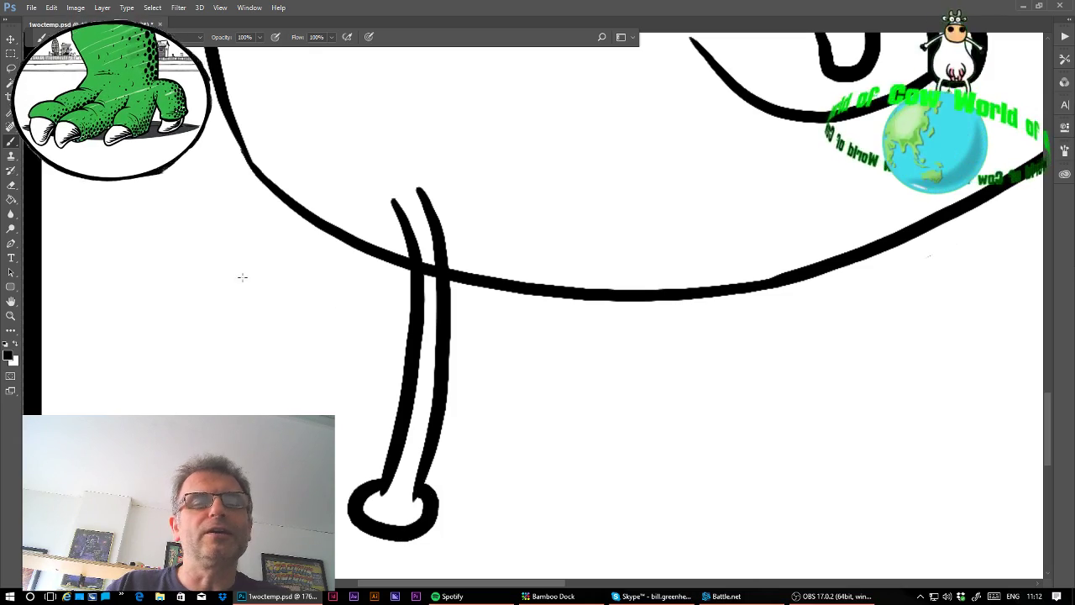
- Erase the belly line between the two leg lines and taper the upper end of the leg's front line
click(11, 315)
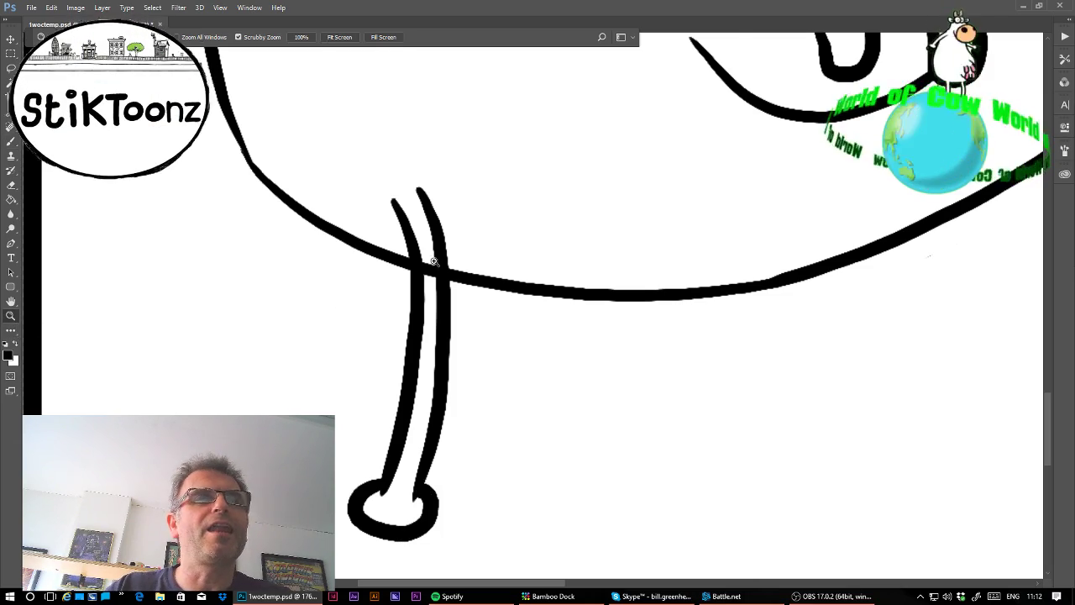
click(429, 261)
click(11, 185)
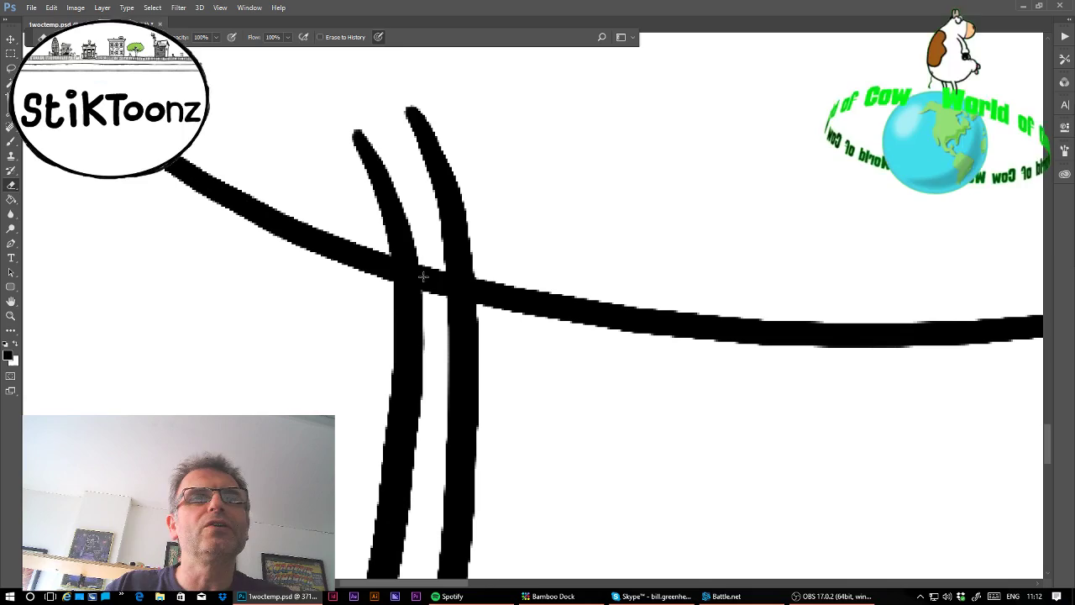
mouse_move(423, 277)
mouse_down()
mouse_move(434, 267)
mouse_move(434, 283)
mouse_up()
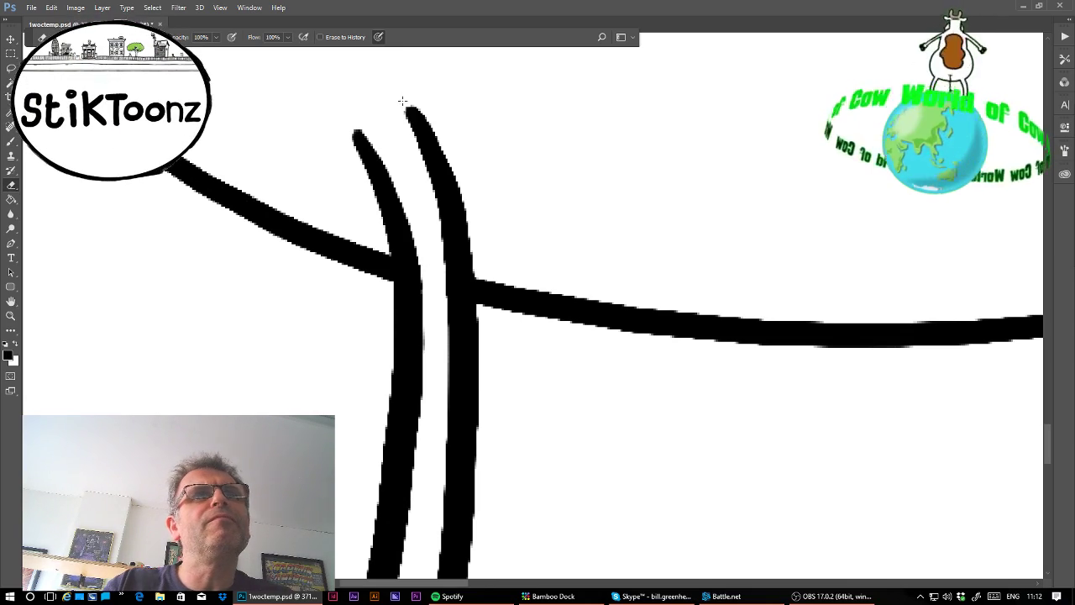
drag(402, 101, 460, 157)
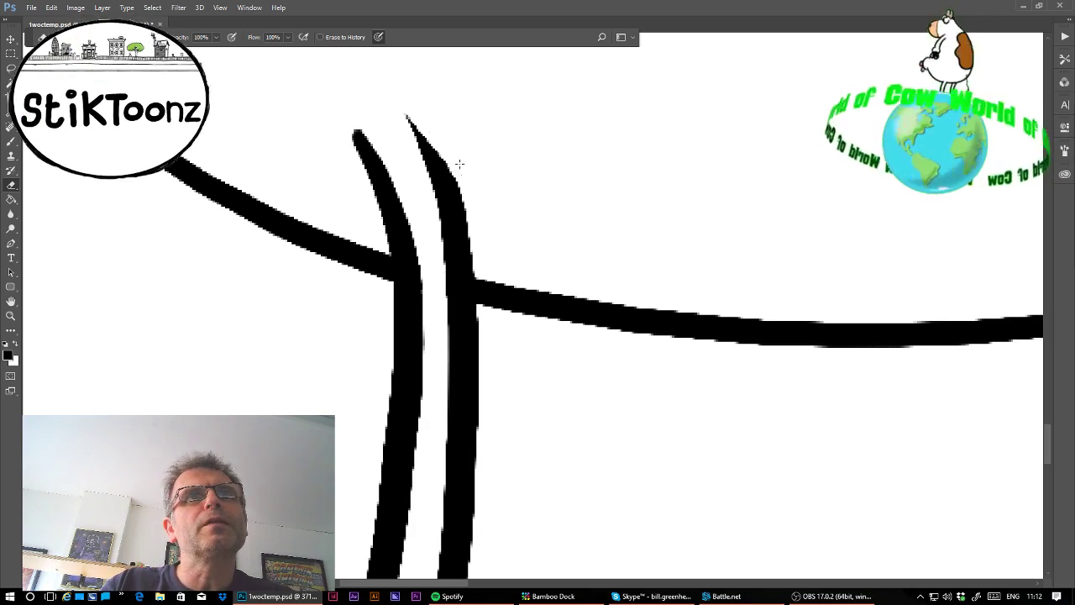
drag(426, 125, 471, 196)
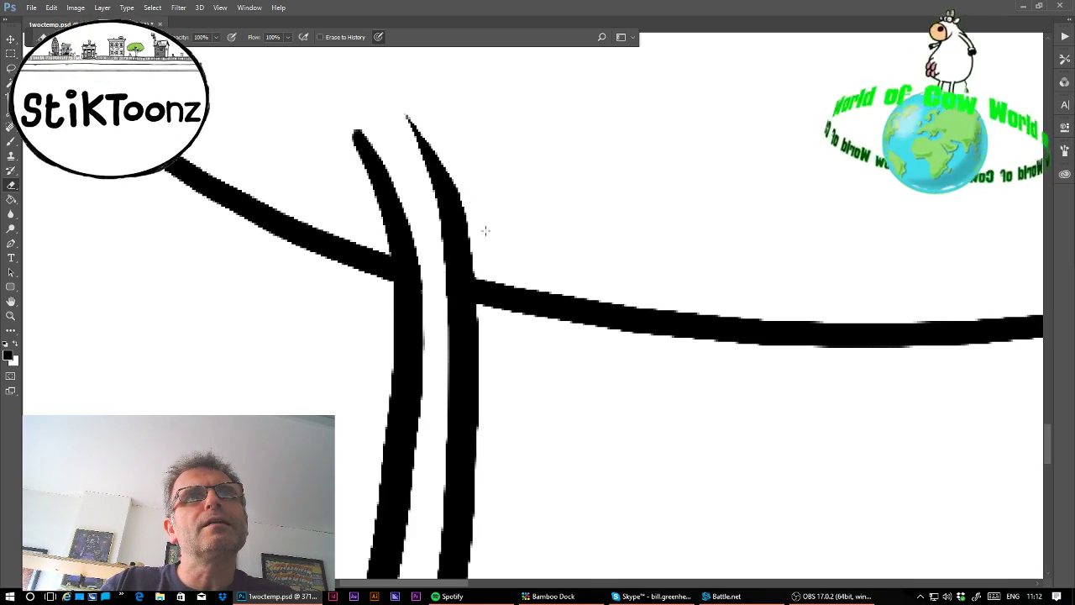
- Add two dark hoof toes with white highlights below the foot and erase the leg line ends protruding inside it
scroll(537, 309, down, 10)
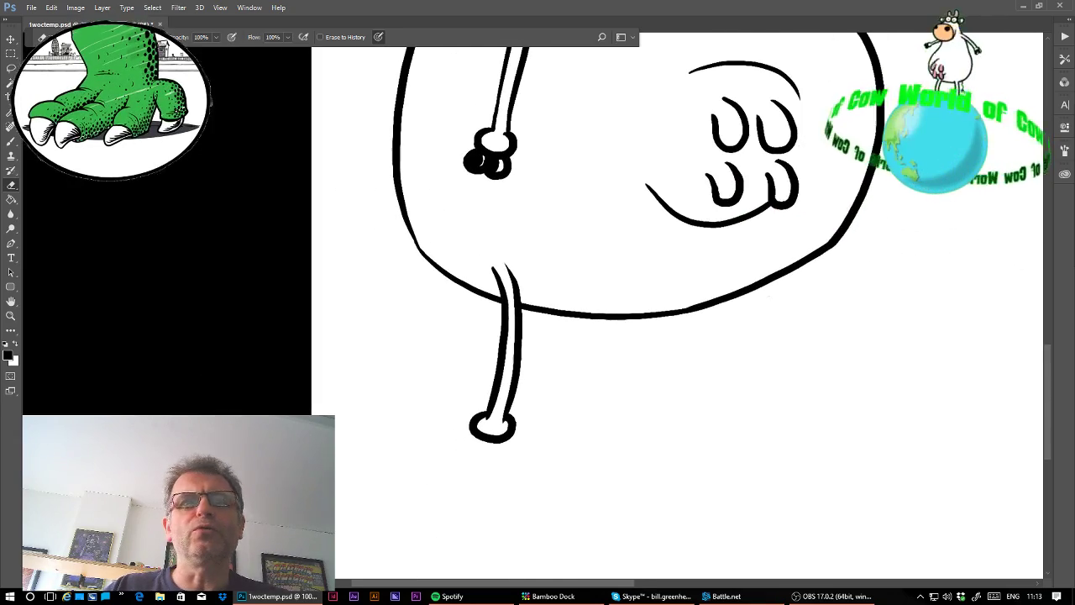
click(10, 316)
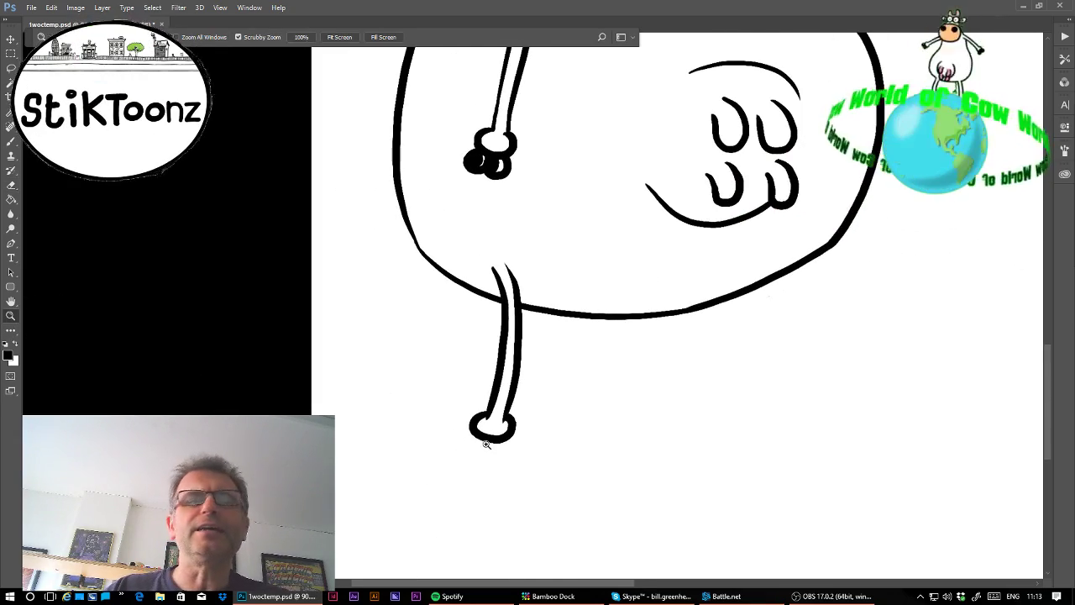
drag(443, 451, 547, 463)
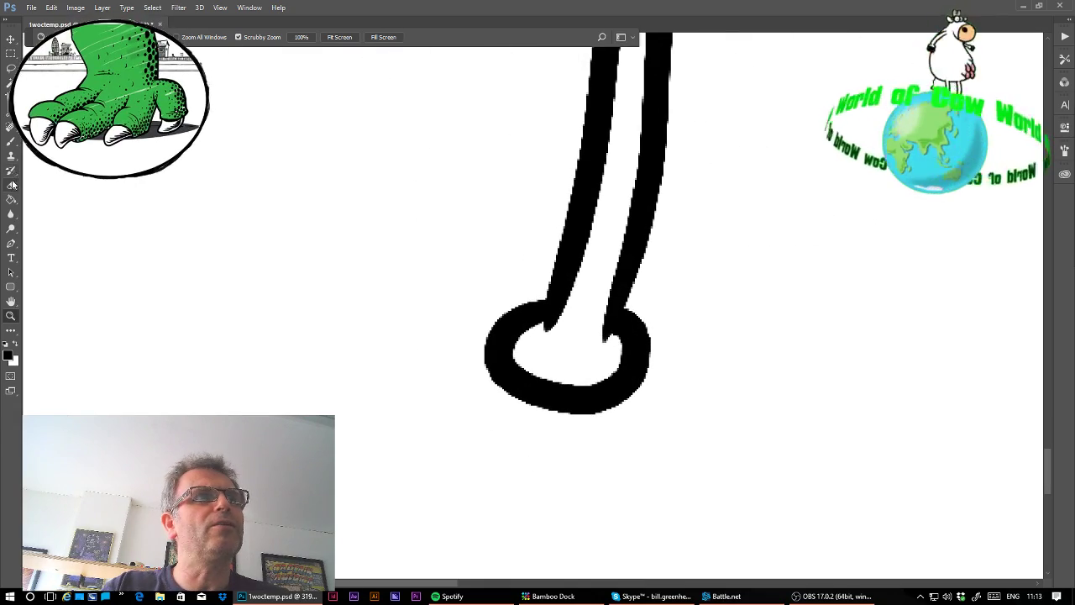
click(11, 142)
mouse_move(514, 385)
mouse_down()
mouse_move(451, 445)
mouse_move(526, 461)
mouse_up()
key(ctrl+z)
mouse_move(497, 384)
mouse_down()
mouse_move(478, 440)
mouse_move(510, 451)
mouse_move(550, 414)
mouse_move(547, 399)
mouse_move(528, 406)
mouse_move(581, 465)
mouse_move(623, 460)
mouse_move(615, 426)
mouse_up()
key(ctrl+z)
mouse_move(552, 413)
mouse_down()
mouse_move(559, 449)
mouse_move(606, 455)
mouse_move(614, 422)
mouse_up()
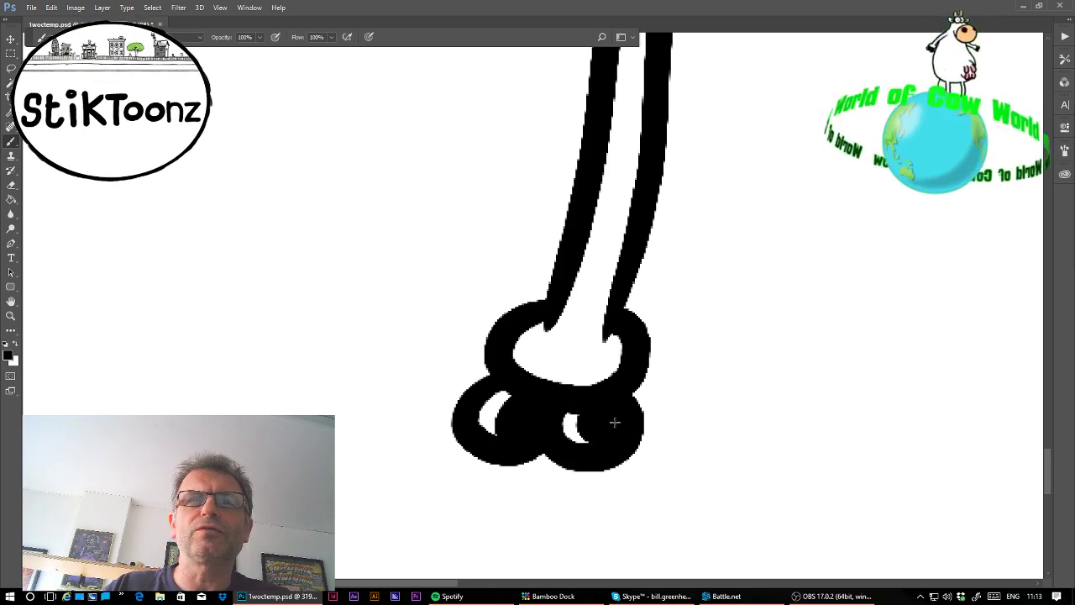
click(12, 185)
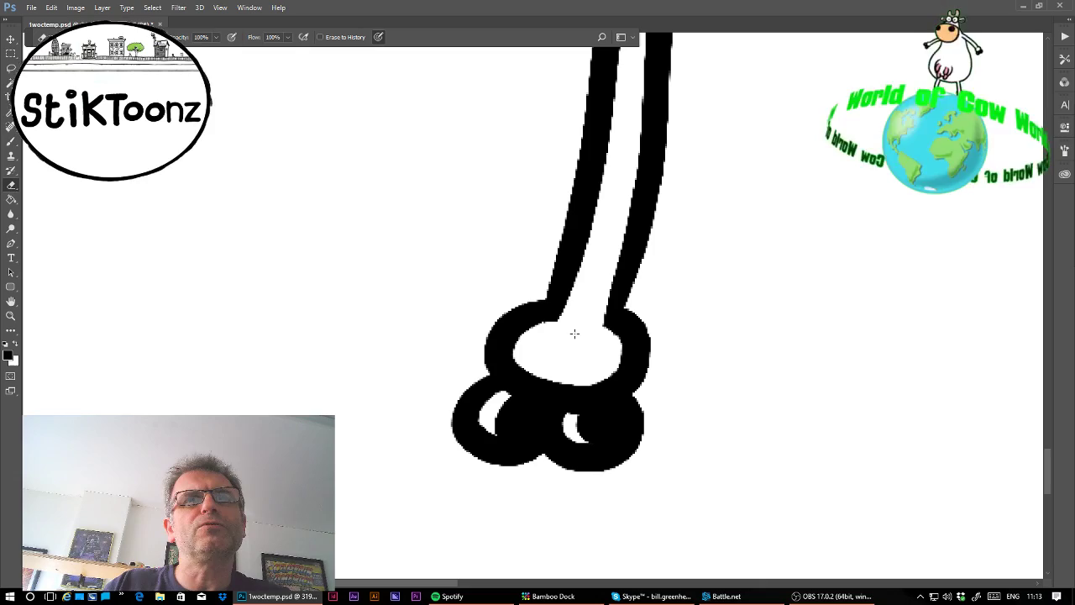
drag(555, 322, 534, 331)
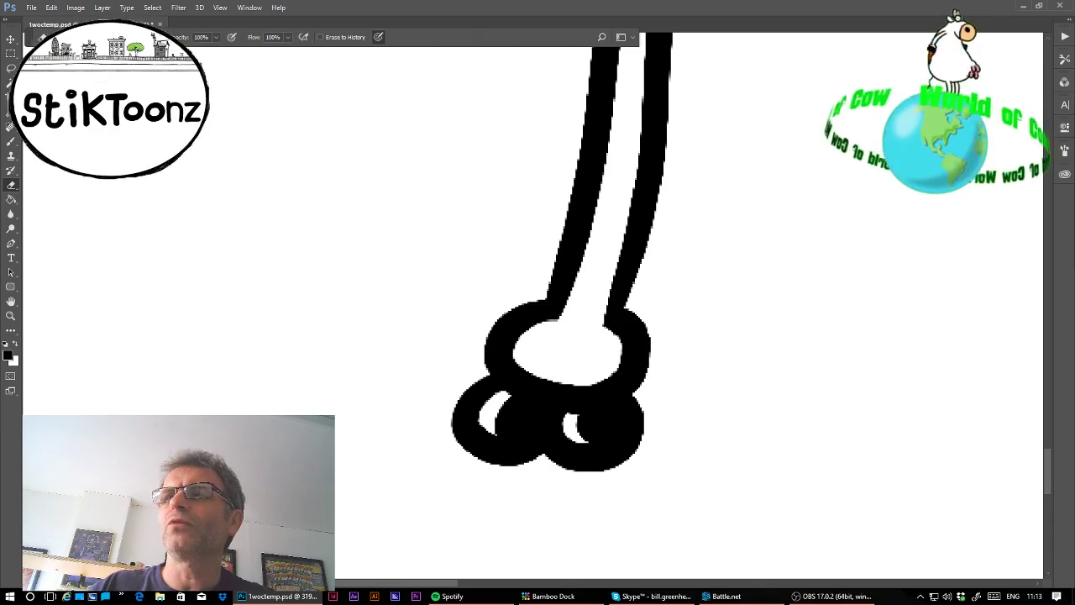
- Lasso the part of the leg below the belly with its hoof and place a copy of it under the front of the belly
scroll(538, 302, down, 4)
key(l)
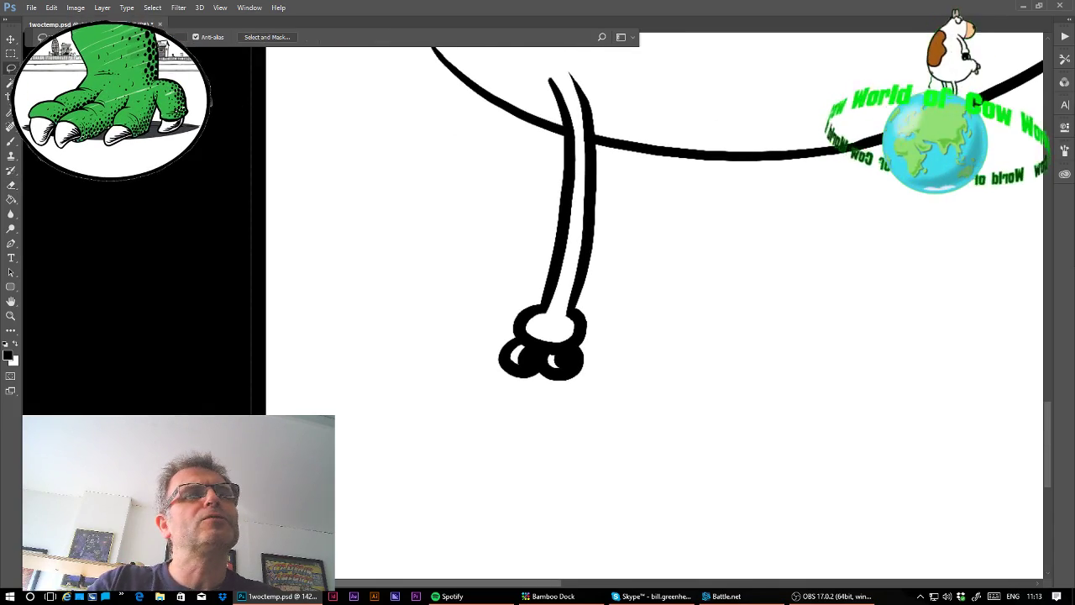
mouse_move(555, 138)
mouse_down()
mouse_move(618, 160)
mouse_move(528, 421)
mouse_move(437, 211)
mouse_up()
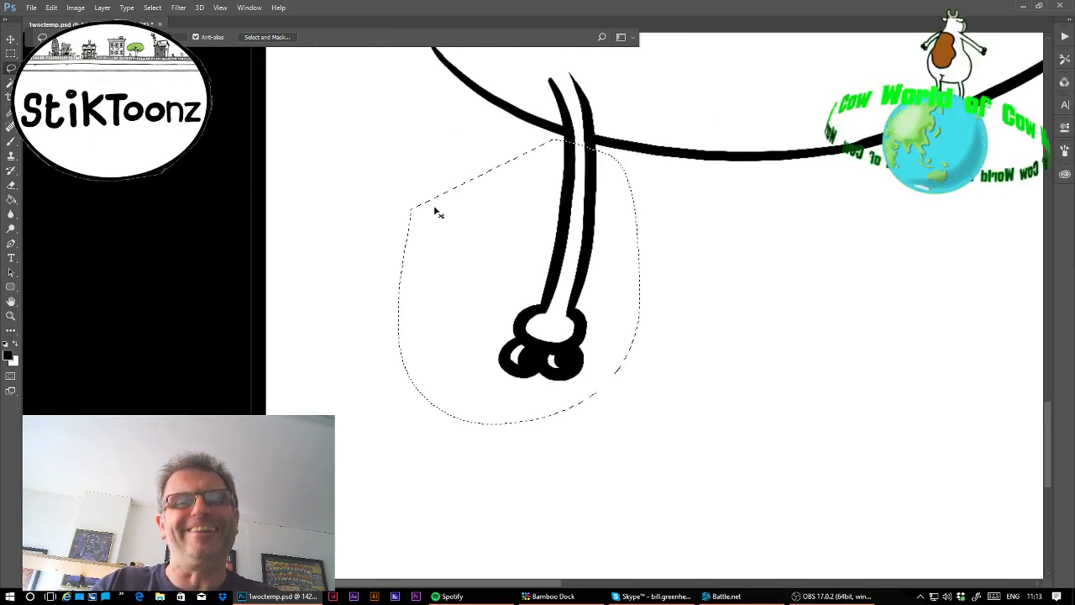
mouse_move(523, 243)
mouse_down()
mouse_move(784, 286)
mouse_move(945, 279)
mouse_up()
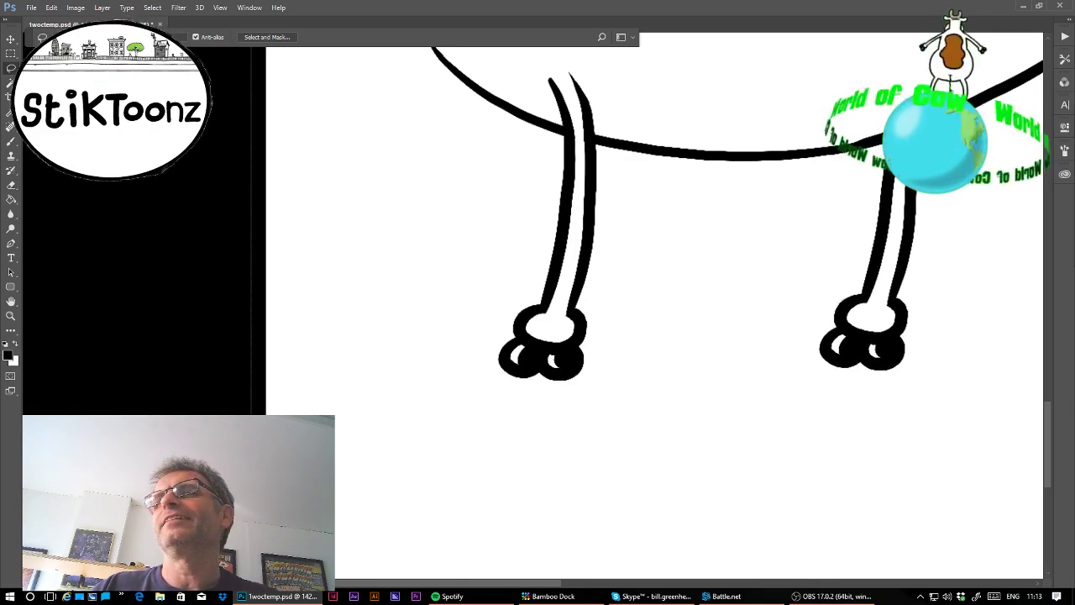
- Transform the copied leg, rotating it counterclockwise and setting its top against the front belly line, and apply the change
mouse_move(983, 124)
mouse_down()
mouse_move(651, 250)
mouse_move(732, 204)
mouse_move(718, 184)
mouse_up()
click(51, 8)
click(92, 237)
drag(544, 329, 568, 343)
key(Return)
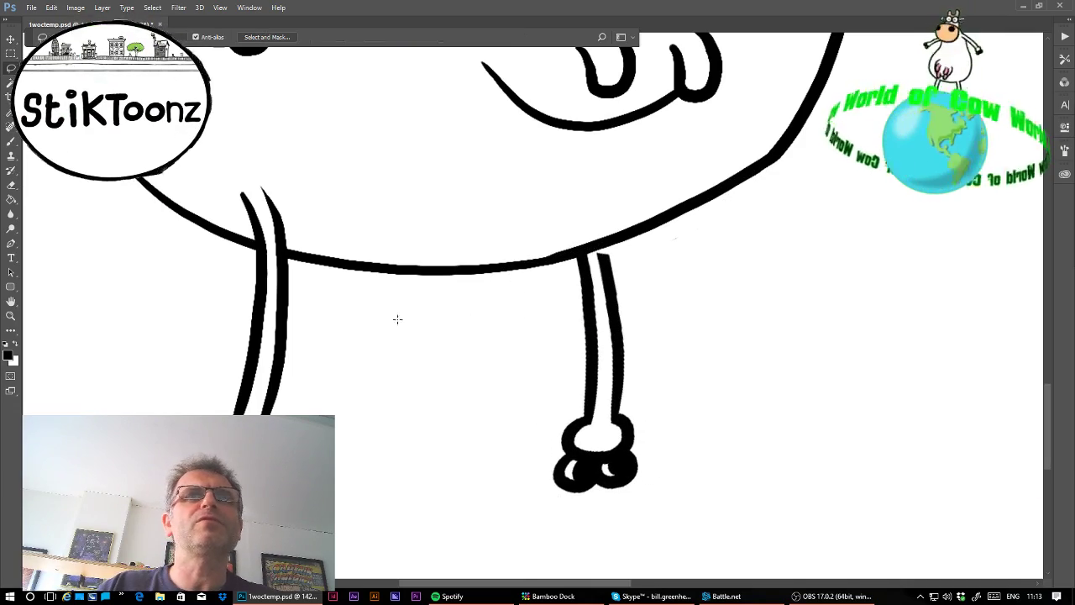
- Extend the copied leg's outer line up to the belly outline with the brush to close the gap
click(11, 315)
drag(600, 254, 679, 257)
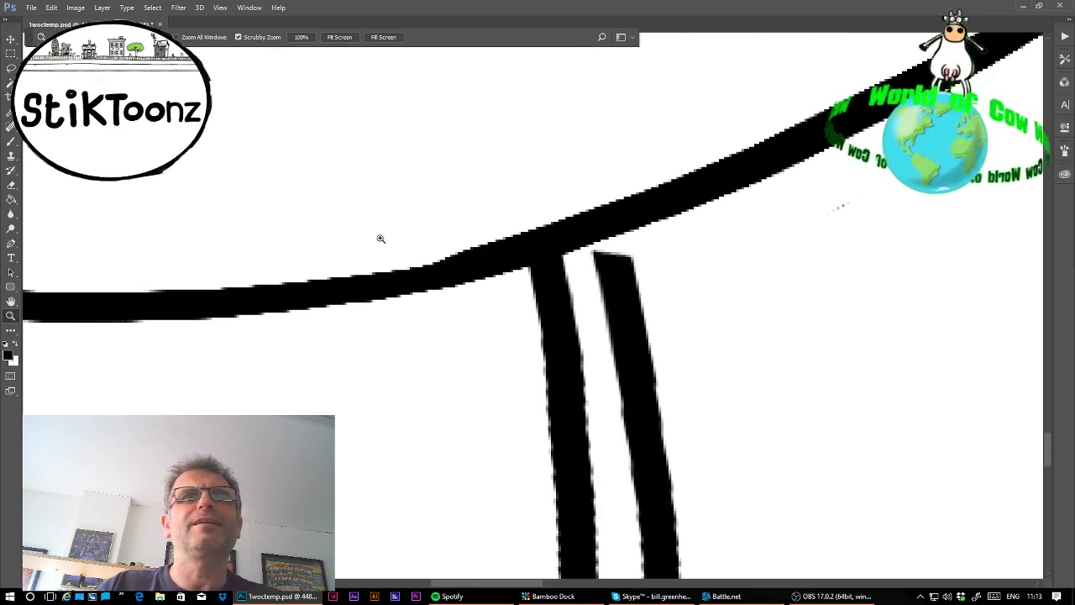
click(10, 141)
mouse_move(602, 252)
mouse_down()
mouse_move(604, 240)
mouse_move(614, 256)
mouse_move(629, 246)
mouse_move(586, 241)
mouse_up()
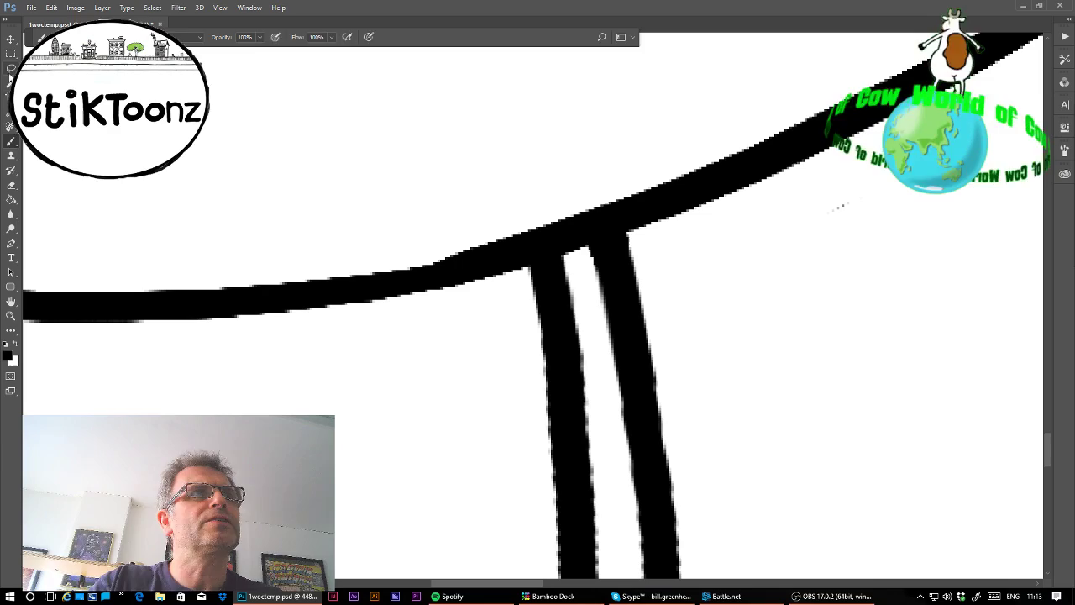
- Lasso the uneven upper edge of the belly outline above the copied leg, delete it to smooth the line, and deselect
click(11, 68)
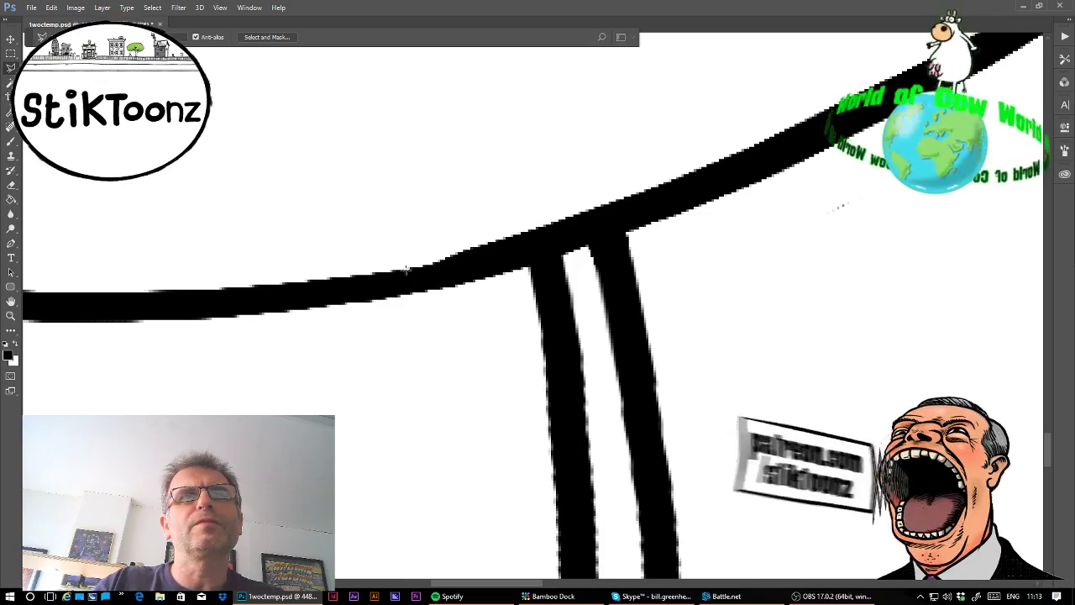
mouse_move(407, 269)
mouse_down()
mouse_move(702, 192)
mouse_move(669, 192)
mouse_move(853, 102)
mouse_up()
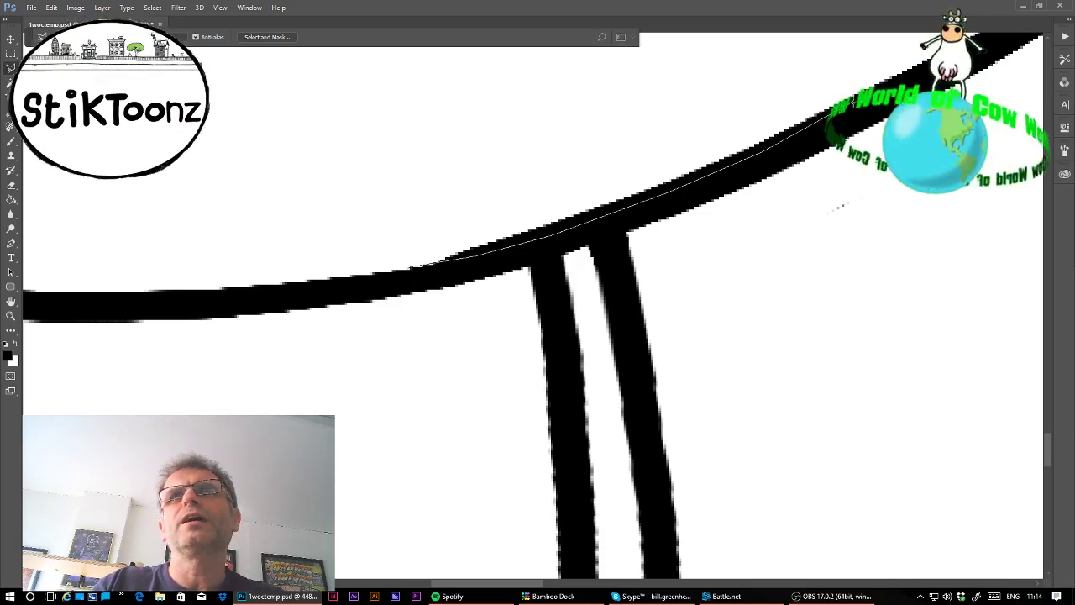
drag(922, 66, 979, 33)
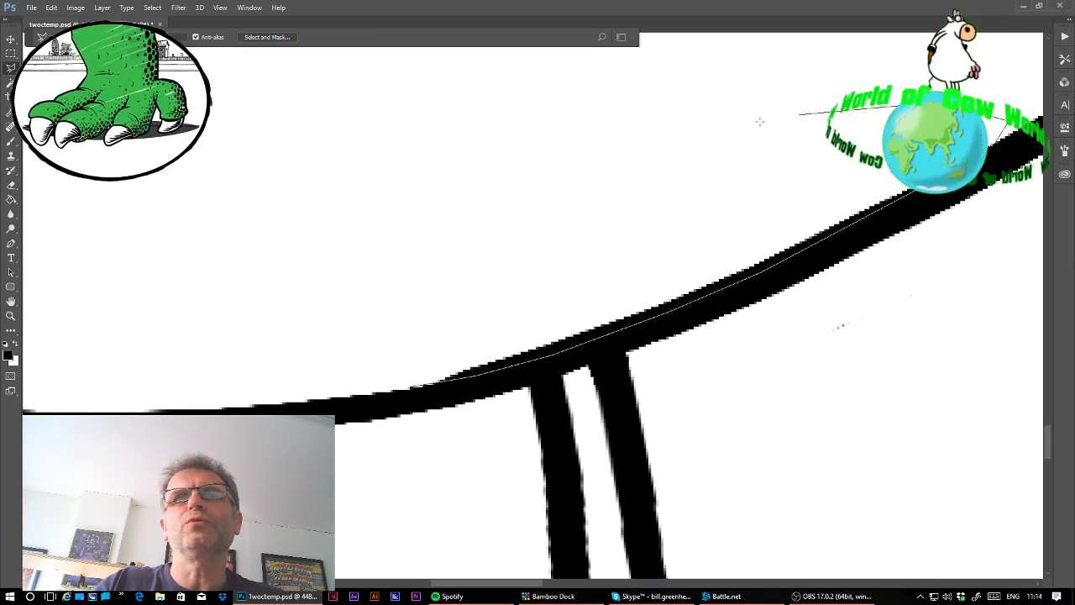
mouse_move(760, 121)
mouse_down()
mouse_move(364, 256)
mouse_move(326, 354)
mouse_move(357, 376)
mouse_up()
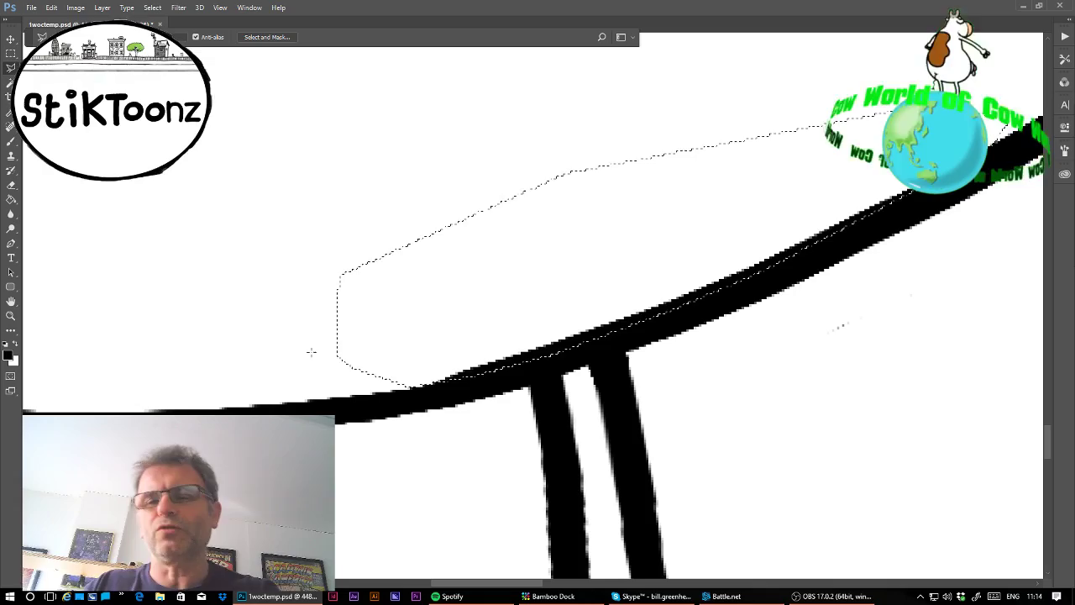
key(Delete)
key(ctrl+d)
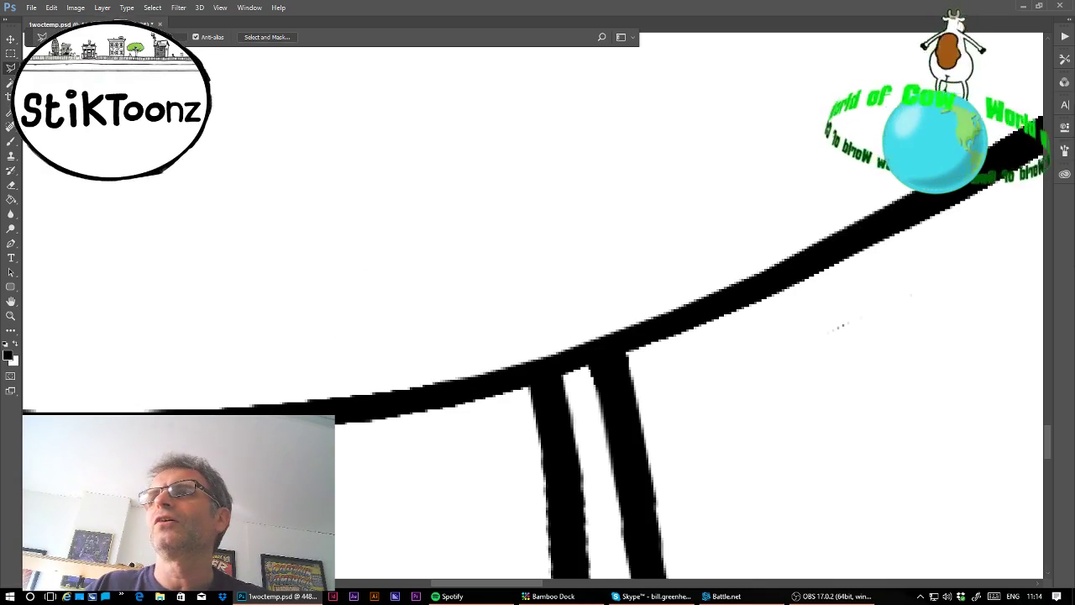
- Trim and taper the upper ends of the back leg's two lines inside the belly with the eraser
key(ctrl+minus)
key(ctrl+minus)
key(ctrl+minus)
key(ctrl+minus)
key(ctrl+minus)
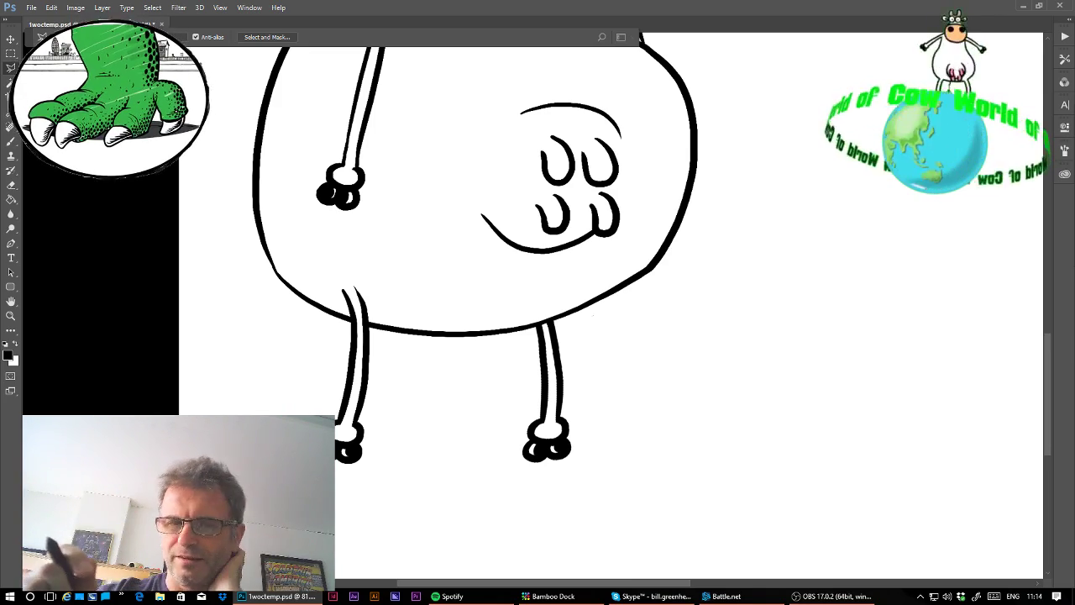
click(11, 316)
drag(355, 291, 426, 300)
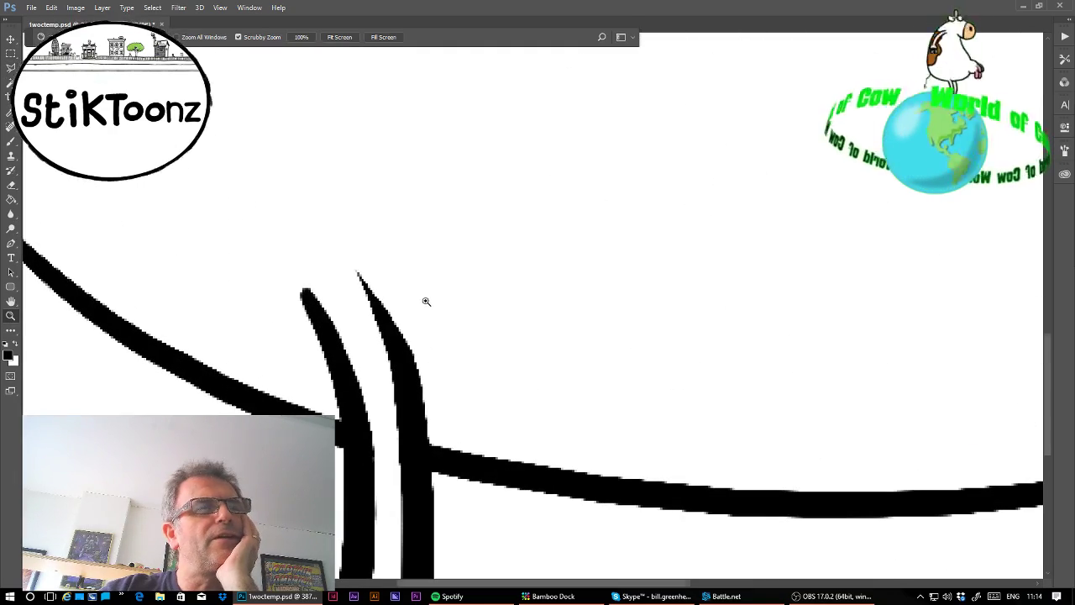
click(11, 185)
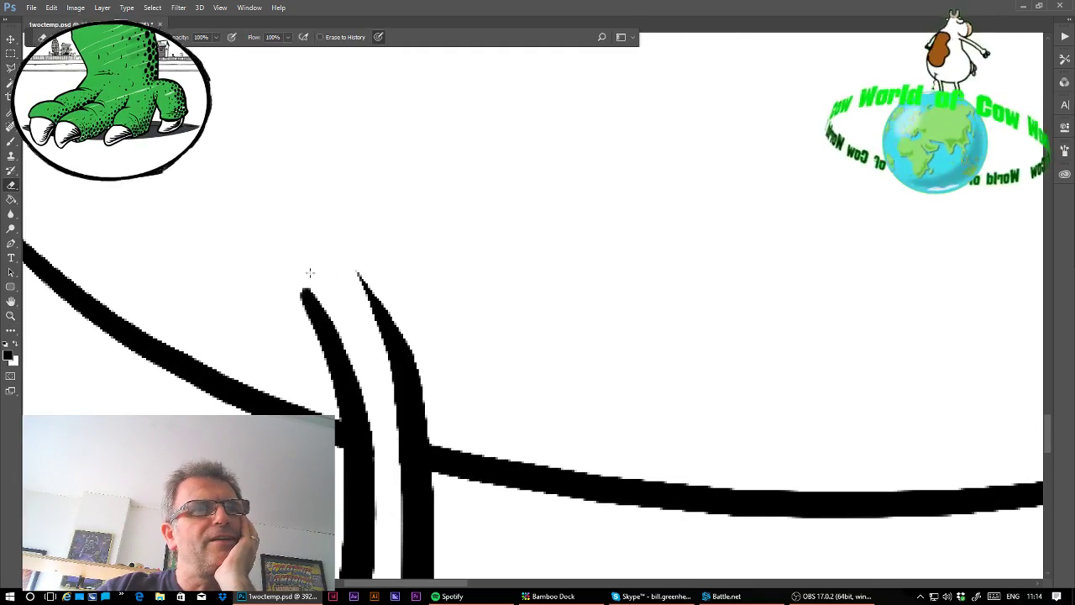
mouse_move(290, 306)
mouse_down()
mouse_move(299, 296)
mouse_move(308, 330)
mouse_up()
drag(300, 285, 326, 365)
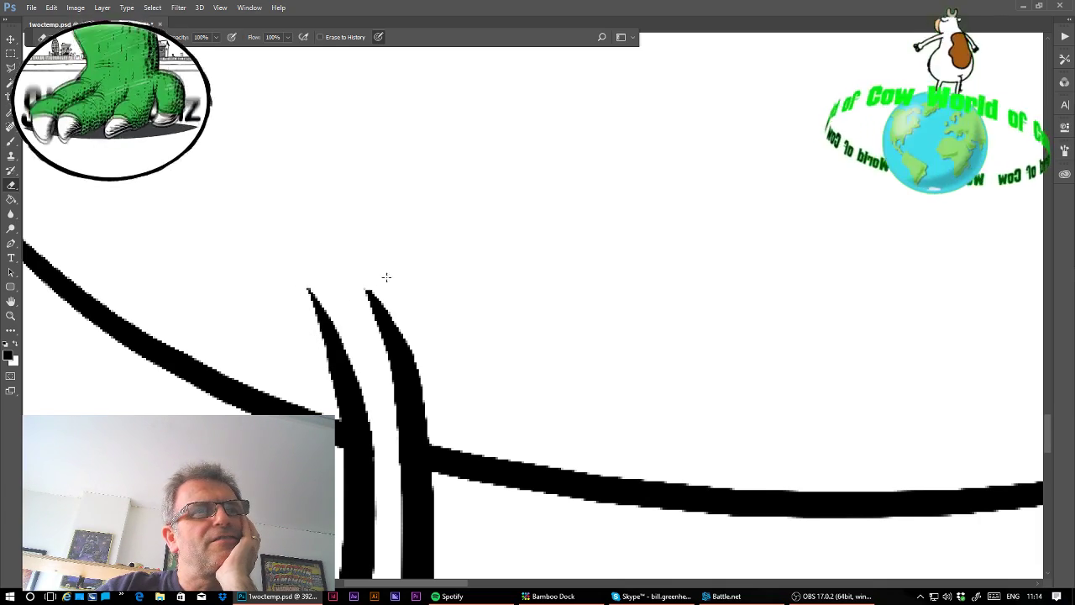
drag(374, 289, 365, 294)
- Brush a short curved crease on each side of the back leg's top and erase the tip of its outer line
click(11, 142)
mouse_move(265, 293)
mouse_down()
mouse_move(281, 326)
mouse_move(328, 348)
mouse_up()
mouse_move(404, 353)
mouse_down()
mouse_move(439, 332)
mouse_move(458, 291)
mouse_move(462, 307)
mouse_up()
click(11, 184)
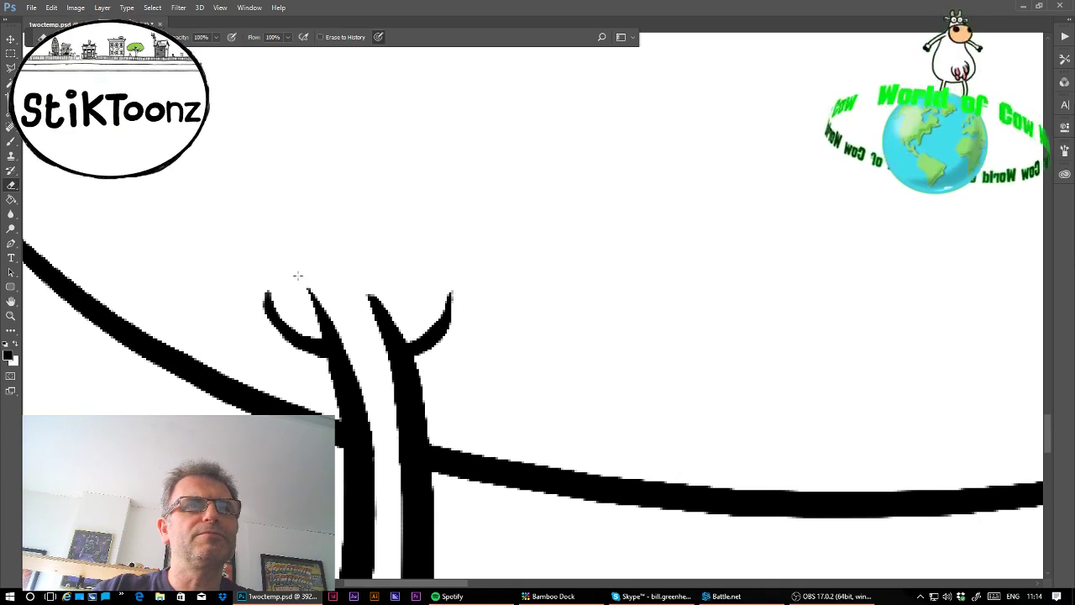
drag(308, 287, 312, 305)
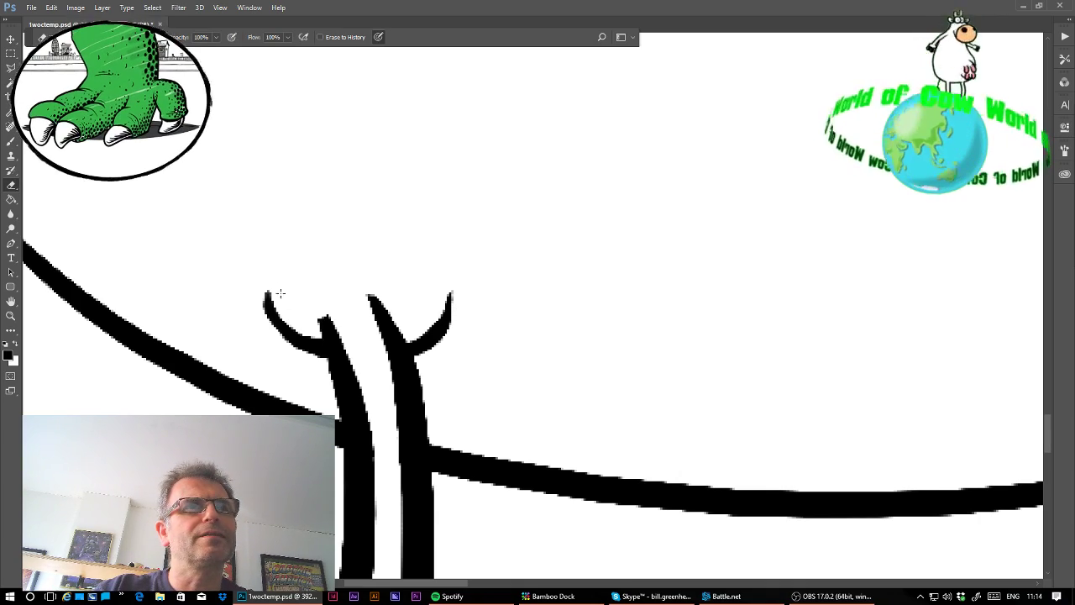
- Draw wavy hide-patch edges with the brush, one along the back behind the hanging arm and one on the chest below the raised arm
key(ctrl+minus)
key(ctrl+minus)
key(ctrl+minus)
key(ctrl+minus)
key(ctrl+minus)
key(ctrl+minus)
key(ctrl+minus)
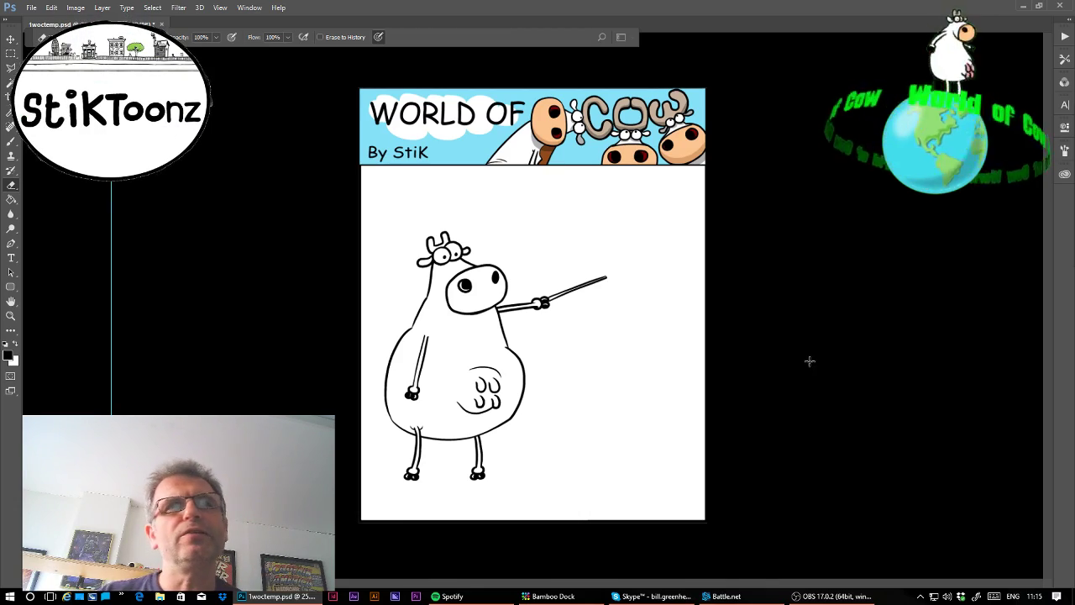
click(11, 316)
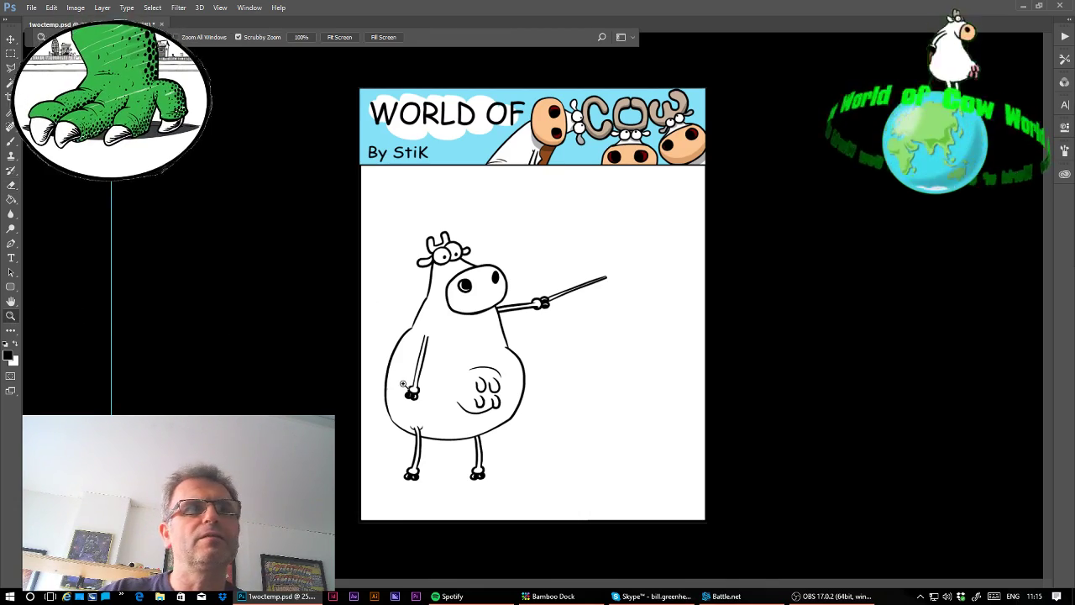
drag(448, 386, 489, 383)
click(12, 143)
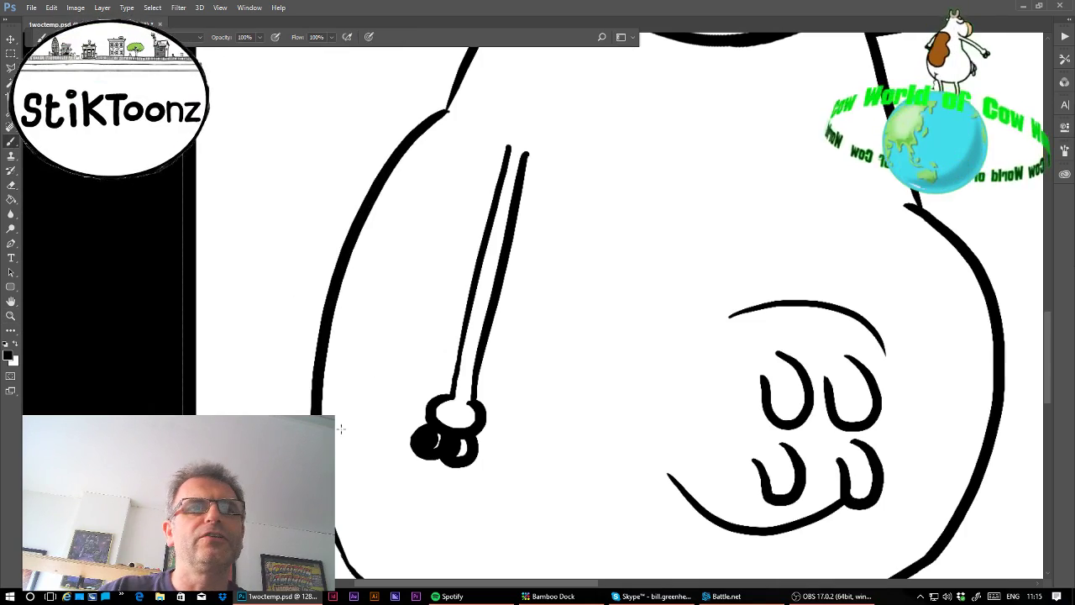
mouse_move(337, 439)
mouse_down()
mouse_move(434, 378)
mouse_move(442, 352)
mouse_move(422, 288)
mouse_move(458, 175)
mouse_move(448, 132)
mouse_move(456, 99)
mouse_up()
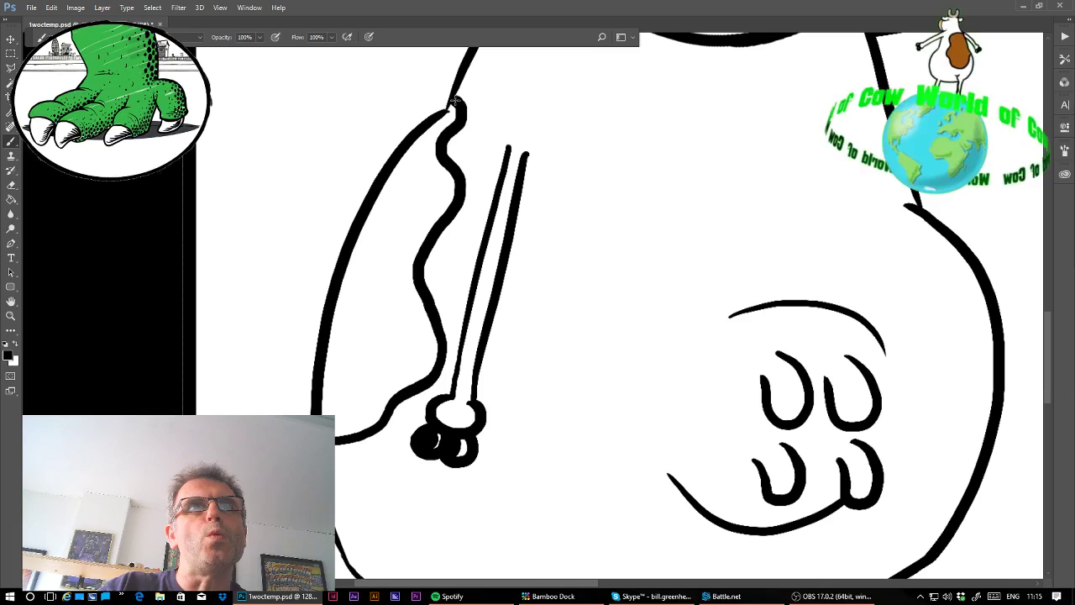
drag(538, 219, 363, 373)
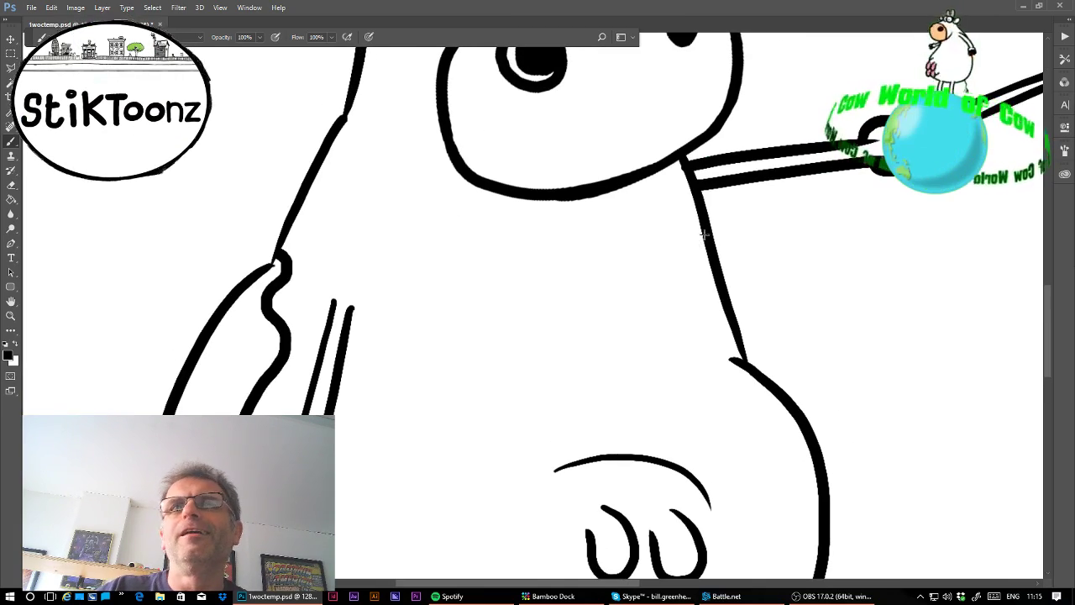
mouse_move(704, 235)
mouse_down()
mouse_move(693, 315)
mouse_move(722, 392)
mouse_move(792, 414)
mouse_up()
- Brush a thin curved crease across the belly above the udder, and hide the cow drawing from the panel
drag(490, 375, 531, 368)
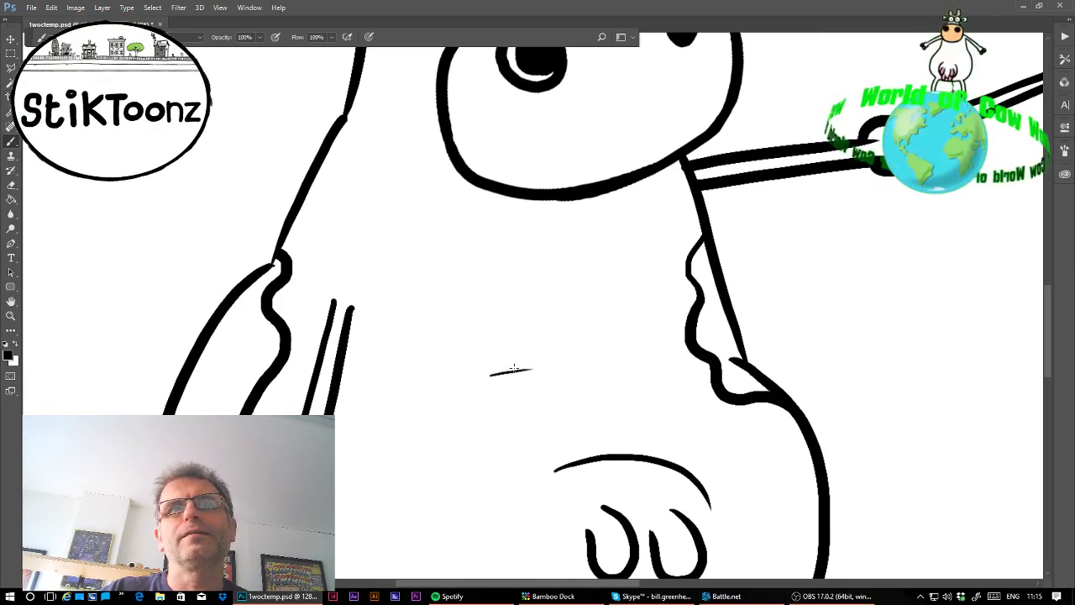
drag(433, 379, 670, 356)
key(ctrl+0)
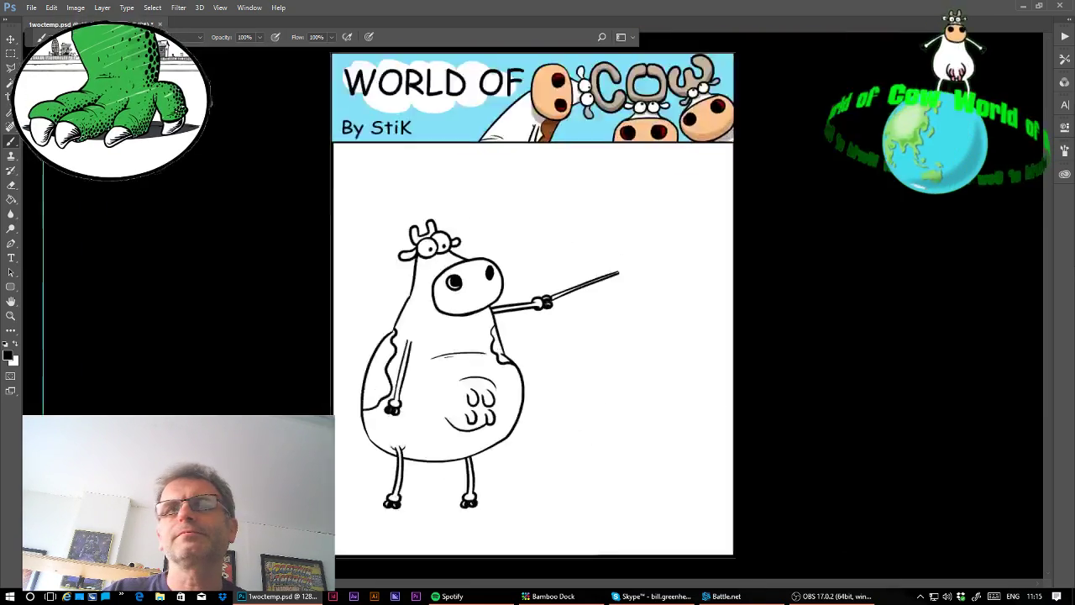
key(ctrl+plus)
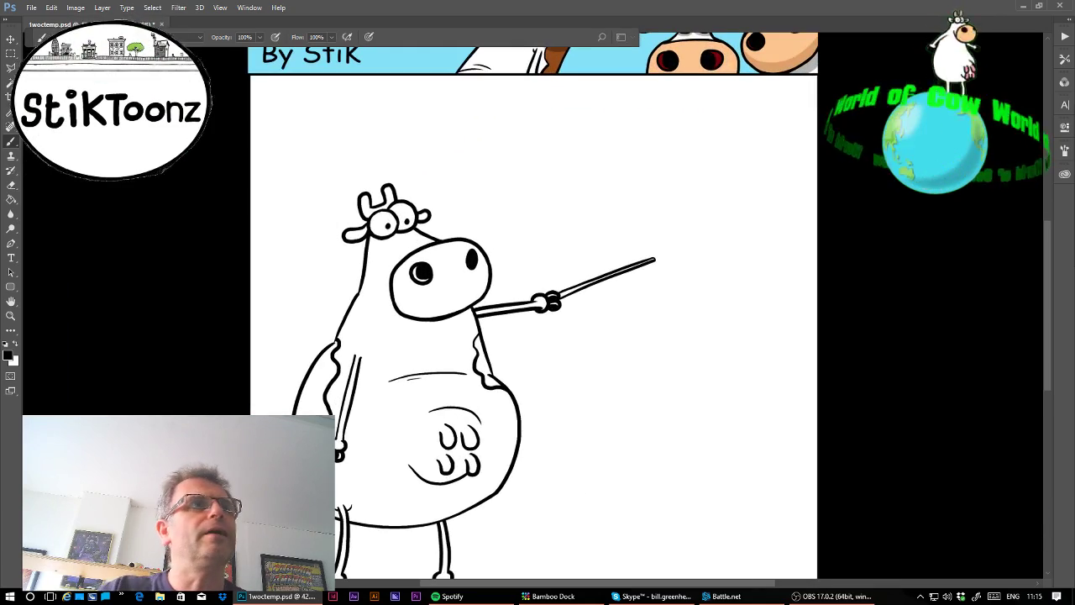
key(Delete)
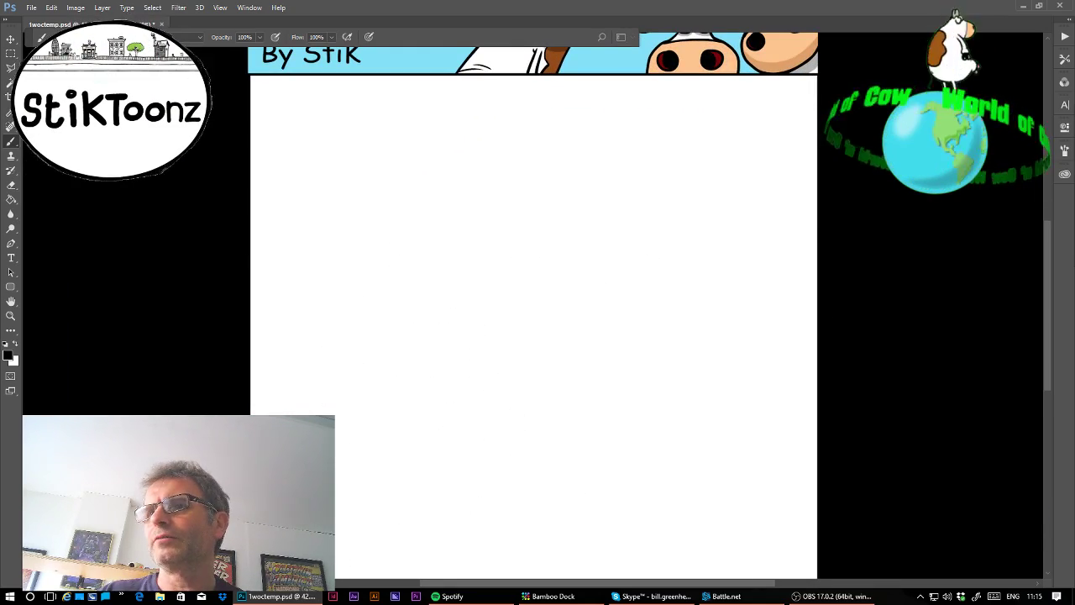
drag(348, 412, 684, 197)
key(ctrl+z)
drag(344, 420, 624, 206)
key(ctrl+z)
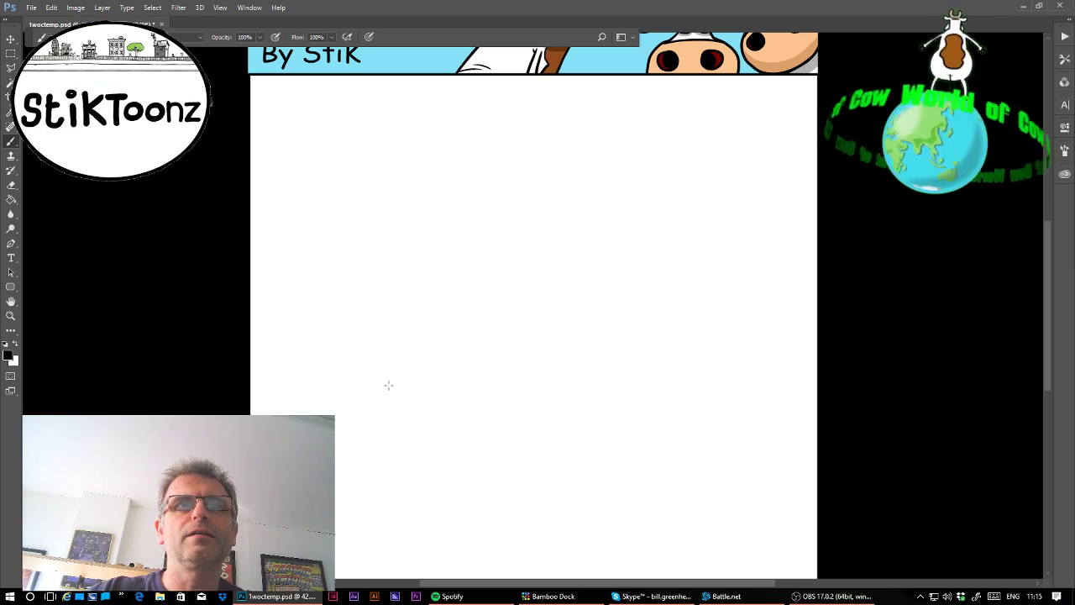
- Brush a long tapered diagonal line in the empty panel, rotate it to nearly vertical with Free Transform, and apply the change
drag(345, 420, 584, 235)
click(51, 8)
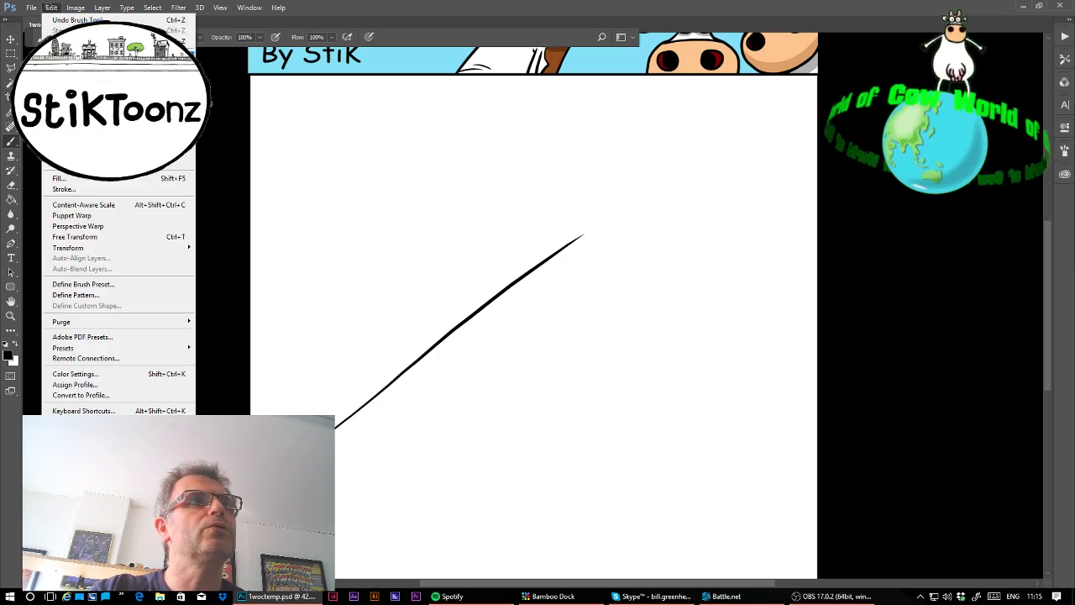
click(76, 234)
drag(667, 240, 600, 148)
drag(524, 280, 631, 224)
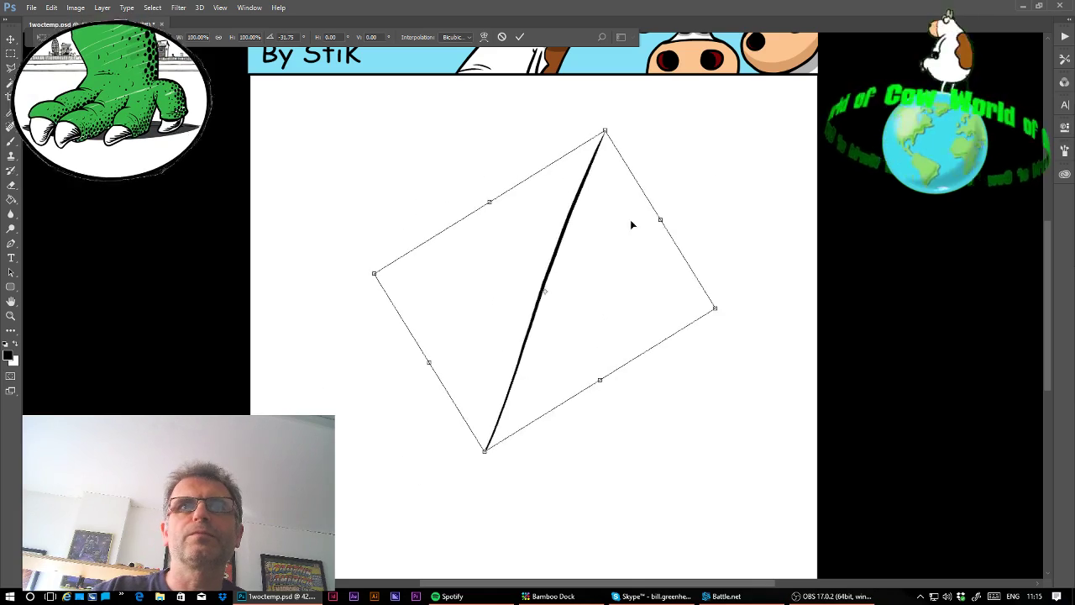
drag(705, 195, 661, 144)
drag(583, 254, 518, 249)
key(Return)
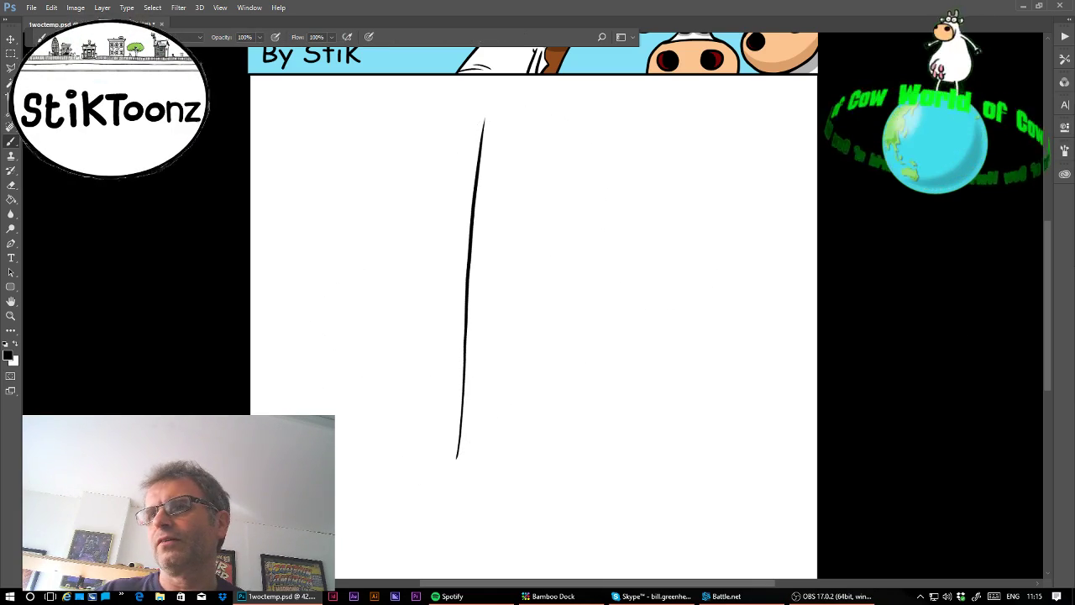
- Build a four-sided frame from copies of the line: one as the right side, one rotated about 88° across the top, and one along the bottom
mouse_move(580, 391)
mouse_down()
mouse_move(811, 378)
mouse_move(825, 389)
mouse_up()
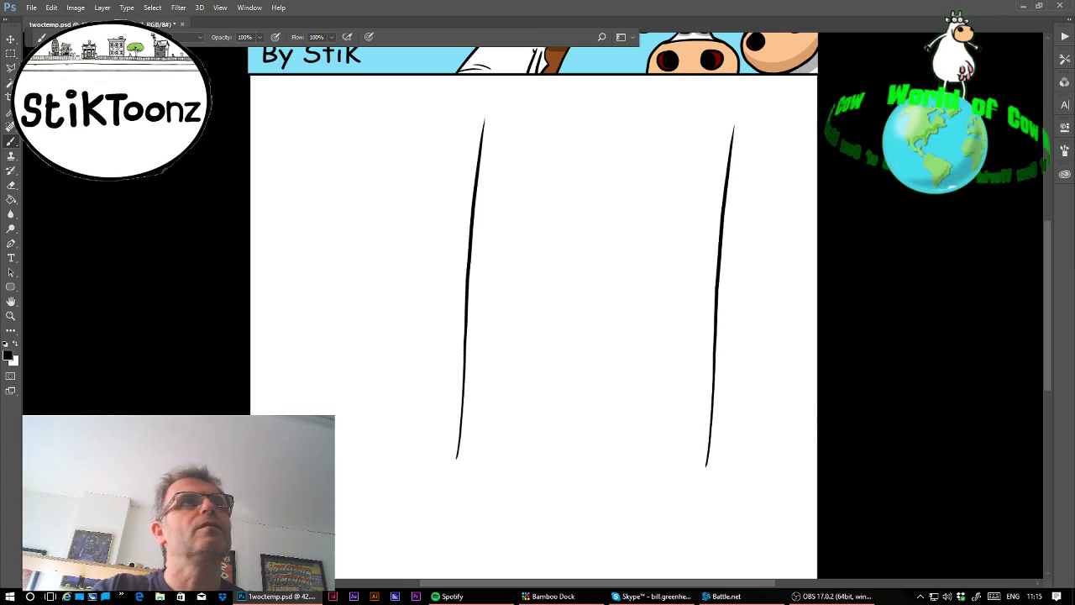
click(53, 8)
click(93, 235)
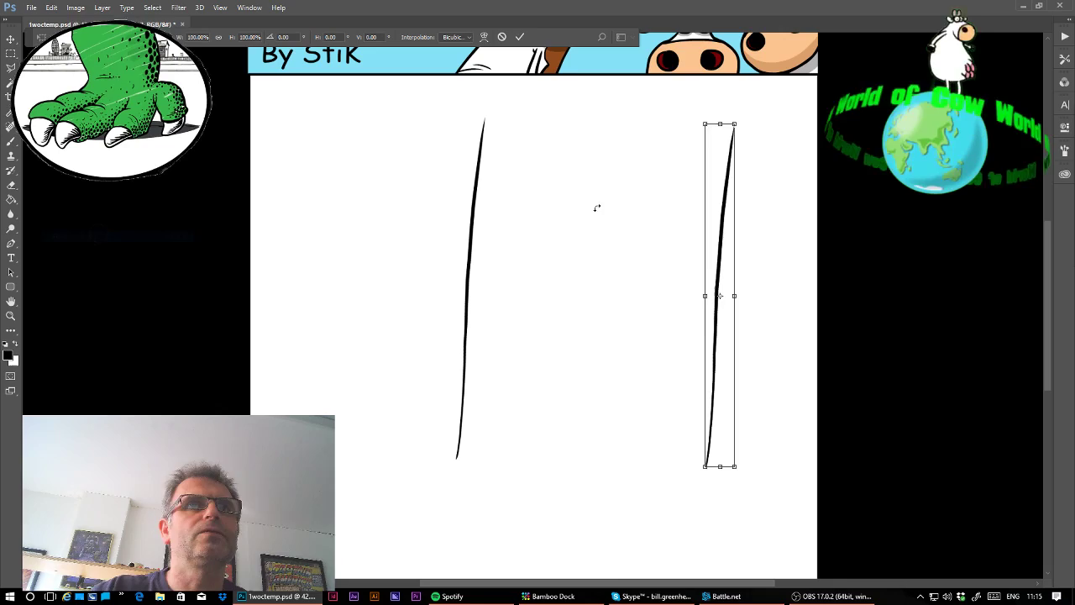
mouse_move(595, 207)
mouse_down()
mouse_move(784, 375)
mouse_move(768, 372)
mouse_move(775, 363)
mouse_up()
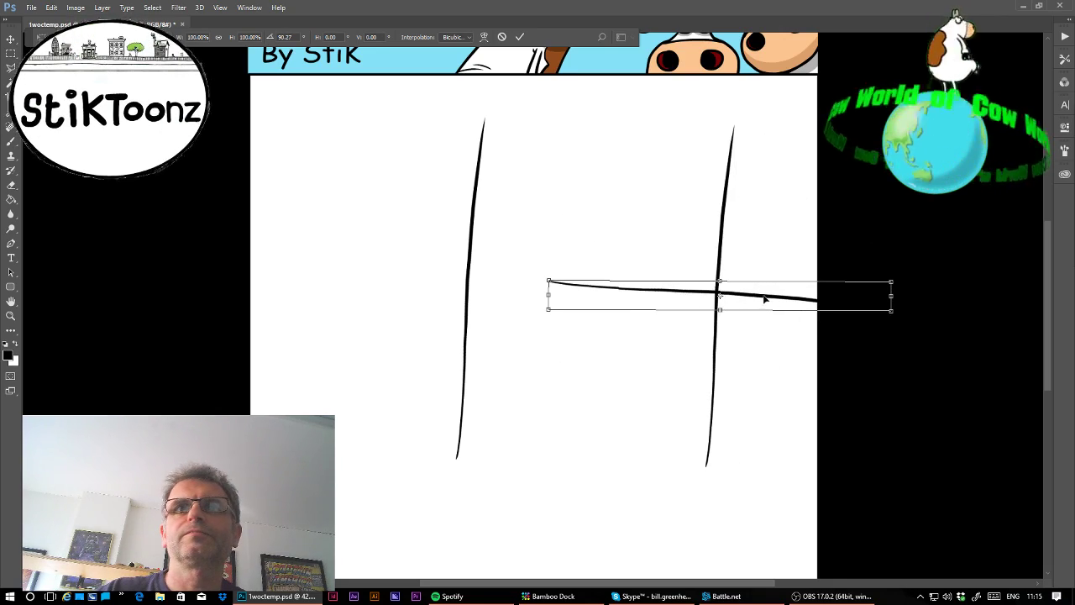
mouse_move(764, 298)
mouse_down()
mouse_move(655, 171)
mouse_move(673, 147)
mouse_up()
drag(821, 118, 820, 109)
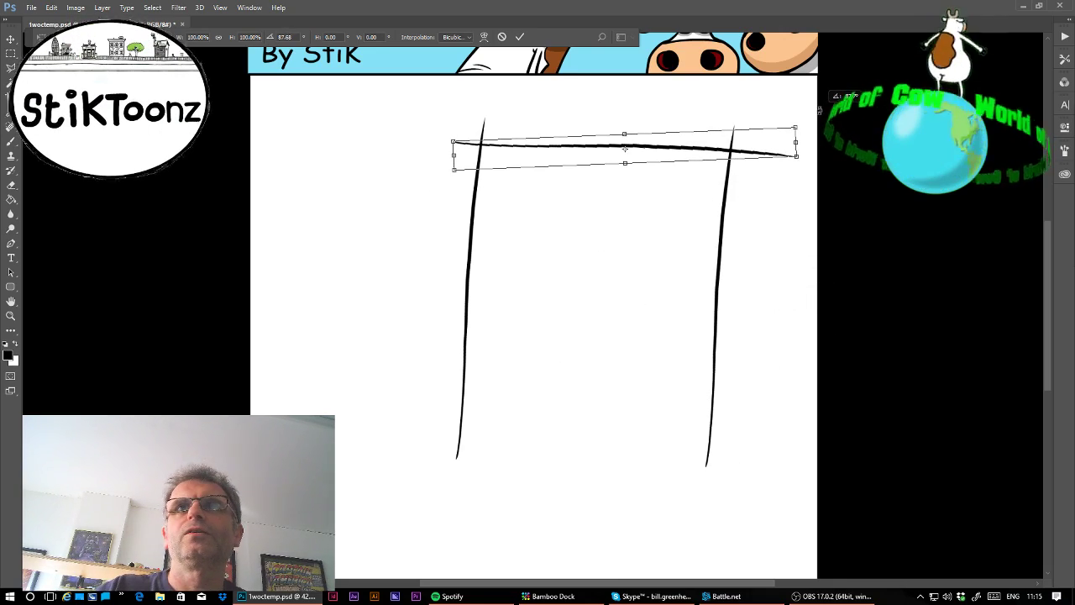
key(Return)
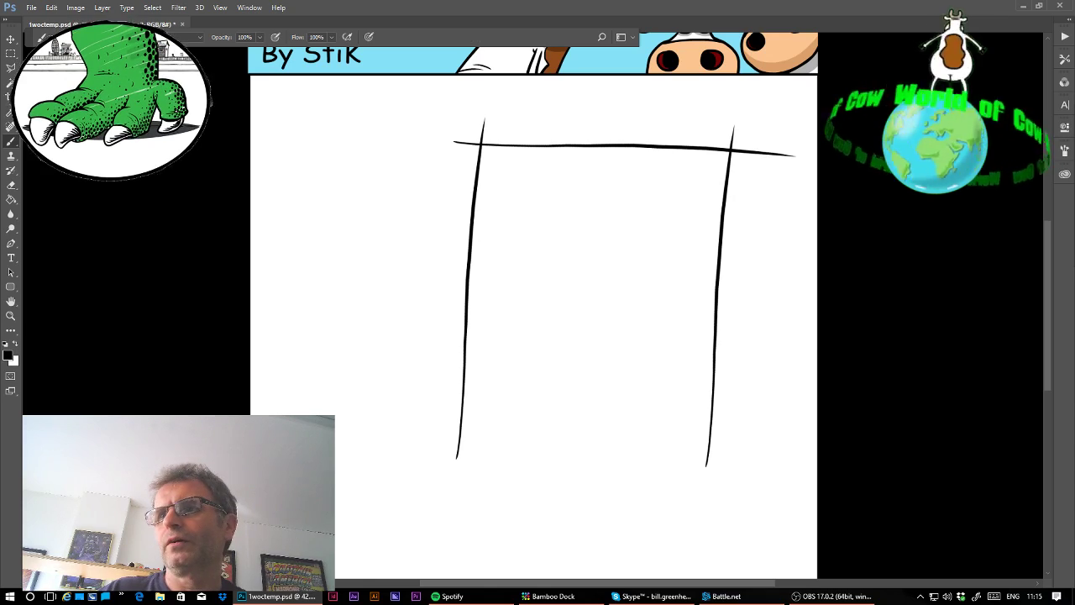
drag(731, 244, 721, 533)
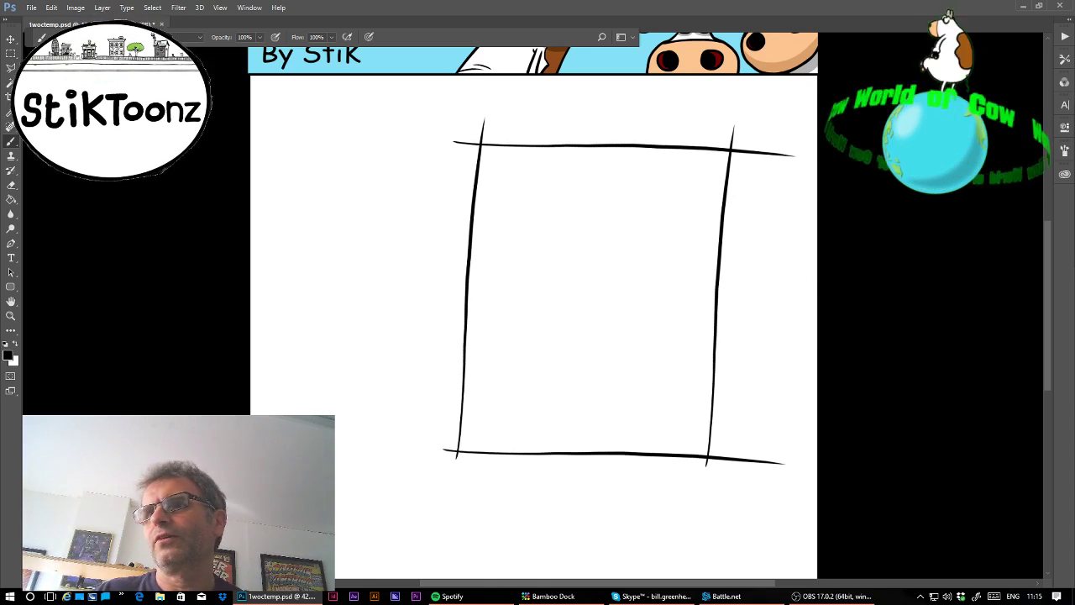
- Erase both line ends overhanging the frame's upper-left corner
click(11, 315)
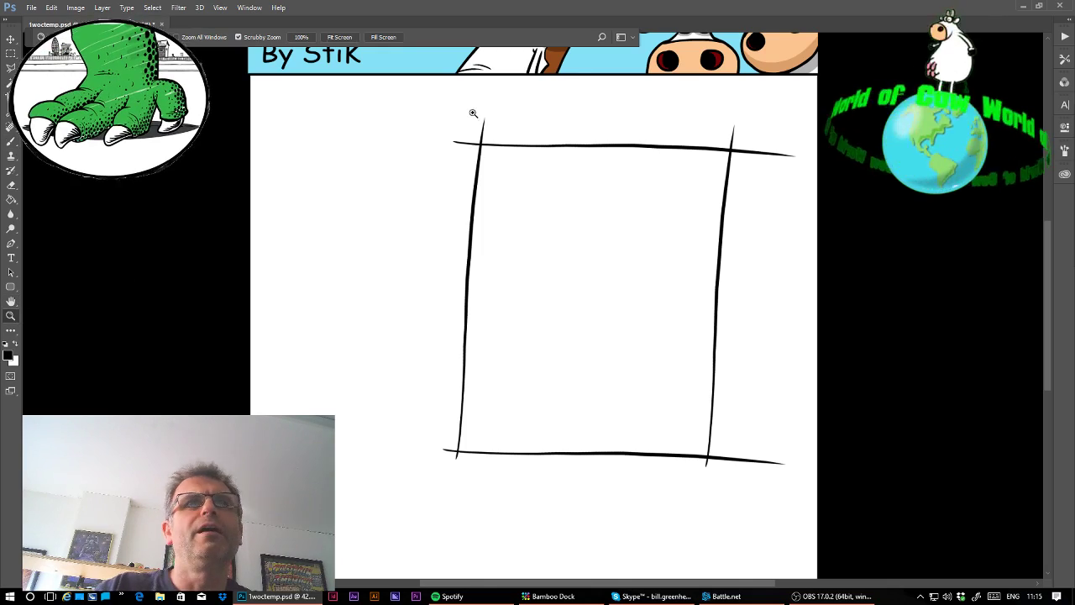
drag(472, 108, 588, 126)
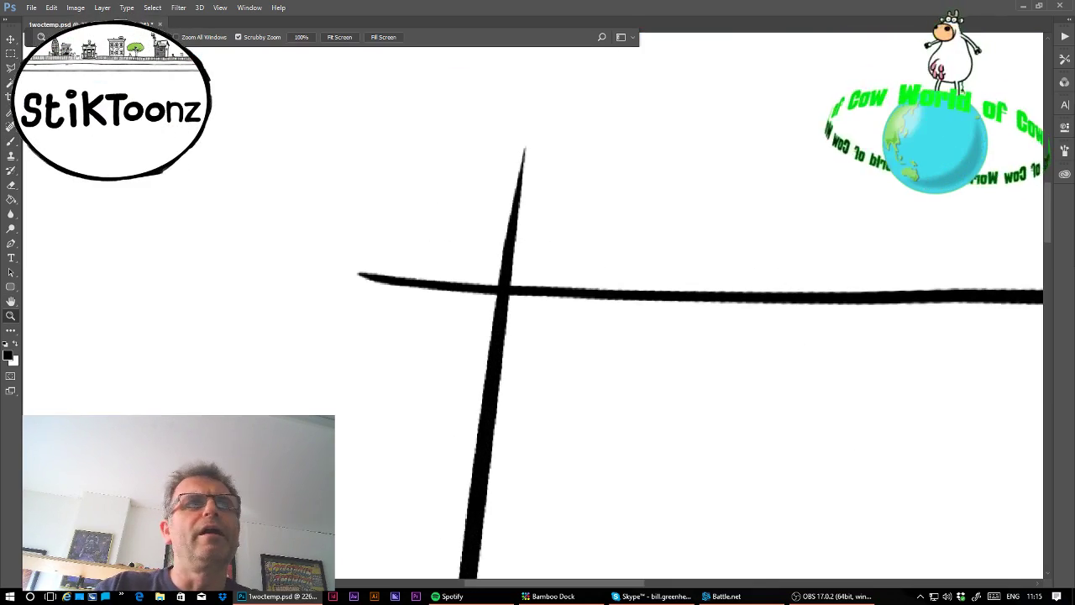
click(11, 187)
mouse_move(521, 149)
mouse_down()
mouse_move(512, 244)
mouse_move(529, 257)
mouse_move(497, 277)
mouse_up()
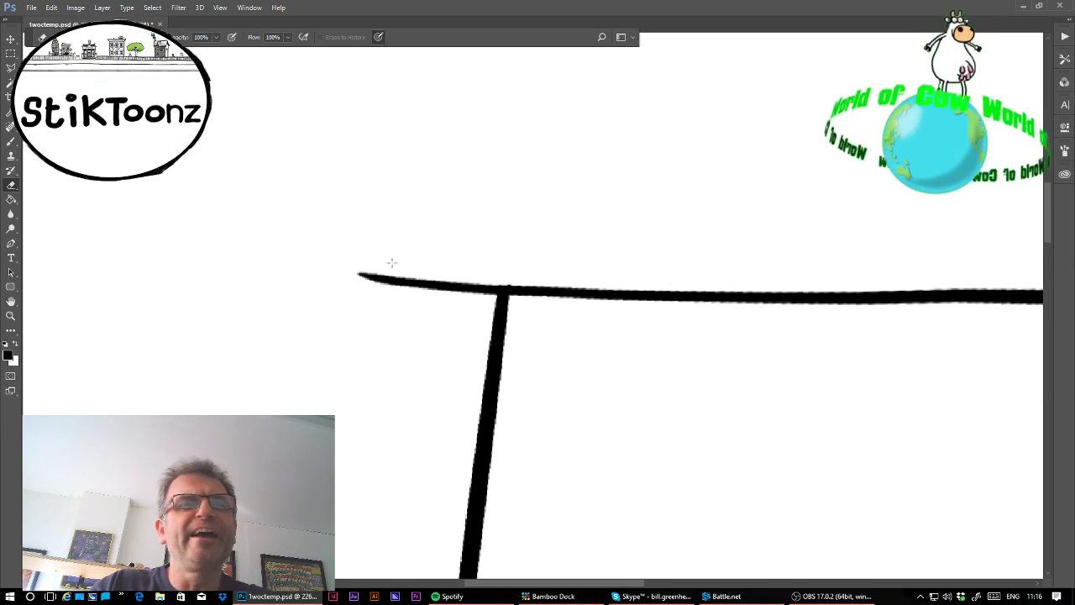
mouse_move(391, 263)
mouse_down()
mouse_move(398, 280)
mouse_move(468, 280)
mouse_move(481, 294)
mouse_move(490, 278)
mouse_up()
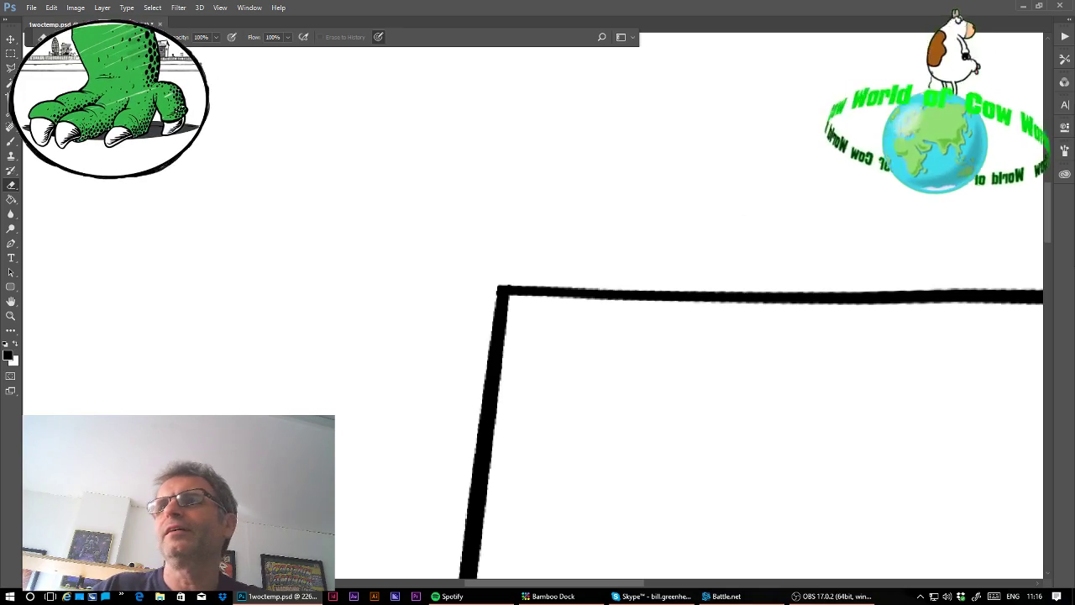
- Erase the overhanging line ends at the frame's upper-right corner
drag(1008, 294, 46, 309)
drag(862, 338, 567, 305)
mouse_move(601, 177)
mouse_down()
mouse_move(572, 265)
mouse_move(586, 249)
mouse_move(565, 256)
mouse_move(577, 271)
mouse_move(569, 288)
mouse_move(596, 315)
mouse_move(588, 290)
mouse_move(581, 324)
mouse_move(580, 300)
mouse_move(711, 323)
mouse_move(895, 328)
mouse_move(820, 324)
mouse_up()
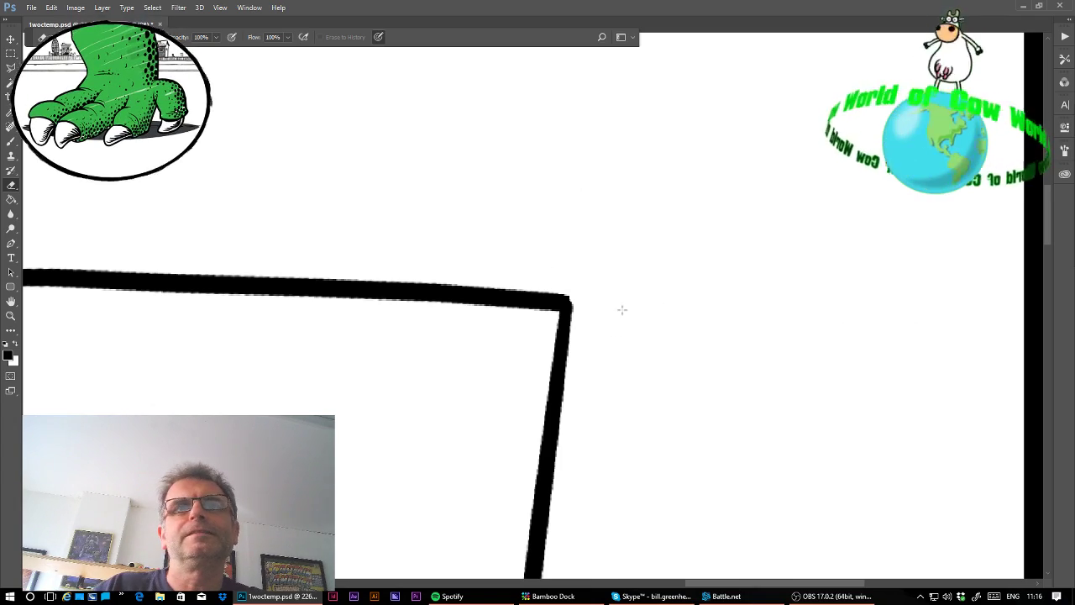
- Erase both line ends overhanging the frame's lower-right corner
scroll(533, 306, down, 10)
scroll(534, 306, right, 2)
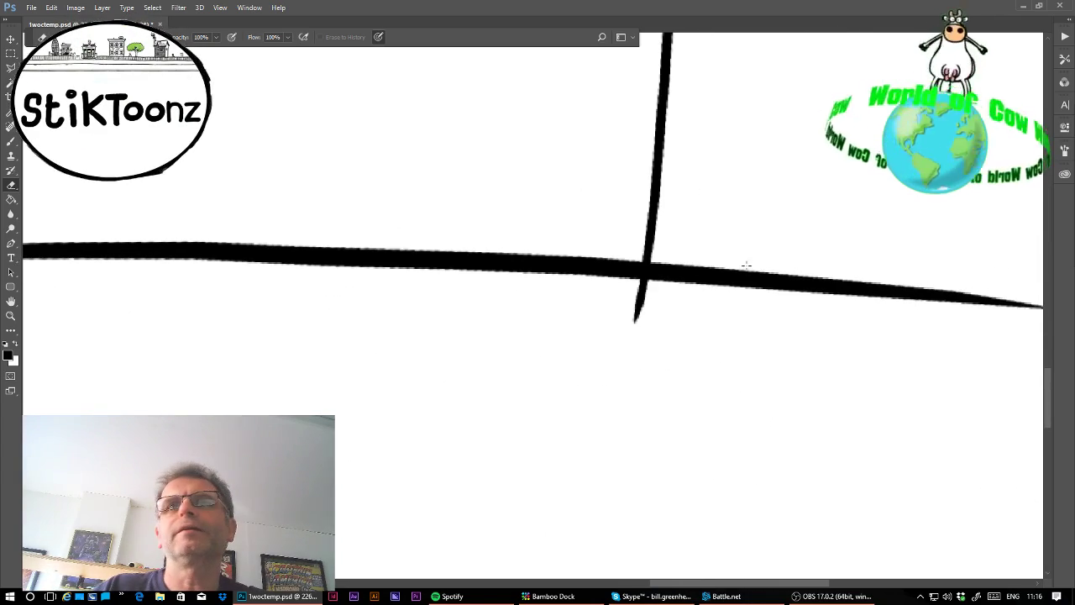
mouse_move(669, 266)
mouse_down()
mouse_move(776, 289)
mouse_move(710, 272)
mouse_move(748, 286)
mouse_move(957, 292)
mouse_move(937, 298)
mouse_move(1048, 307)
mouse_move(942, 292)
mouse_up()
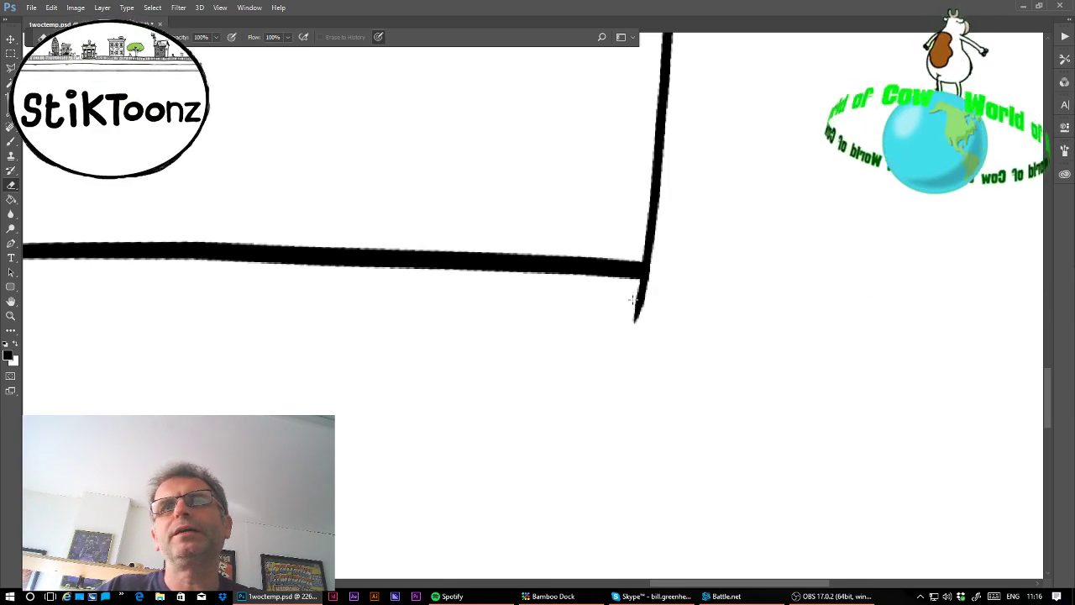
mouse_move(624, 305)
mouse_down()
mouse_move(660, 294)
mouse_move(638, 286)
mouse_move(630, 324)
mouse_up()
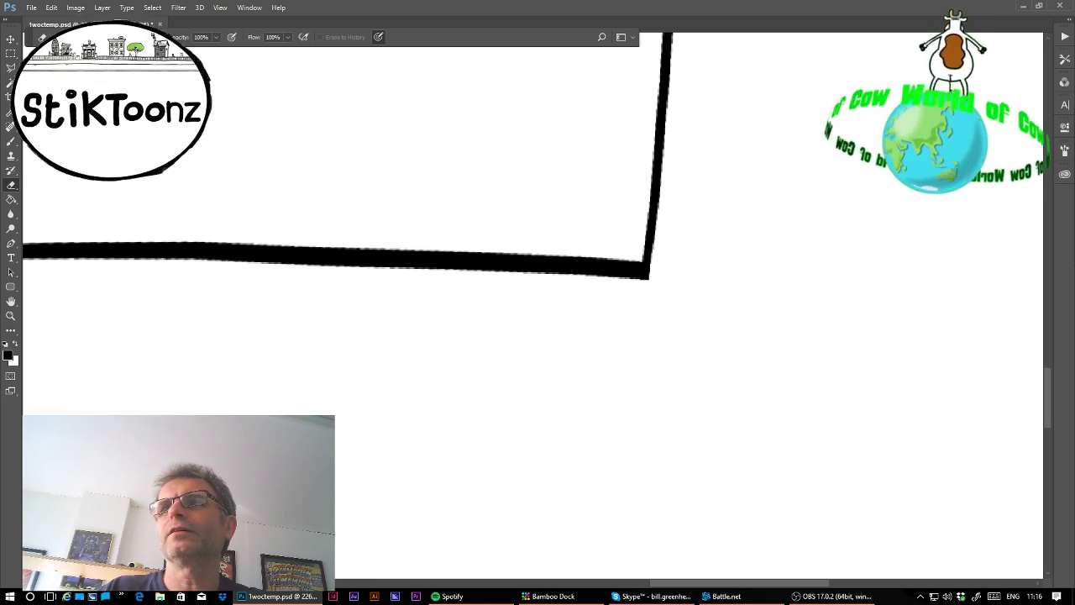
- Erase the overhanging line ends at the frame's lower-left corner
drag(252, 277, 1008, 369)
mouse_move(392, 320)
mouse_down()
mouse_move(454, 329)
mouse_move(474, 345)
mouse_move(459, 360)
mouse_up()
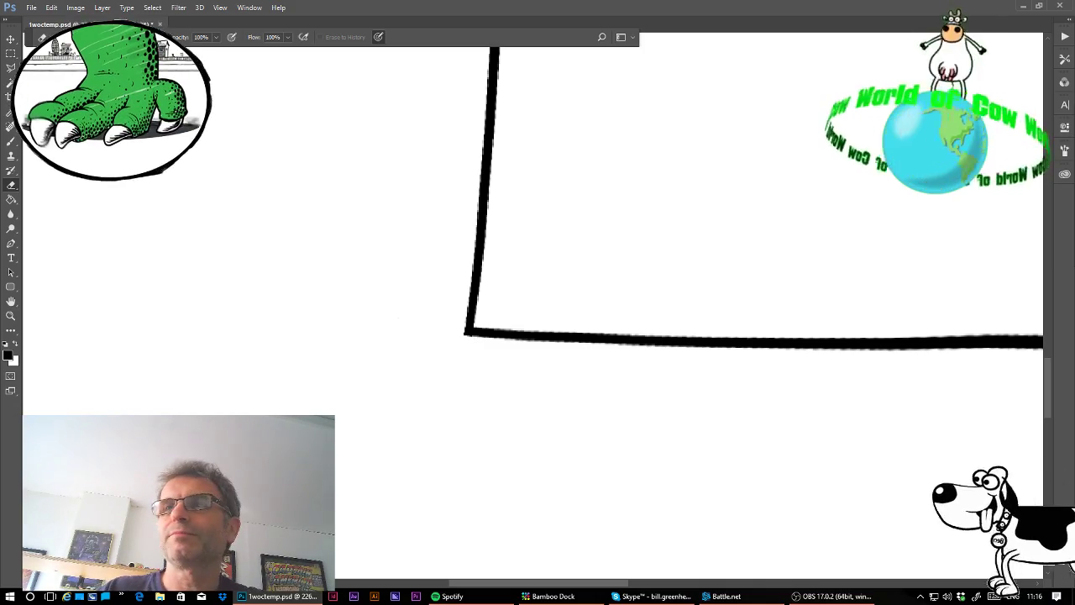
drag(1015, 238, 52, 555)
- Create a thin straight horizontal line below the frame by filling a narrow rectangular marquee with black, and deselect it
scroll(533, 305, down, 8)
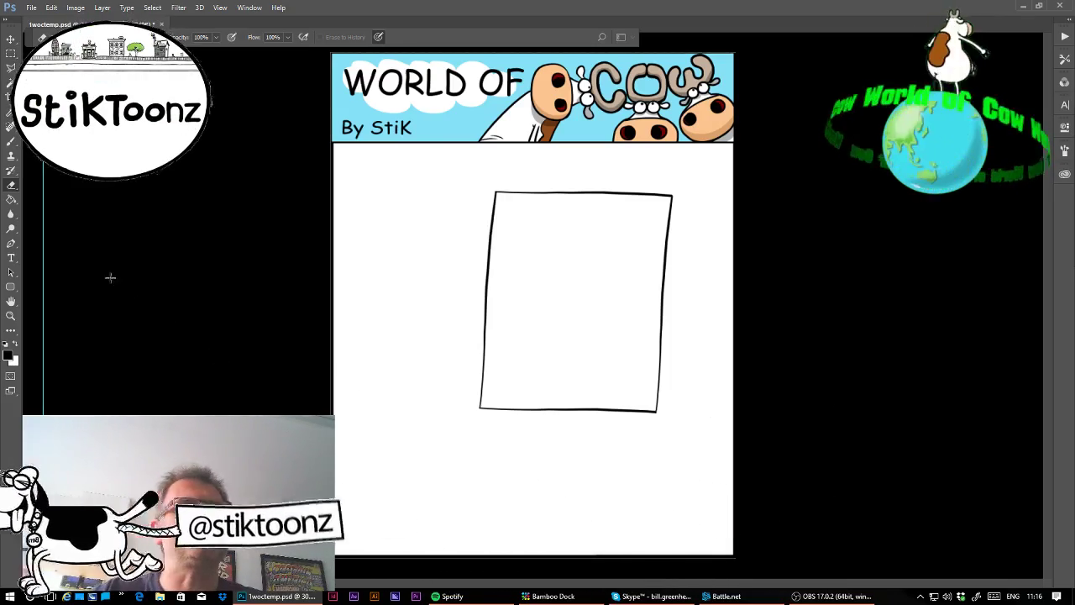
click(10, 53)
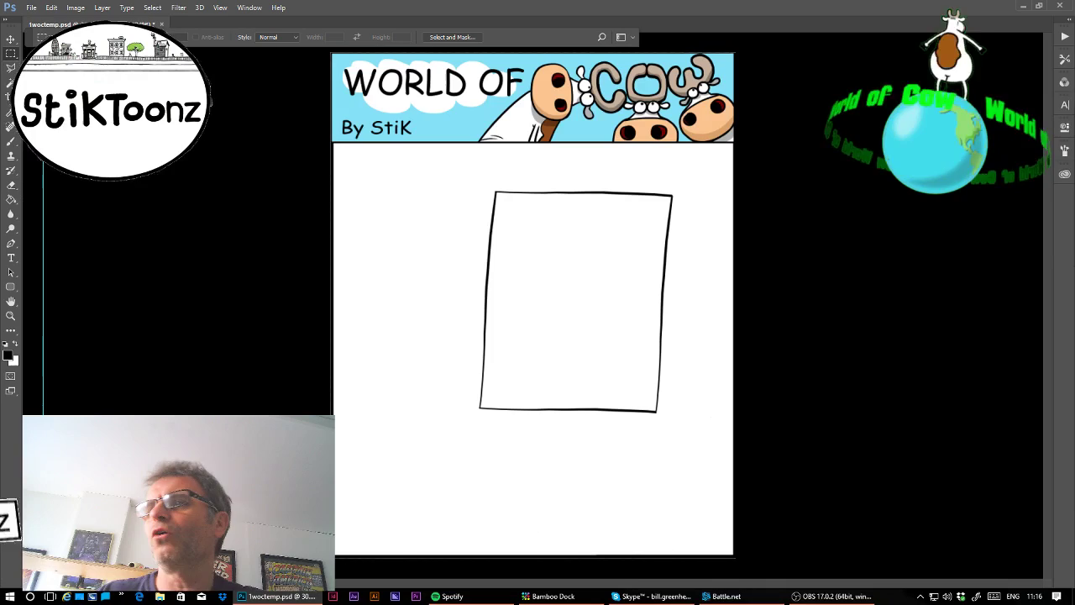
drag(395, 441, 731, 441)
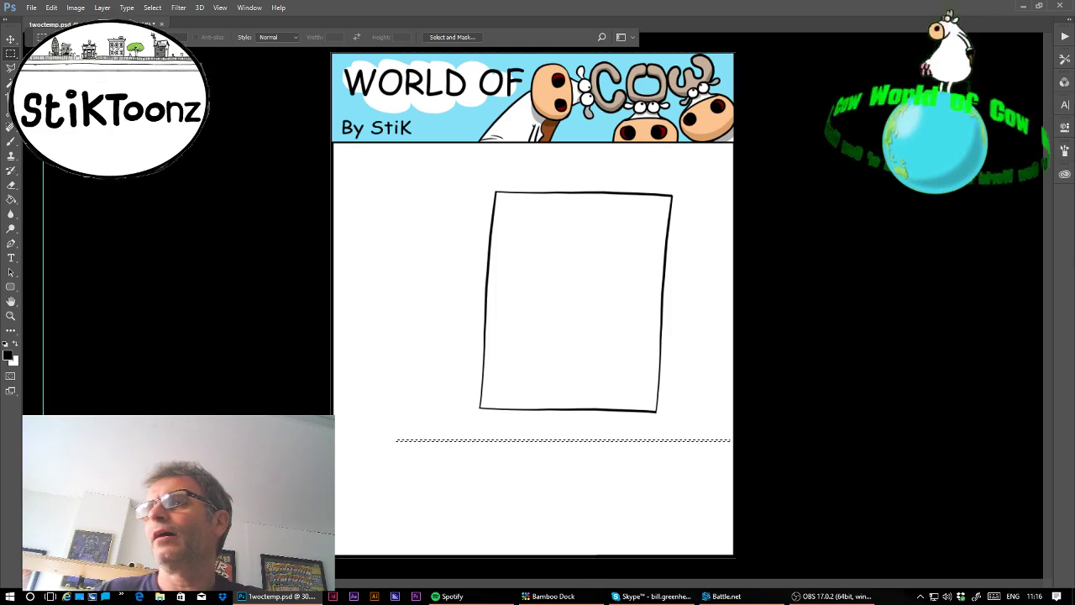
click(11, 199)
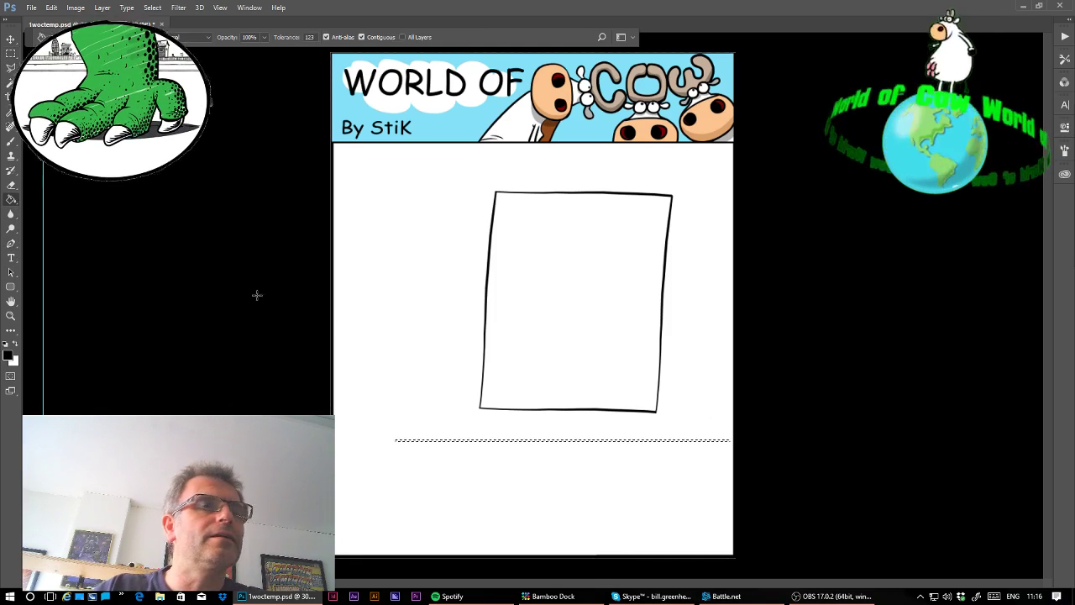
click(514, 440)
key(ctrl+d)
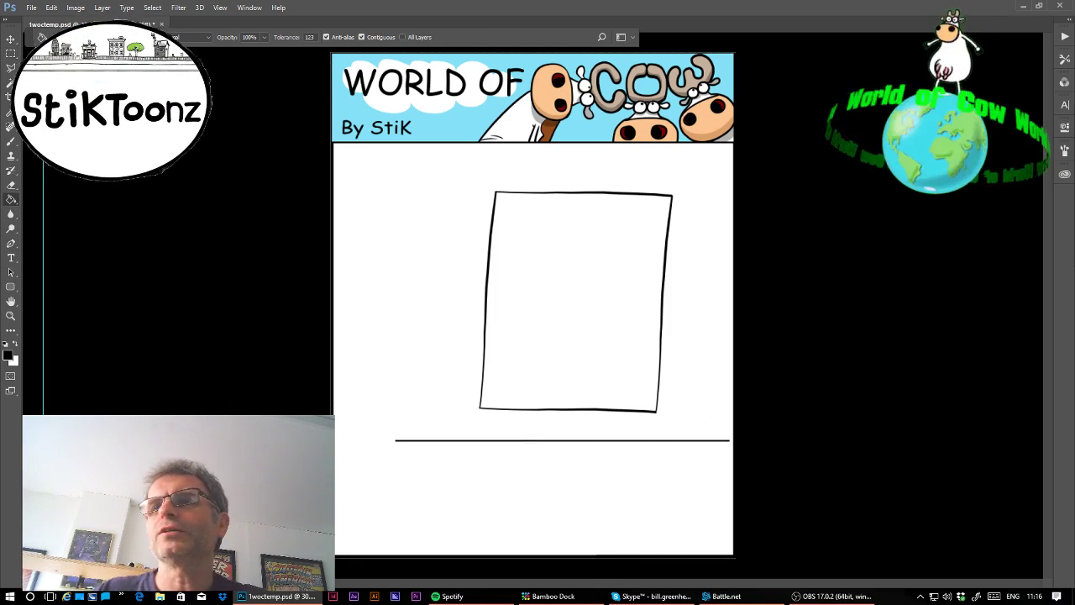
- Rotate the thin line about -82.9° with Free Transform, apply it, and move the line beside the frame's right edge
click(51, 8)
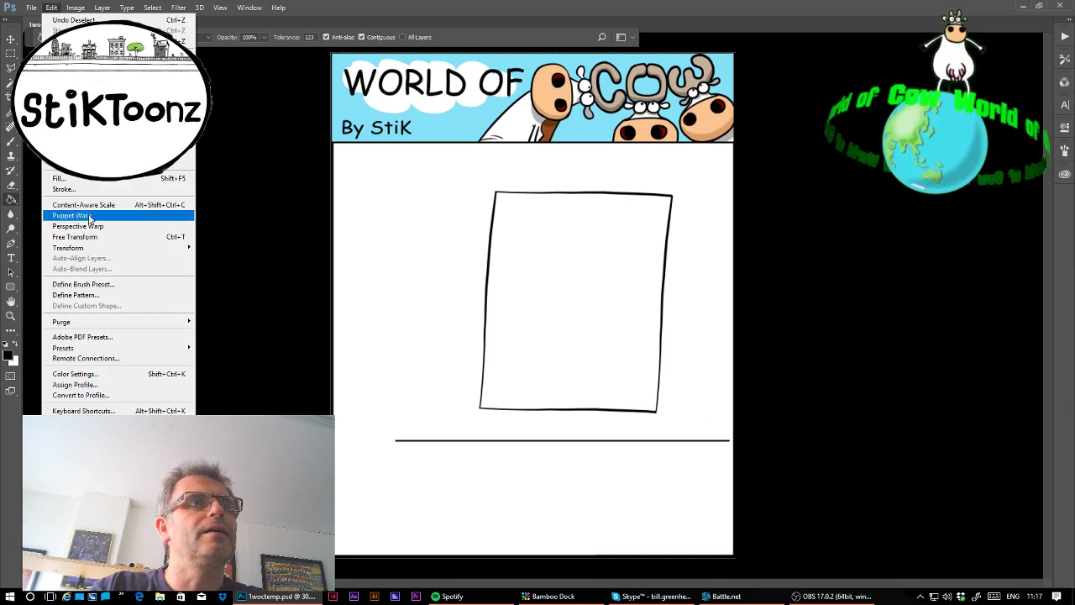
click(84, 239)
drag(728, 367, 491, 211)
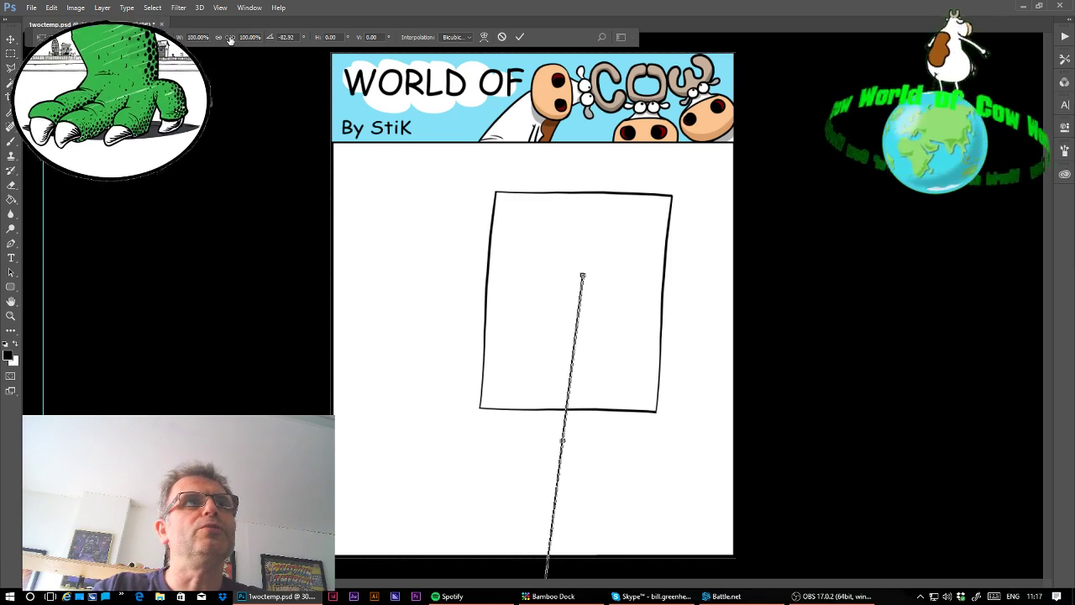
click(11, 316)
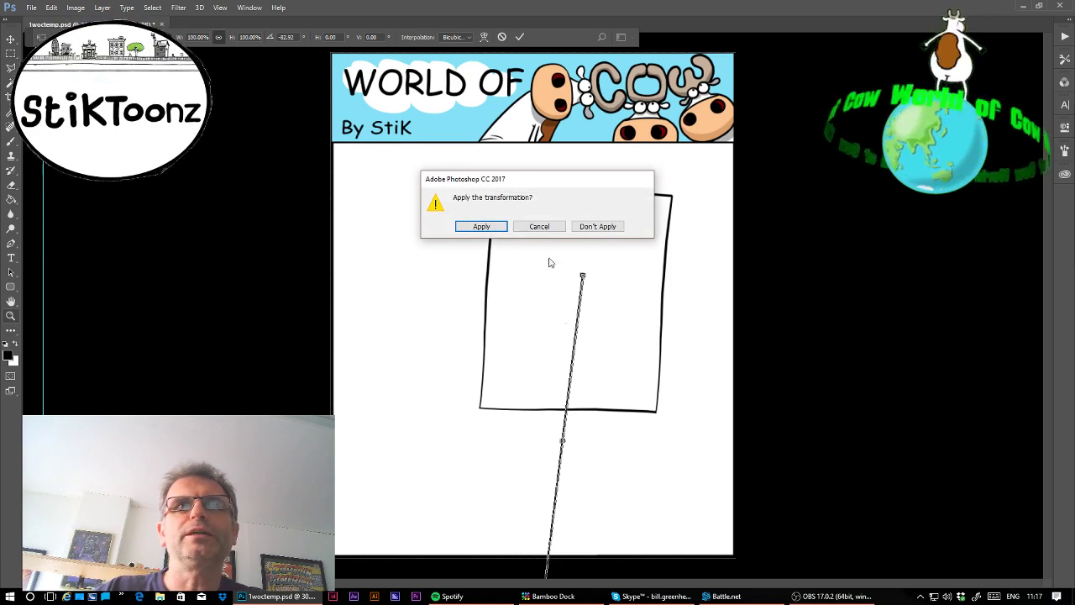
click(494, 228)
drag(590, 364, 685, 303)
- Rotate the thin line a further -4.1° and position it along the outside of the frame's right edge
click(51, 7)
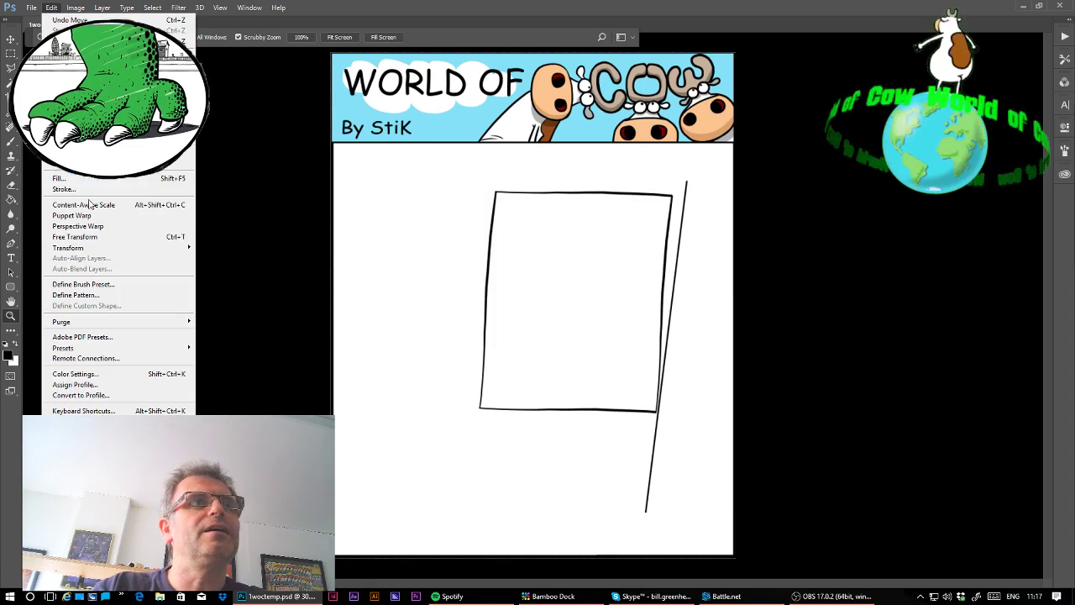
click(76, 240)
drag(695, 150, 679, 156)
drag(659, 208, 659, 208)
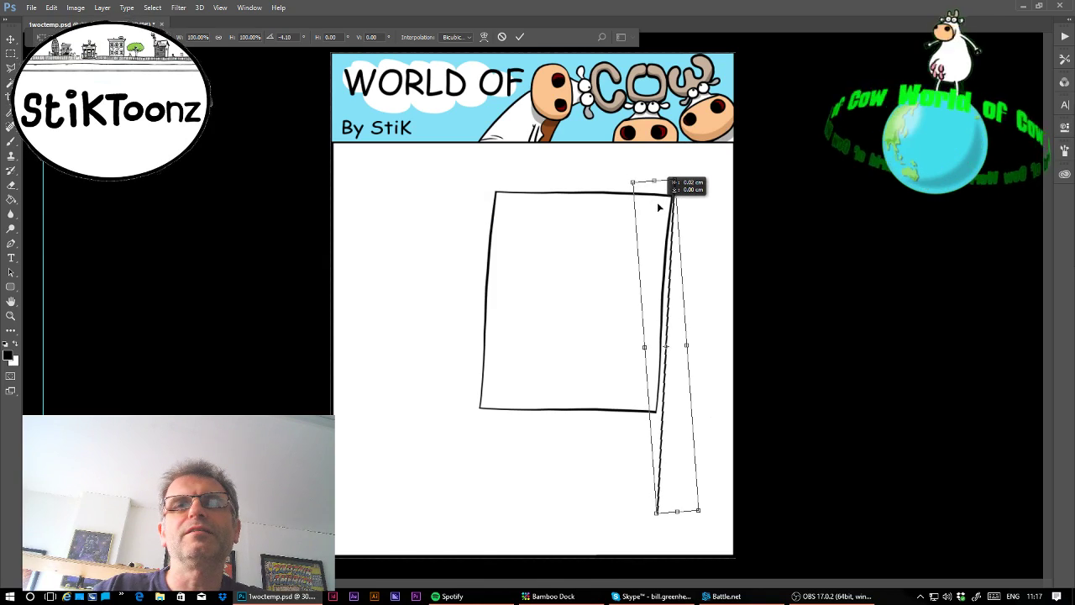
key(Return)
- Duplicate the thin line, rotate the copy about 88°, and place it just under the frame's bottom edge
key(z)
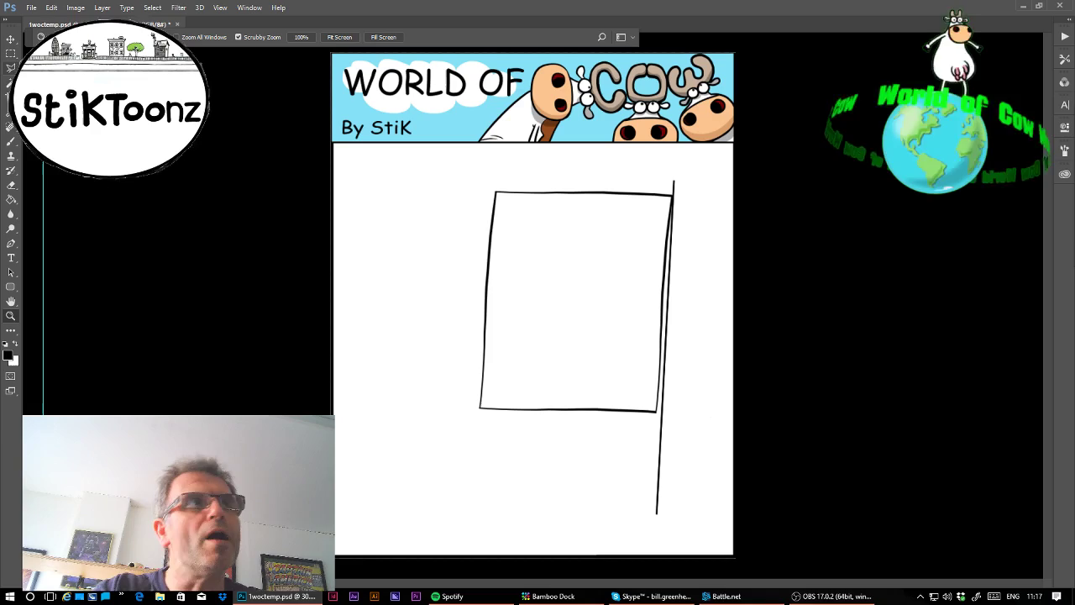
click(52, 10)
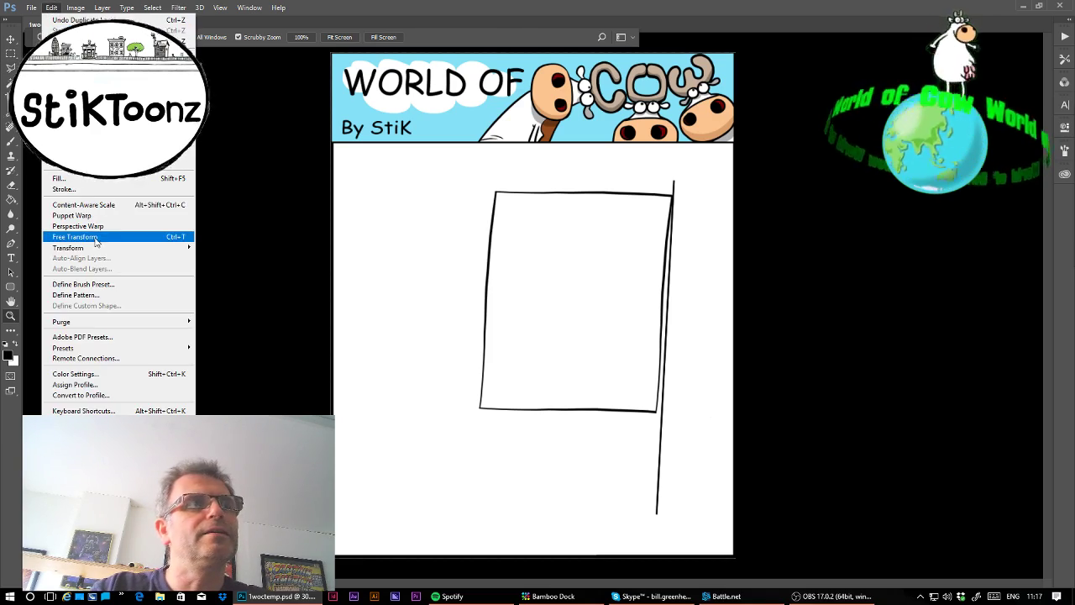
click(76, 235)
drag(768, 206, 799, 415)
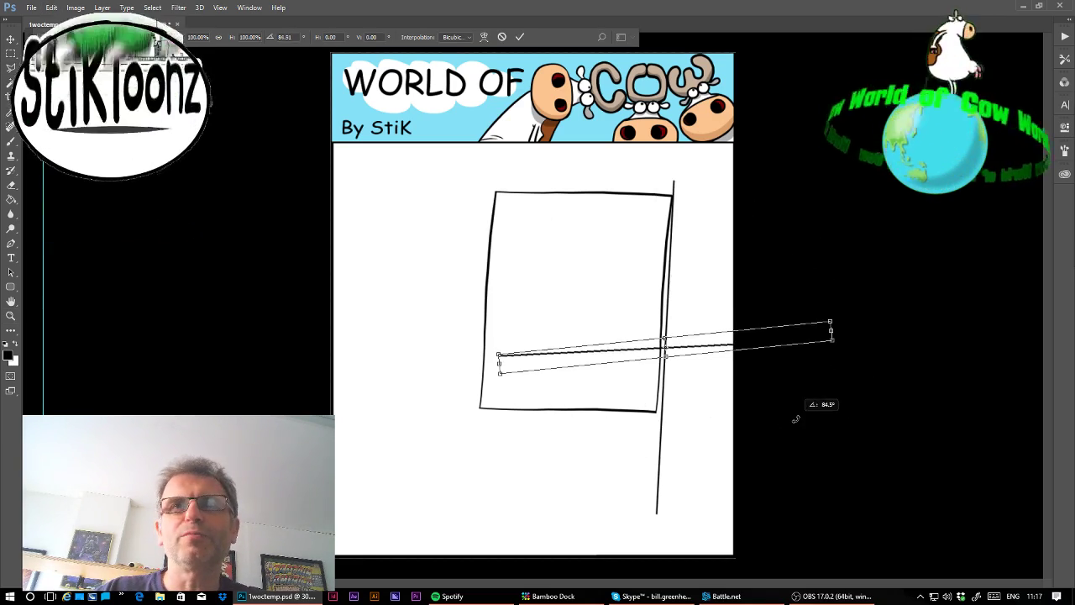
drag(766, 338, 672, 413)
drag(821, 348, 783, 379)
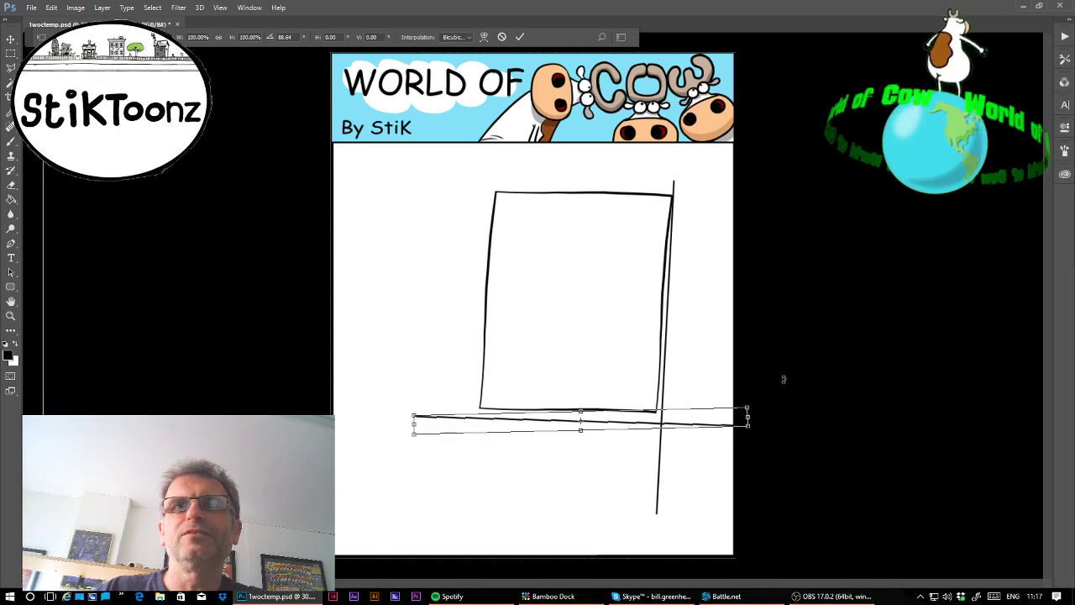
drag(704, 423, 708, 413)
drag(790, 365, 788, 363)
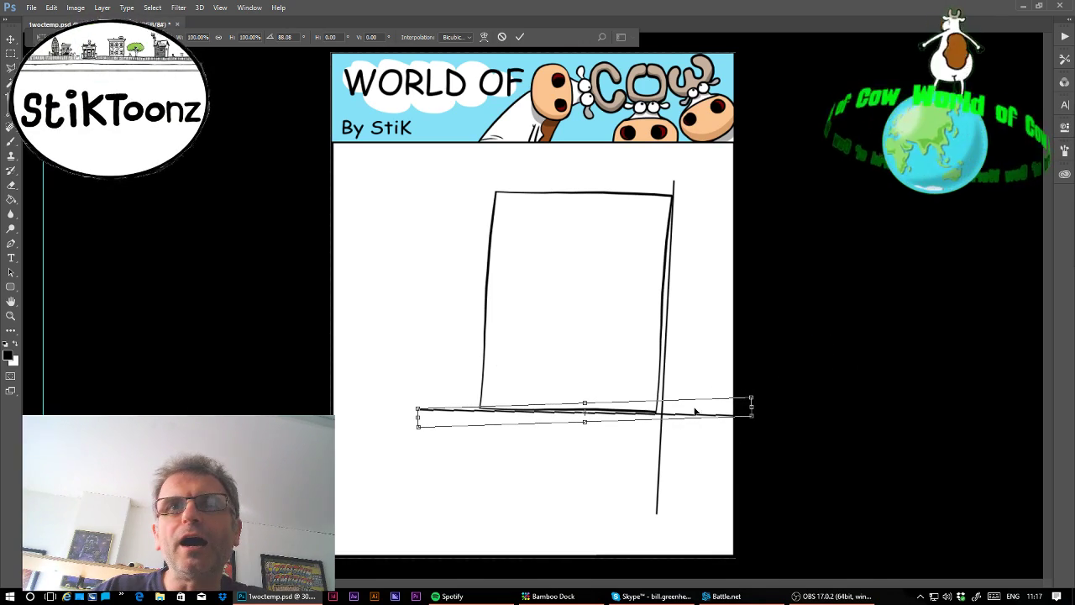
key(Return)
- Duplicate the bottom thin line, rotate the copy about 93.7°, and place it along the frame's left edge
key(z)
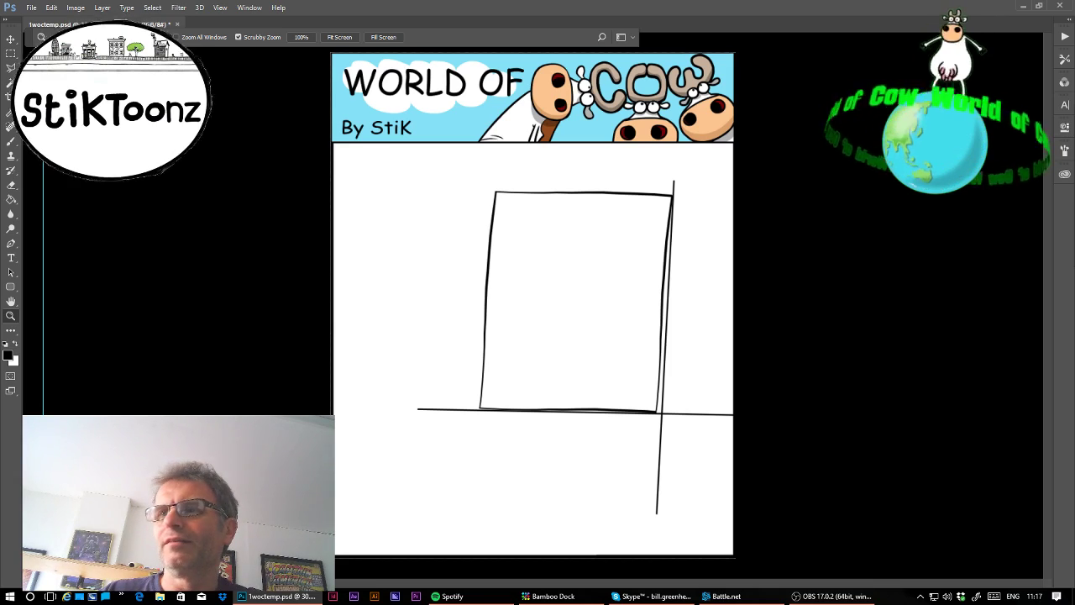
click(52, 9)
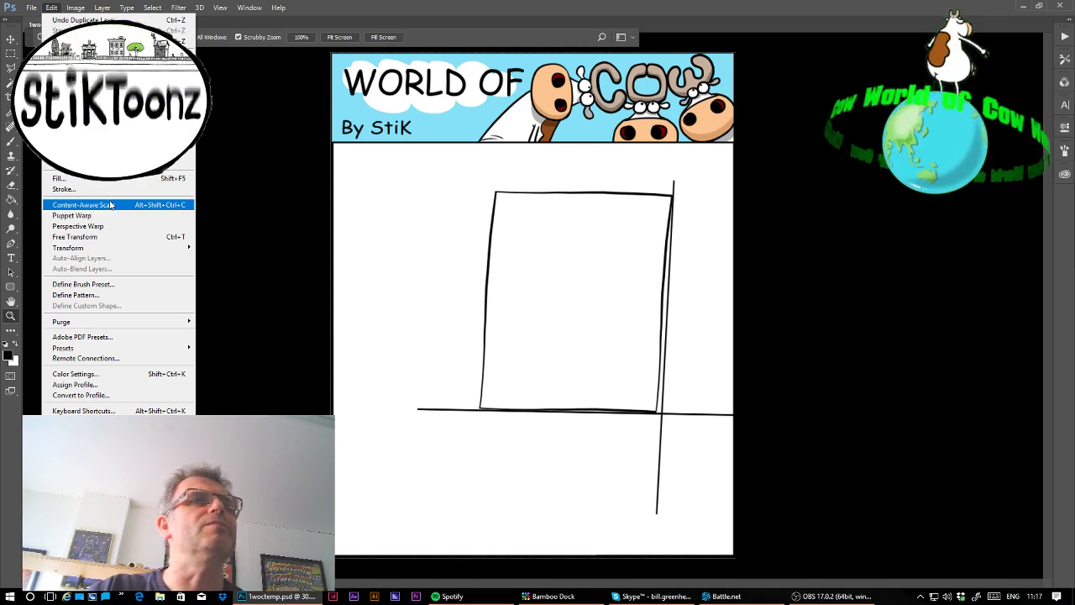
click(109, 237)
drag(774, 234, 616, 445)
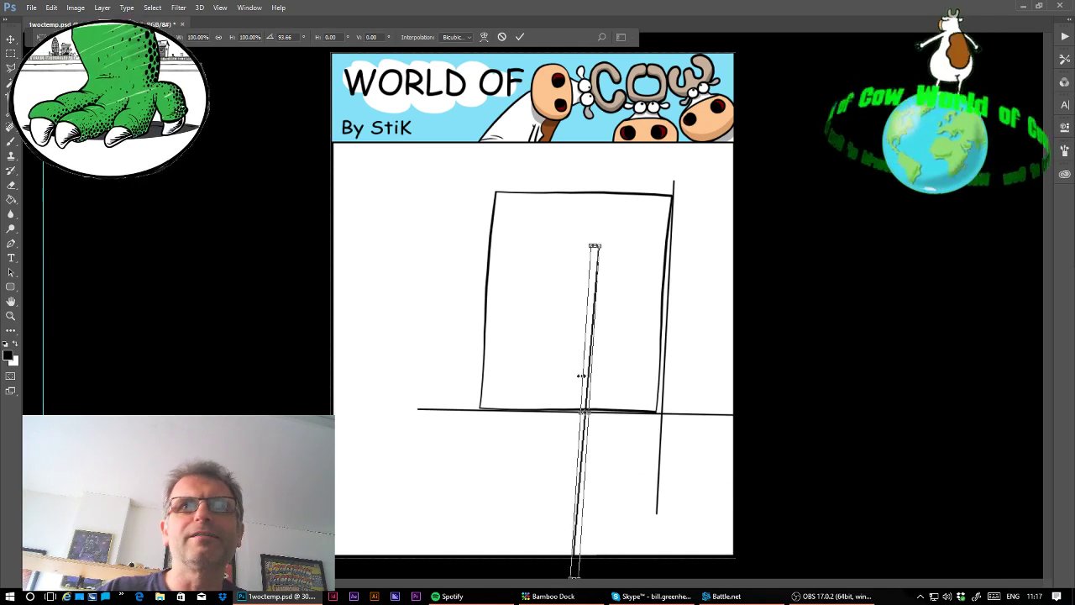
drag(588, 378, 490, 315)
key(Return)
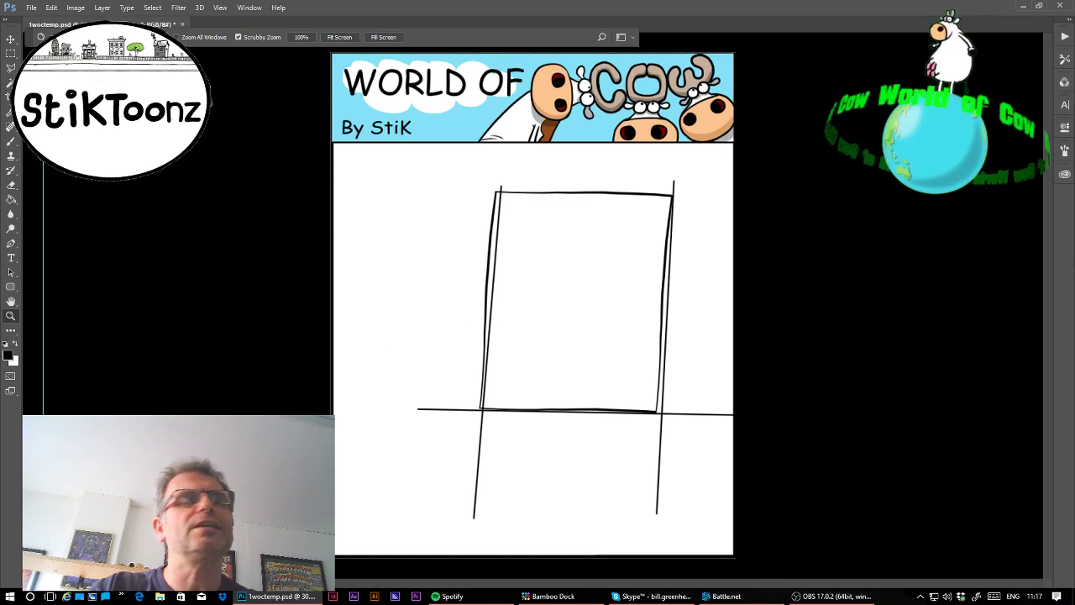
- Outline the part of the left thin line above the frame's bottom edge with the Polygonal Lasso and delete it
key(ctrl+space)
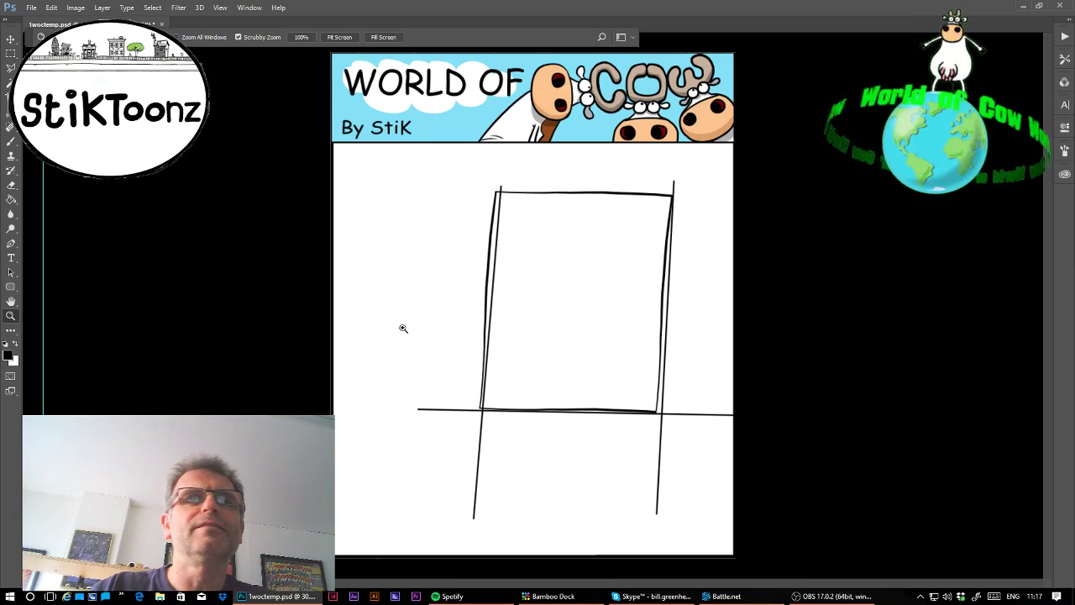
key(l)
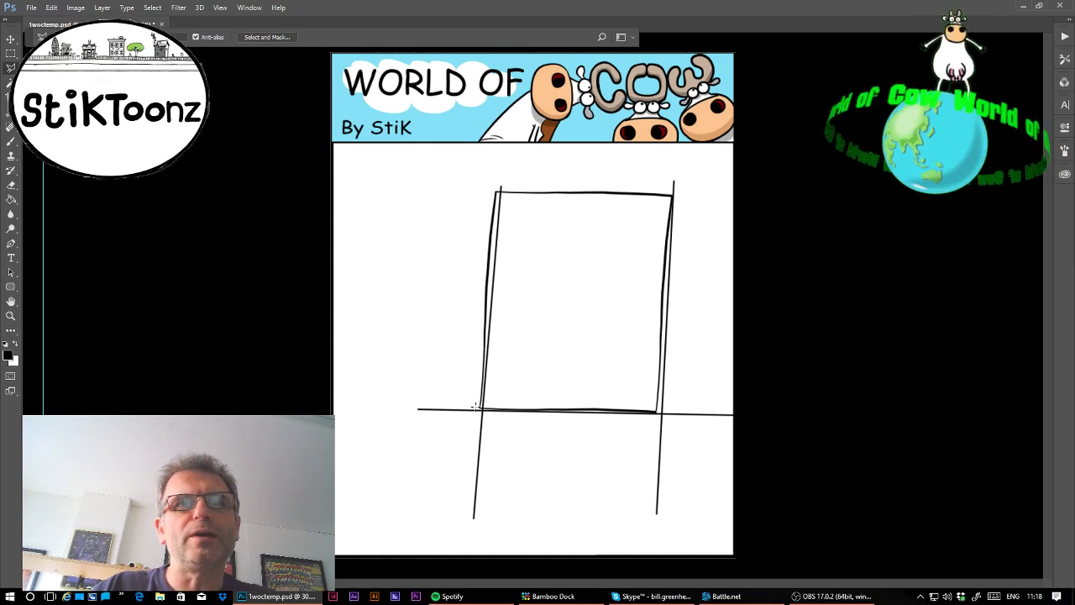
click(477, 406)
click(499, 409)
click(611, 337)
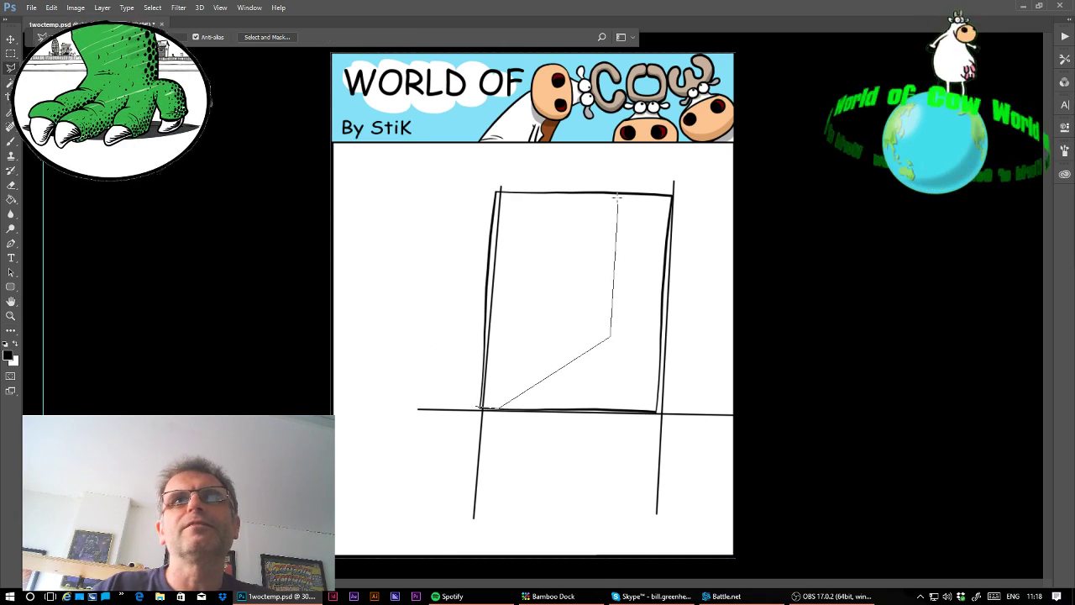
click(600, 192)
click(547, 171)
click(490, 170)
click(457, 200)
double_click(438, 375)
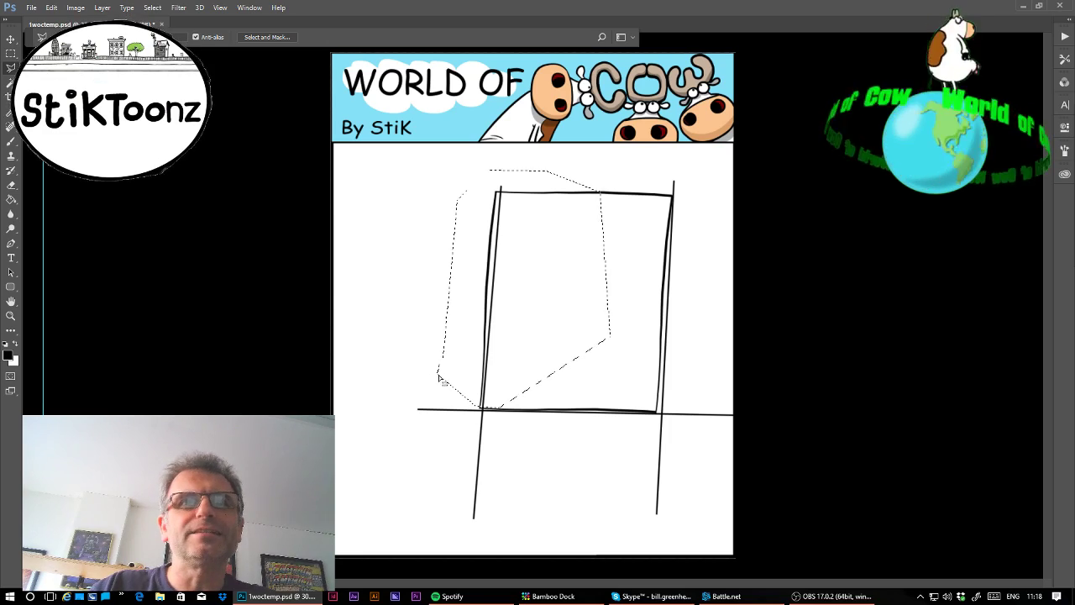
key(Delete)
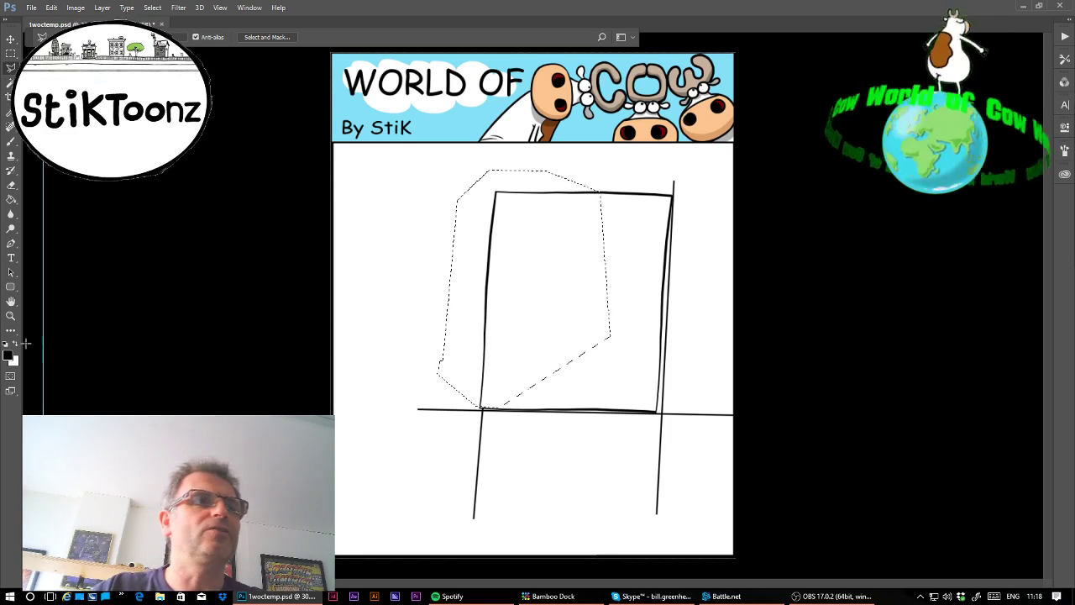
- Clear the leftover line stub inside the frame's lower-left corner using a small lasso selection
click(11, 316)
click(538, 440)
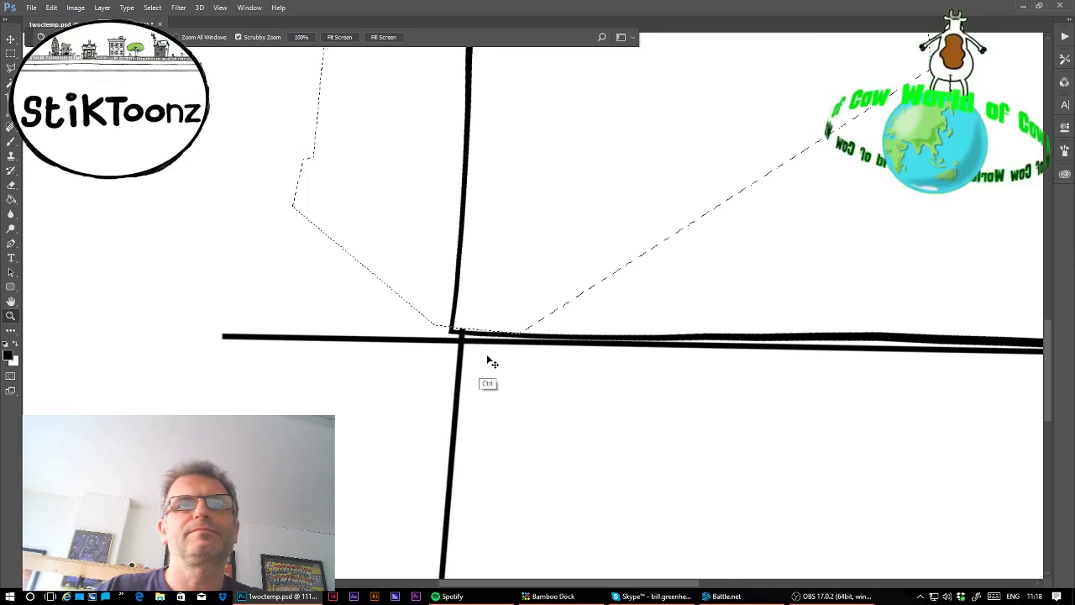
key(ctrl+d)
click(10, 66)
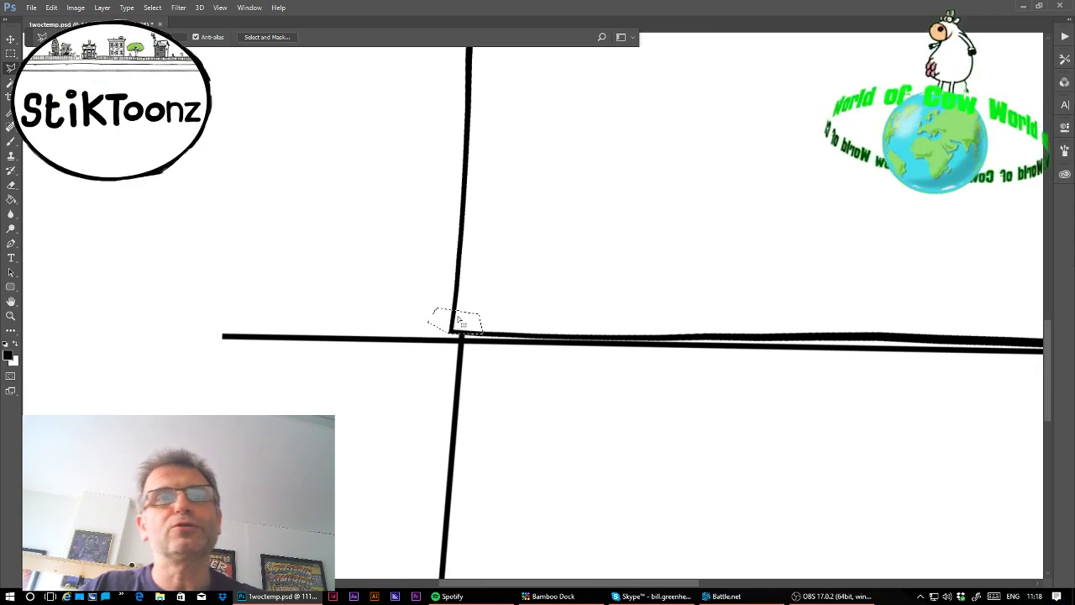
drag(459, 321, 448, 277)
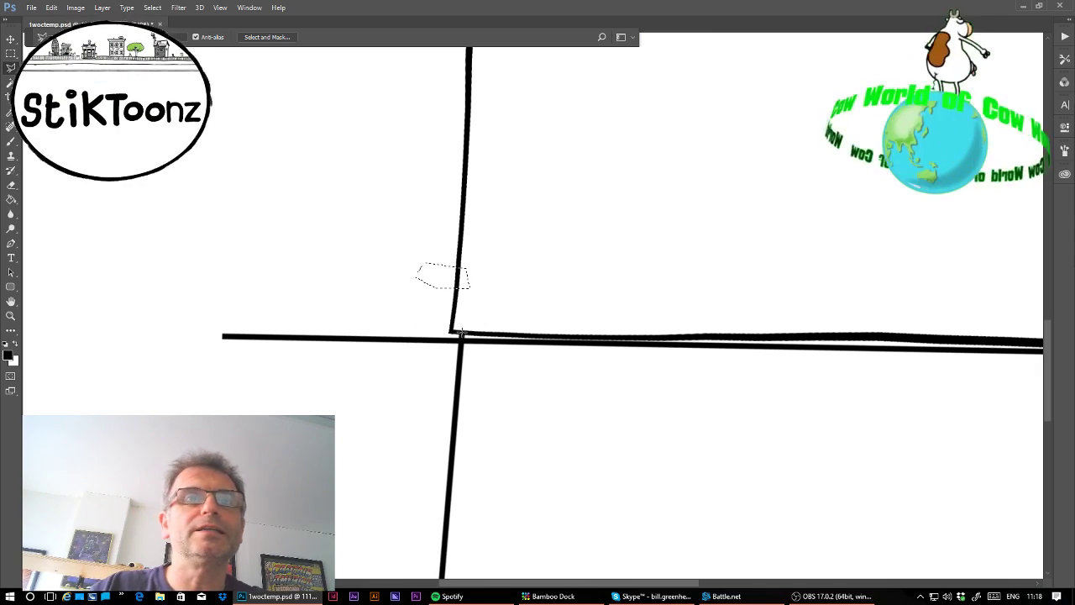
- Lasso the thin line ends extending left of and below the frame's lower-left corner, delete them, and deselect
click(477, 341)
scroll(470, 508, down, 5)
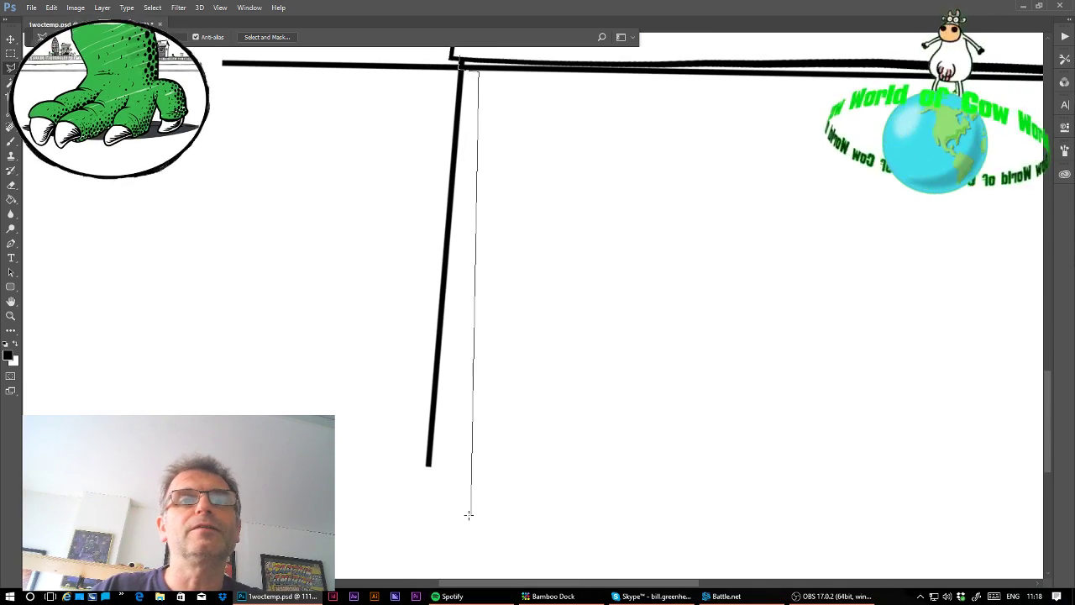
scroll(172, 282, up, 4)
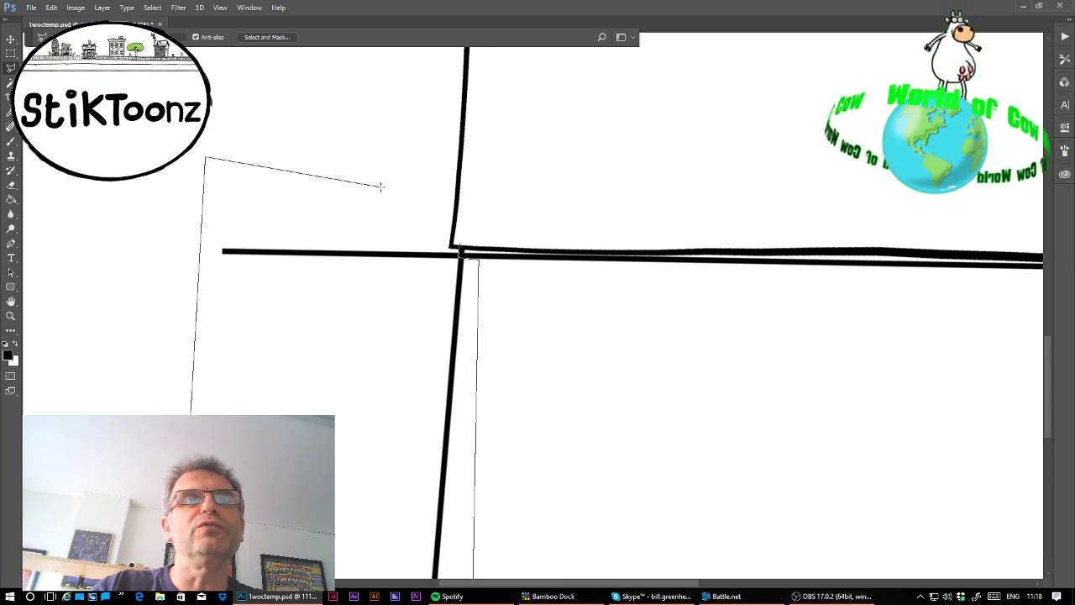
double_click(381, 187)
key(Delete)
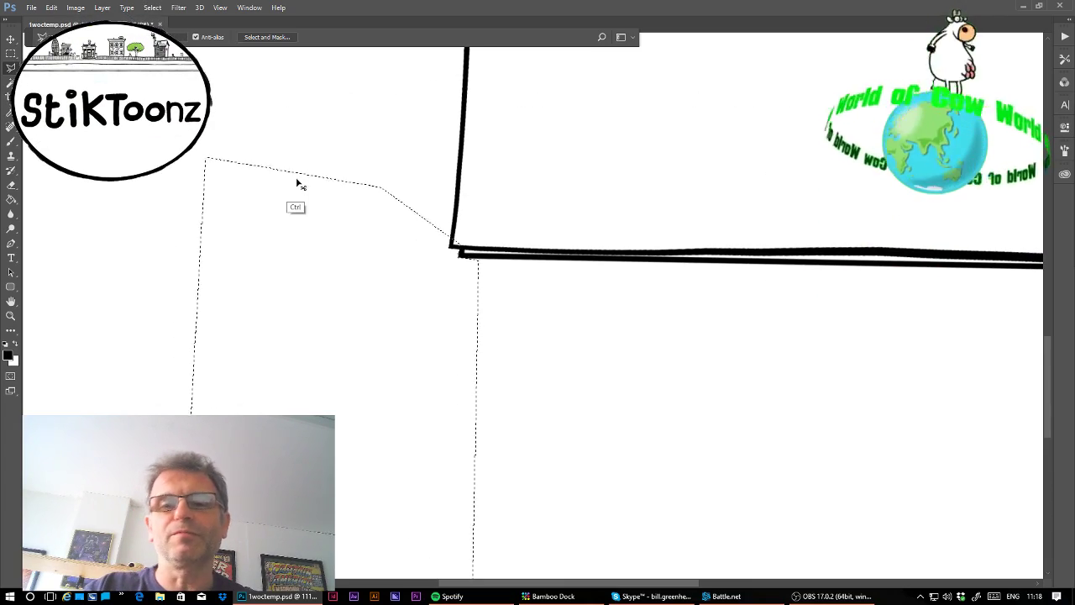
key(ctrl+d)
- Outline the thin line ends overhanging the frame's lower-right corner with the Polygonal Lasso
scroll(816, 274, right, 5)
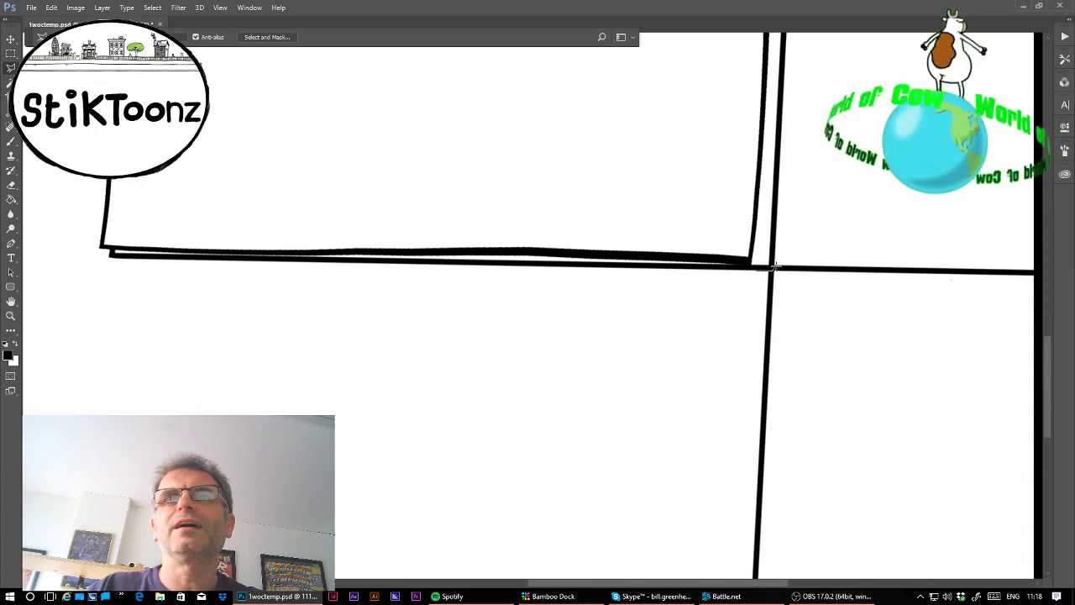
click(887, 235)
click(1001, 233)
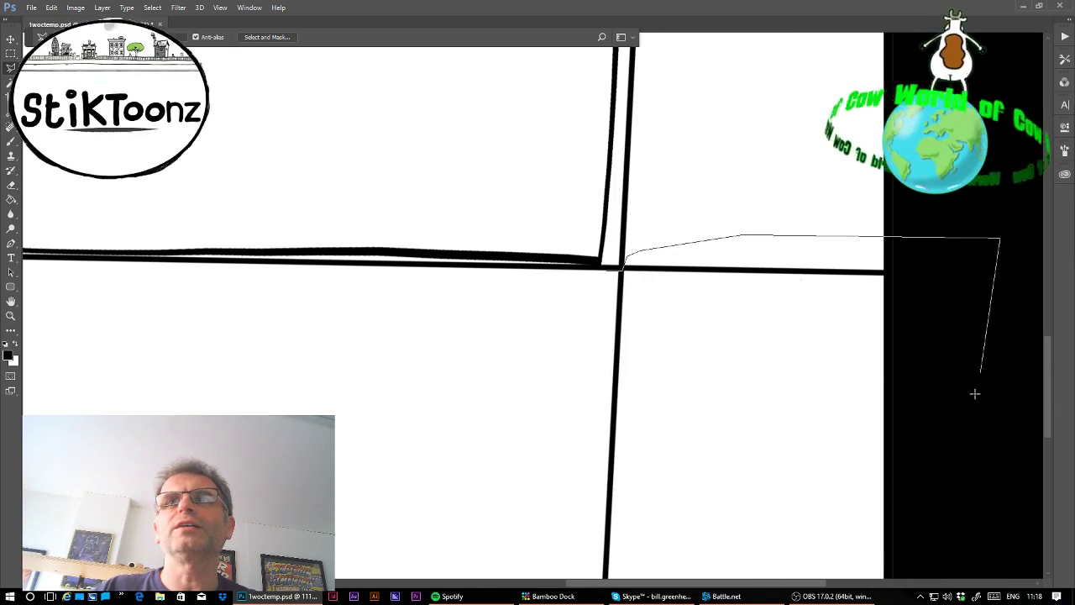
- Lasso the line ends overshooting the board's lower-right corner with the Polygonal Lasso and delete them
click(847, 504)
click(677, 552)
click(586, 547)
click(534, 485)
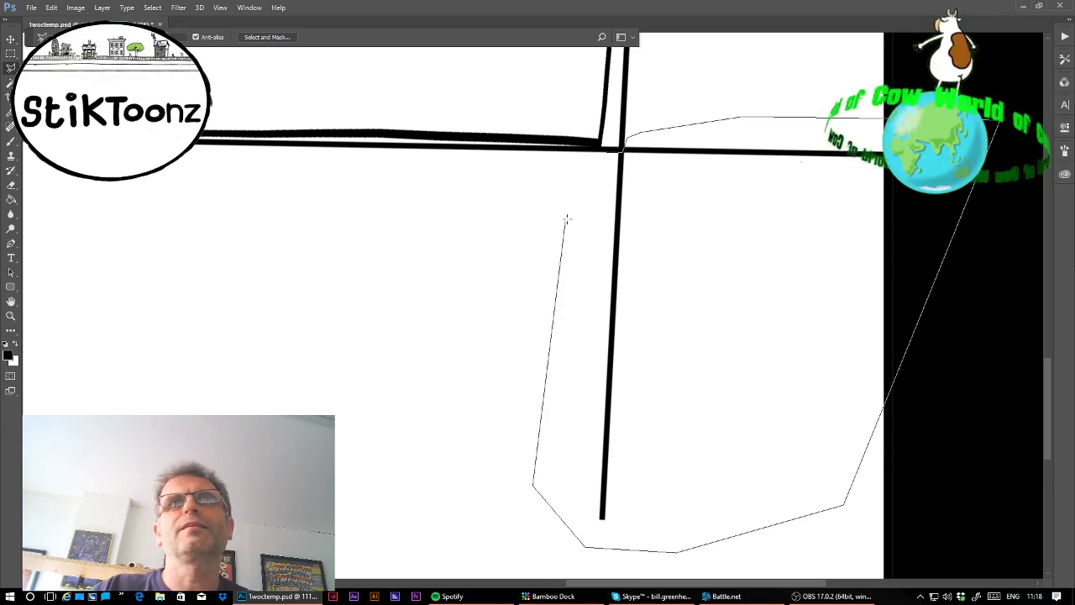
double_click(570, 210)
key(Delete)
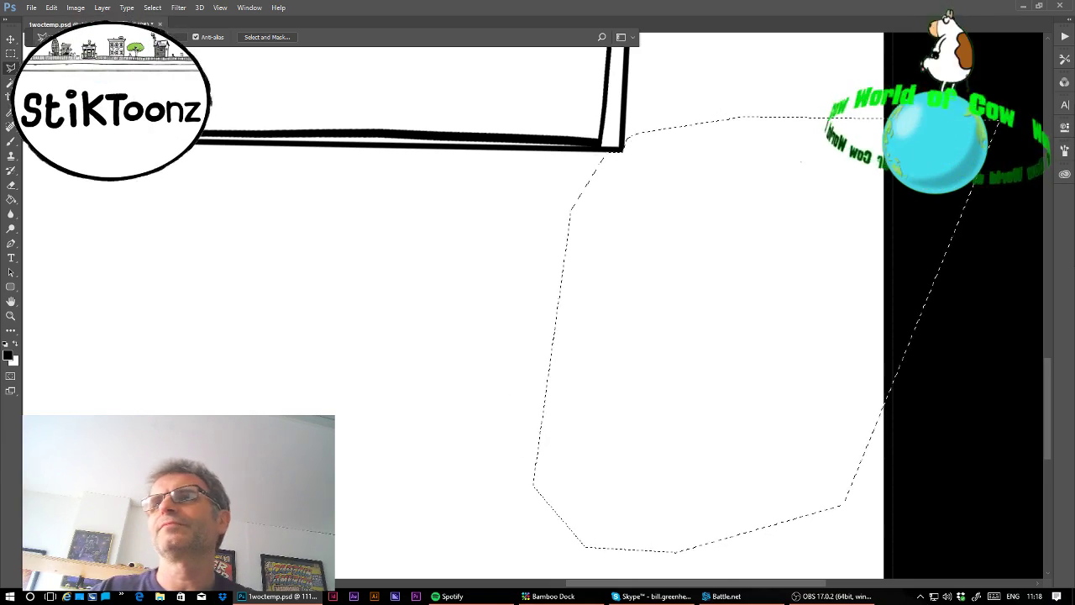
- Lasso and delete the line end sticking out above the board's upper-right corner
scroll(546, 215, up, 10)
scroll(545, 215, left, 2)
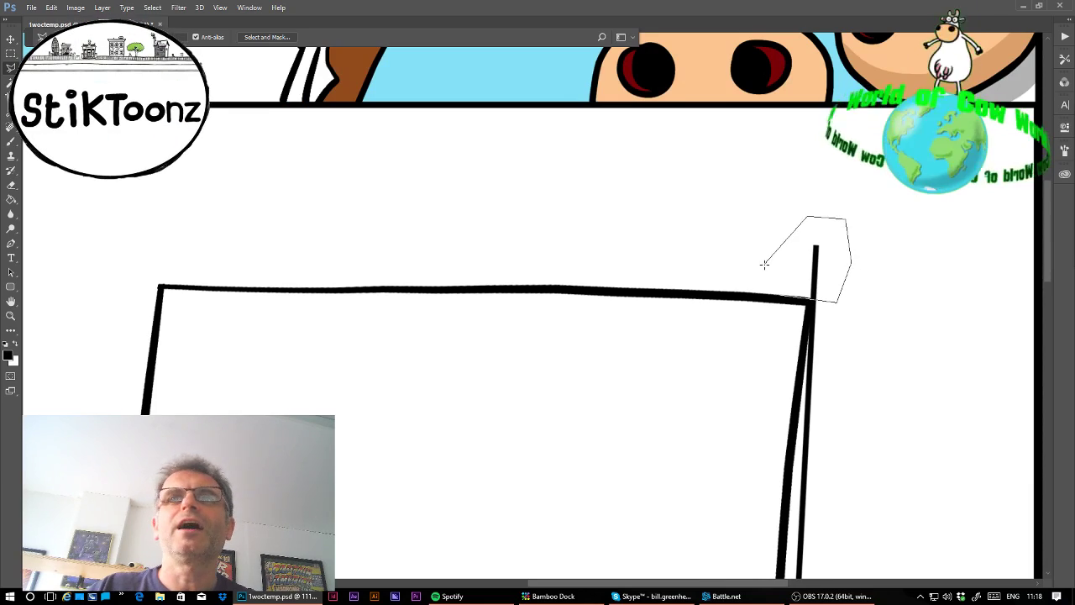
double_click(761, 270)
key(Delete)
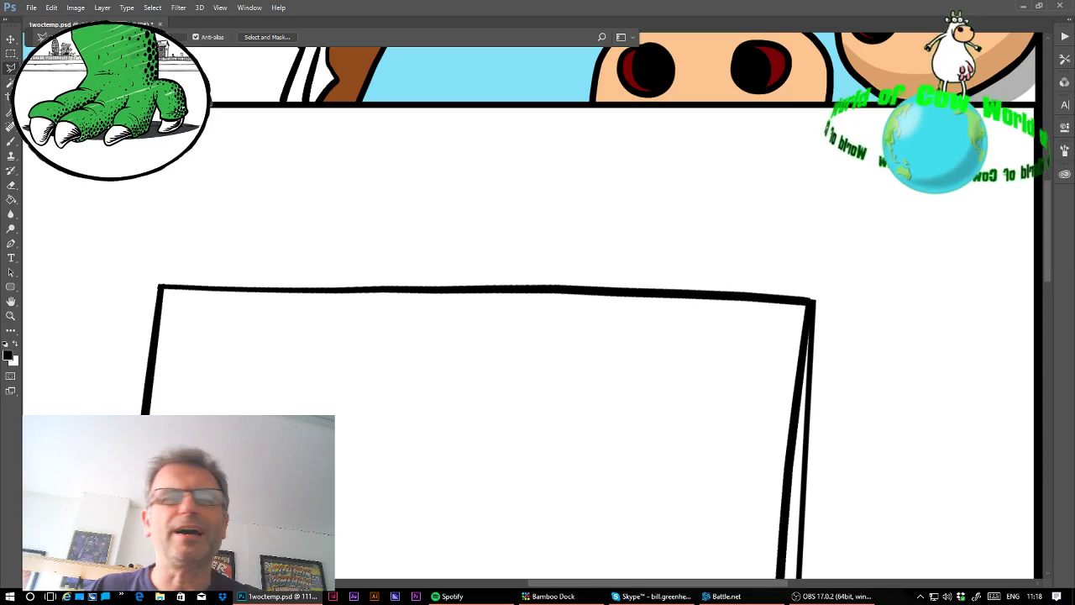
- Show the hidden cow line art together with the board drawing
key(ctrl+minus)
key(ctrl+minus)
key(ctrl+minus)
key(ctrl+minus)
key(ctrl+minus)
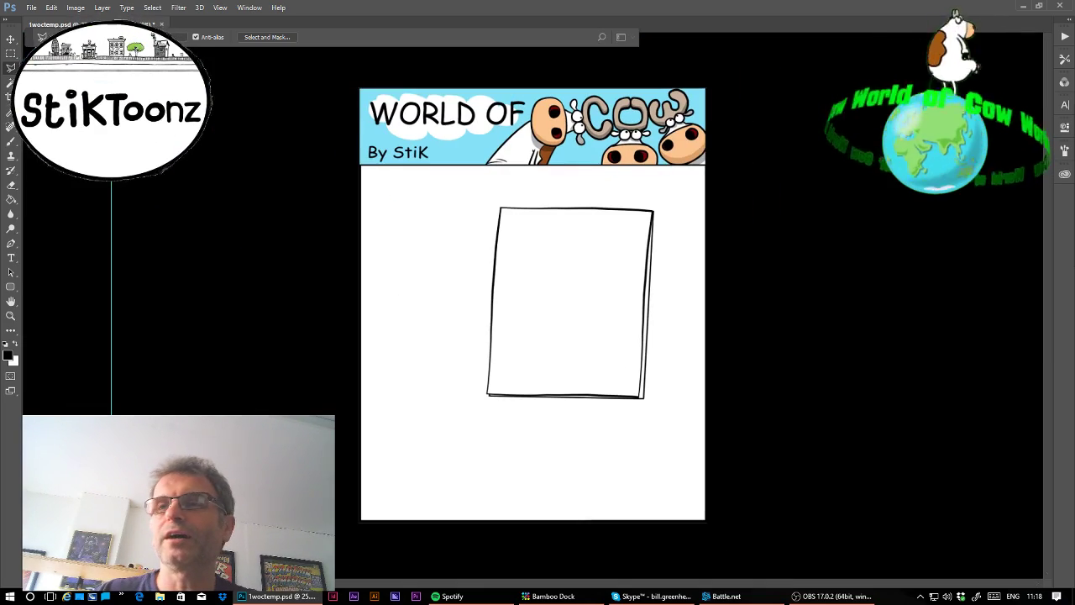
key(ctrl+comma)
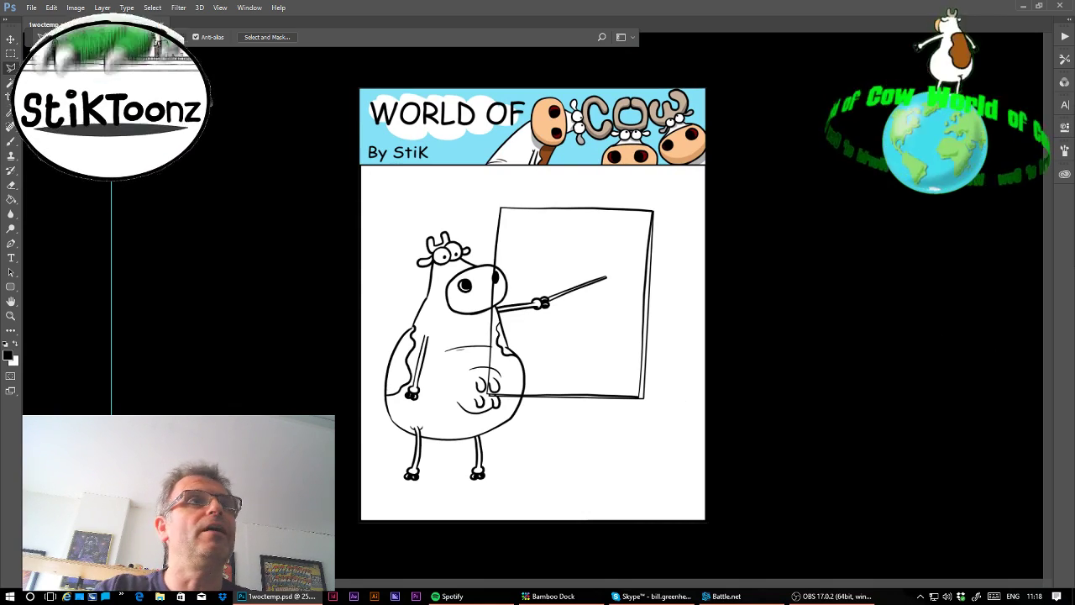
- Move the board right and slightly up so it clears the cow's snout and most of its body
key(v)
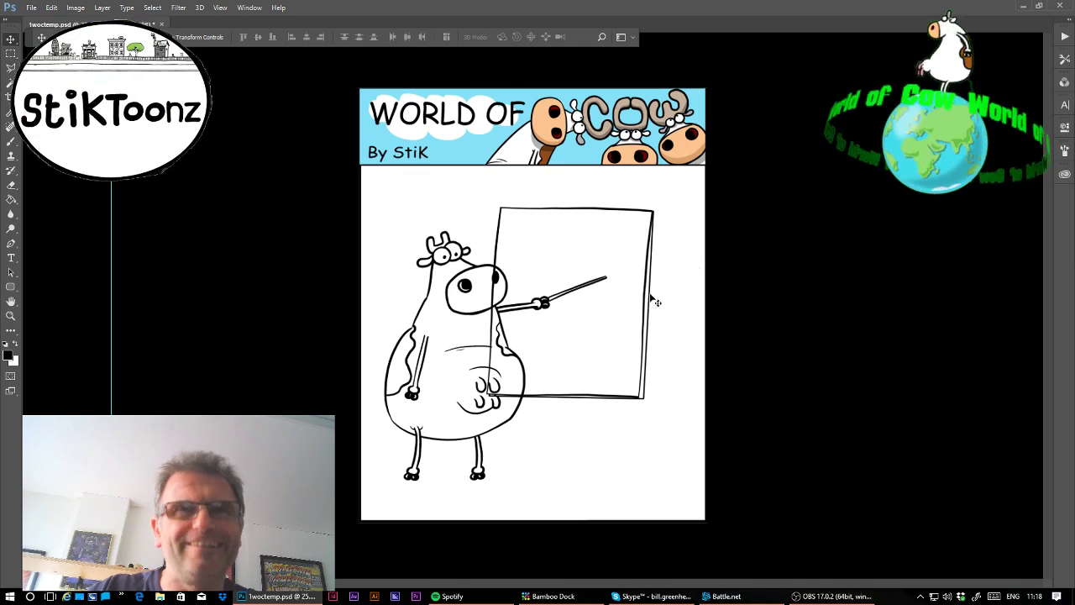
drag(645, 295, 662, 297)
key(ctrl+z)
drag(622, 337, 645, 330)
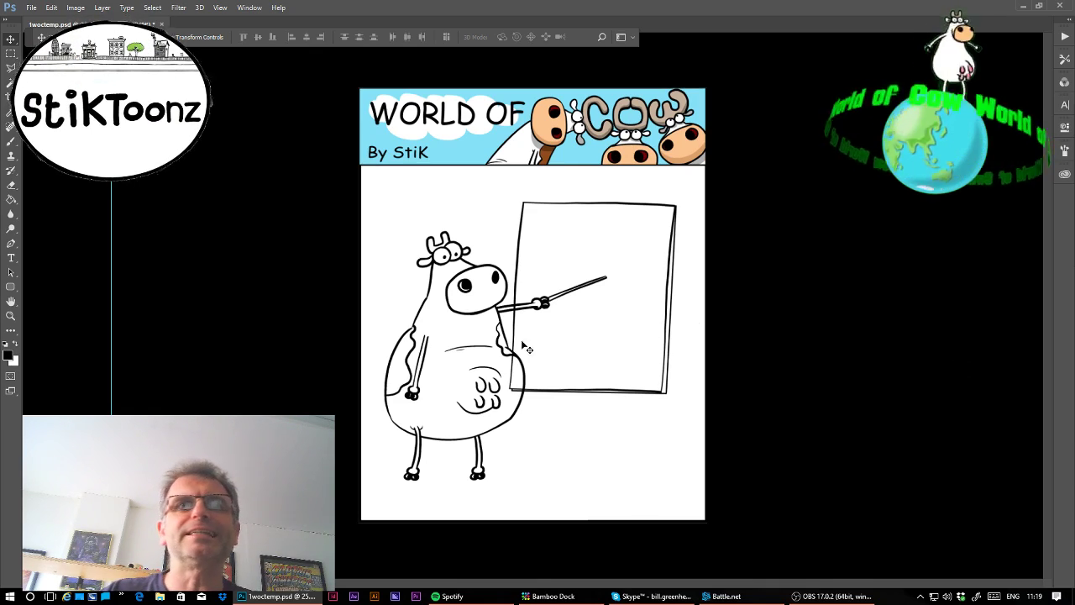
- Lasso the part of the board that overlaps the cow's belly, following the body outline, and delete it
click(11, 316)
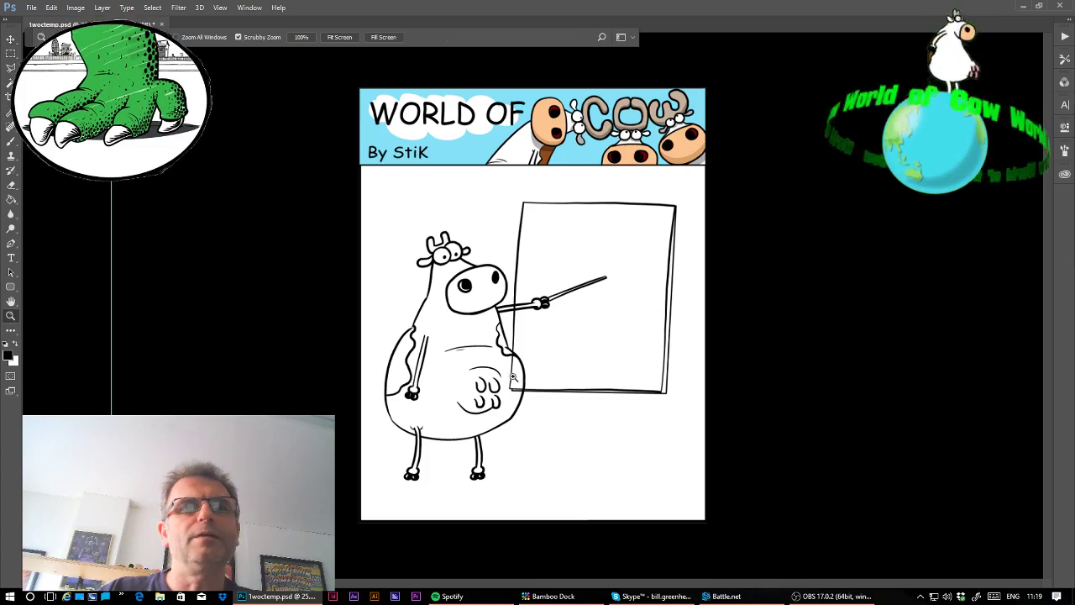
drag(493, 393, 601, 387)
key(l)
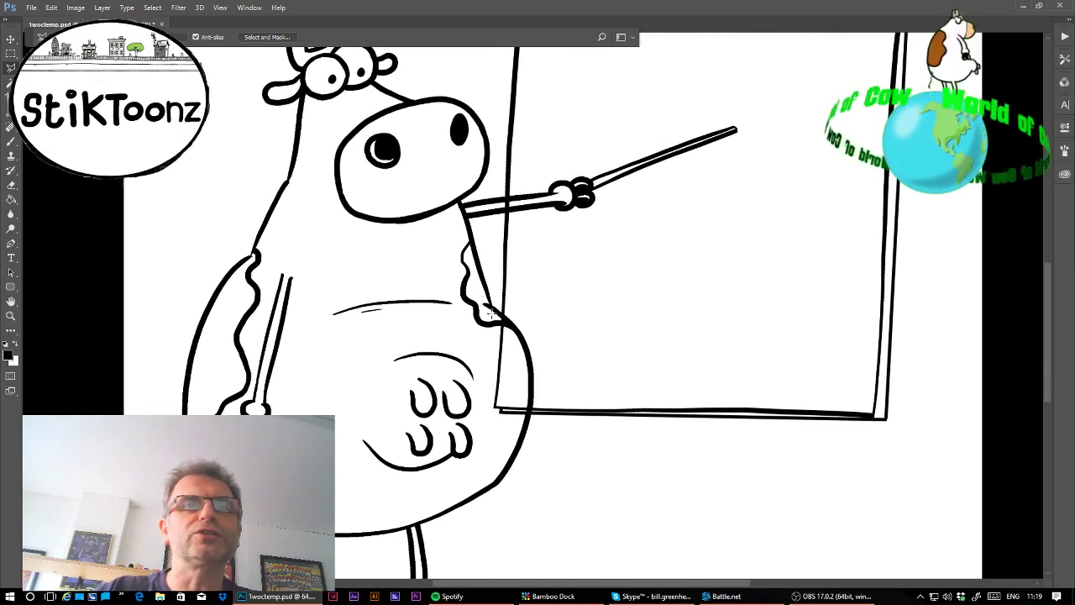
mouse_move(521, 345)
mouse_down()
mouse_move(522, 432)
mouse_move(463, 429)
mouse_move(430, 328)
mouse_up()
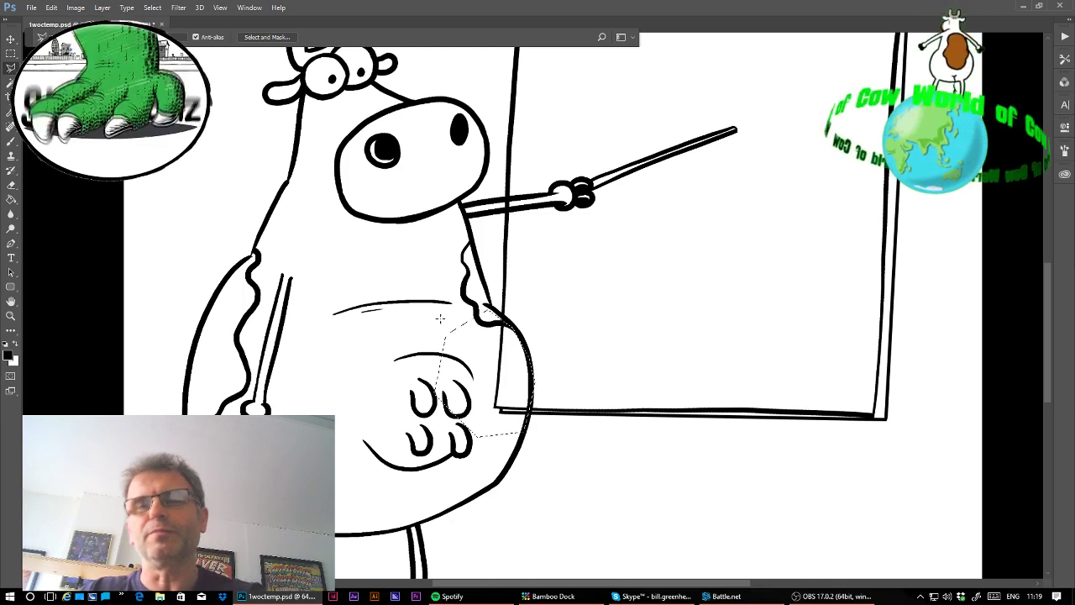
key(Delete)
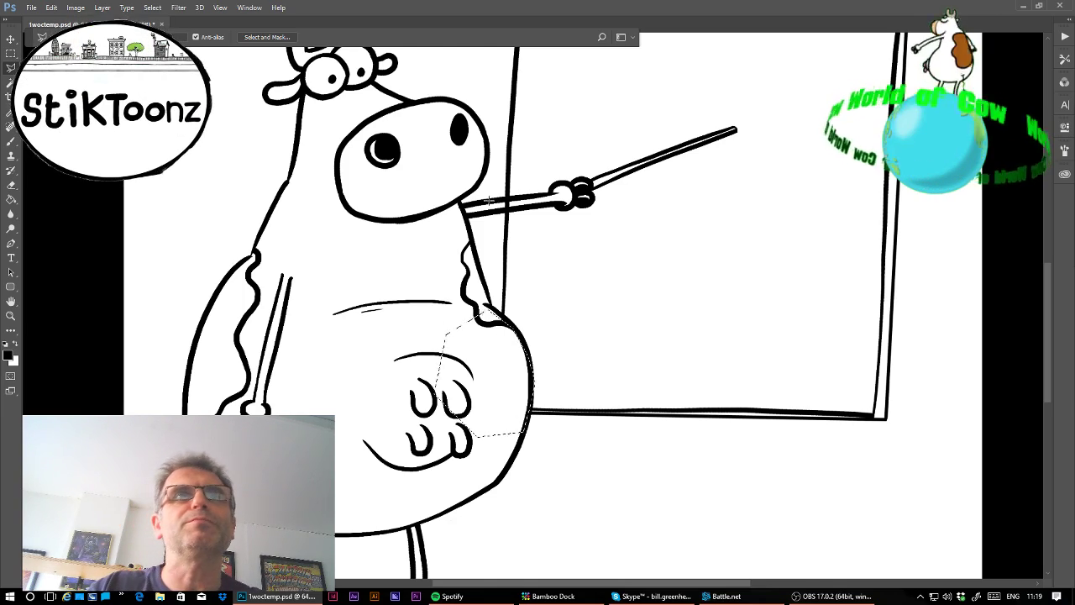
- Lasso the piece of the board's edge crossing the cow's outstretched arm, delete it and clear the selection
click(498, 200)
click(520, 201)
click(518, 210)
click(491, 211)
click(496, 201)
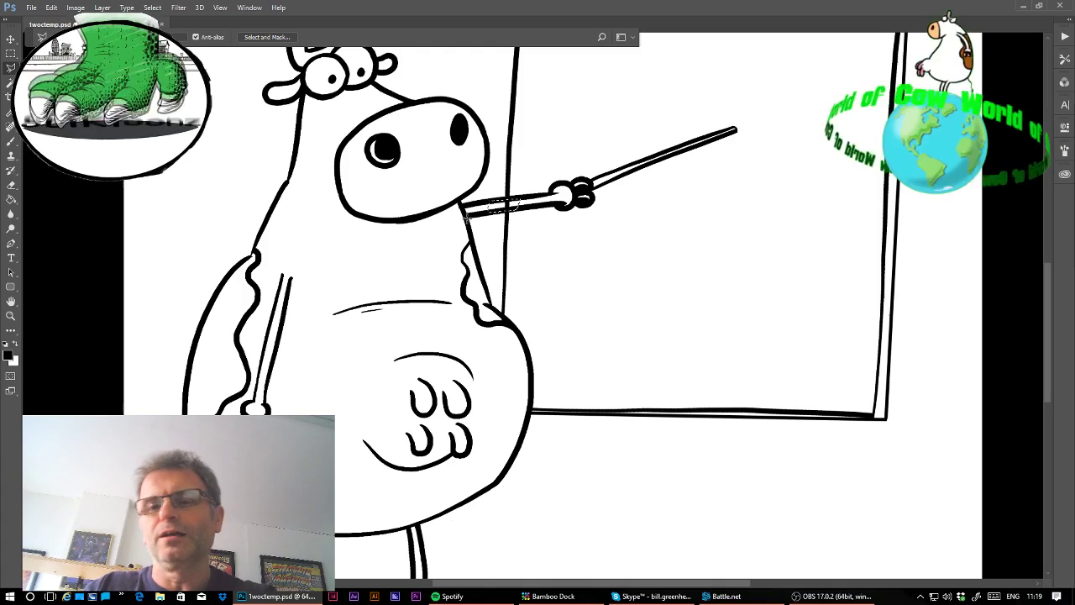
key(Delete)
key(Delete)
key(ctrl+d)
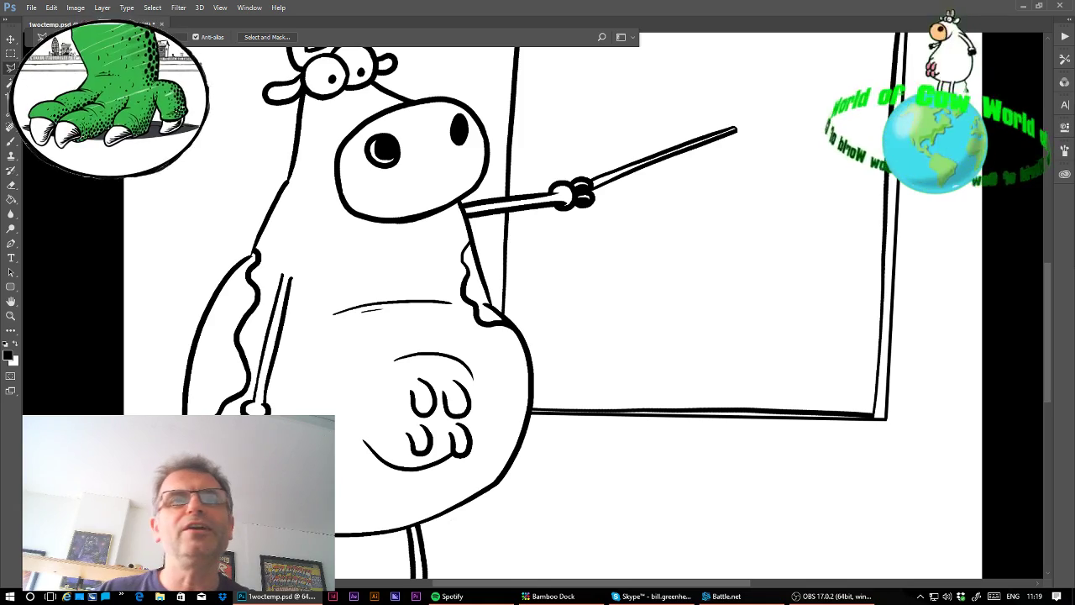
- Outline a narrow slanted leg as a hollow frame selection below the board beside the cow, using the Polygonal Lasso
key(ctrl+0)
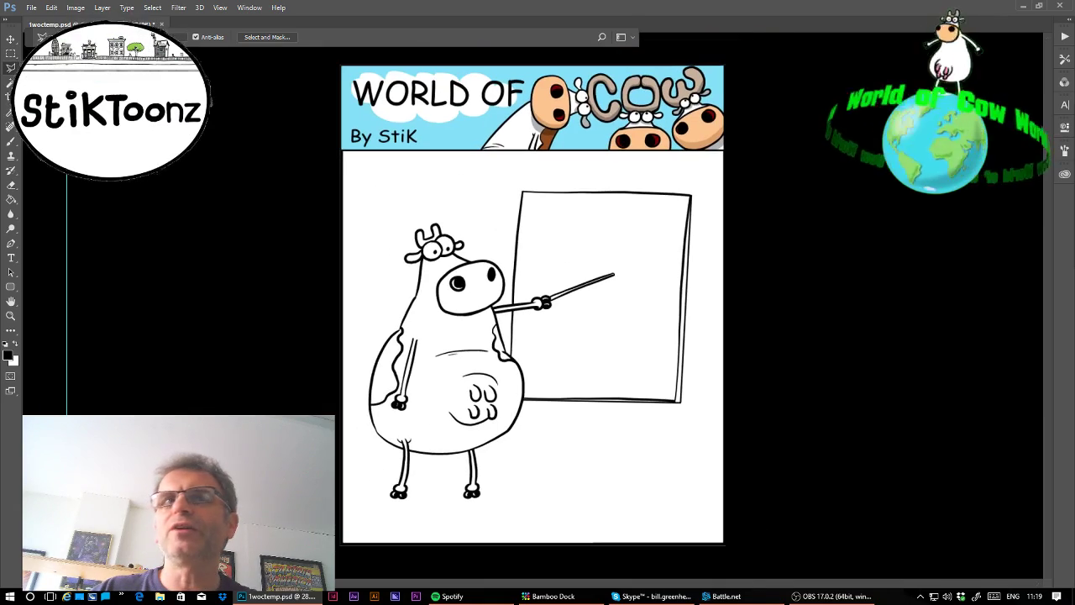
key(z)
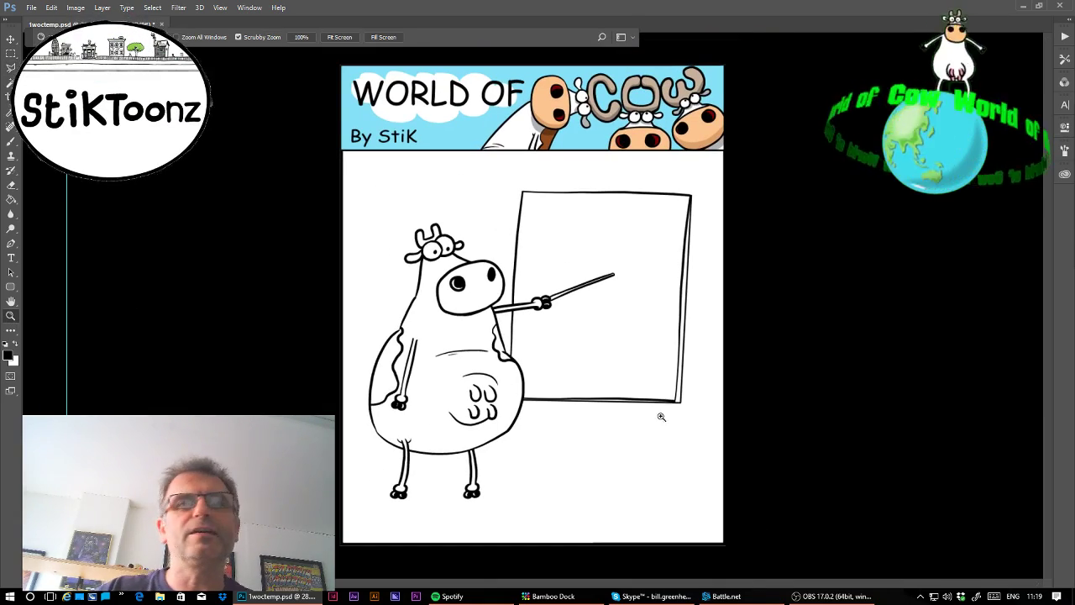
drag(631, 450, 697, 456)
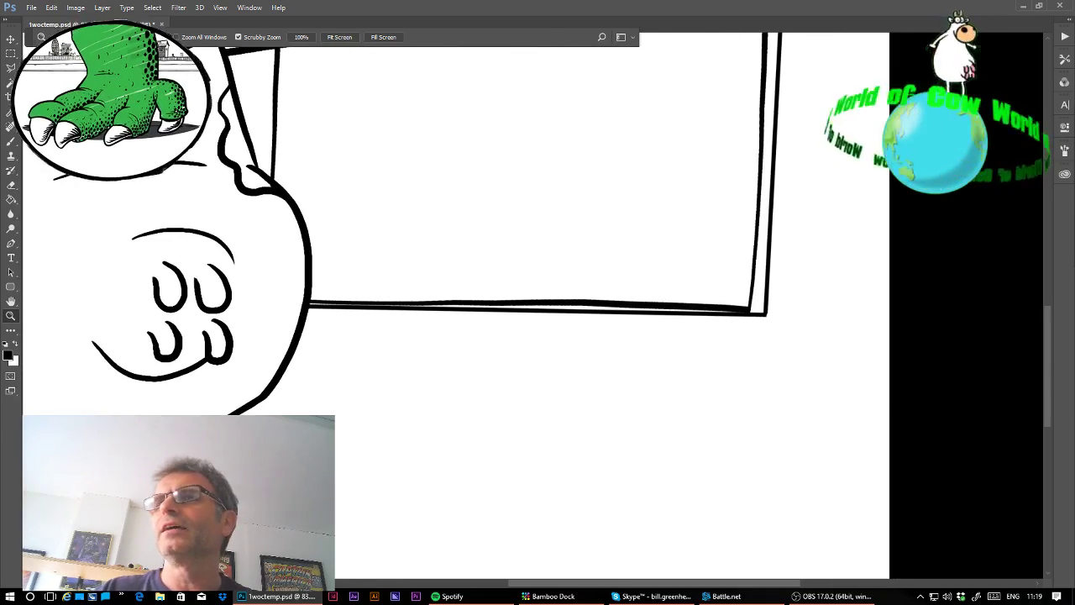
scroll(529, 307, up, 2)
scroll(529, 307, down, 2)
scroll(529, 307, down, 1)
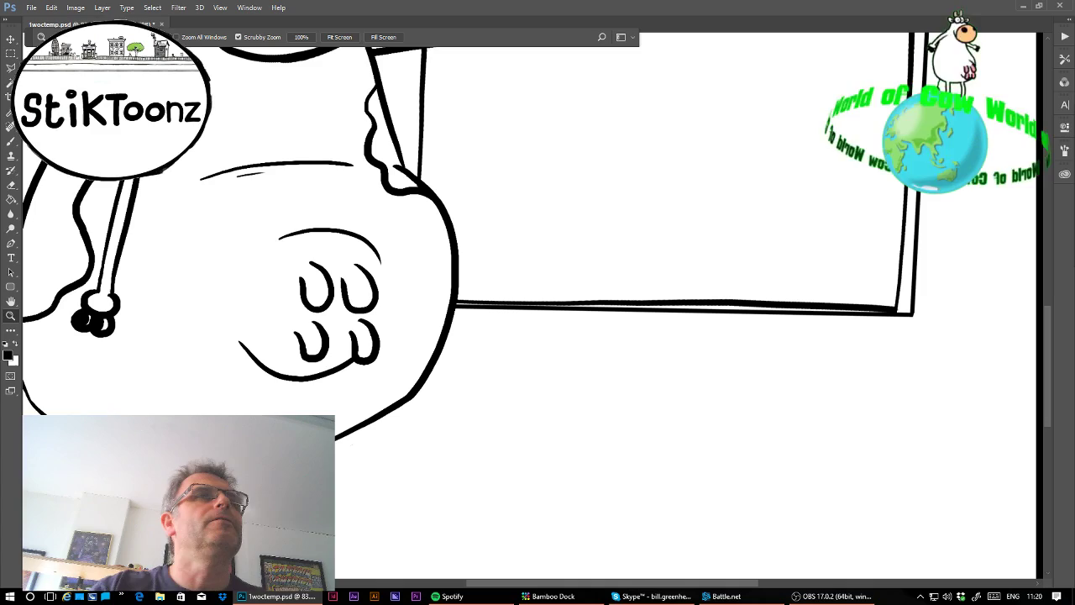
click(11, 69)
click(459, 306)
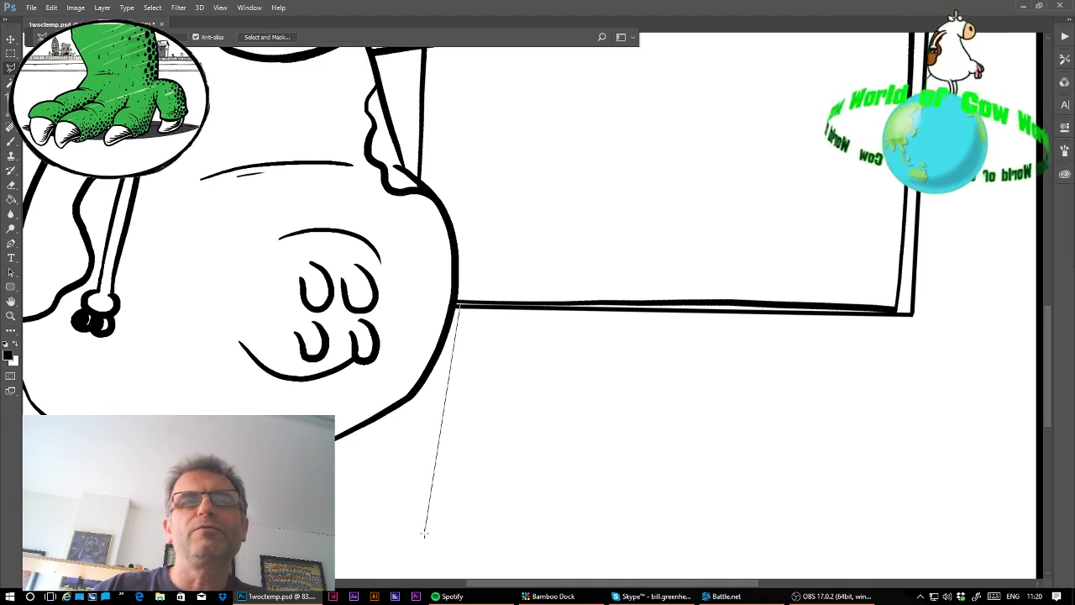
click(436, 556)
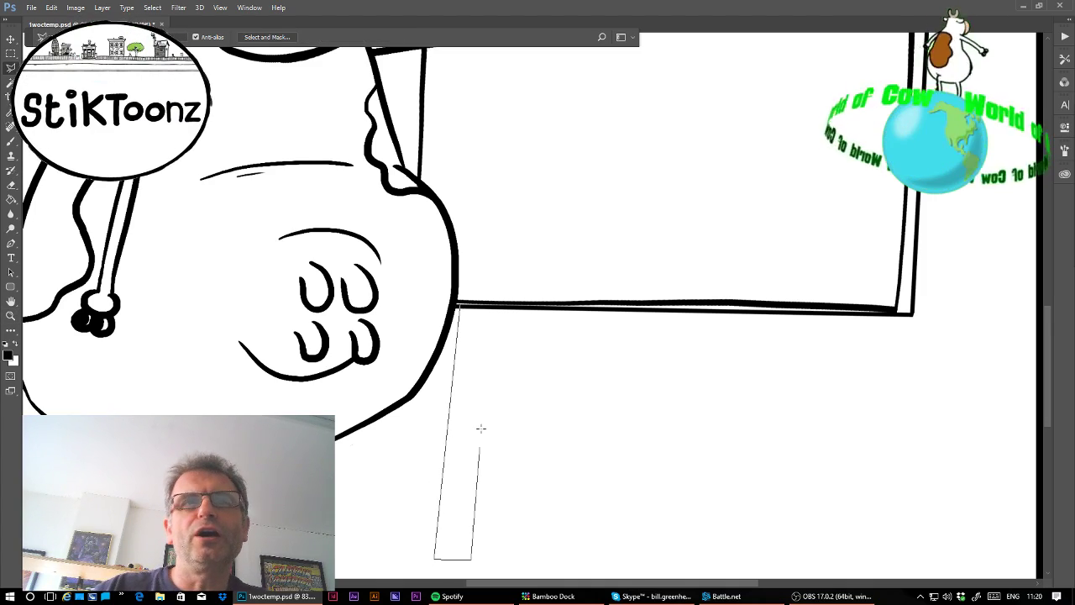
double_click(486, 366)
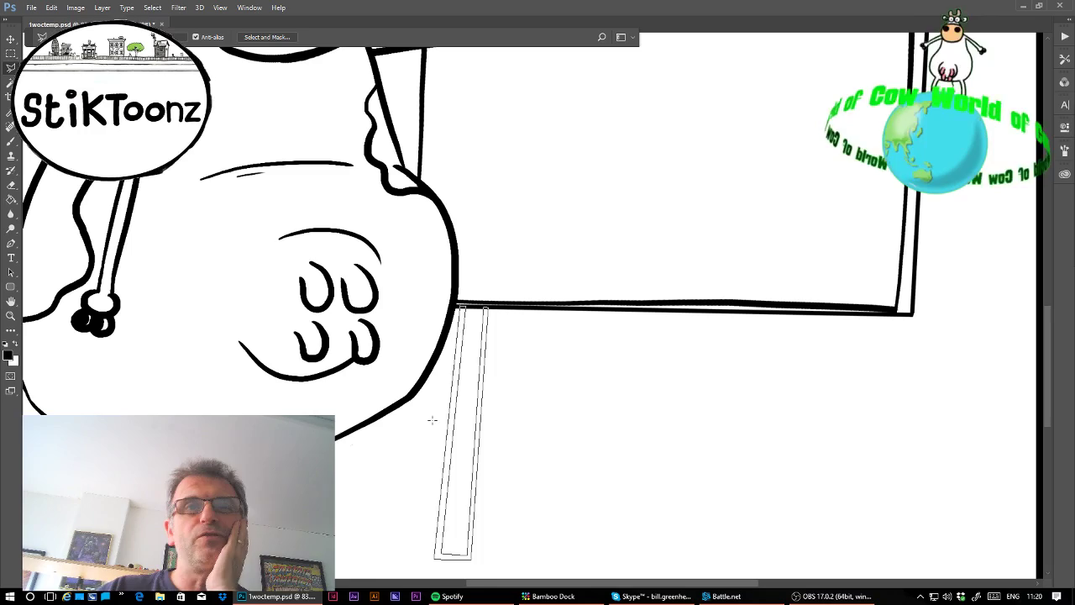
- Fill the hollow leg selection with black using the Paint Bucket and deselect it
key(g)
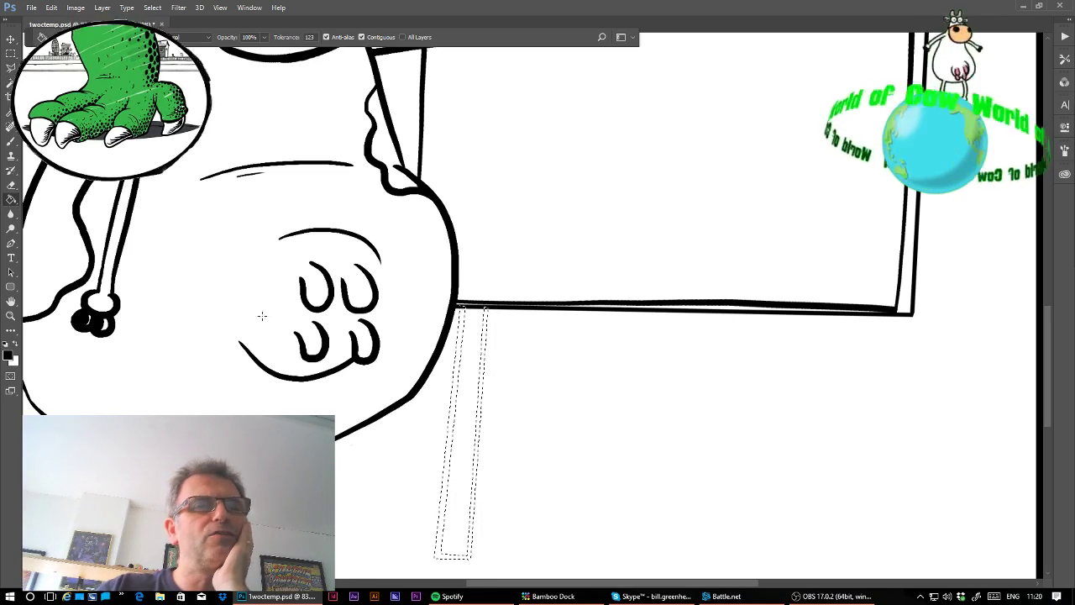
click(445, 458)
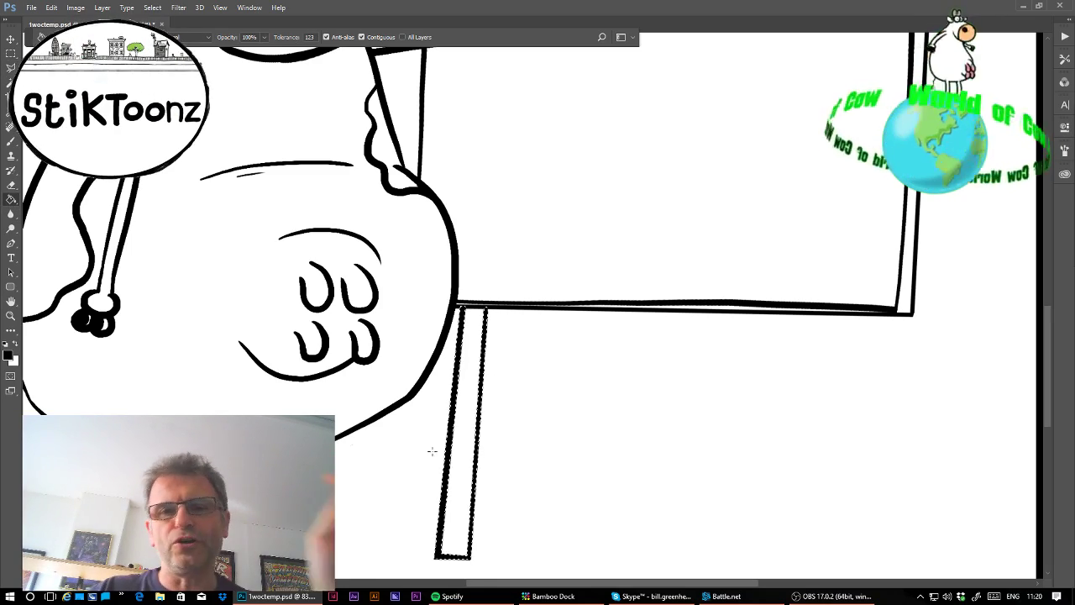
key(ctrl+d)
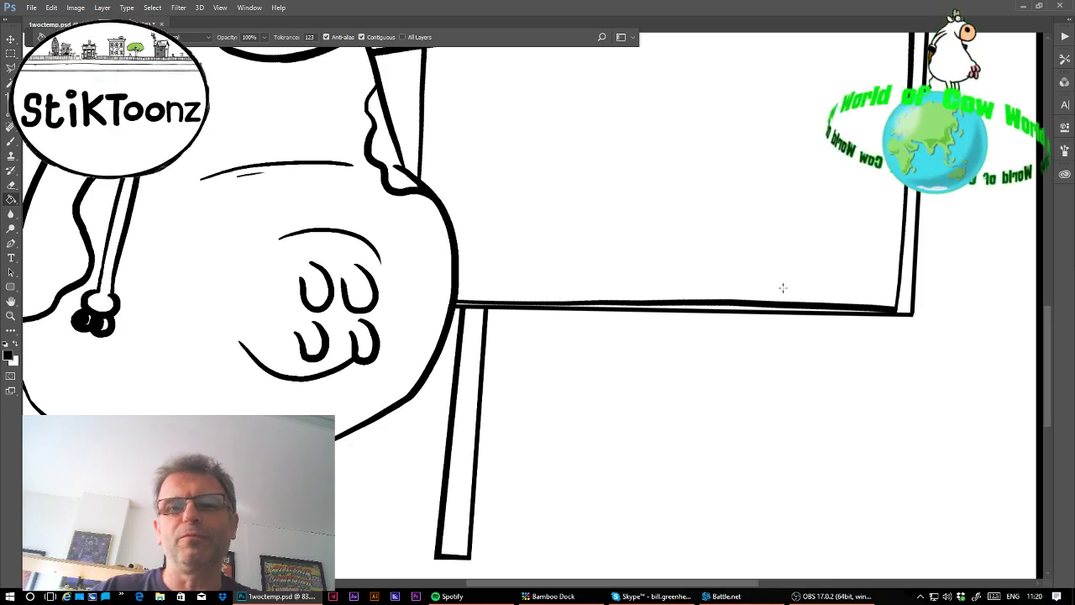
- Lasso a thin side-face outline along the leg's right edge and fill it with black to give the leg depth
key(z)
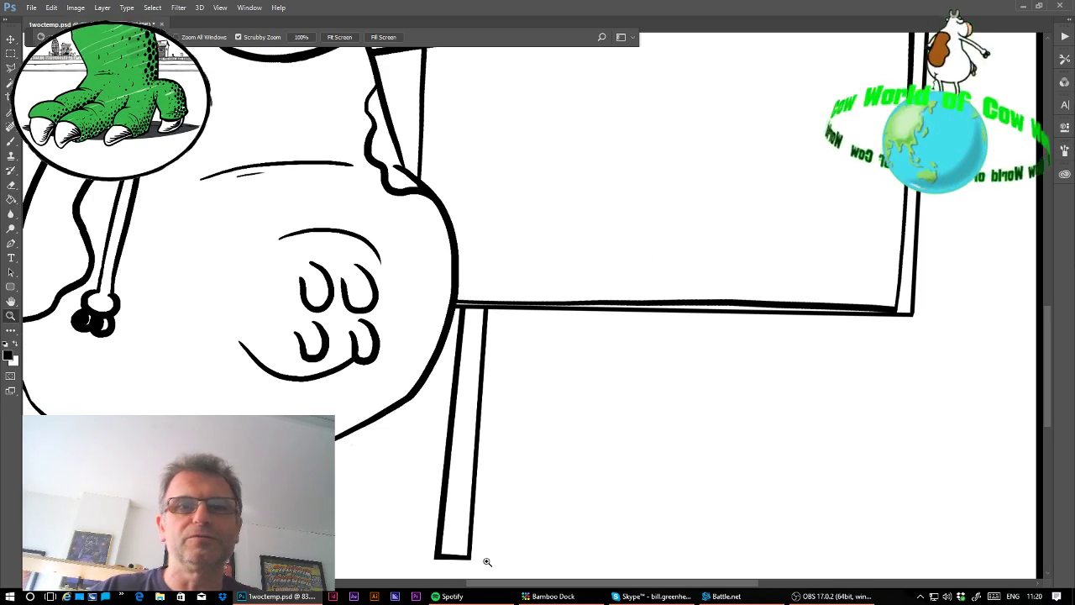
drag(487, 561, 494, 550)
click(10, 68)
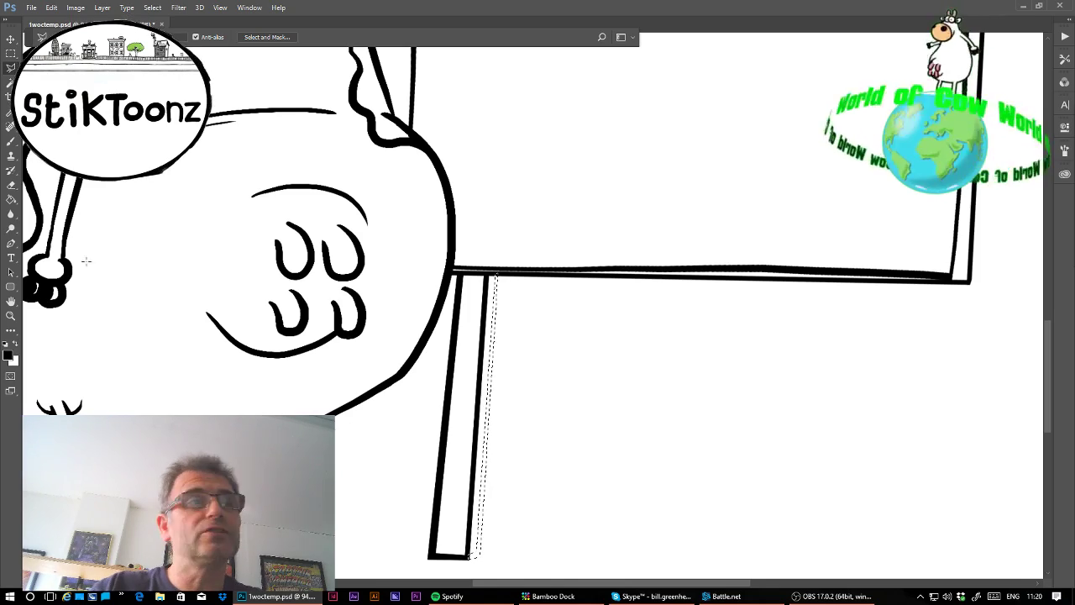
click(11, 199)
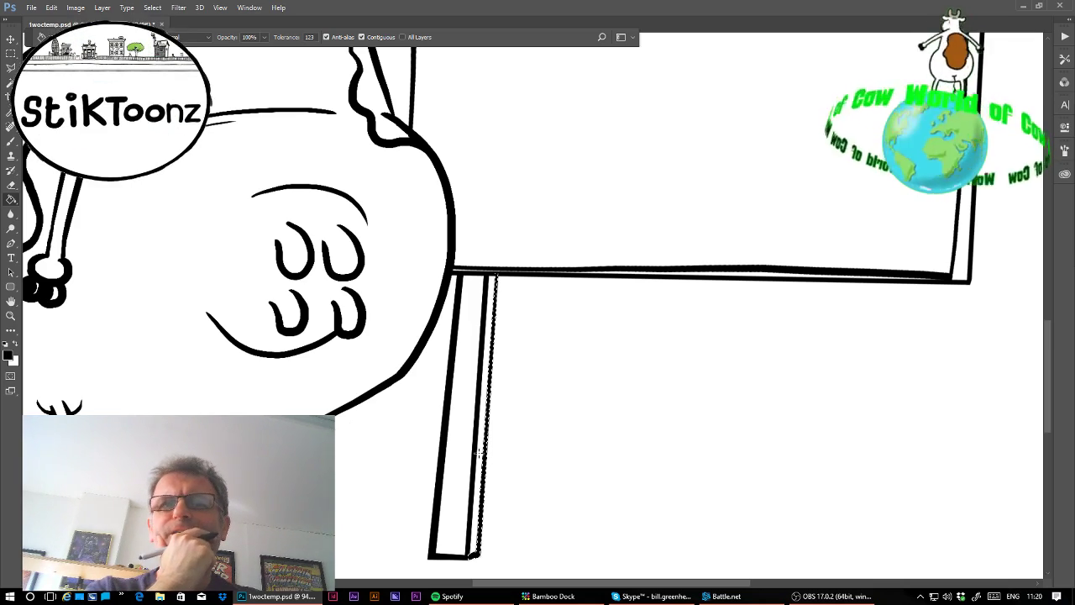
click(480, 453)
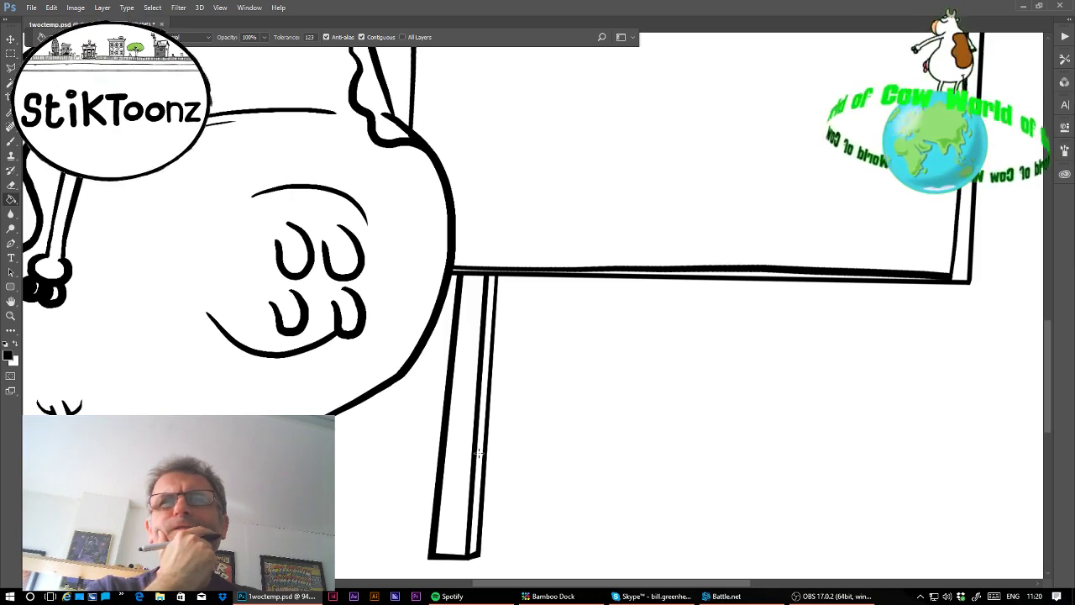
- Lasso the whole leg, duplicate it and place the copy under the board's right end
click(10, 68)
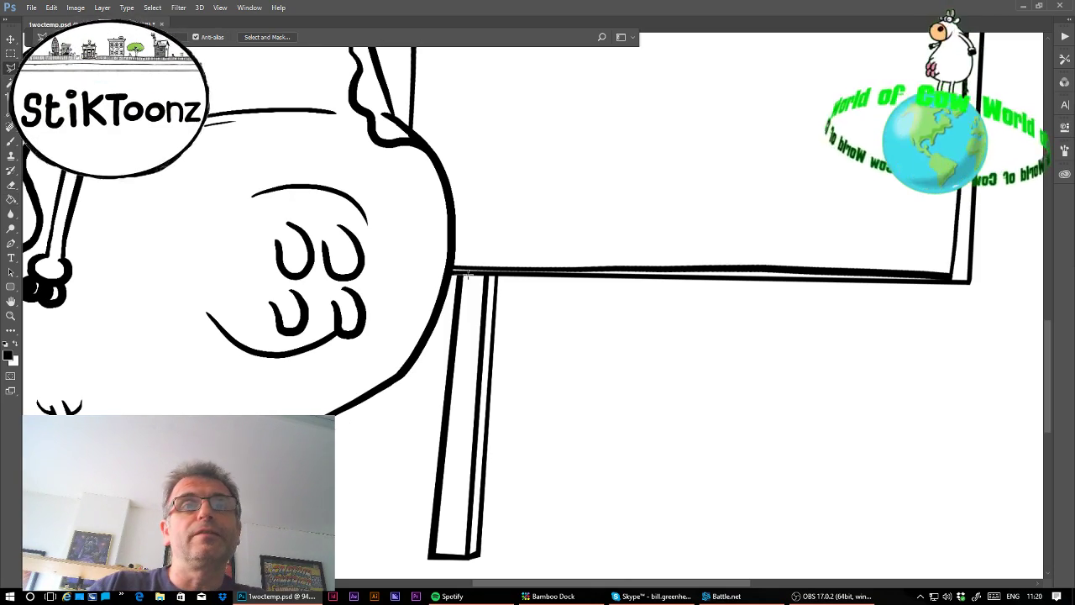
mouse_move(501, 276)
mouse_down()
mouse_move(512, 542)
mouse_move(427, 576)
mouse_up()
drag(428, 434, 437, 334)
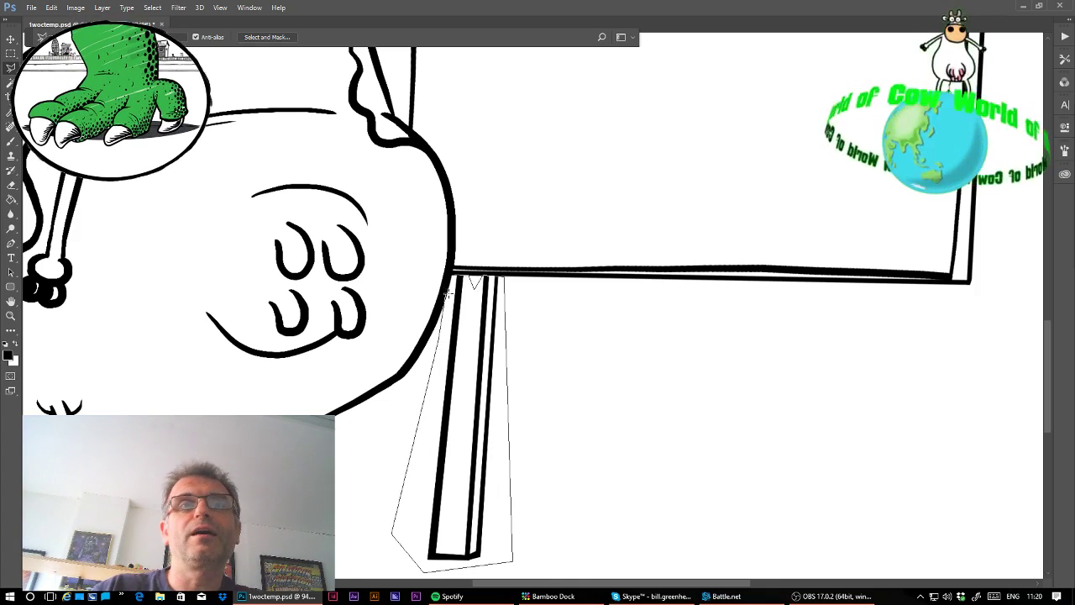
drag(459, 283, 440, 321)
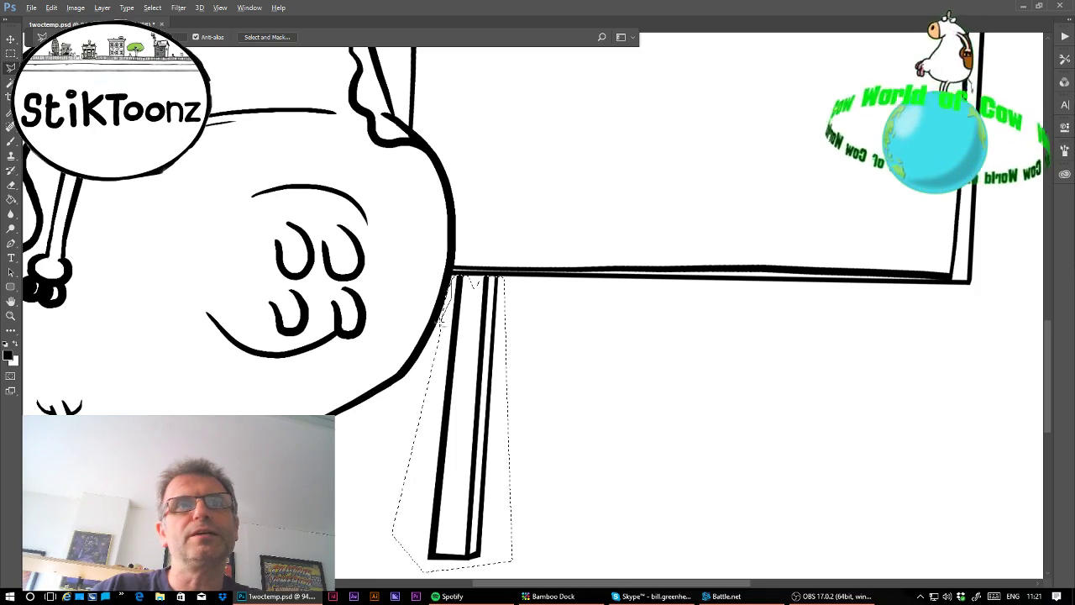
double_click(425, 293)
key(ctrl+j)
mouse_move(537, 375)
ctrl+mouse_down()
mouse_move(523, 382)
mouse_move(970, 366)
mouse_move(961, 387)
ctrl+mouse_up()
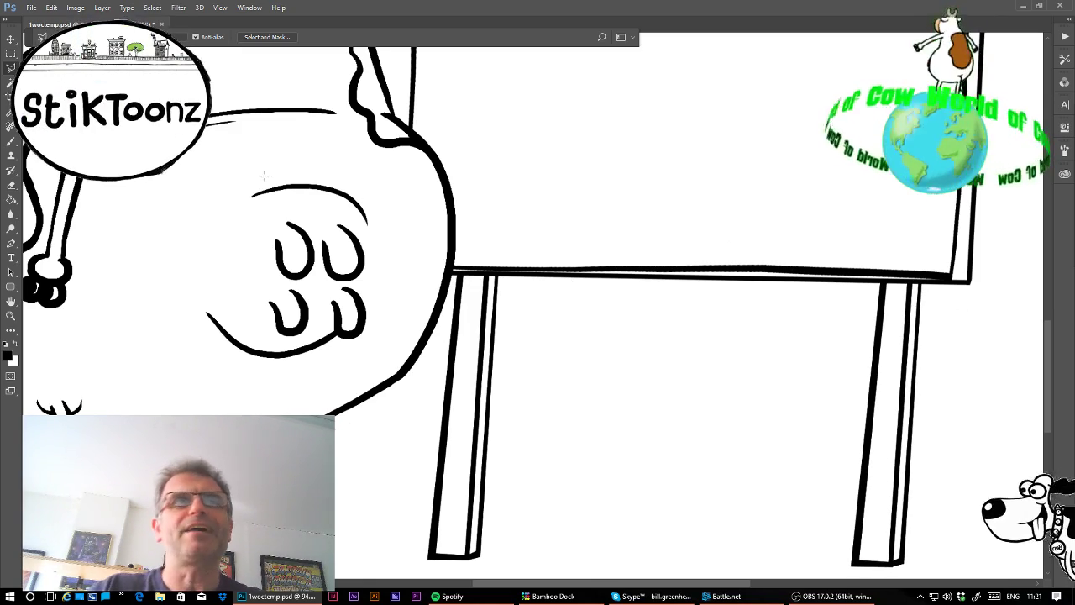
- Trim the outer edge line of the board's right leg with a narrow Polygonal Lasso selection and deselect it
click(920, 285)
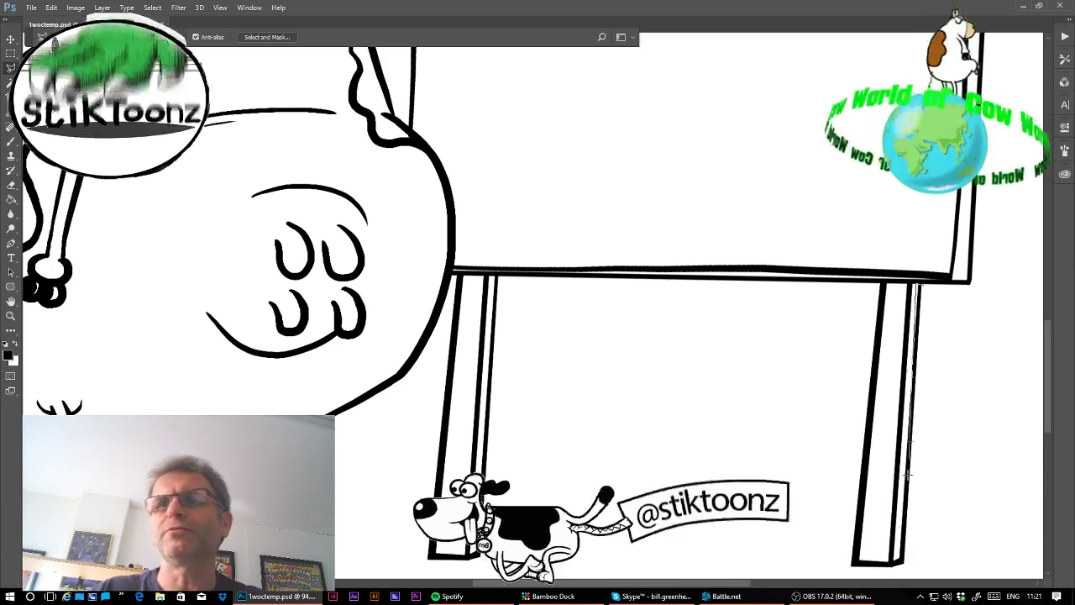
click(899, 567)
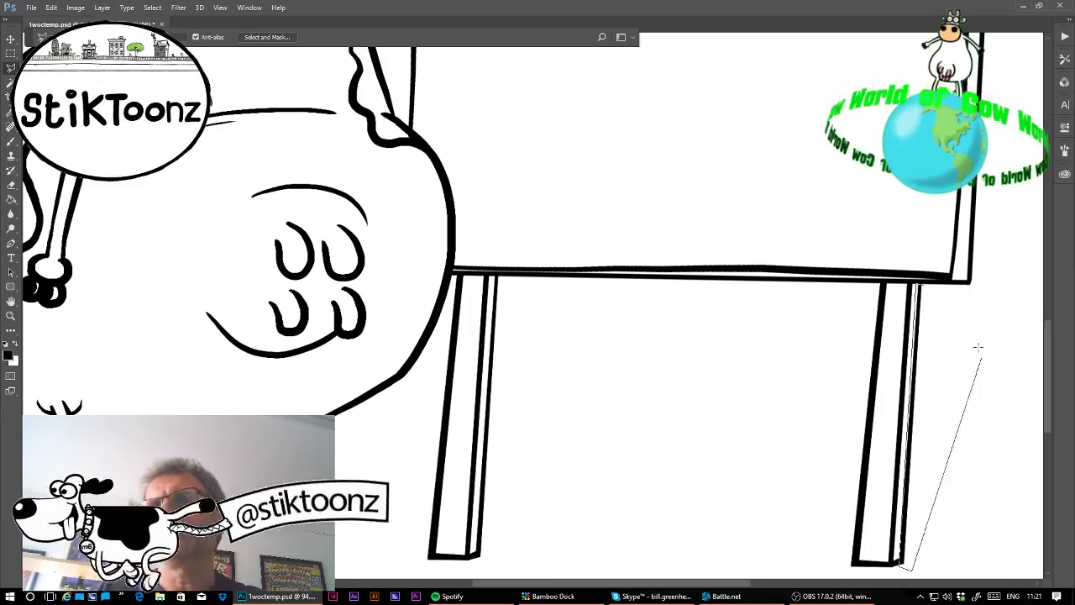
click(930, 290)
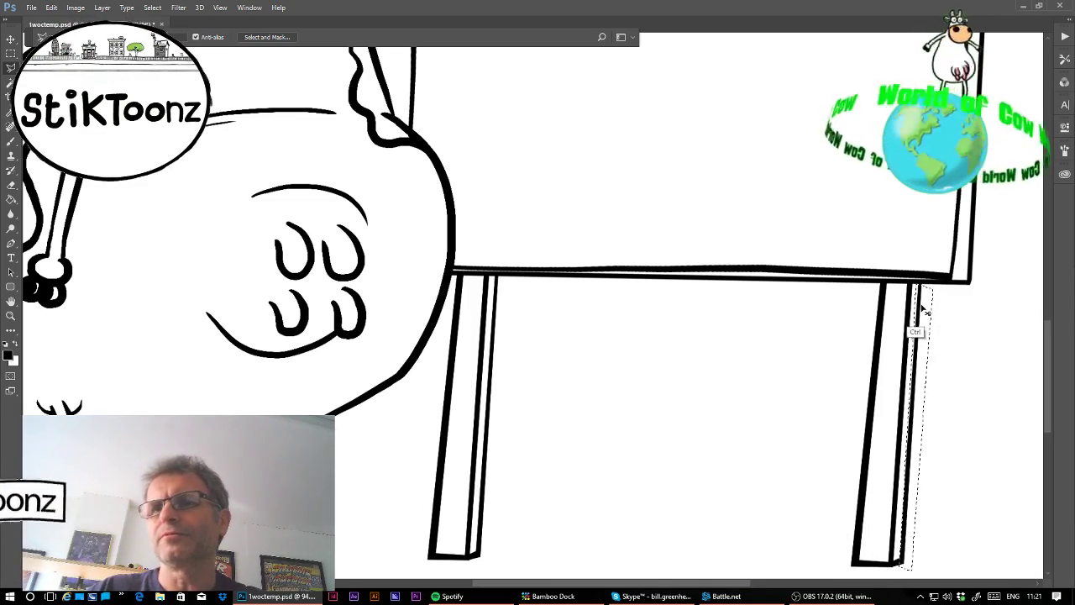
mouse_move(921, 308)
mouse_down()
mouse_move(913, 312)
mouse_move(939, 287)
mouse_up()
key(ctrl+d)
- Lasso the stray black pixels under the board's bottom edge beside the right leg, delete them and deselect
click(10, 315)
click(11, 141)
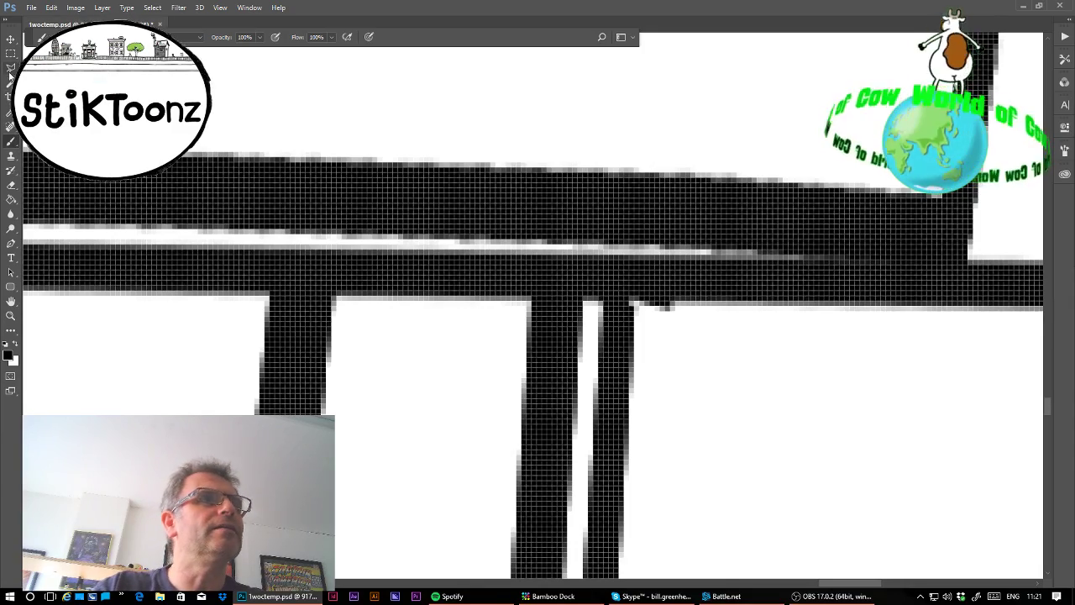
click(10, 70)
mouse_move(649, 304)
mouse_down()
mouse_move(684, 355)
mouse_move(715, 326)
mouse_move(654, 307)
mouse_up()
key(Delete)
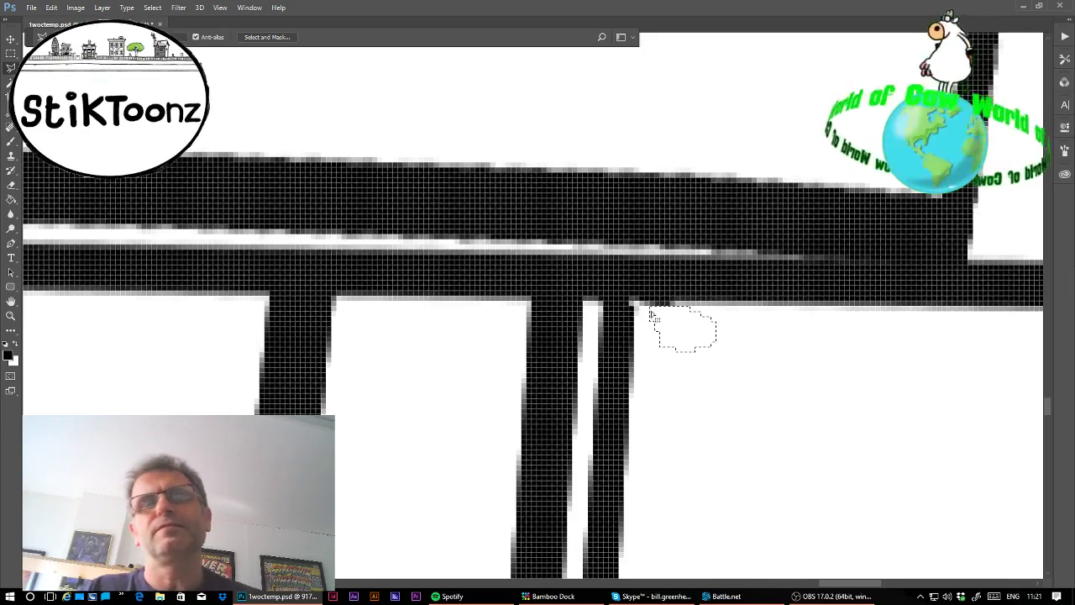
key(ctrl+d)
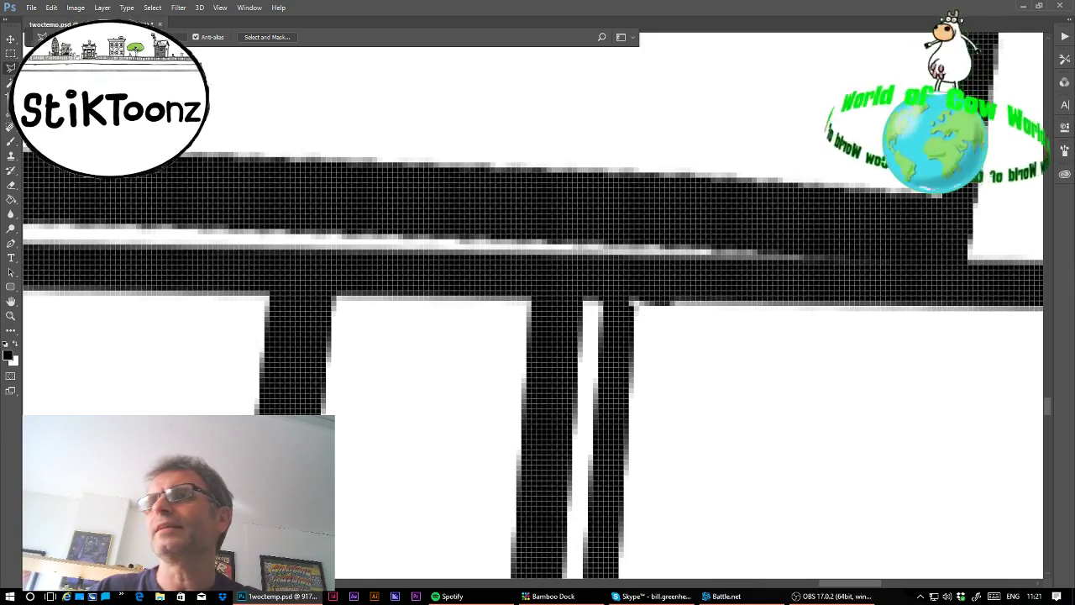
- Outline a narrow, slanted third leg as a hollow frame with a centre divider under the middle of the board, using the Polygonal Lasso
key(ctrl+0)
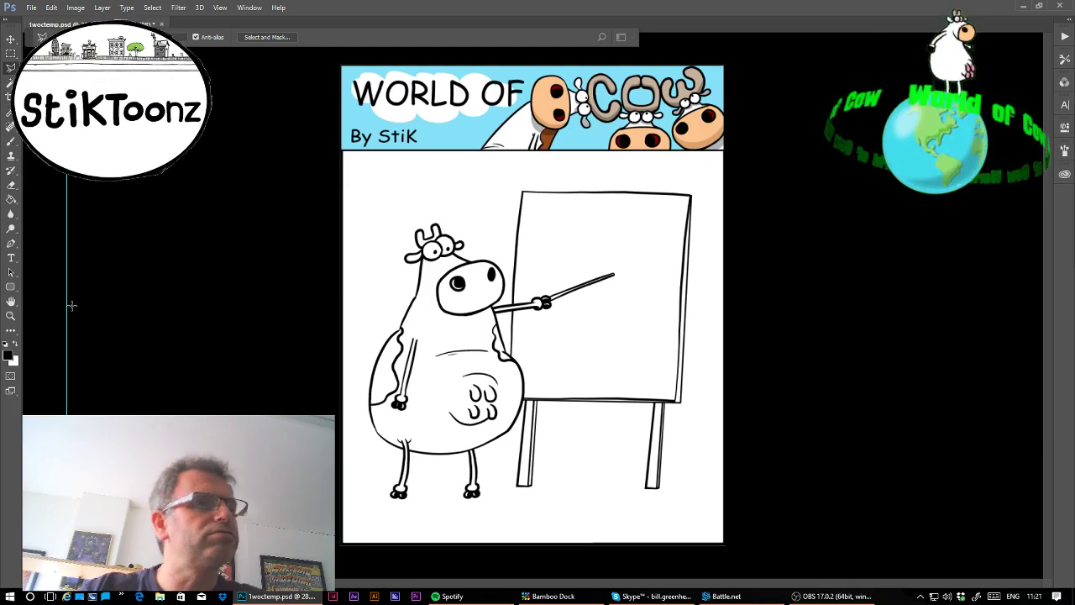
click(11, 315)
click(631, 426)
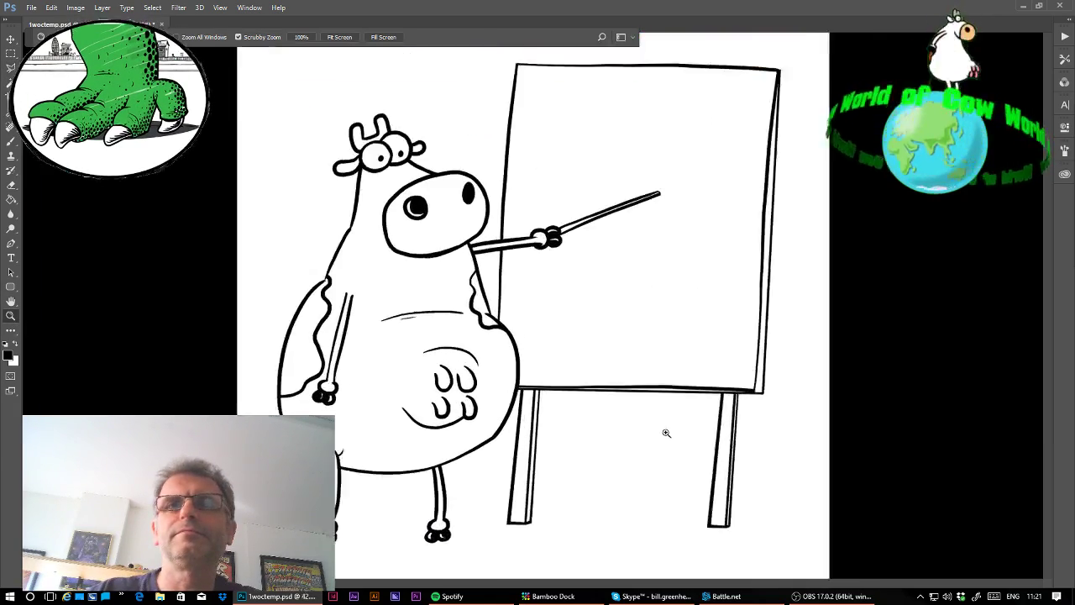
click(667, 432)
click(11, 68)
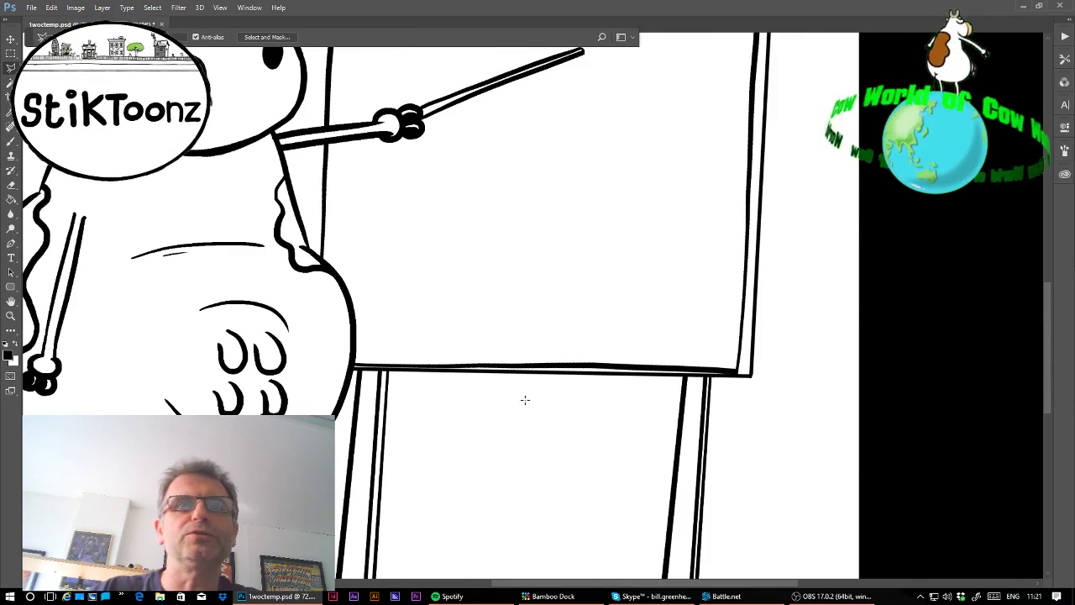
click(524, 373)
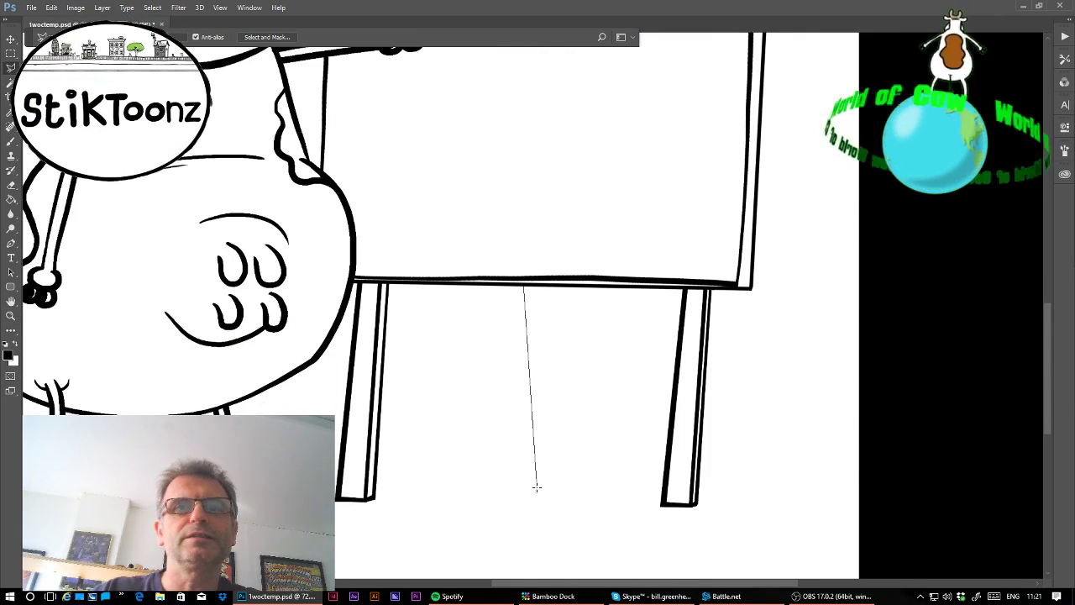
click(536, 486)
click(563, 486)
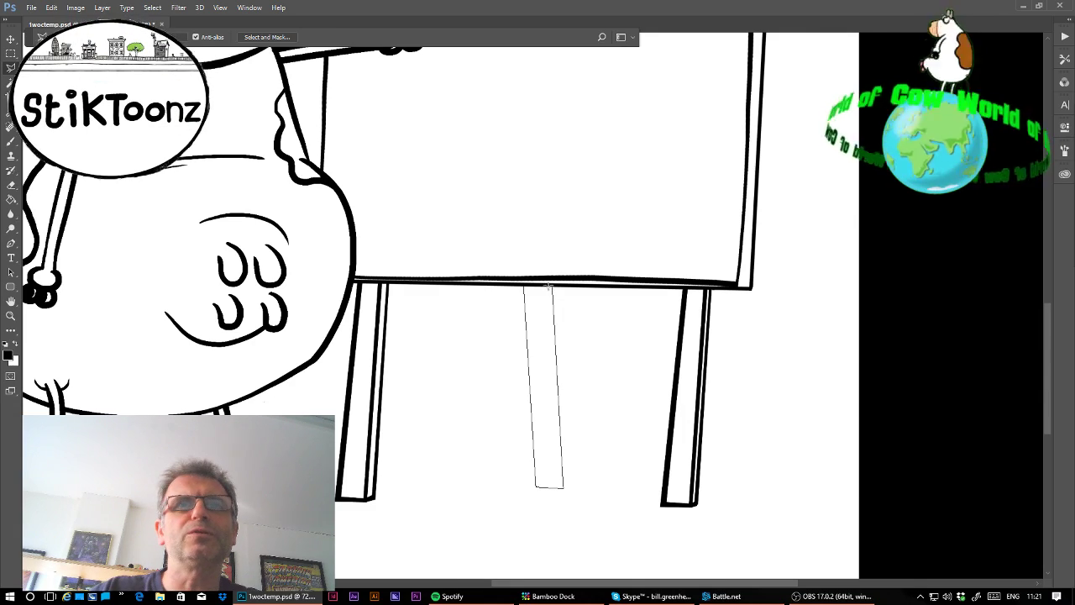
click(550, 287)
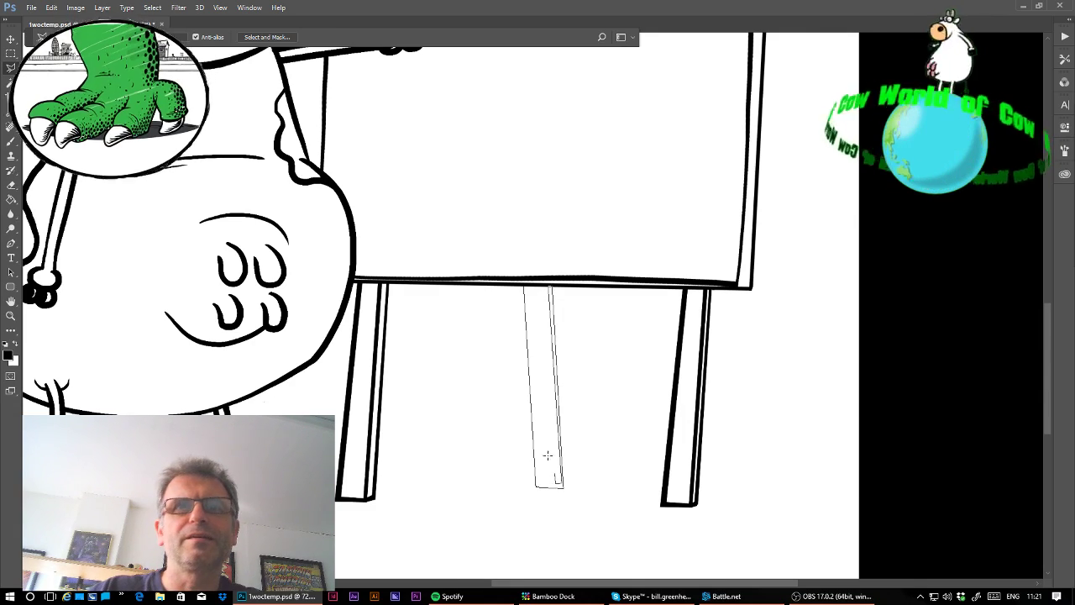
click(543, 287)
click(538, 288)
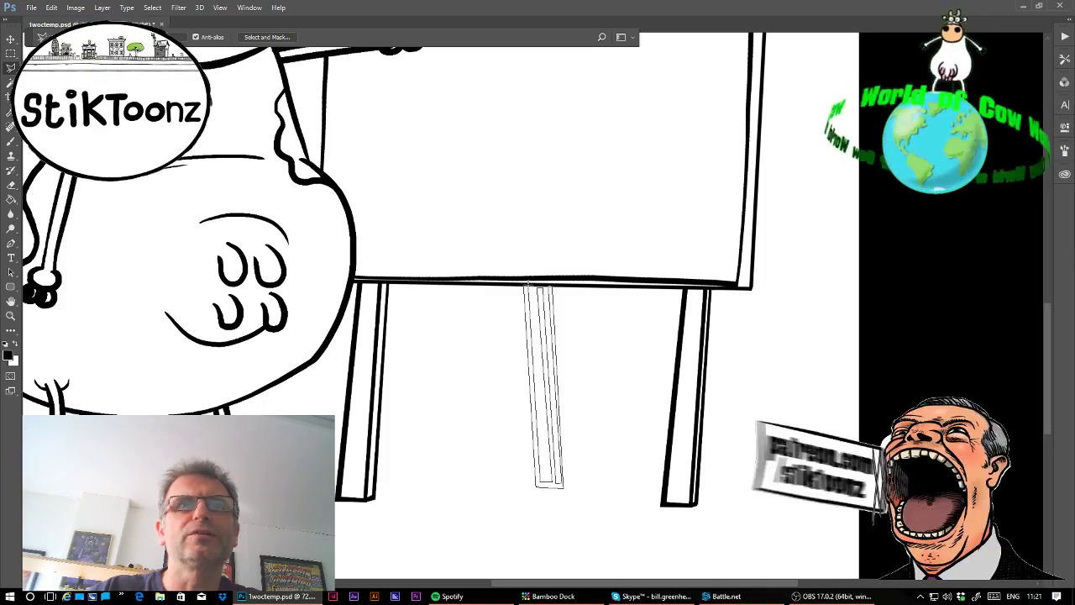
- Fill the middle leg's frame selection with black using the Paint Bucket and deselect it
key(g)
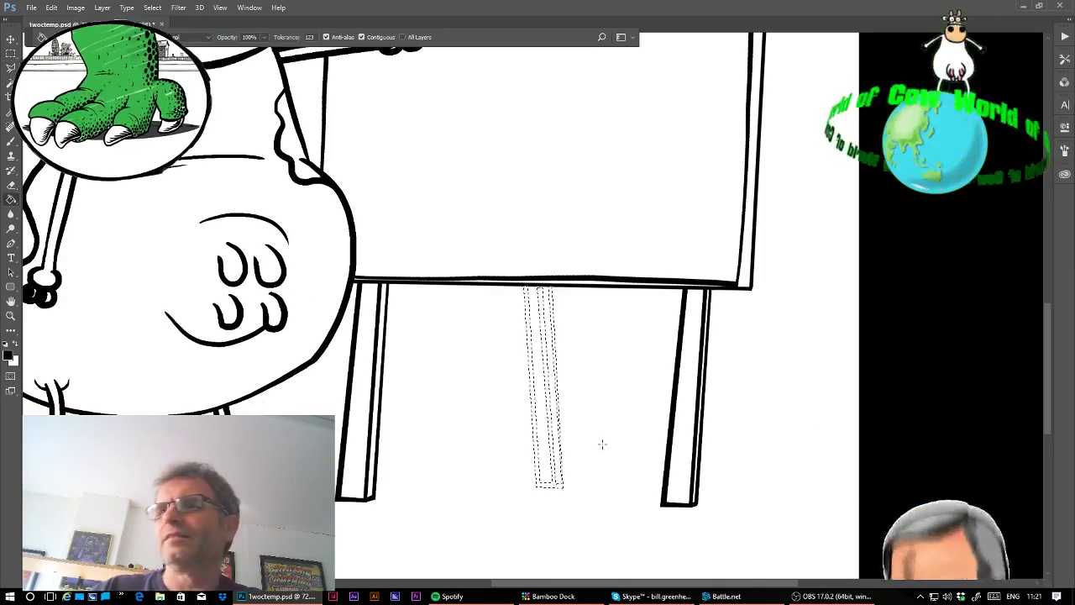
click(560, 450)
key(ctrl+d)
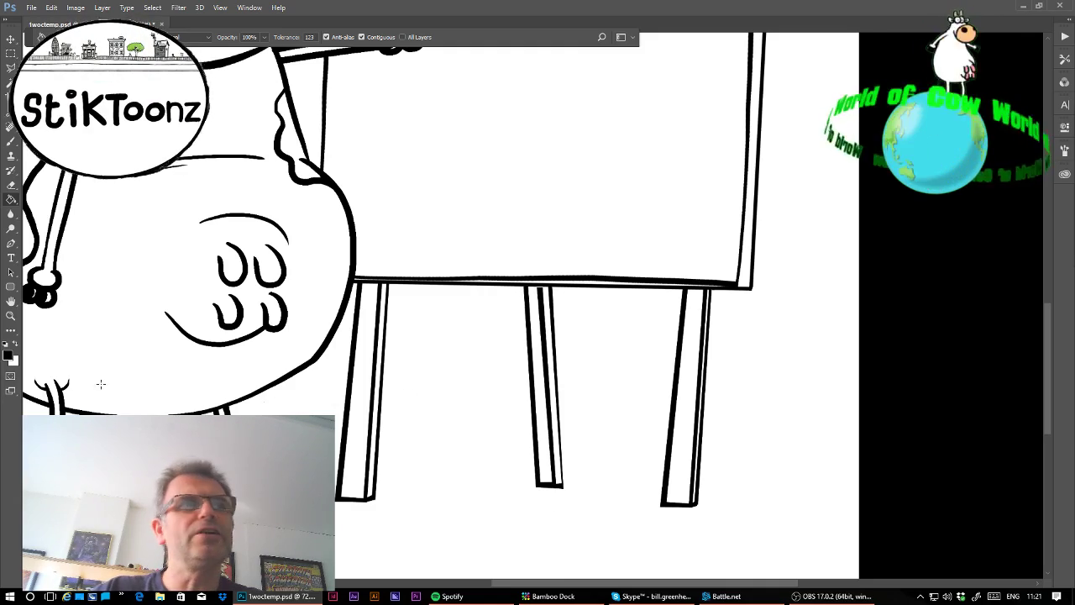
- Brush black over the gap above the middle leg's centre line to join it to the board's bottom edge
click(10, 316)
drag(562, 284, 672, 307)
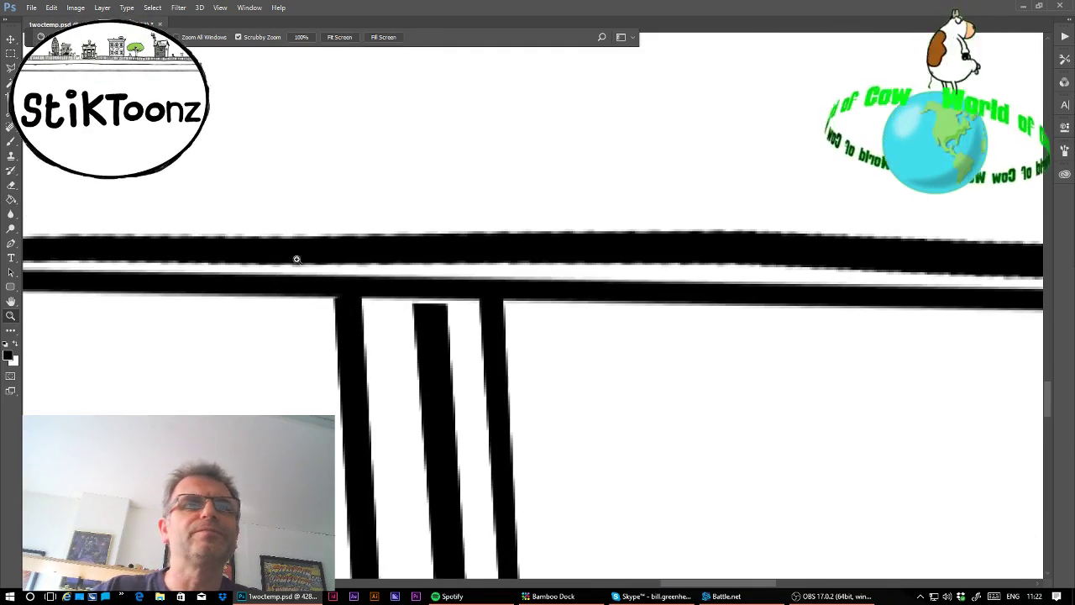
key(b)
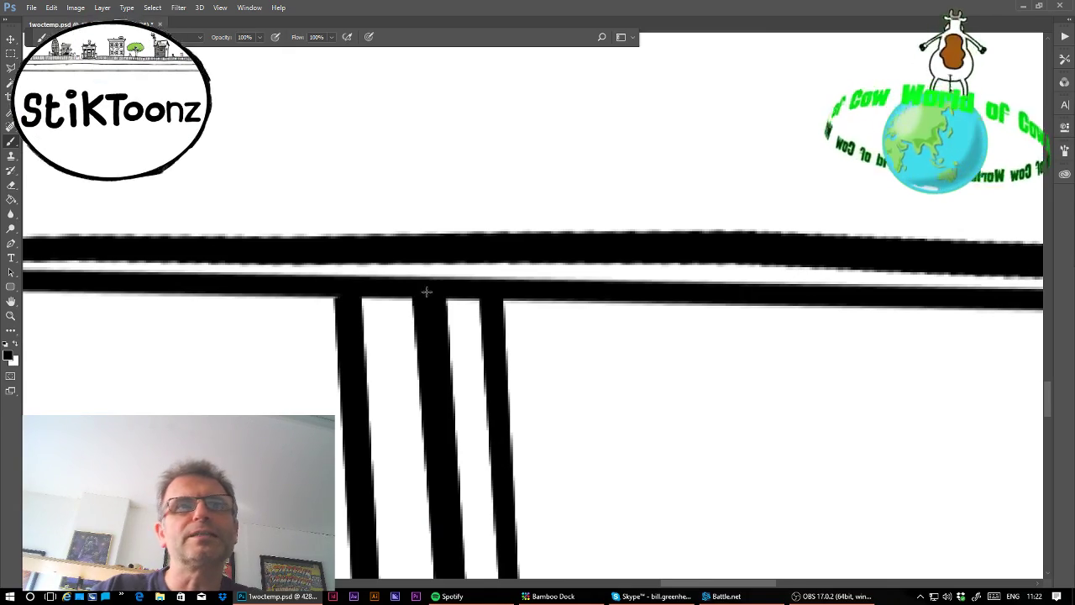
scroll(541, 312, down, 20)
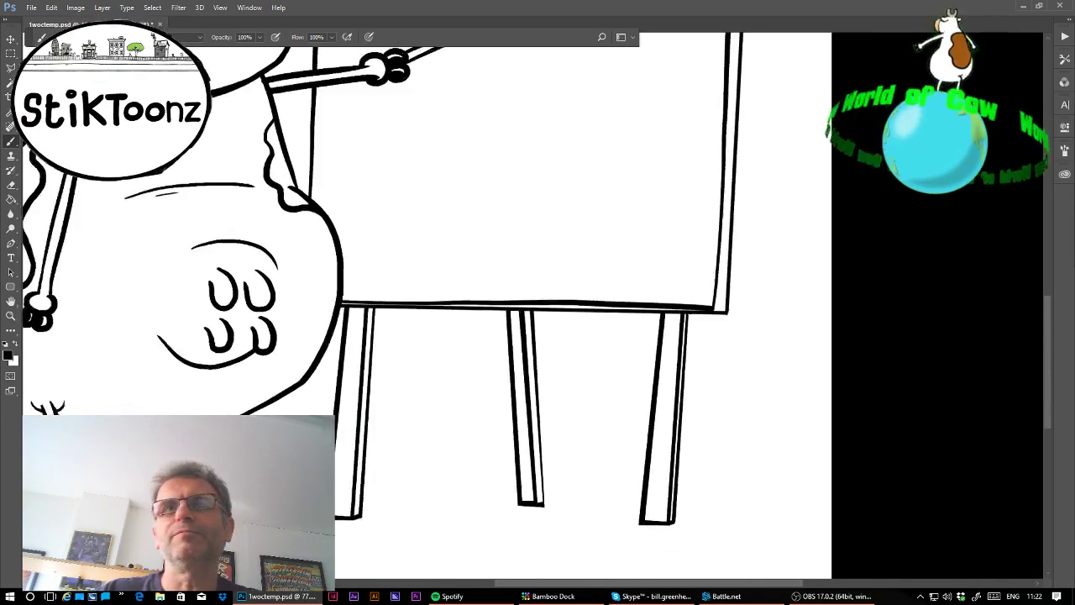
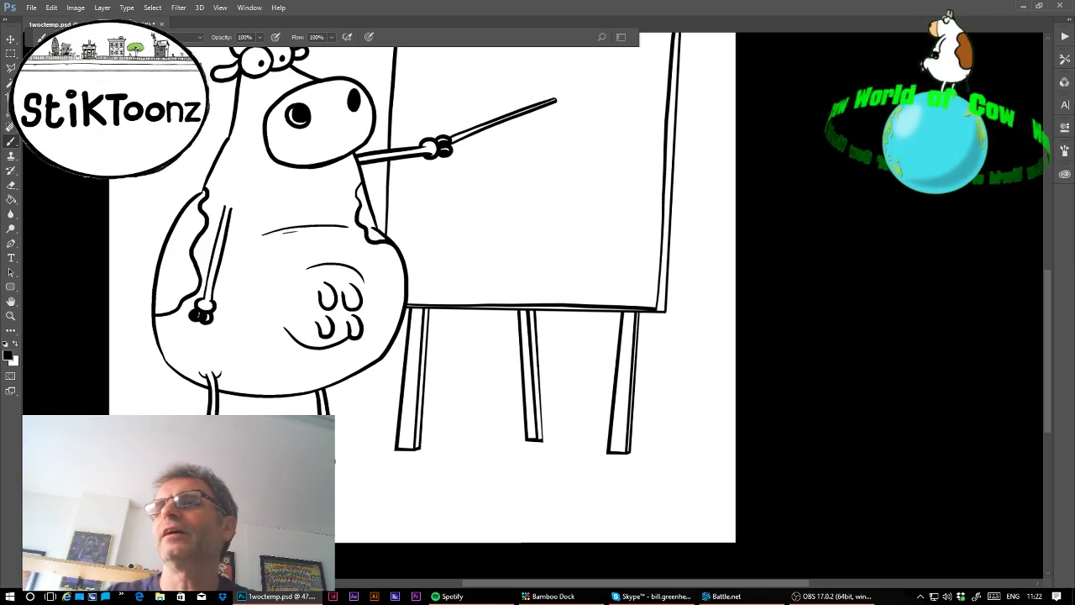
- Scale the cow and board drawing down to 82.78% with Free Transform and reposition it below the title banner
drag(538, 252, 557, 355)
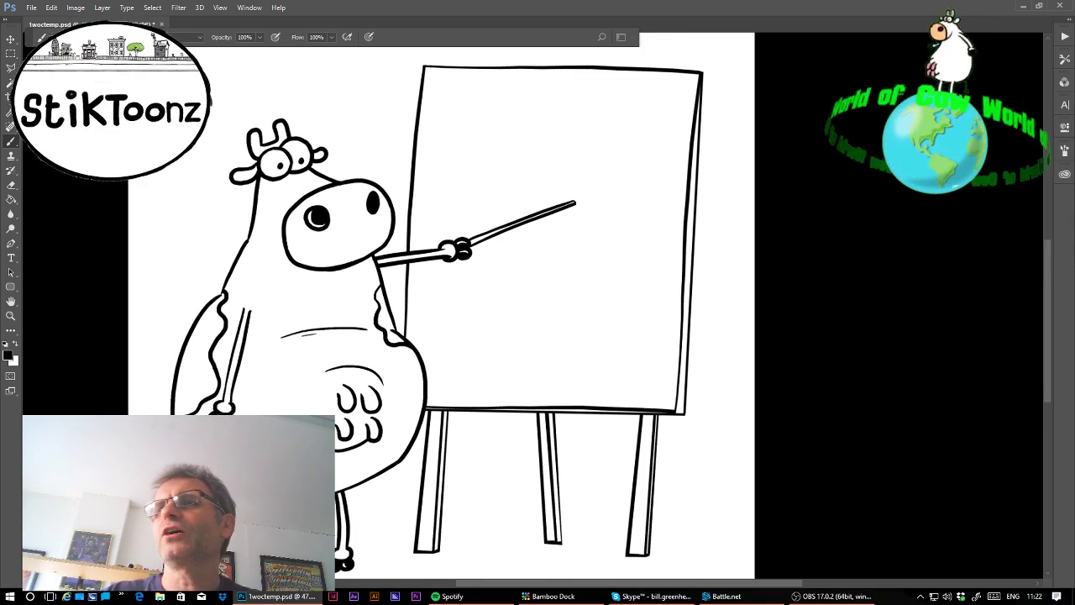
scroll(519, 299, up, 1)
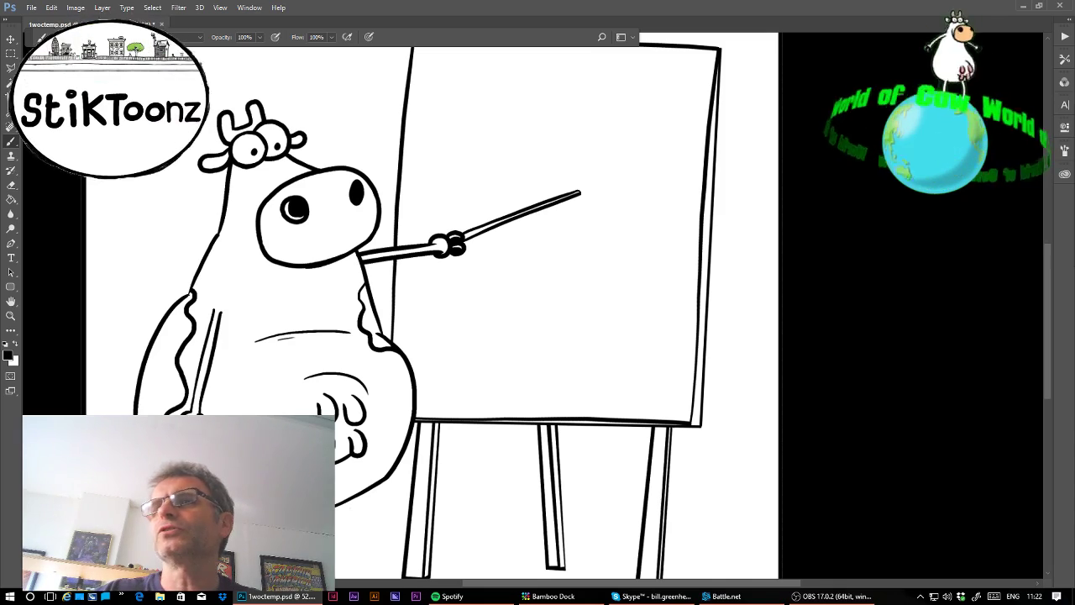
scroll(532, 304, down, 10)
scroll(533, 304, up, 2)
click(57, 8)
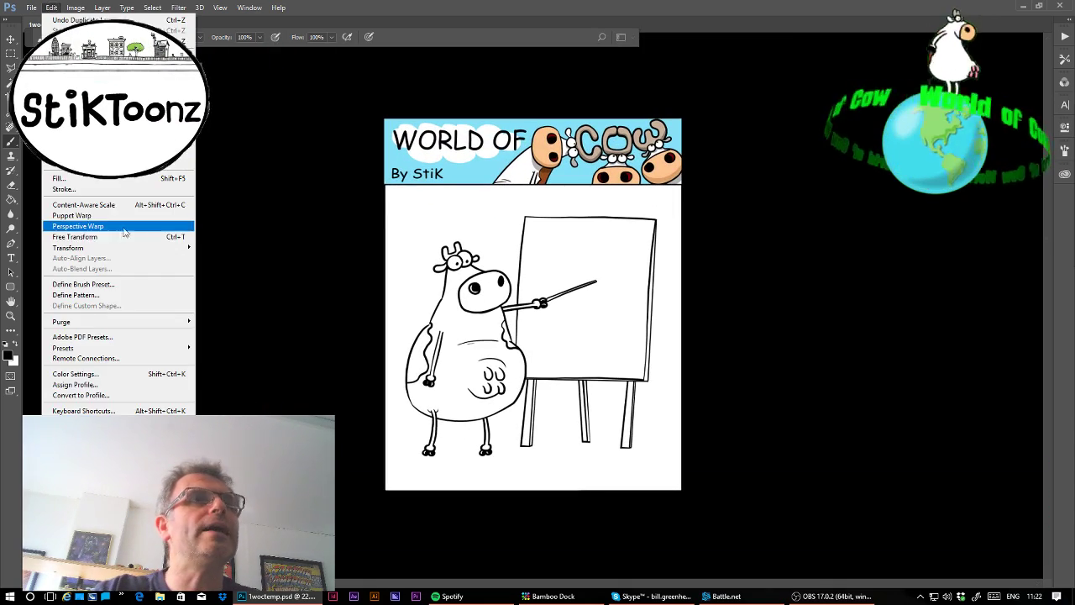
click(114, 235)
drag(686, 208, 637, 244)
drag(600, 283, 599, 268)
click(219, 37)
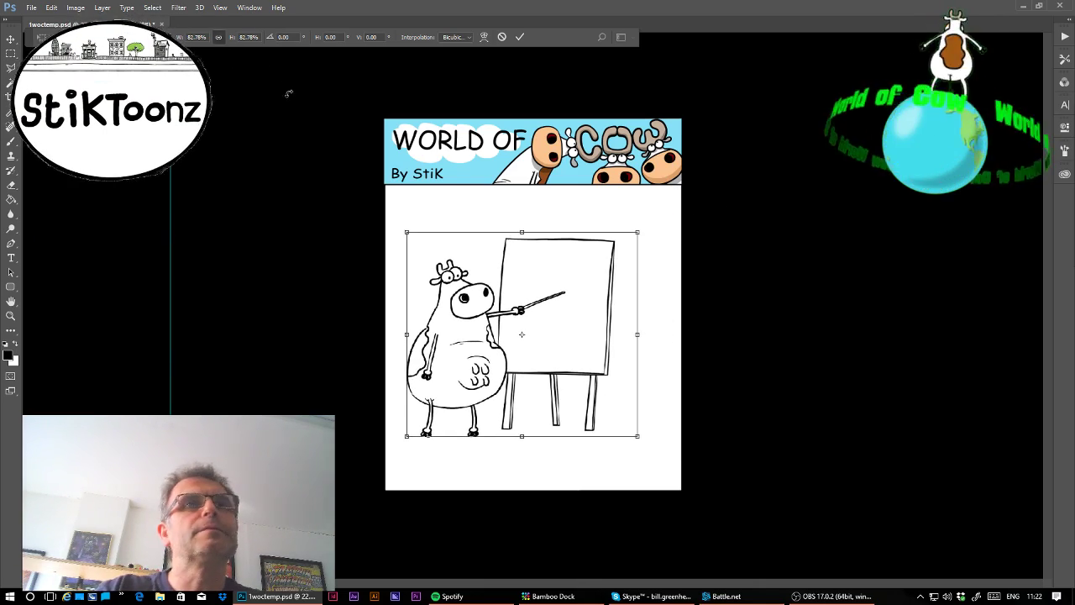
double_click(543, 250)
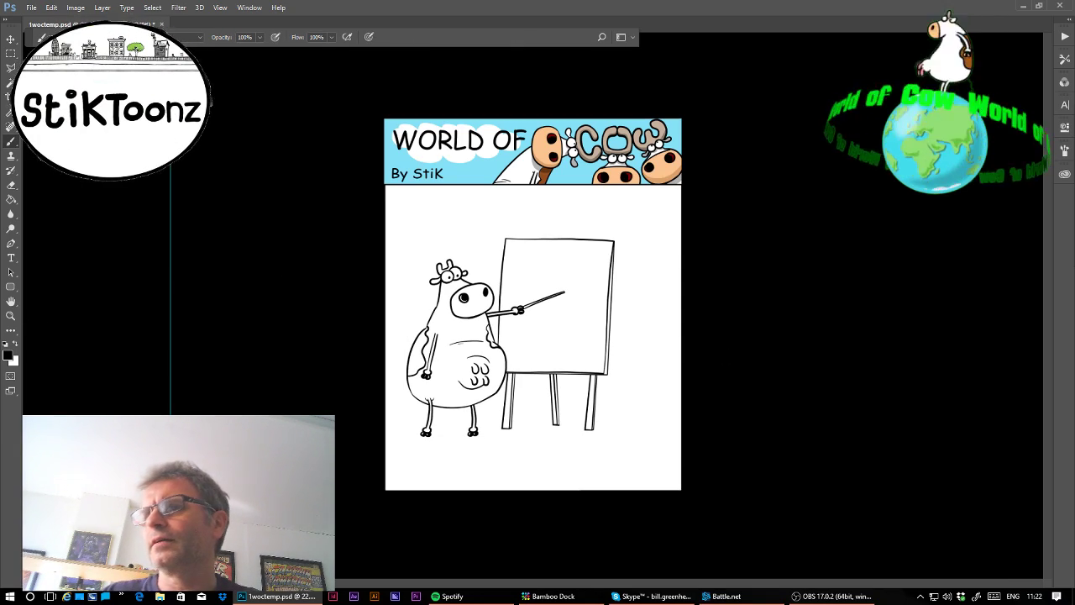
- Handwrite the word "Planning" in blue with the Brush across the upper part of the board
click(11, 315)
drag(557, 247, 632, 263)
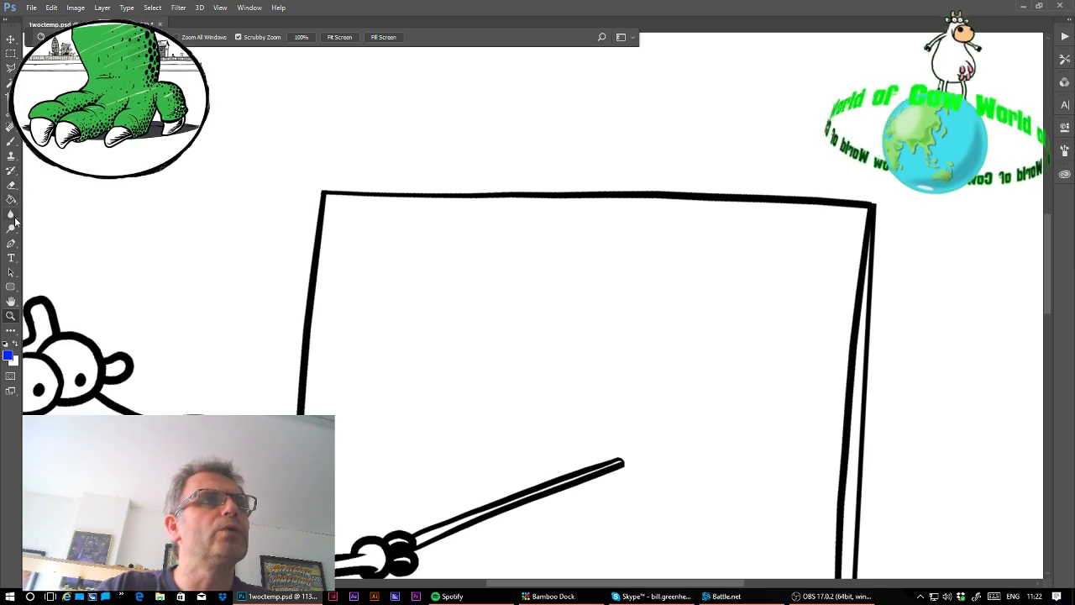
click(11, 141)
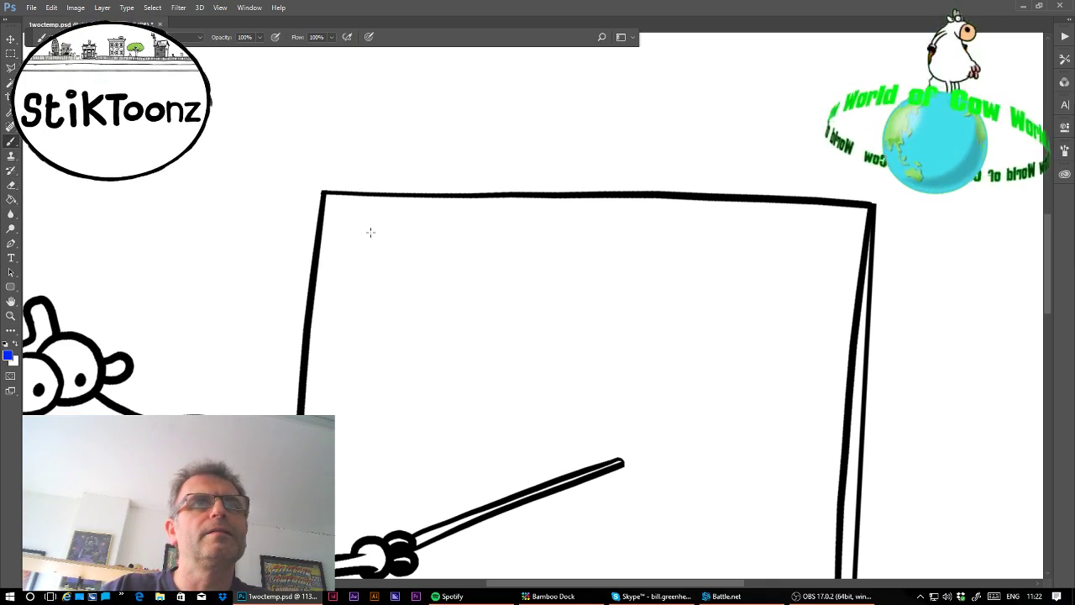
drag(373, 229, 371, 295)
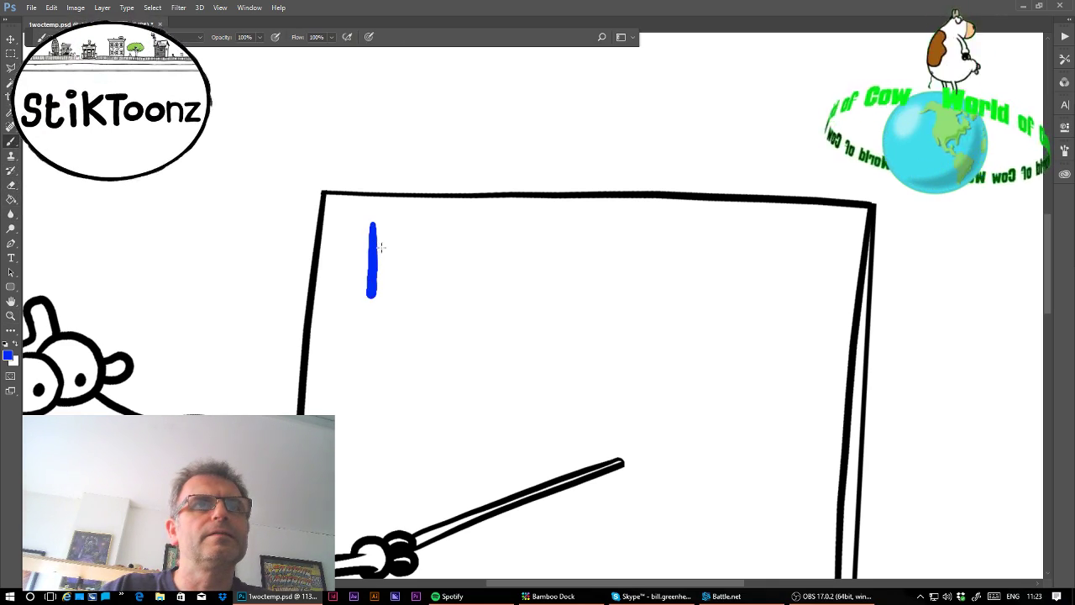
mouse_move(373, 225)
mouse_down()
mouse_move(405, 233)
mouse_move(393, 257)
mouse_move(372, 263)
mouse_up()
drag(421, 226, 420, 297)
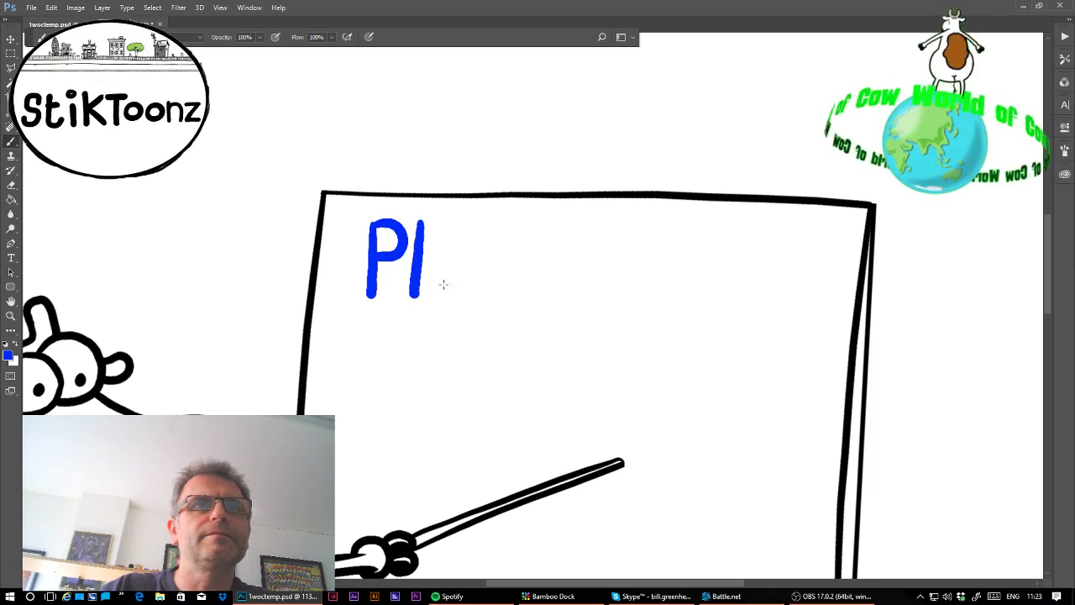
mouse_move(464, 256)
mouse_down()
mouse_move(435, 271)
mouse_move(445, 295)
mouse_move(468, 294)
mouse_move(475, 280)
mouse_move(478, 296)
mouse_up()
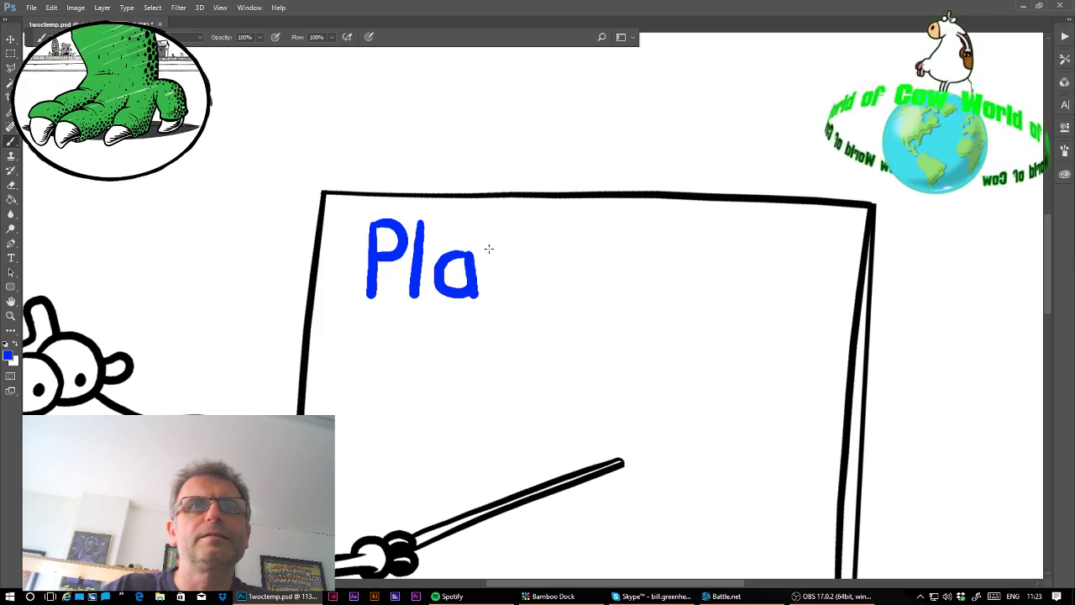
mouse_move(489, 249)
mouse_down()
mouse_move(490, 294)
mouse_move(492, 264)
mouse_move(507, 256)
mouse_move(526, 296)
mouse_up()
mouse_move(547, 256)
mouse_down()
mouse_move(550, 291)
mouse_move(549, 261)
mouse_move(570, 256)
mouse_move(604, 297)
mouse_up()
click(602, 242)
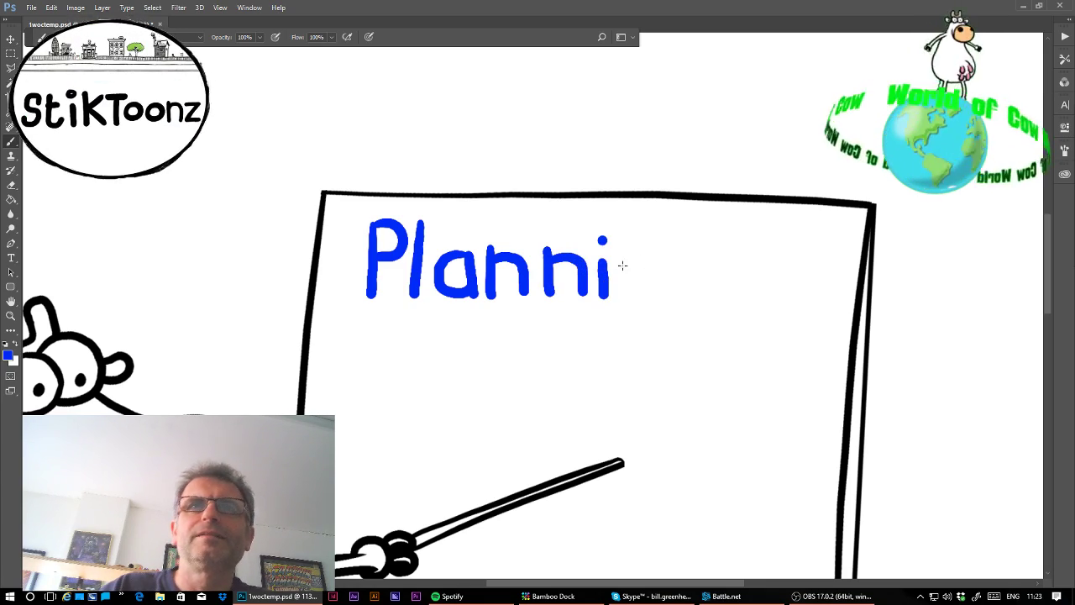
mouse_move(626, 252)
mouse_down()
mouse_move(628, 295)
mouse_move(633, 268)
mouse_move(650, 262)
mouse_move(663, 296)
mouse_up()
mouse_move(714, 270)
mouse_down()
mouse_move(690, 266)
mouse_move(680, 295)
mouse_move(704, 306)
mouse_move(720, 294)
mouse_move(697, 335)
mouse_move(673, 337)
mouse_move(642, 316)
mouse_up()
- Lasso the word "Planning", shift it slightly right to centre it on the board and deselect it
click(10, 67)
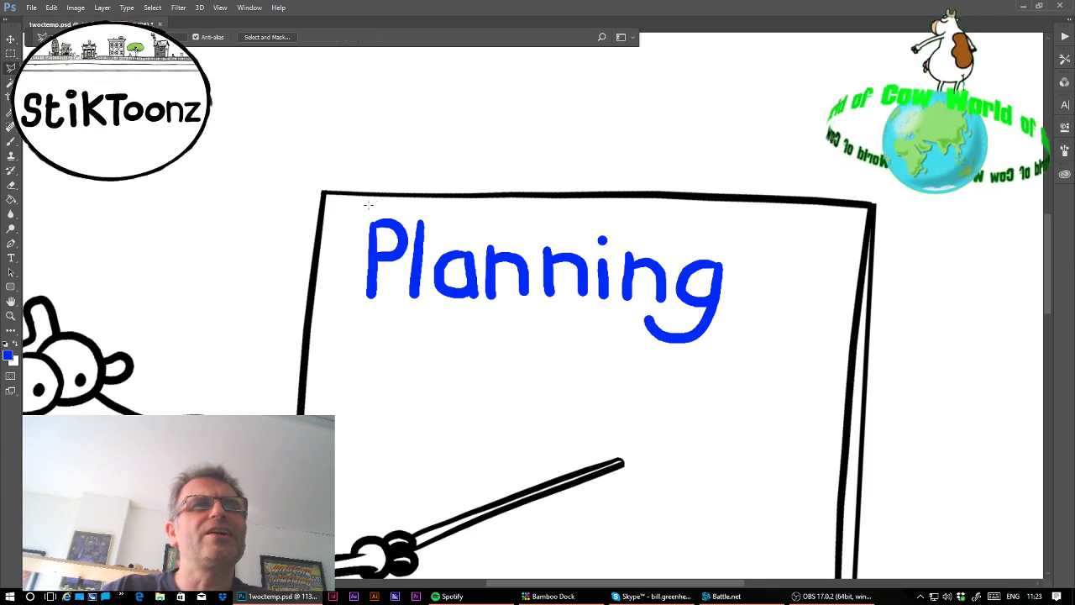
mouse_move(407, 208)
mouse_down()
mouse_move(802, 218)
mouse_move(762, 334)
mouse_move(686, 379)
mouse_move(480, 363)
mouse_move(350, 293)
mouse_move(346, 239)
mouse_up()
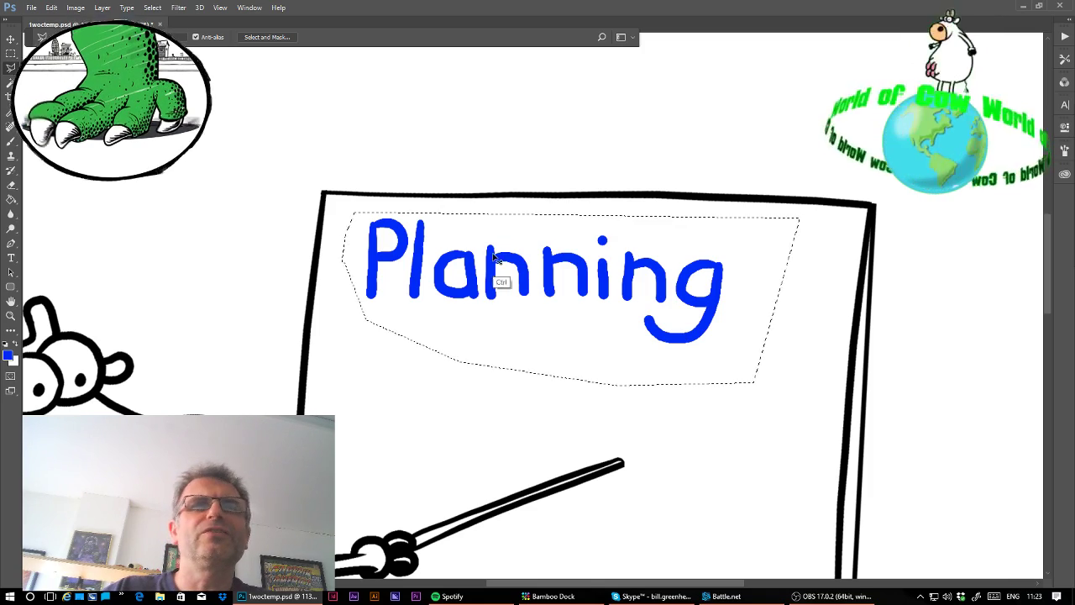
drag(500, 280, 537, 284)
key(ctrl+d)
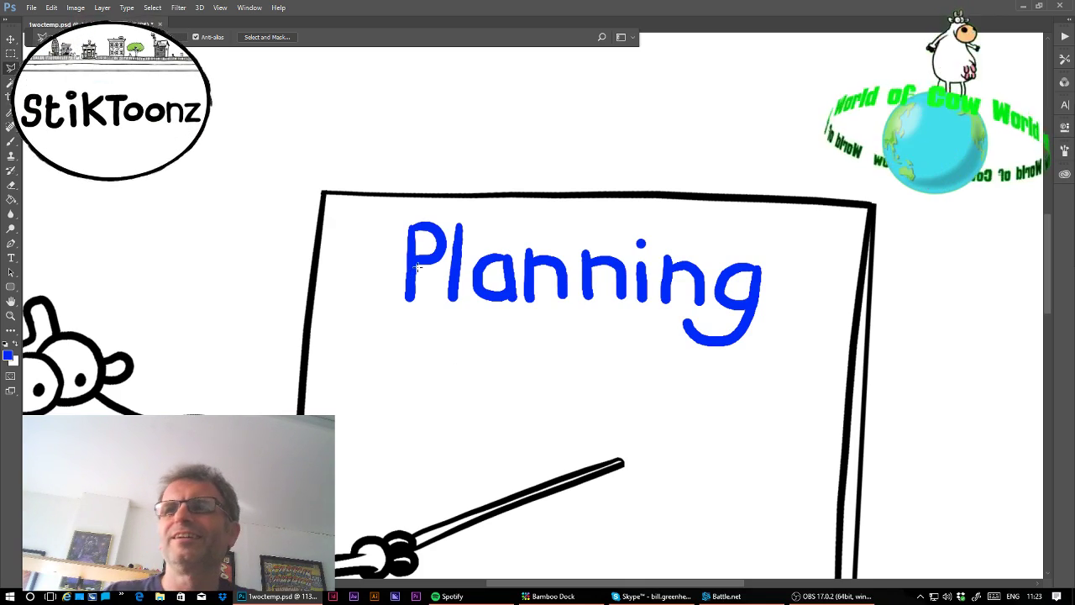
- Brush a large dark grey circle on the board below the "Planning" heading, redoing the lower arc until the outline closes
scroll(537, 302, down, 5)
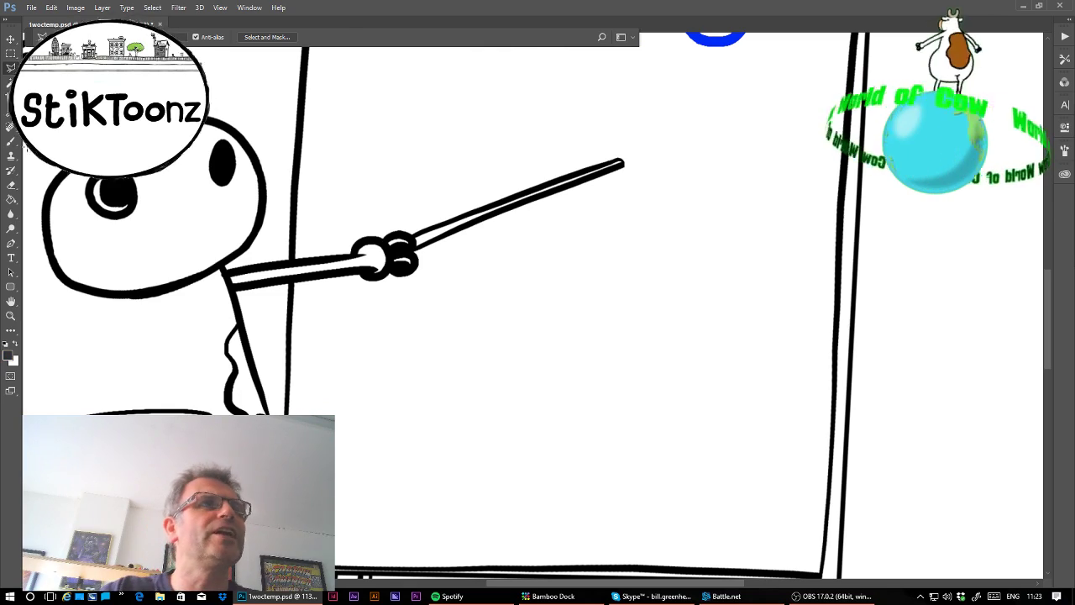
key(b)
mouse_move(479, 100)
mouse_down()
mouse_move(404, 180)
mouse_move(526, 369)
mouse_up()
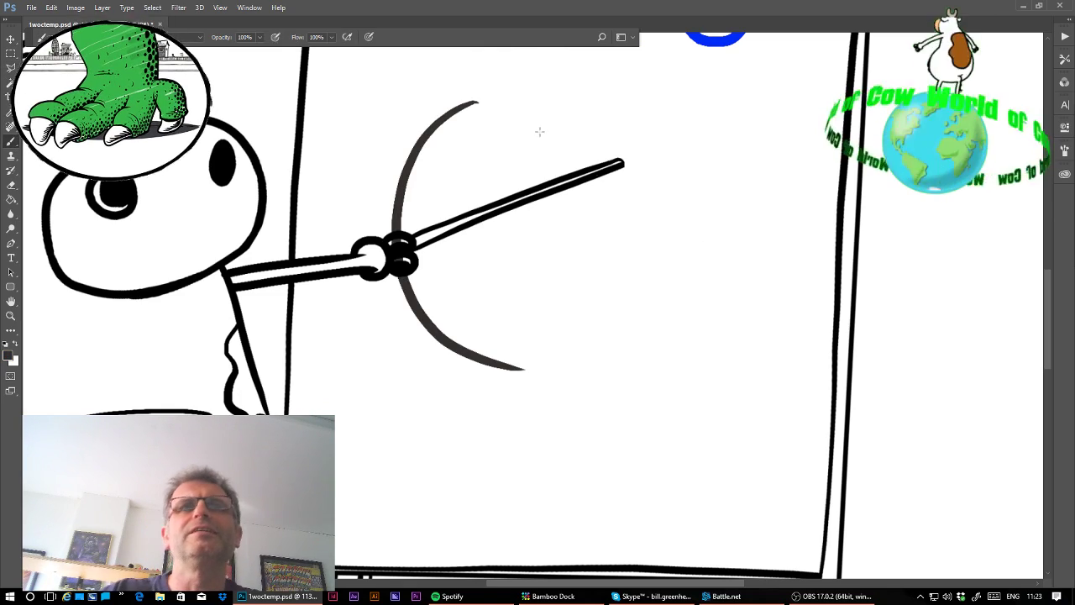
mouse_move(454, 114)
mouse_down()
mouse_move(499, 90)
mouse_move(670, 105)
mouse_move(647, 339)
mouse_move(600, 361)
mouse_up()
drag(492, 361, 602, 357)
key(ctrl+z)
key(ctrl+z)
drag(490, 360, 578, 364)
key(ctrl+z)
drag(500, 368, 628, 353)
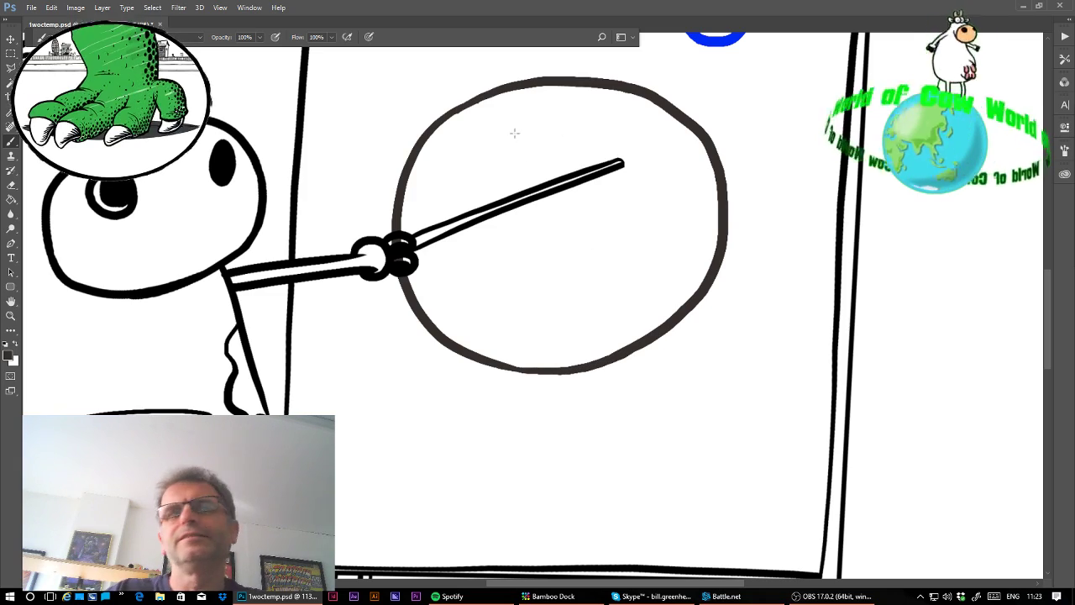
- Brush a thinner dark grey spiral inside the circle, winding inward to its centre
mouse_move(556, 115)
mouse_down()
mouse_move(557, 303)
mouse_move(505, 216)
mouse_move(557, 240)
mouse_move(562, 215)
mouse_move(547, 248)
mouse_move(527, 249)
mouse_move(576, 243)
mouse_move(555, 228)
mouse_up()
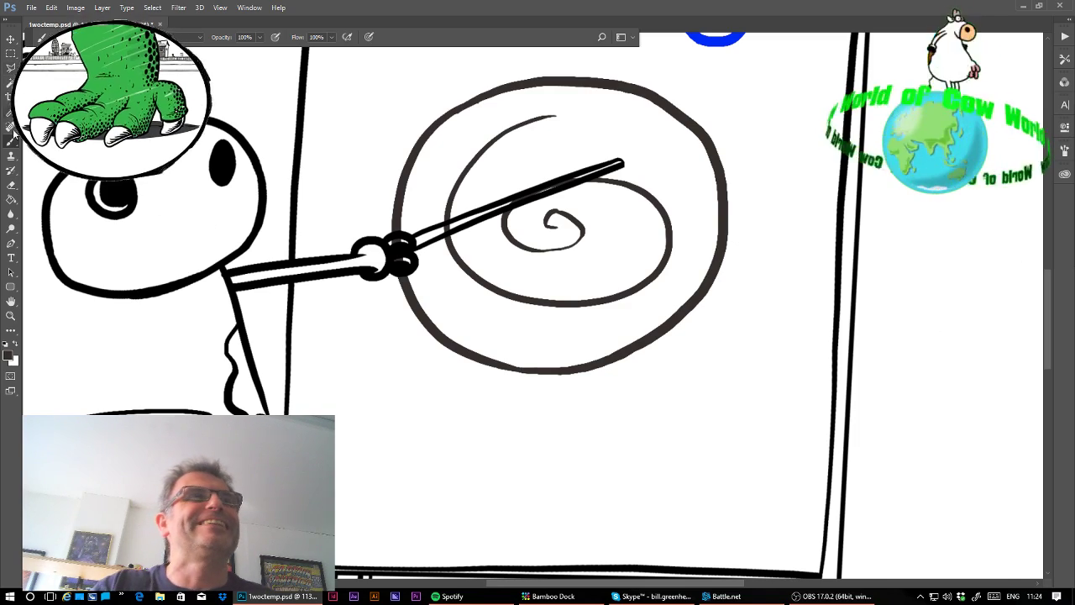
click(11, 184)
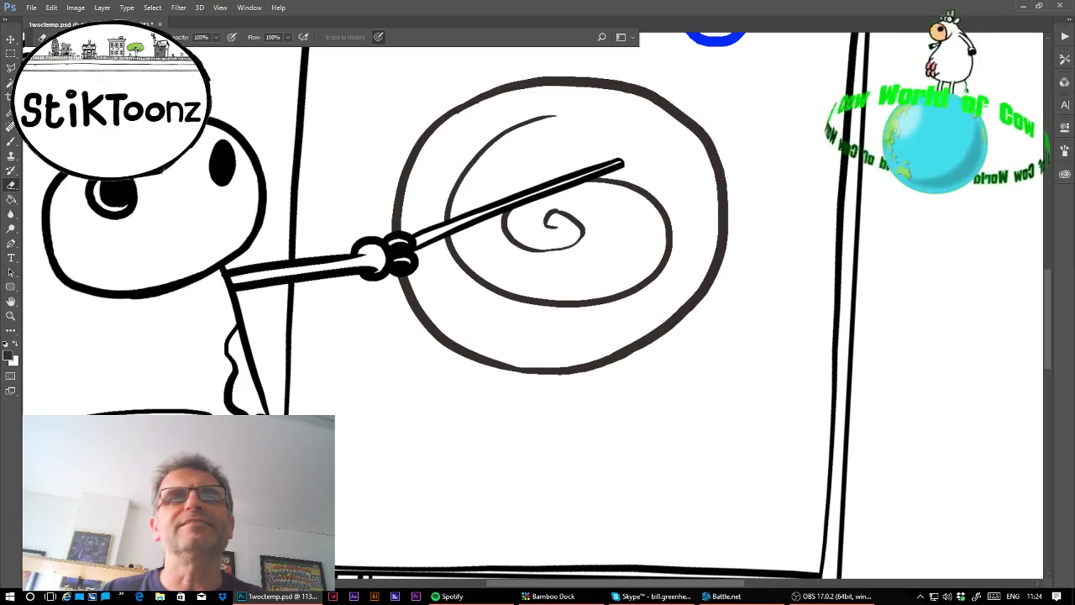
mouse_move(554, 225)
mouse_down()
mouse_move(504, 412)
mouse_move(519, 341)
mouse_move(535, 335)
mouse_up()
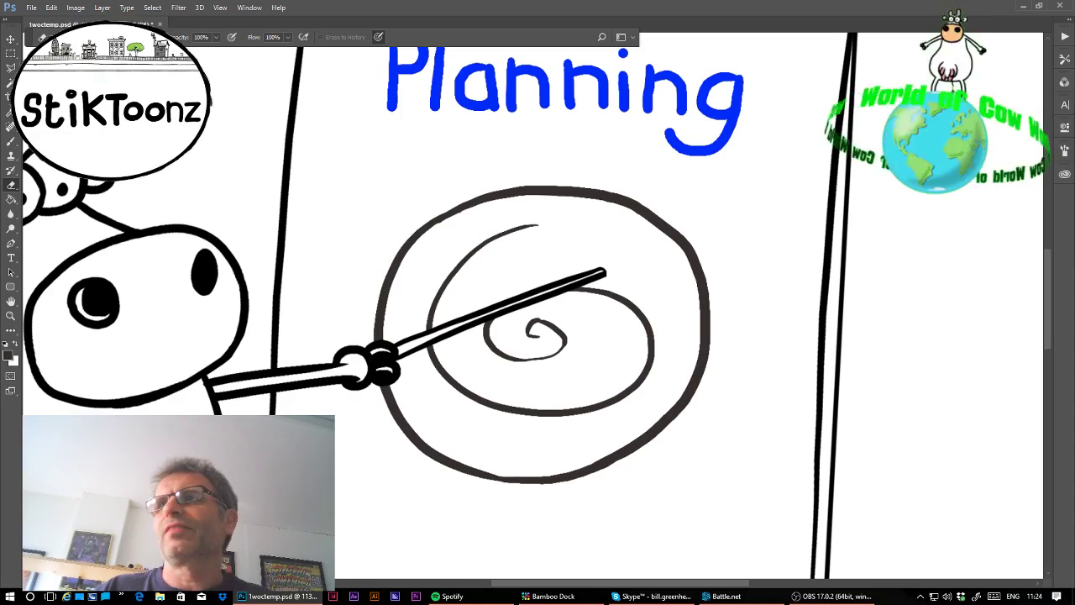
- Brush a thick, solid red X on the empty ground below the board's legs
drag(504, 538, 599, 69)
drag(555, 378, 479, 132)
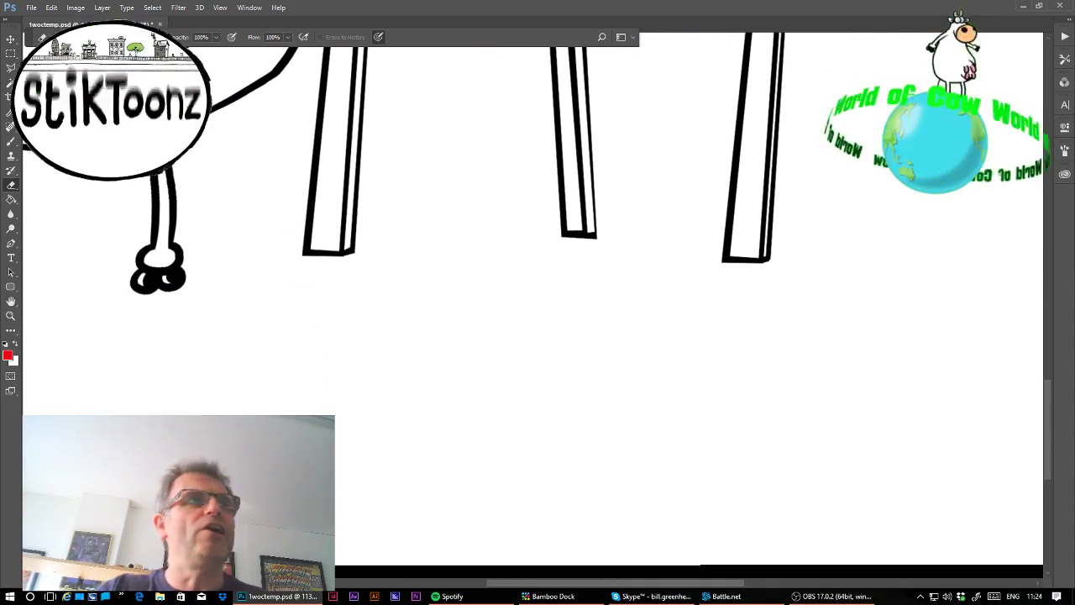
click(11, 142)
drag(329, 438, 572, 357)
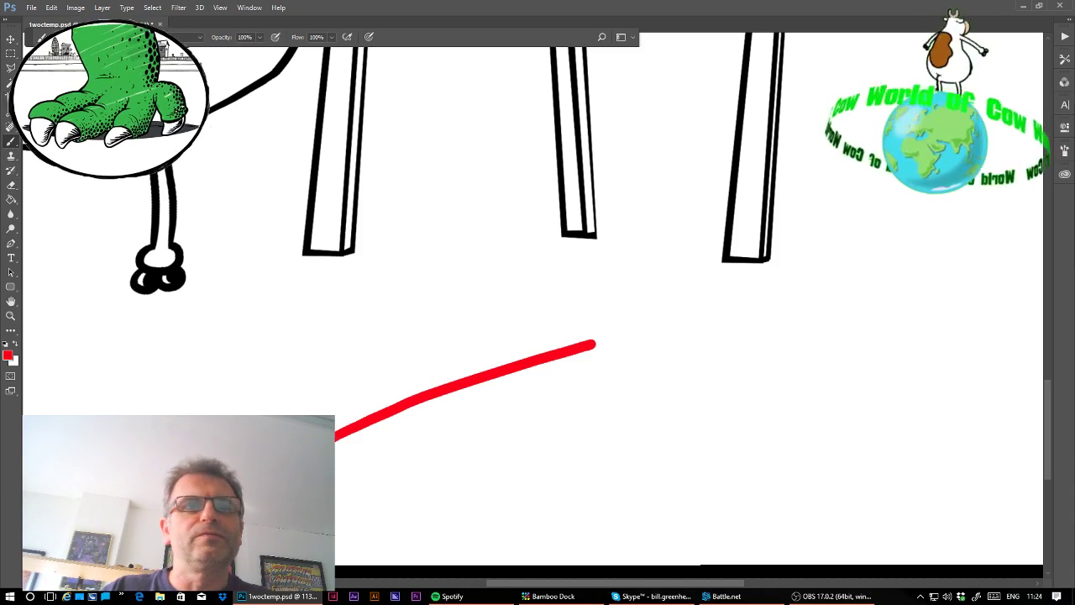
mouse_move(335, 440)
mouse_down()
mouse_move(370, 454)
mouse_move(602, 354)
mouse_move(496, 380)
mouse_move(358, 444)
mouse_up()
drag(352, 345, 575, 431)
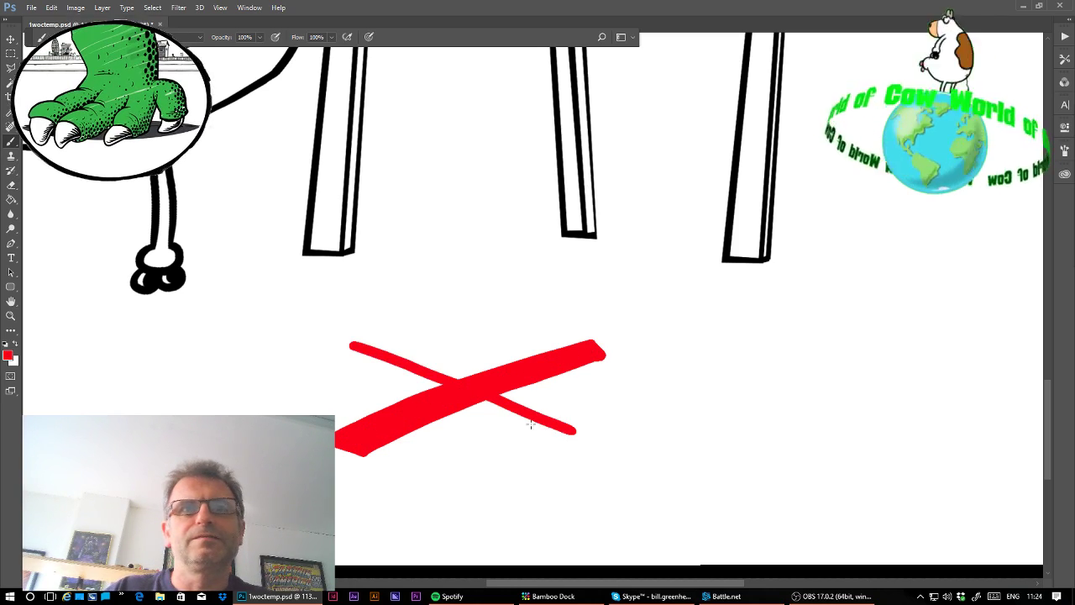
mouse_move(339, 354)
mouse_down()
mouse_move(548, 444)
mouse_move(564, 439)
mouse_move(506, 418)
mouse_up()
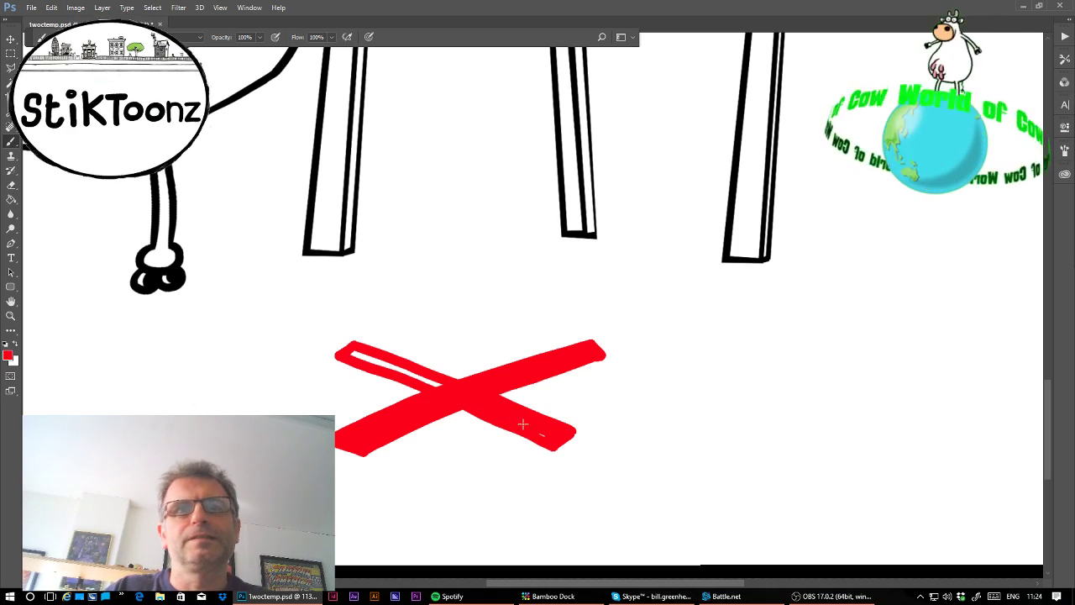
drag(370, 359, 429, 383)
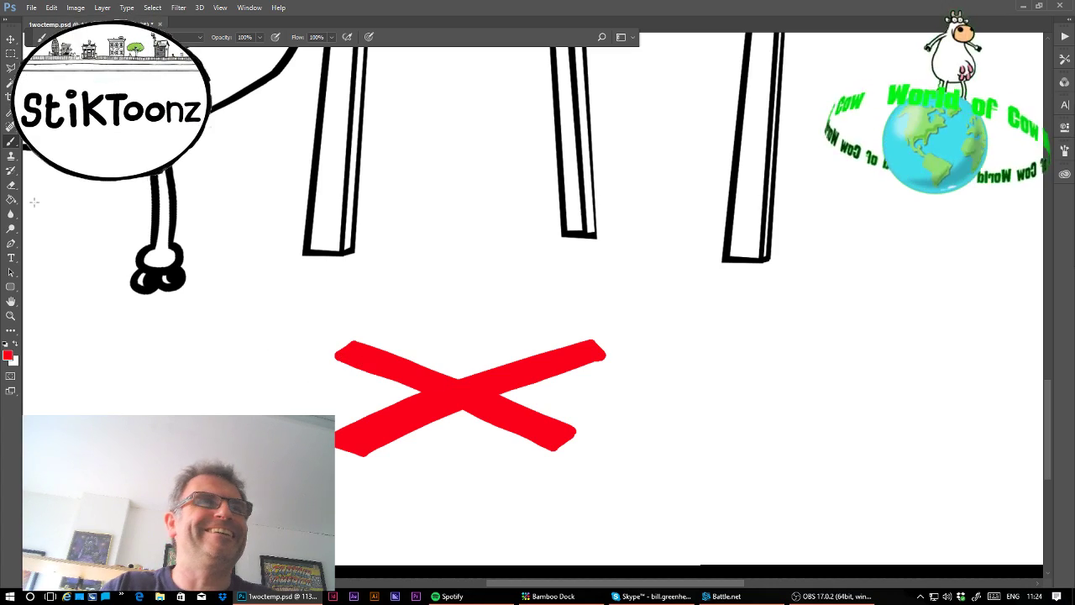
- Trim the rounded ends of the red X with the Eraser to give them straight edges
click(12, 184)
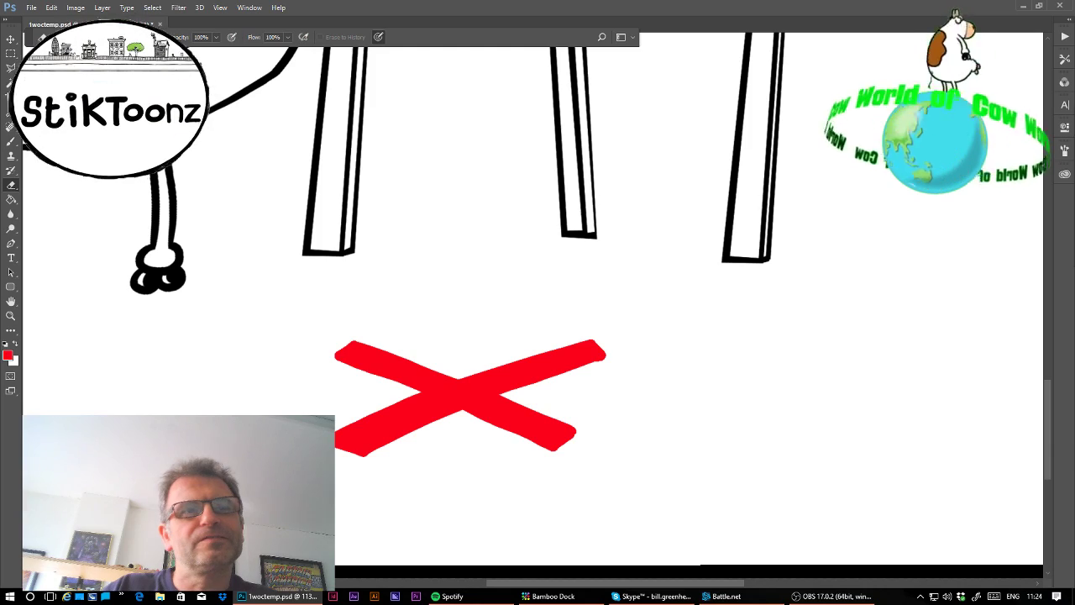
mouse_move(363, 340)
mouse_down()
mouse_move(334, 358)
mouse_move(368, 343)
mouse_up()
drag(581, 340, 610, 357)
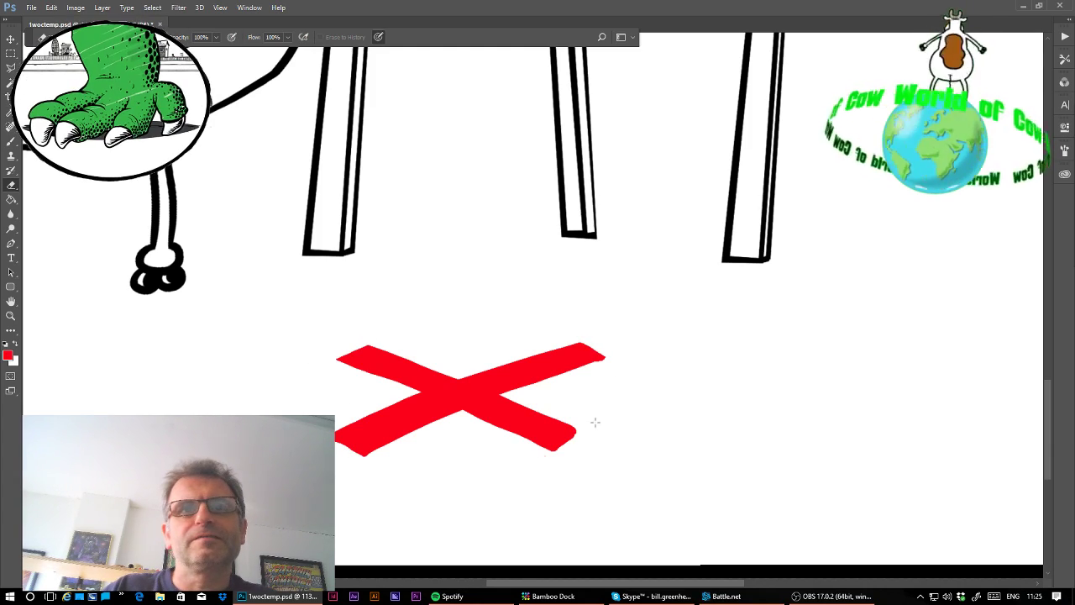
drag(595, 422, 535, 462)
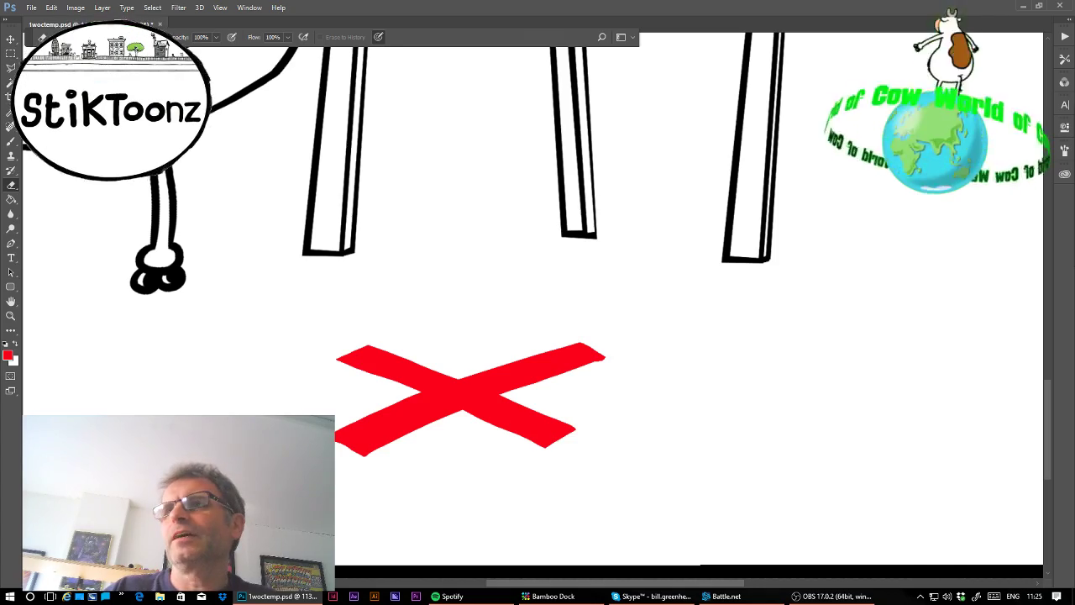
- Brush a small fly's two overlapping round eyes and open mouth in default black, in the empty space right of the board
scroll(534, 315, down, 5)
drag(534, 315, 385, 498)
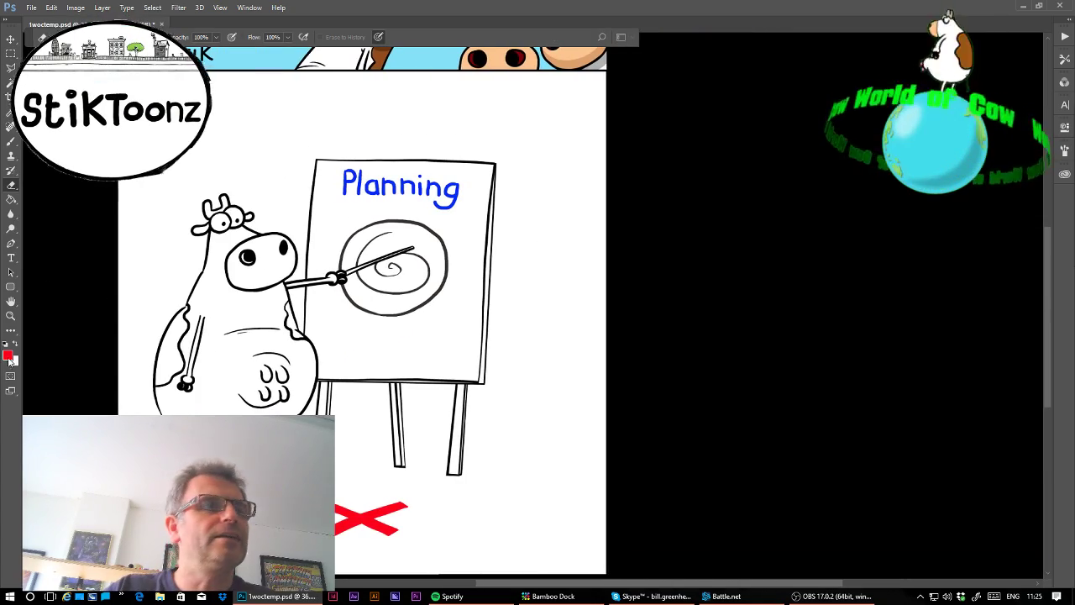
click(11, 316)
drag(543, 293, 622, 316)
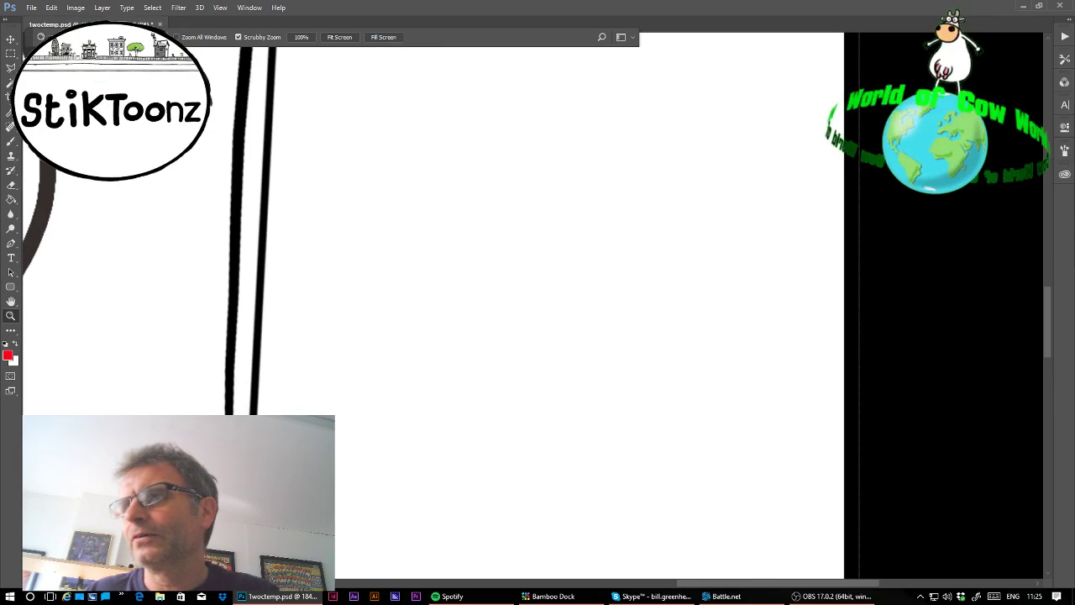
key(d)
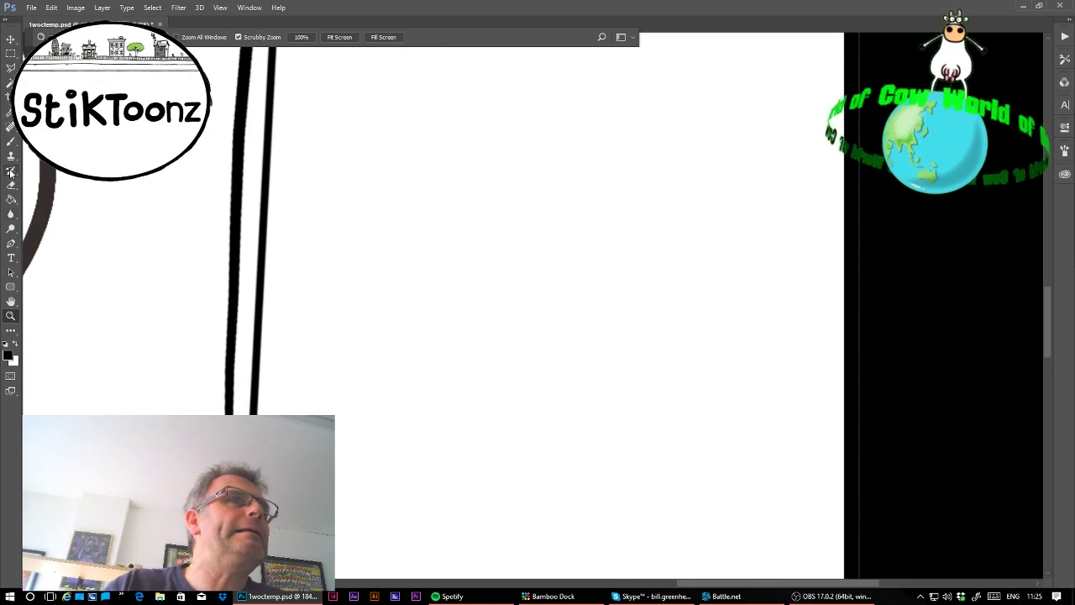
click(12, 143)
click(11, 316)
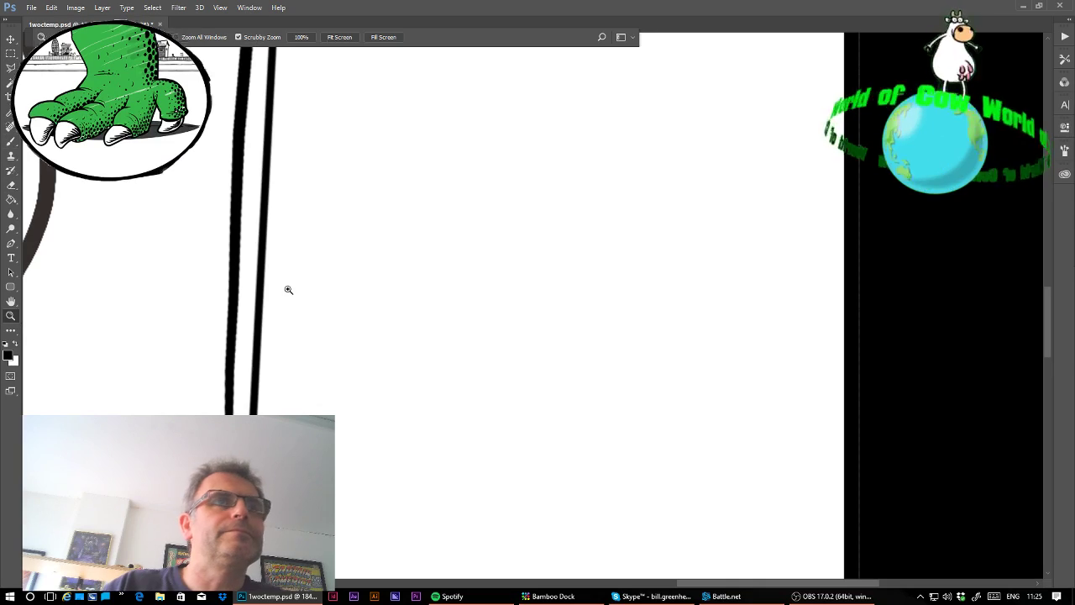
click(341, 289)
click(13, 142)
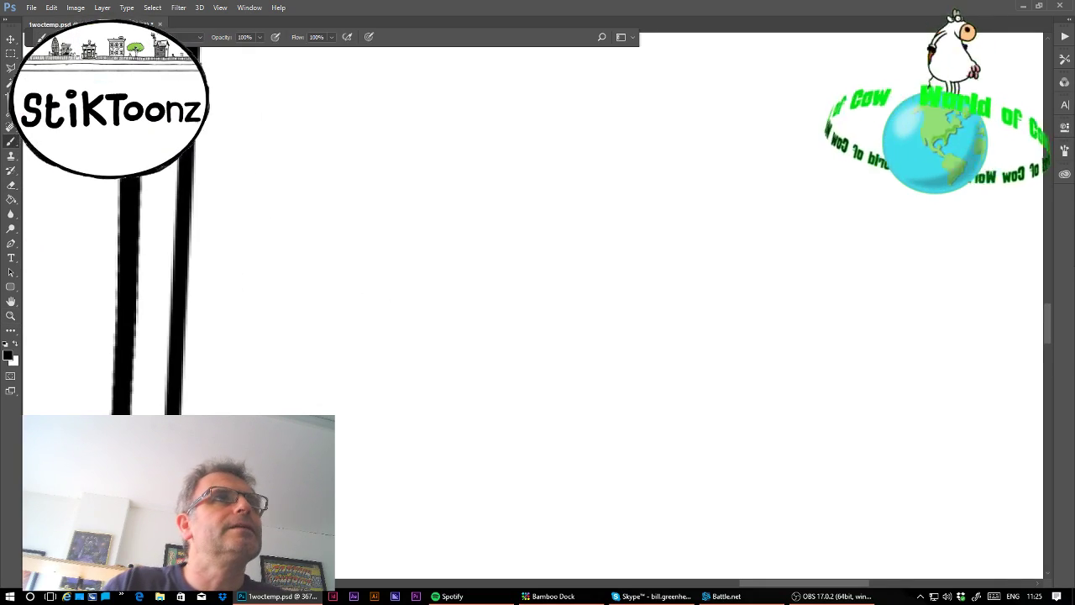
click(77, 37)
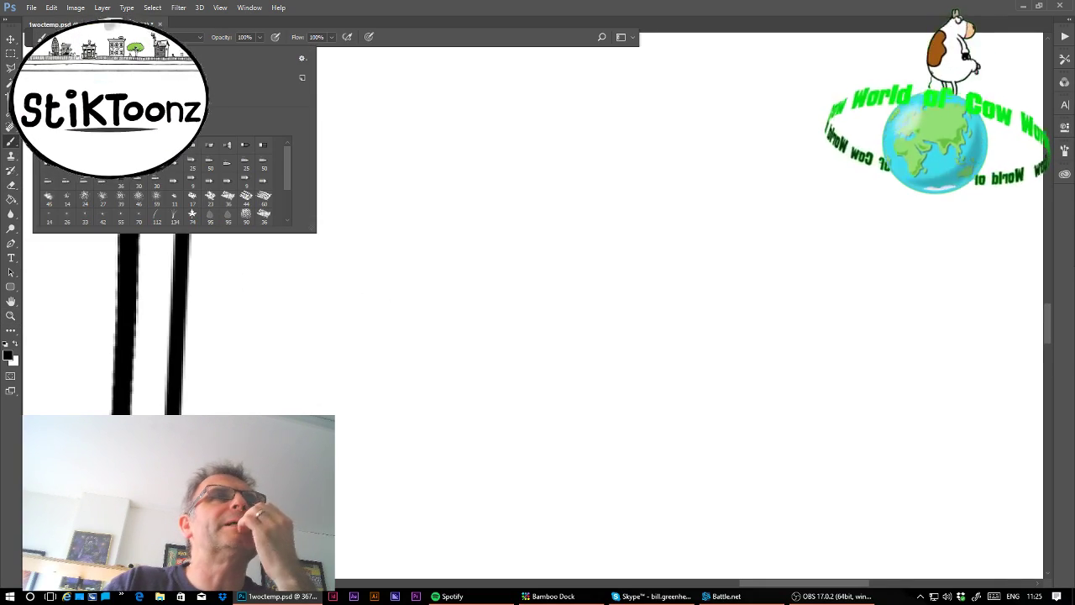
click(513, 282)
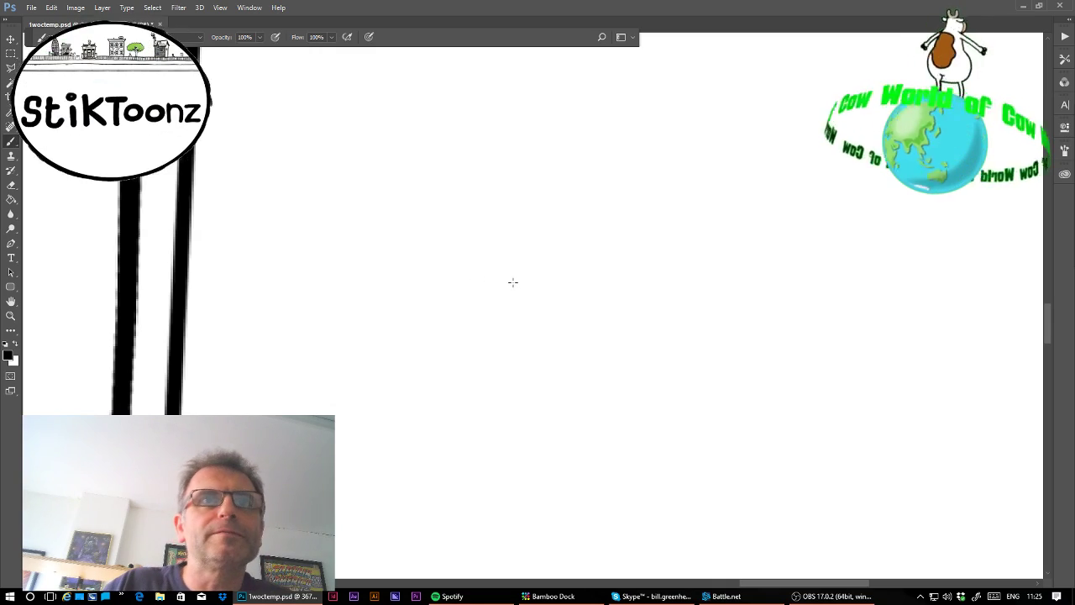
mouse_move(517, 277)
mouse_down()
mouse_move(489, 278)
mouse_move(480, 305)
mouse_move(491, 325)
mouse_move(540, 325)
mouse_move(551, 304)
mouse_move(531, 270)
mouse_move(501, 270)
mouse_move(538, 272)
mouse_move(569, 251)
mouse_move(594, 269)
mouse_move(582, 285)
mouse_move(548, 265)
mouse_move(586, 253)
mouse_move(607, 281)
mouse_move(599, 311)
mouse_move(571, 319)
mouse_move(550, 307)
mouse_up()
key(ctrl+z)
mouse_move(498, 332)
mouse_down()
mouse_move(497, 363)
mouse_move(569, 358)
mouse_move(510, 402)
mouse_move(514, 410)
mouse_up()
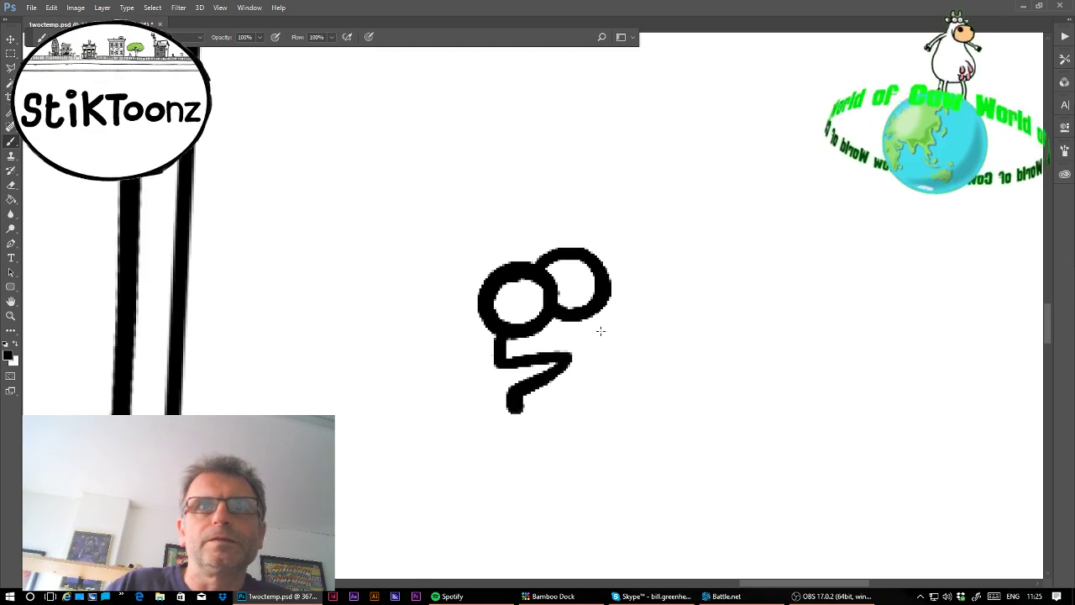
- Complete the fly with a rounded body, five short legs and two looped wings in black
mouse_move(591, 311)
mouse_down()
mouse_move(622, 340)
mouse_move(622, 388)
mouse_up()
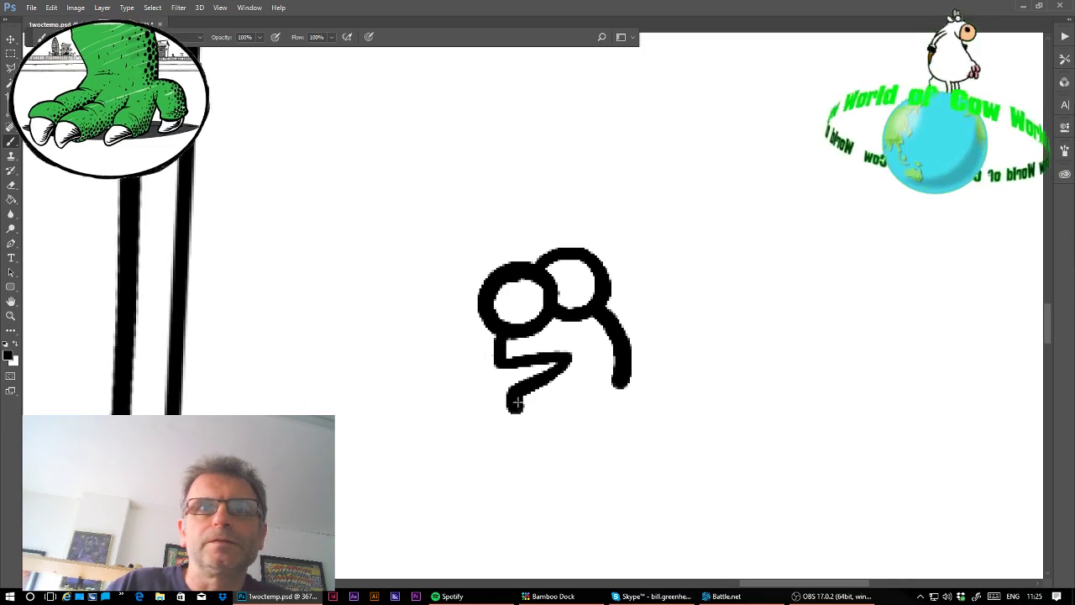
mouse_move(514, 408)
mouse_down()
mouse_move(538, 420)
mouse_move(529, 462)
mouse_move(568, 489)
mouse_move(634, 475)
mouse_move(657, 431)
mouse_move(642, 395)
mouse_move(620, 383)
mouse_up()
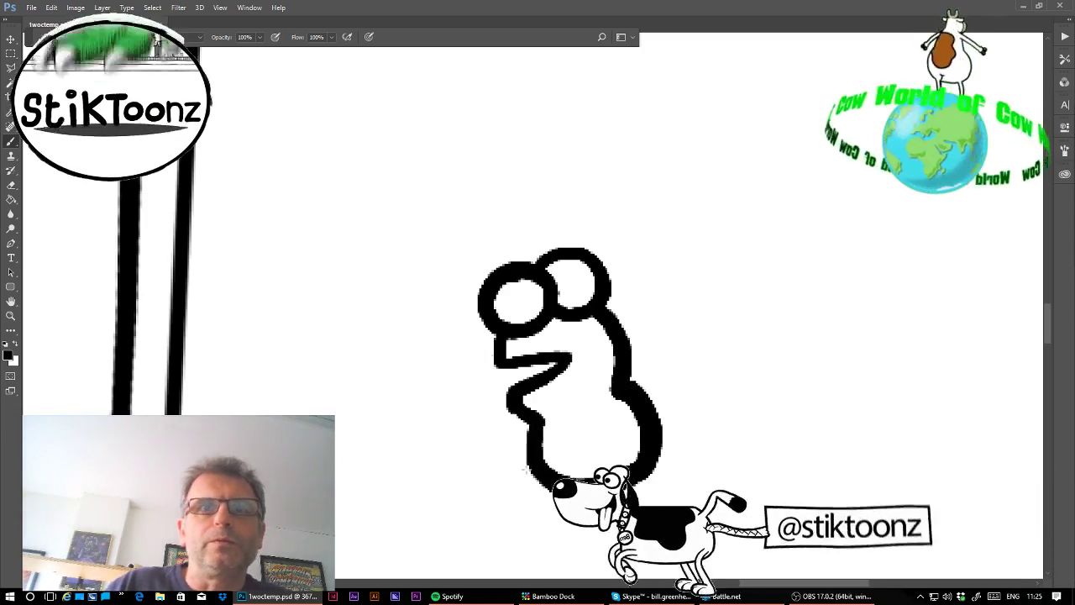
mouse_move(531, 464)
mouse_down()
mouse_move(522, 494)
mouse_move(551, 524)
mouse_move(599, 532)
mouse_up()
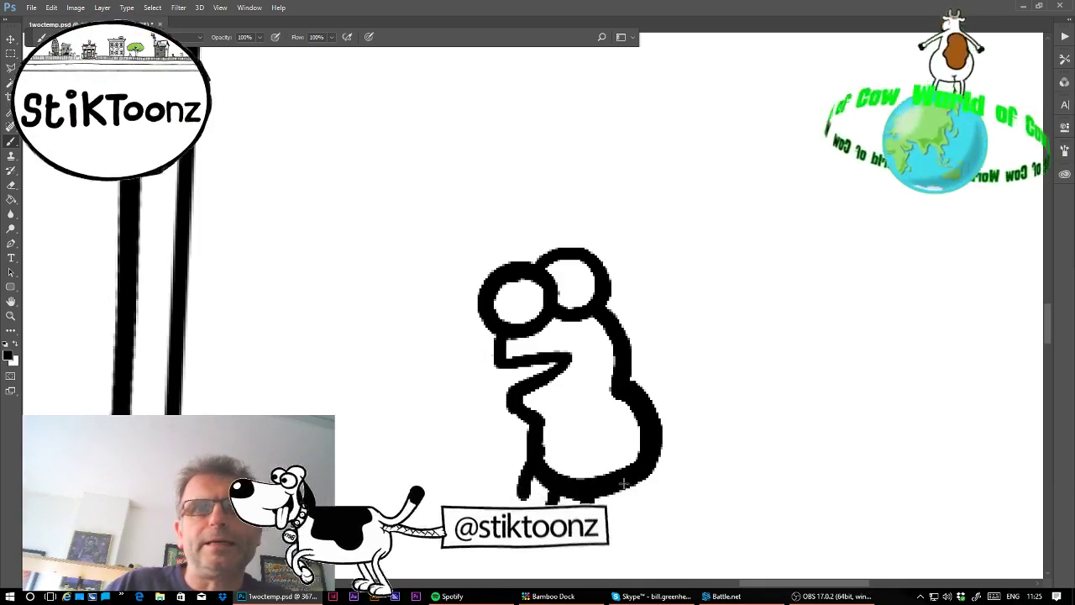
mouse_move(626, 489)
mouse_down()
mouse_move(638, 523)
mouse_move(664, 506)
mouse_up()
mouse_move(640, 391)
mouse_down()
mouse_move(662, 357)
mouse_move(691, 346)
mouse_move(701, 361)
mouse_move(641, 388)
mouse_move(716, 405)
mouse_move(718, 423)
mouse_move(684, 425)
mouse_move(644, 394)
mouse_up()
- Save the drawing as a Photoshop file named 192017 in the 2017cows folder
click(31, 7)
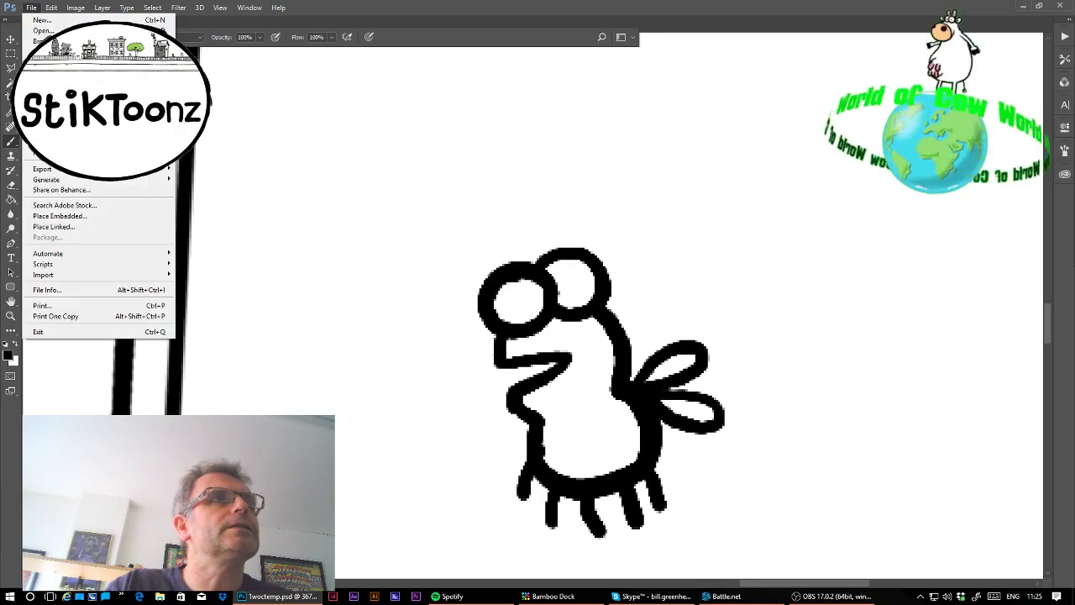
click(59, 131)
key(ctrl+shift+s)
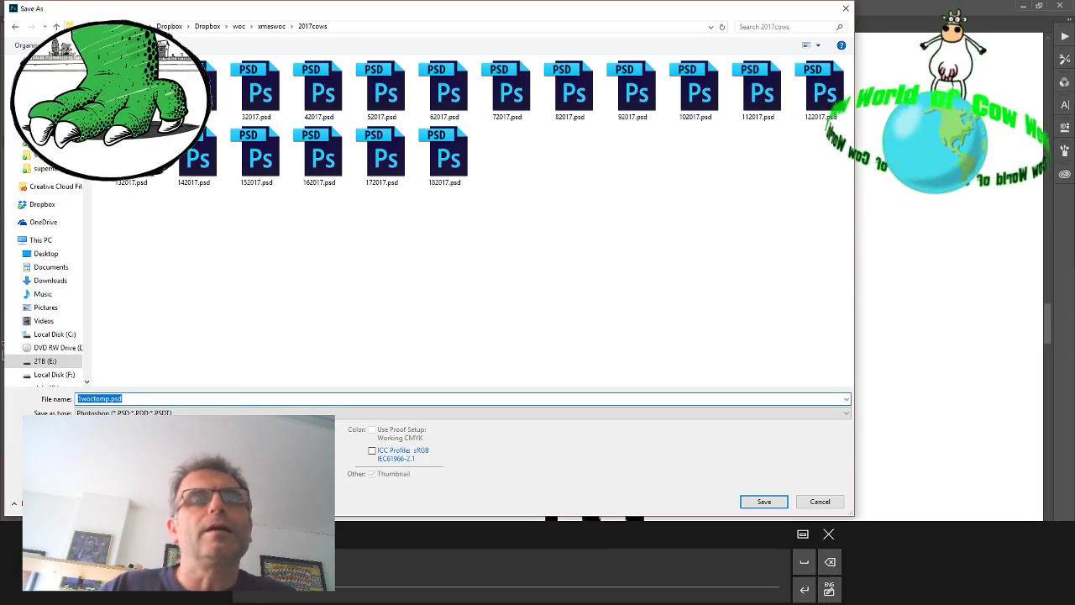
text(19)
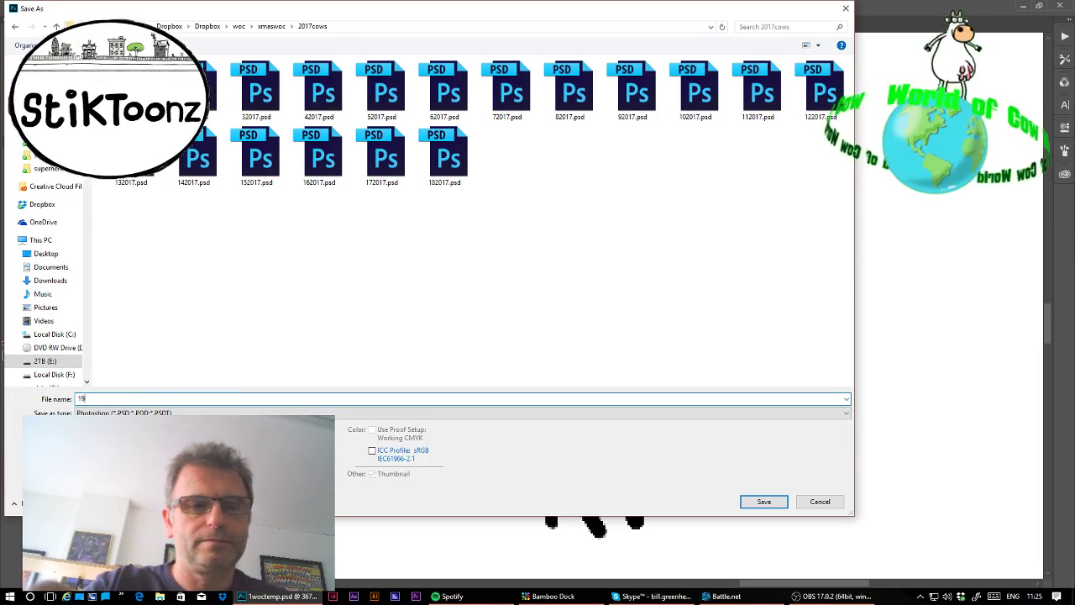
text(2017)
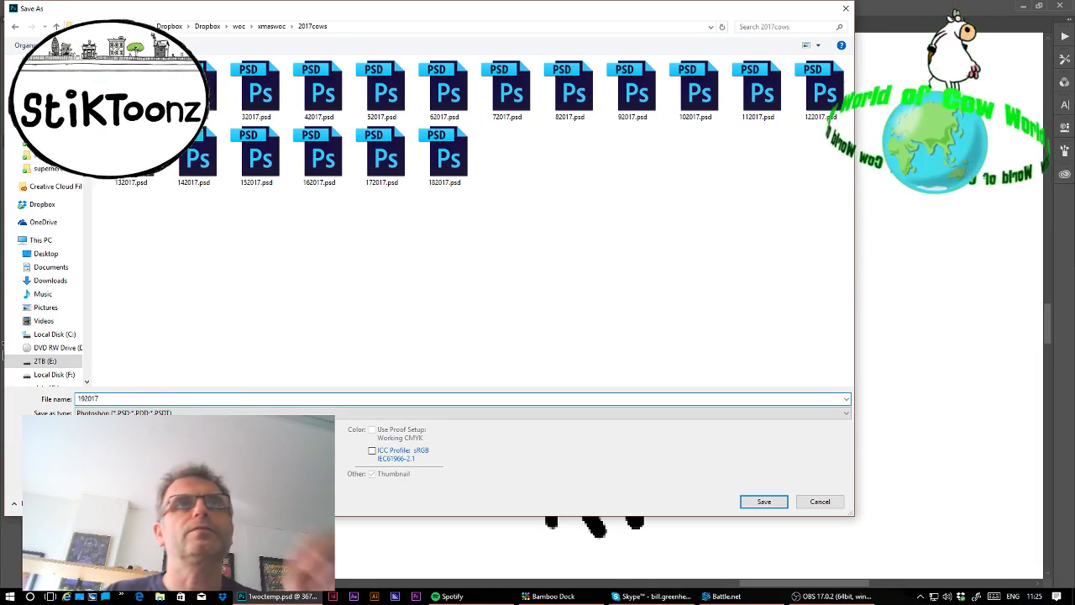
click(776, 503)
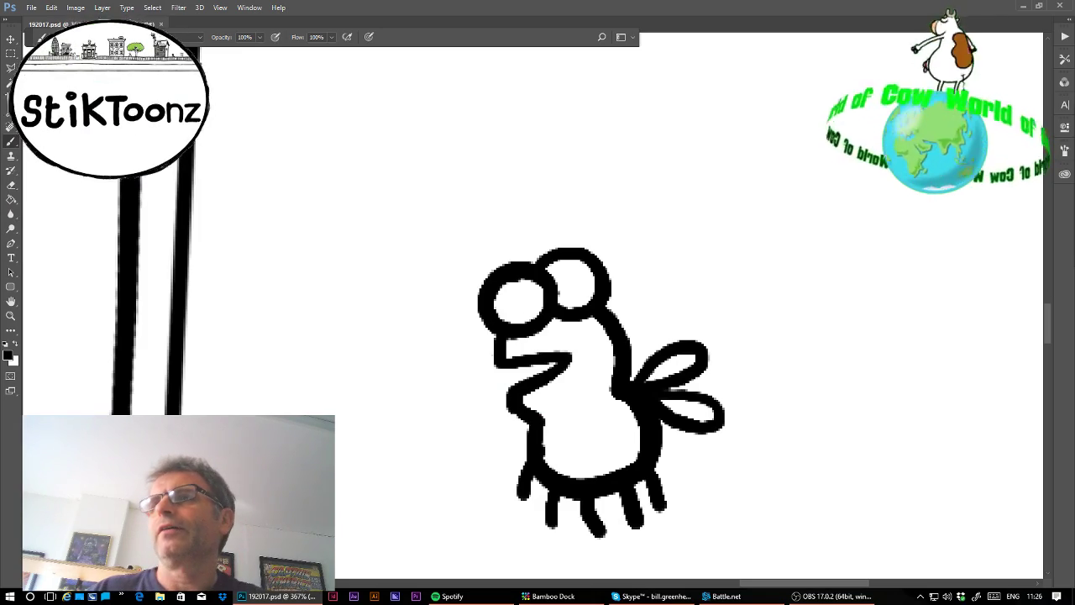
- Shift the whole cow and board drawing slightly left on the page, and lasso the fly to move it lower and farther right
key(ctrl+minus)
key(ctrl+minus)
key(ctrl+minus)
key(ctrl+minus)
key(ctrl+minus)
key(ctrl+minus)
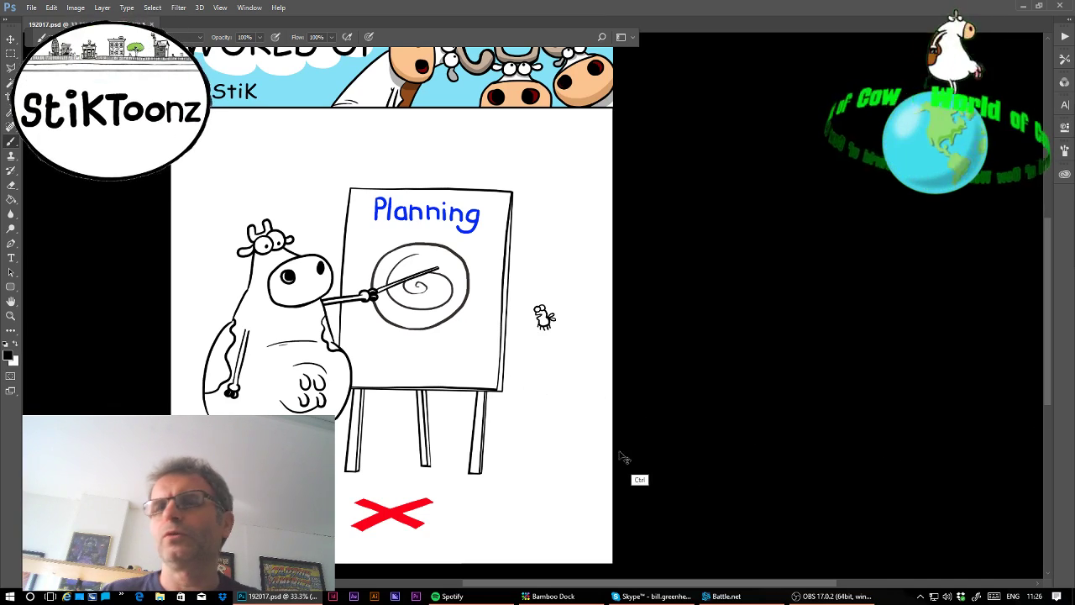
drag(554, 459, 527, 459)
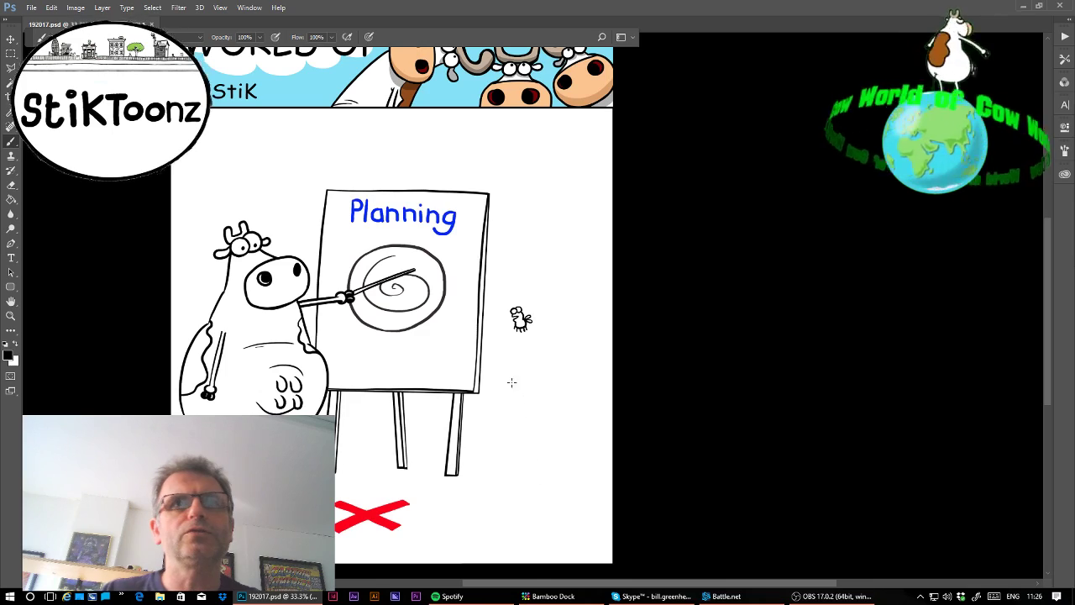
key(l)
mouse_move(497, 308)
mouse_down()
mouse_move(497, 343)
mouse_move(550, 324)
mouse_move(544, 295)
mouse_move(520, 293)
mouse_move(560, 351)
mouse_up()
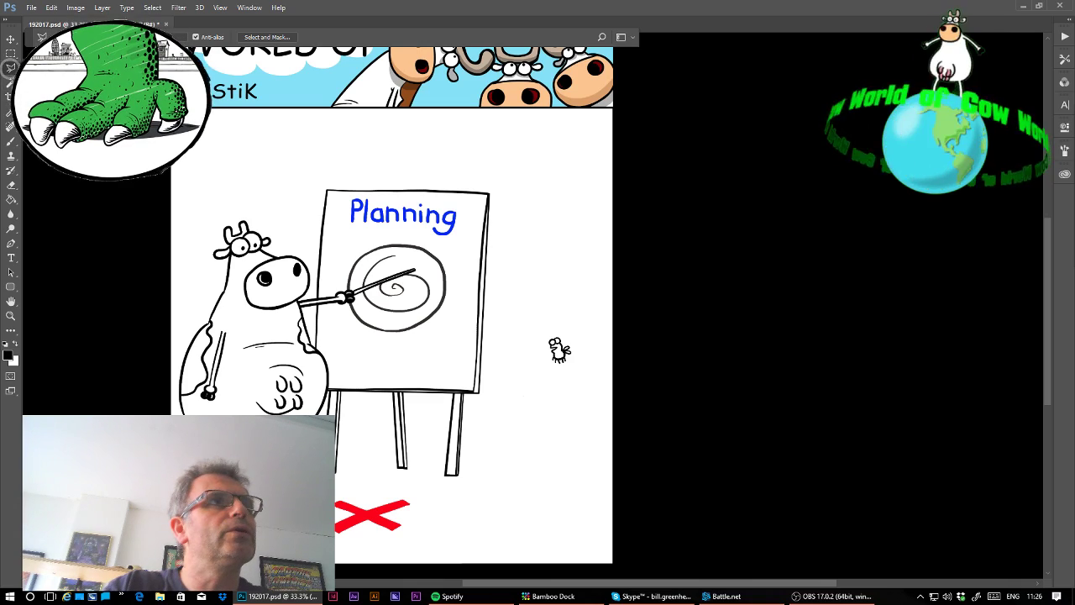
- Lasso the ground area with a jagged grass edge across the page, fill it with light green at 100% opacity, and deselect
drag(183, 400, 312, 406)
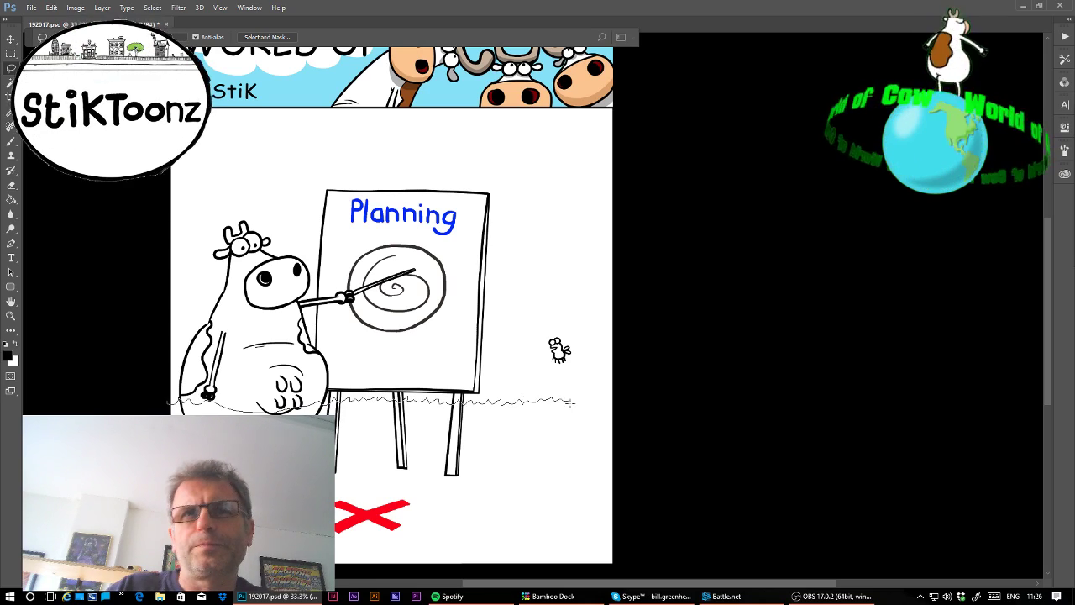
mouse_move(601, 400)
mouse_down()
mouse_move(616, 420)
mouse_move(349, 565)
mouse_move(185, 403)
mouse_up()
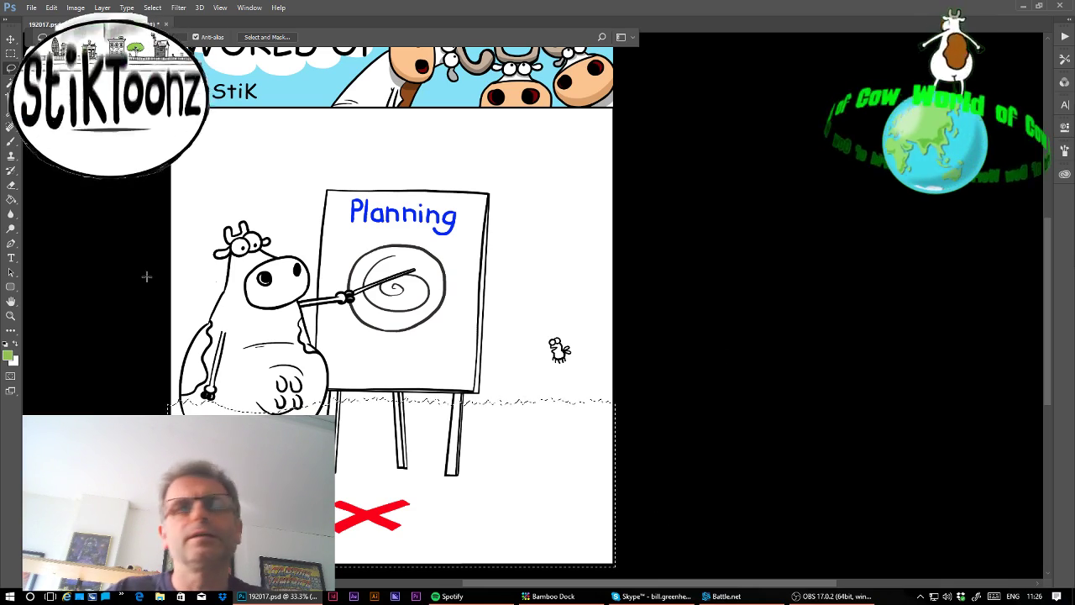
click(11, 199)
click(499, 494)
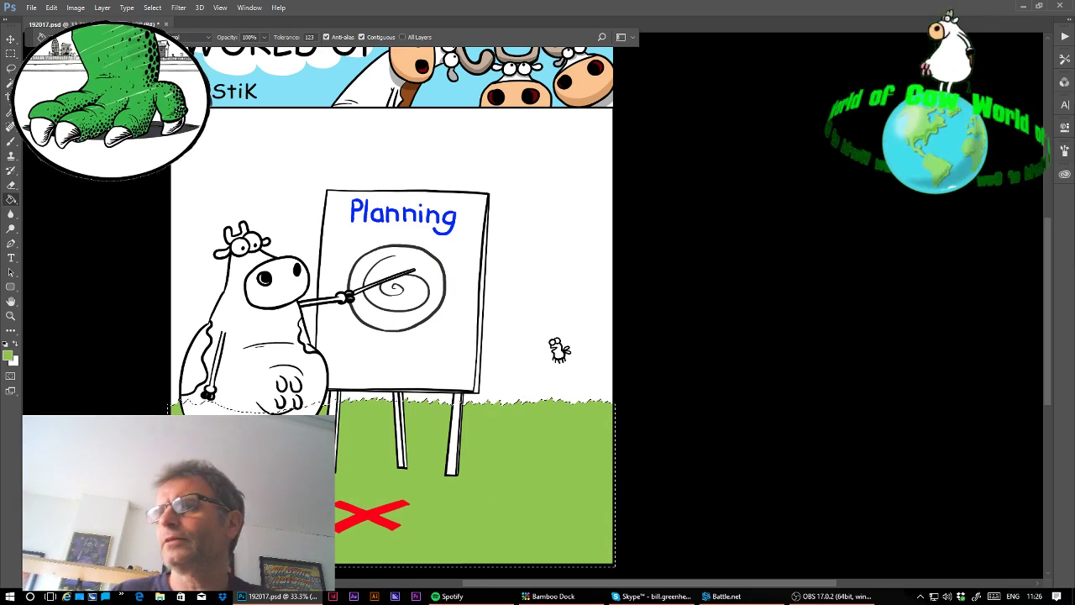
key(l)
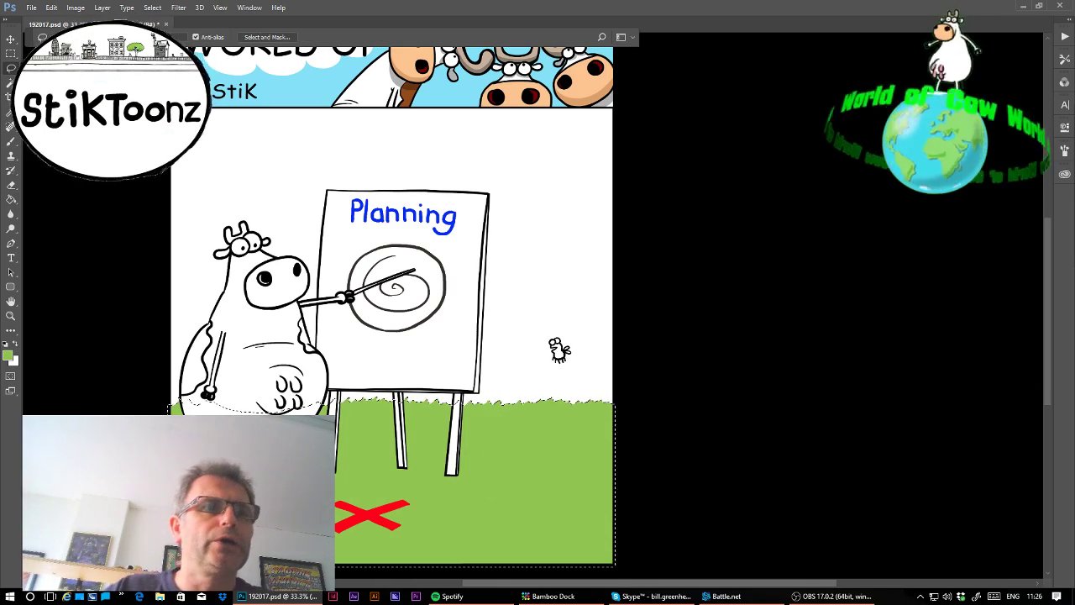
key(ctrl+d)
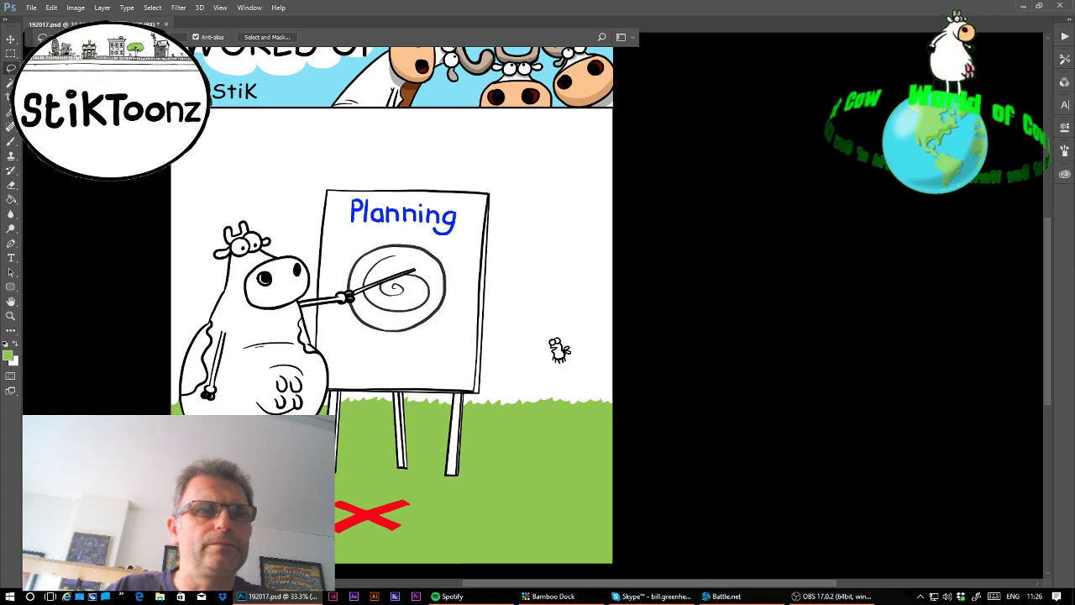
- Lasso a thin shadow strip on the grass around the easel's feet and fill it with black at 30% opacity
mouse_move(336, 467)
mouse_down()
mouse_move(475, 479)
mouse_move(336, 477)
mouse_up()
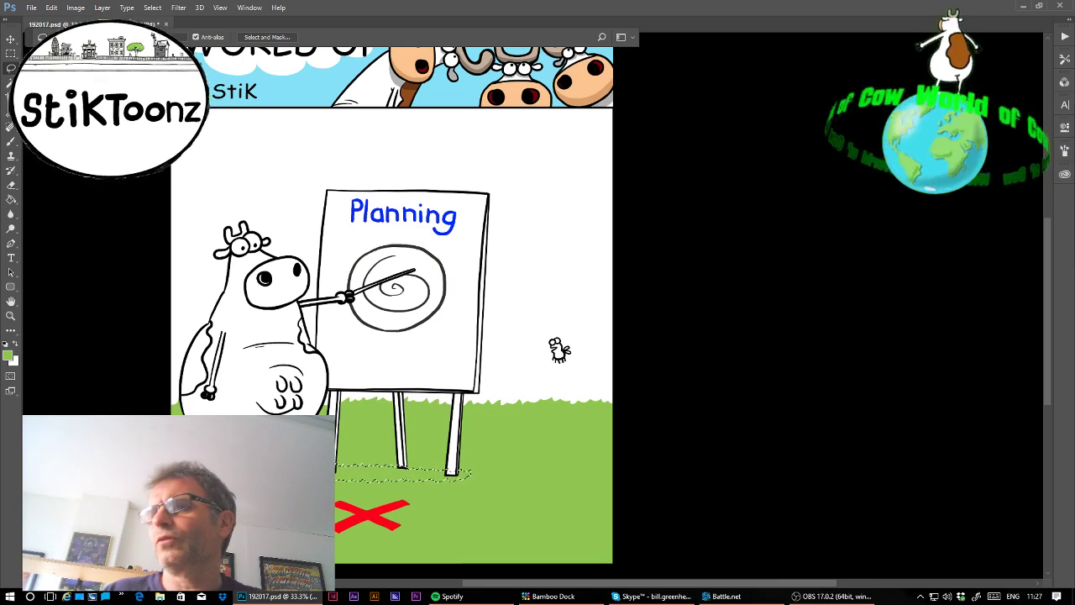
key(d)
click(11, 199)
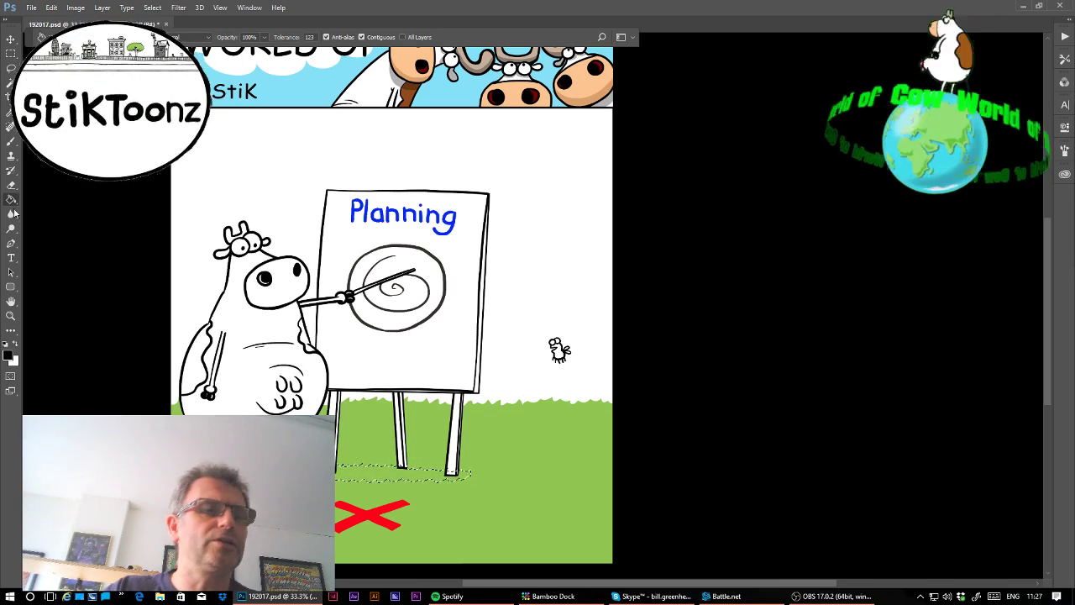
click(369, 476)
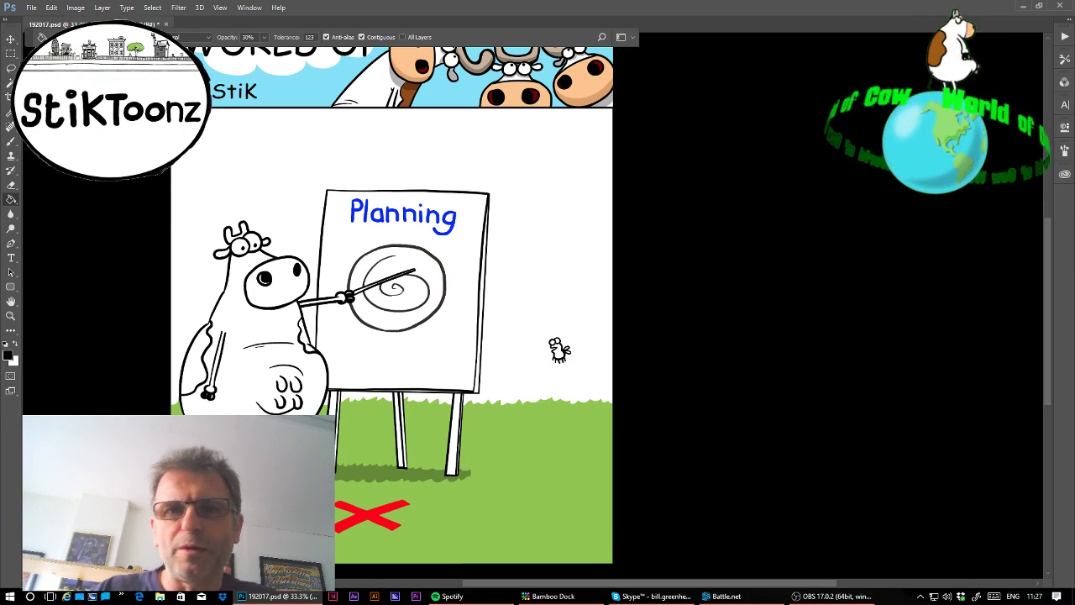
- Select all the white sky areas around the cow and board with the Magic Wand, and fill them with the banner's light blue at 40% opacity
key(w)
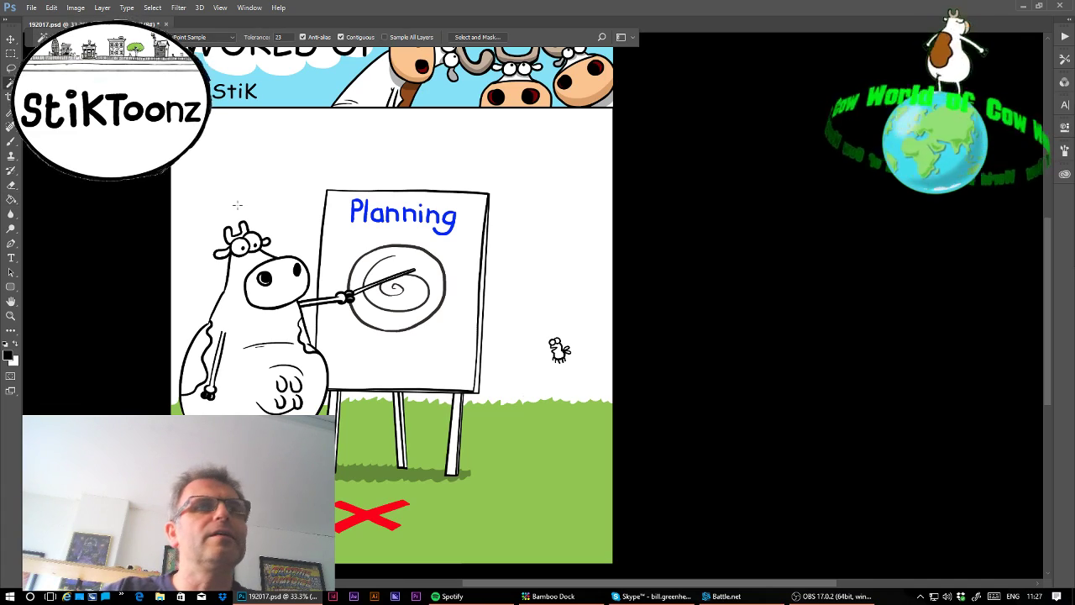
shift+click(331, 398)
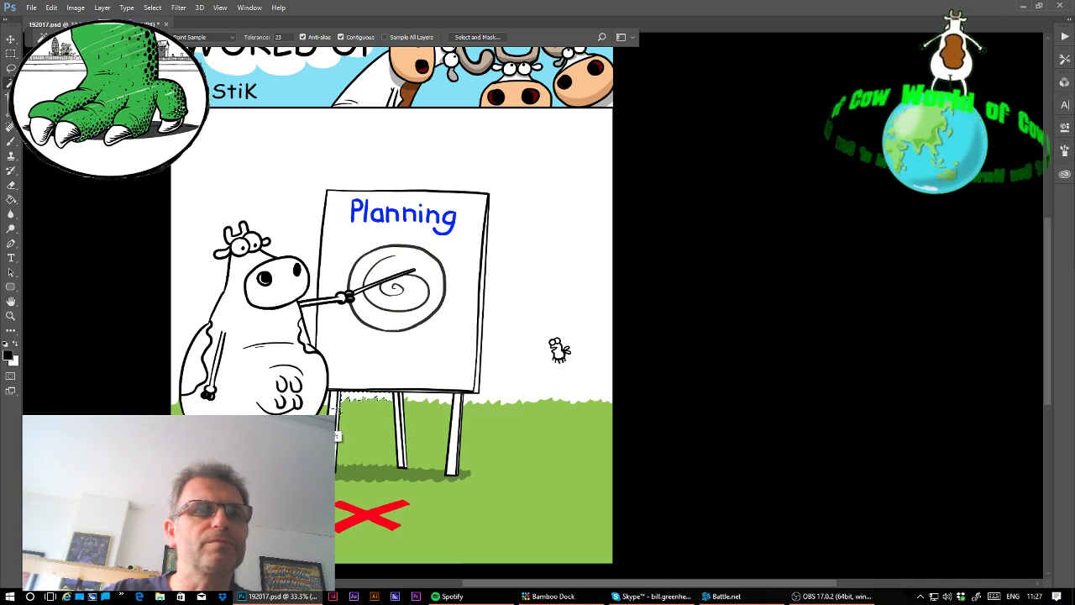
shift+click(410, 397)
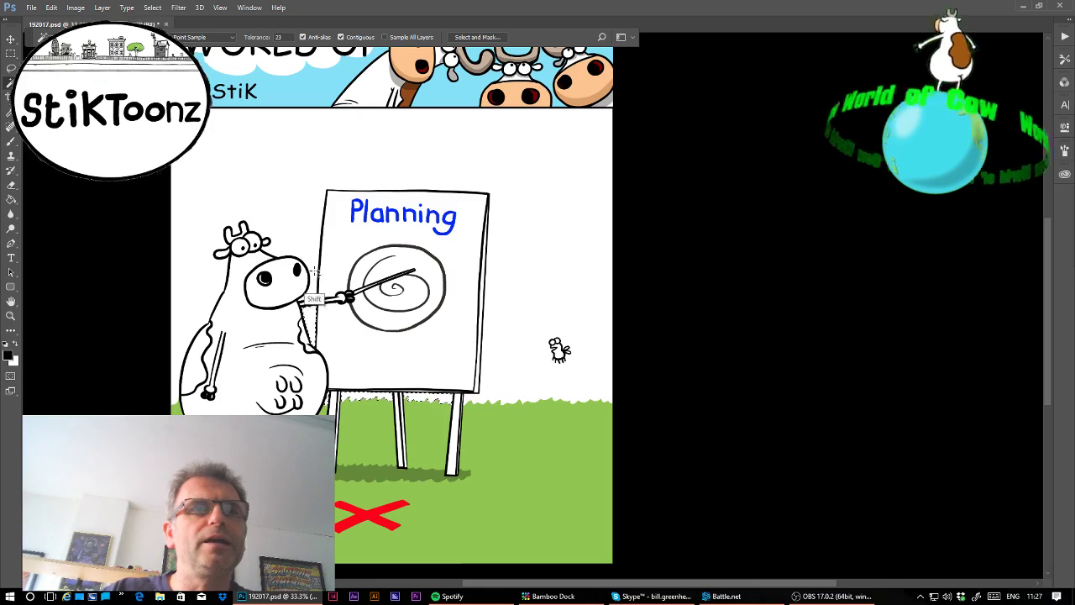
shift+click(579, 392)
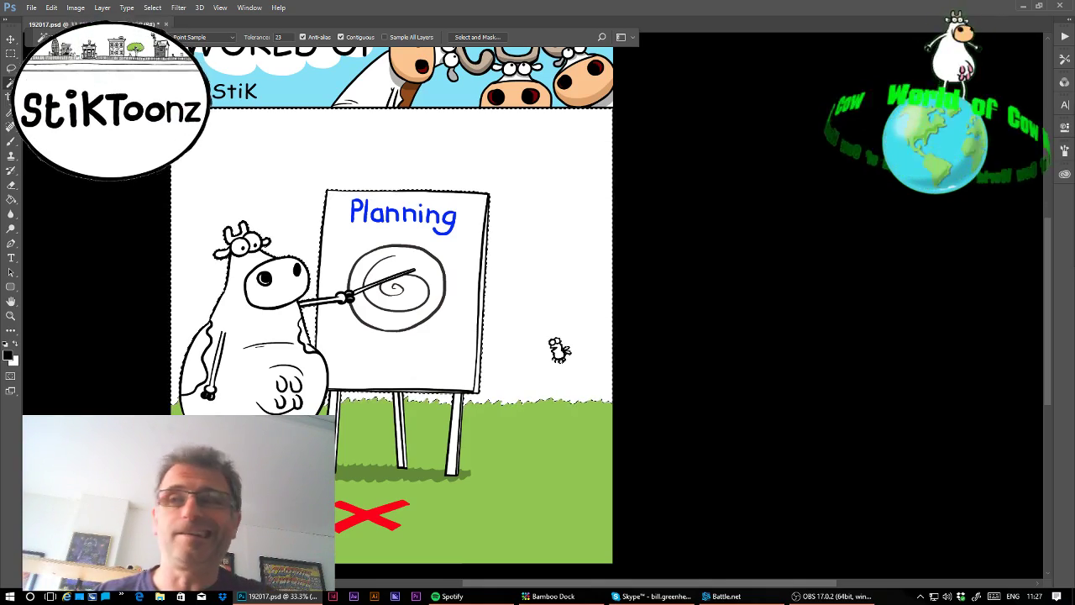
alt+click(190, 84)
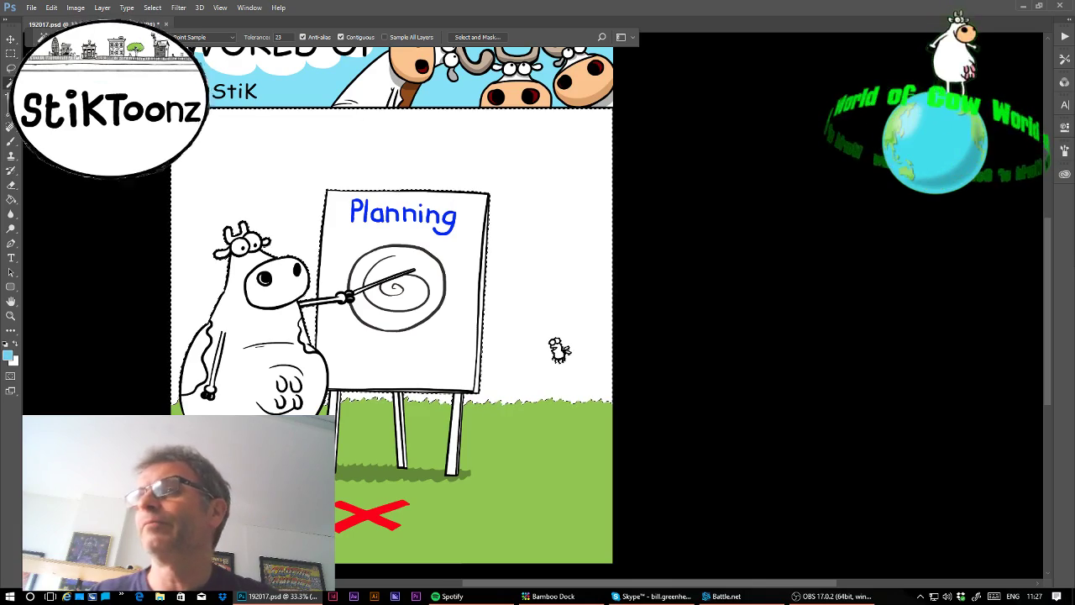
click(12, 199)
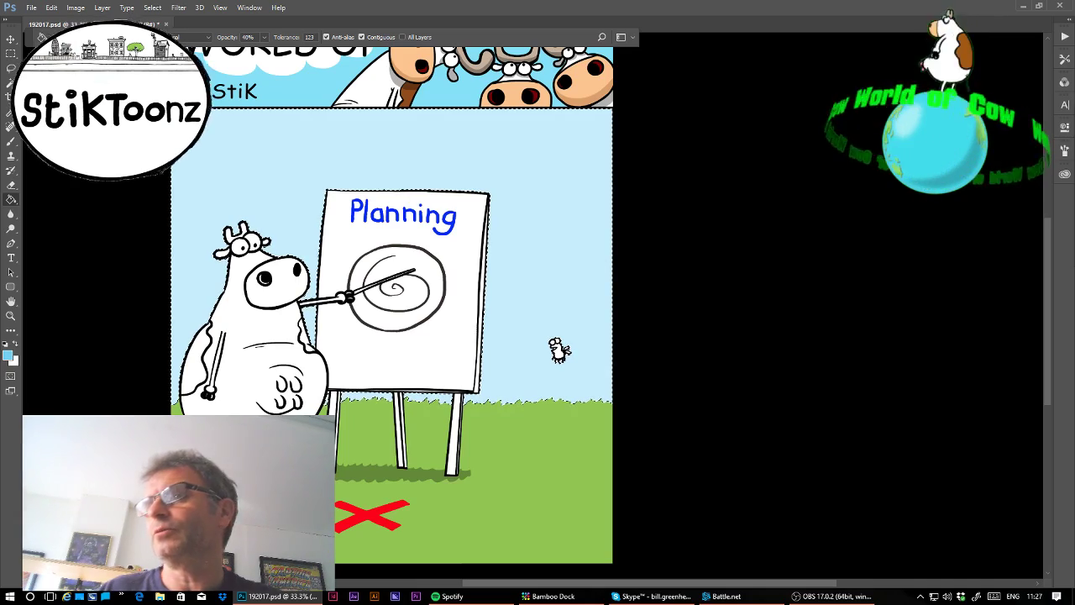
- Shade the selected sky darker toward its upper edge with a large soft brush in brighter blue at 33% opacity, and deselect
click(11, 141)
click(71, 37)
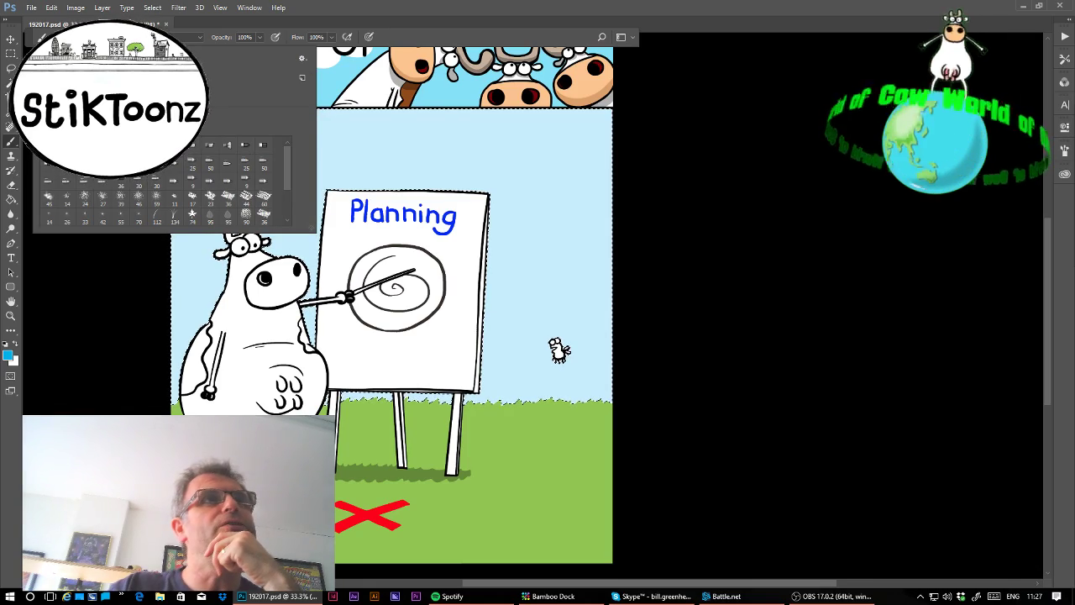
click(765, 118)
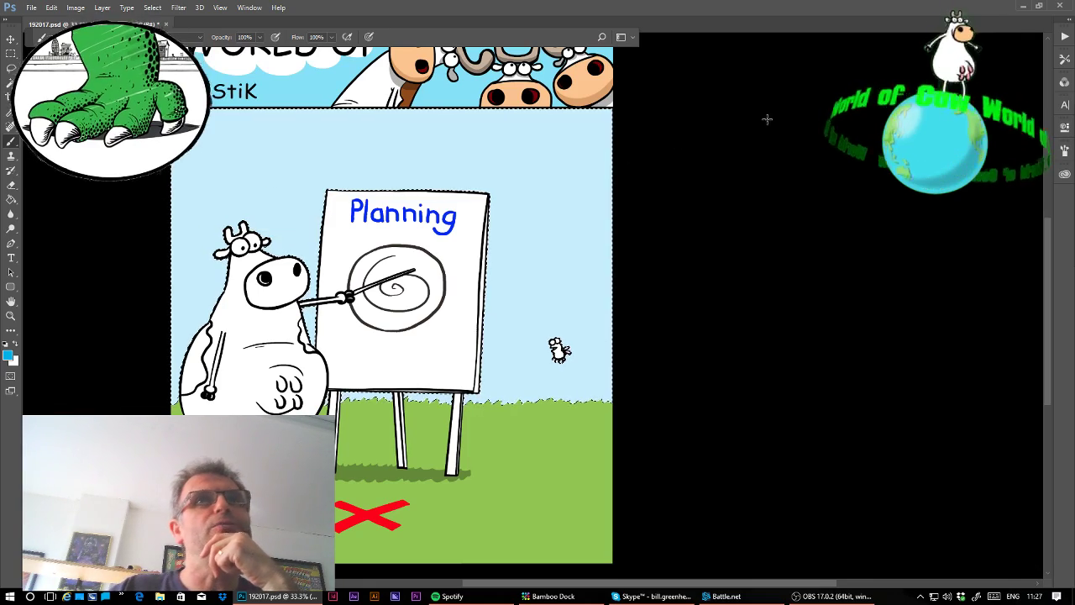
drag(765, 118, 160, 114)
key(ctrl+z)
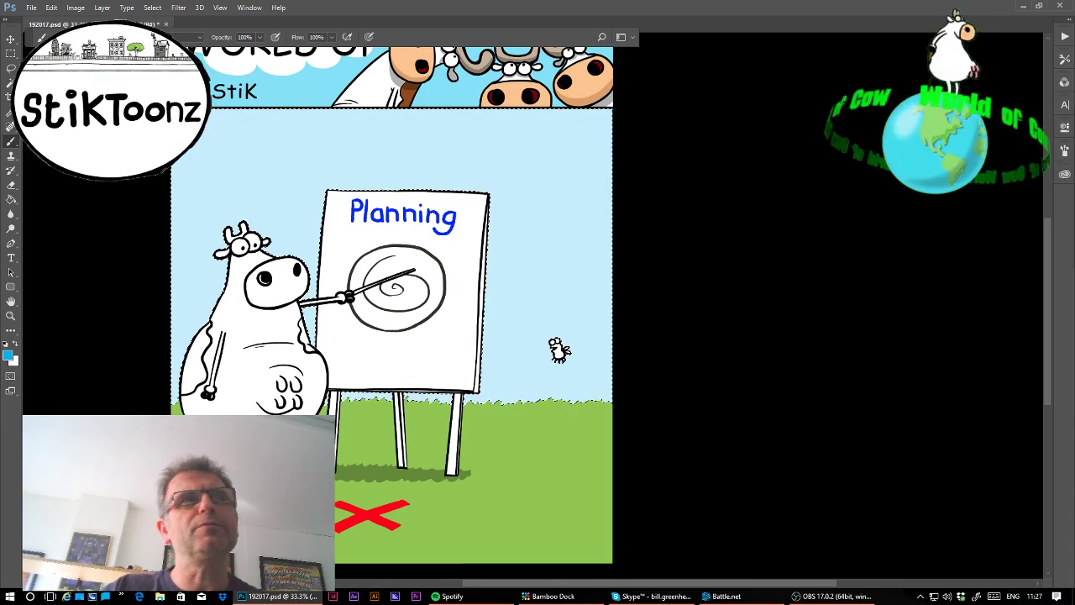
click(74, 37)
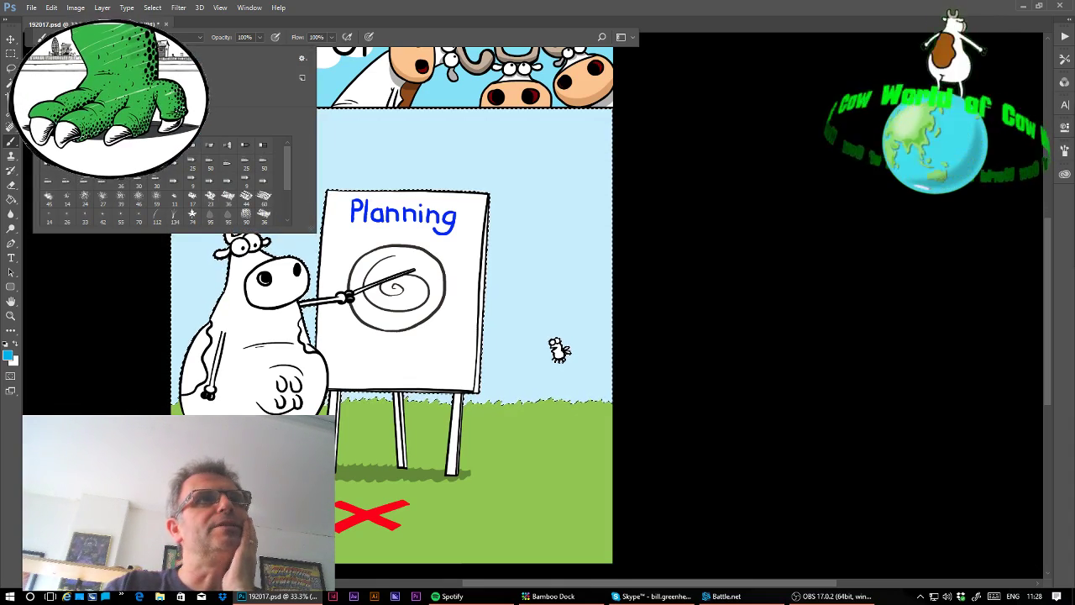
click(255, 40)
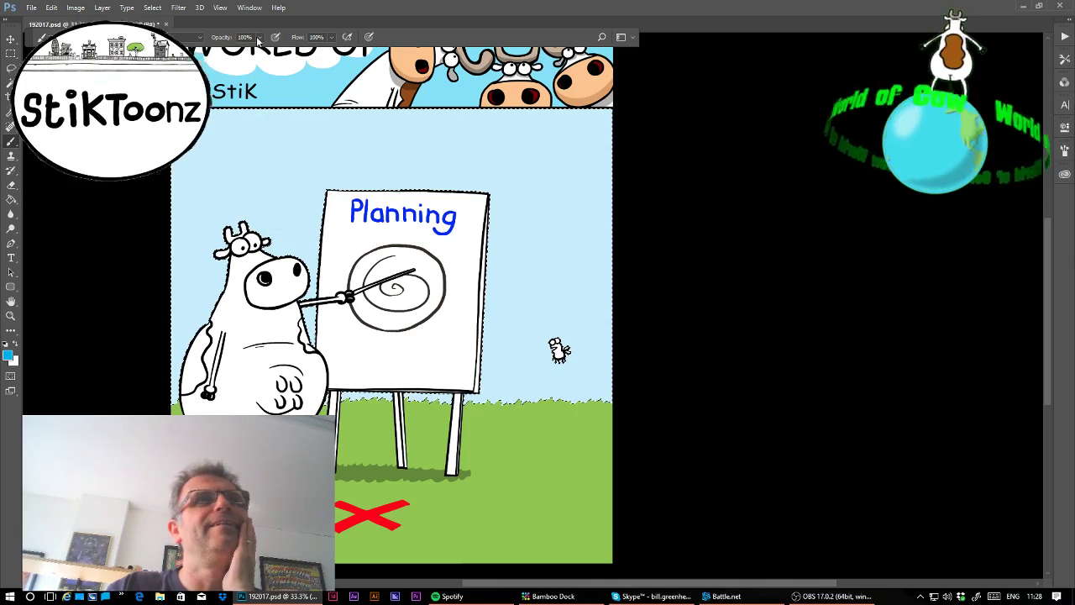
click(259, 39)
drag(256, 51, 226, 53)
click(257, 80)
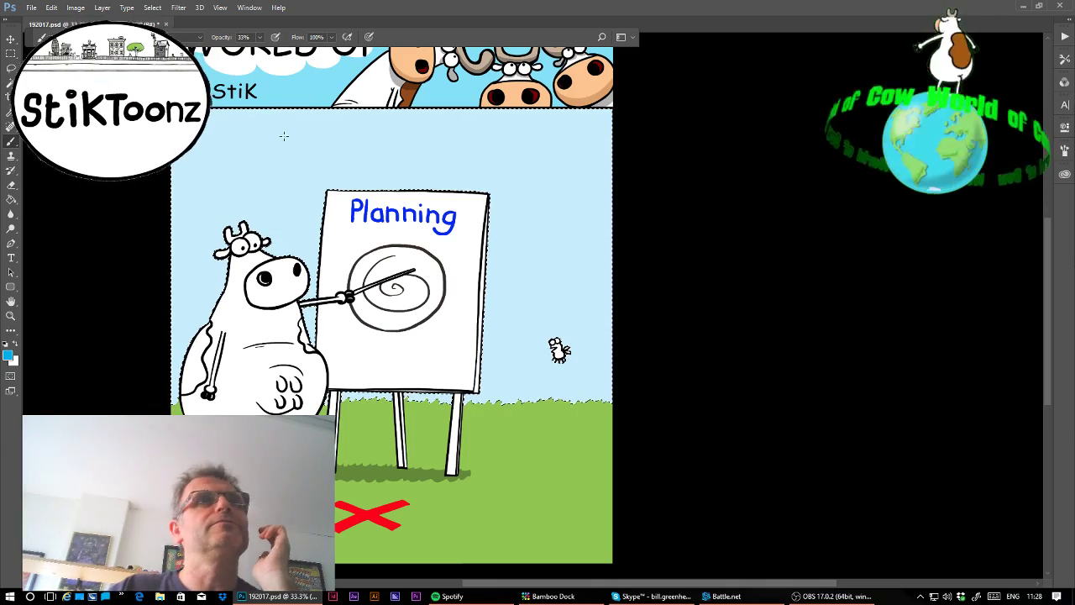
mouse_move(284, 136)
mouse_down()
mouse_move(739, 145)
mouse_move(383, 147)
mouse_move(85, 248)
mouse_up()
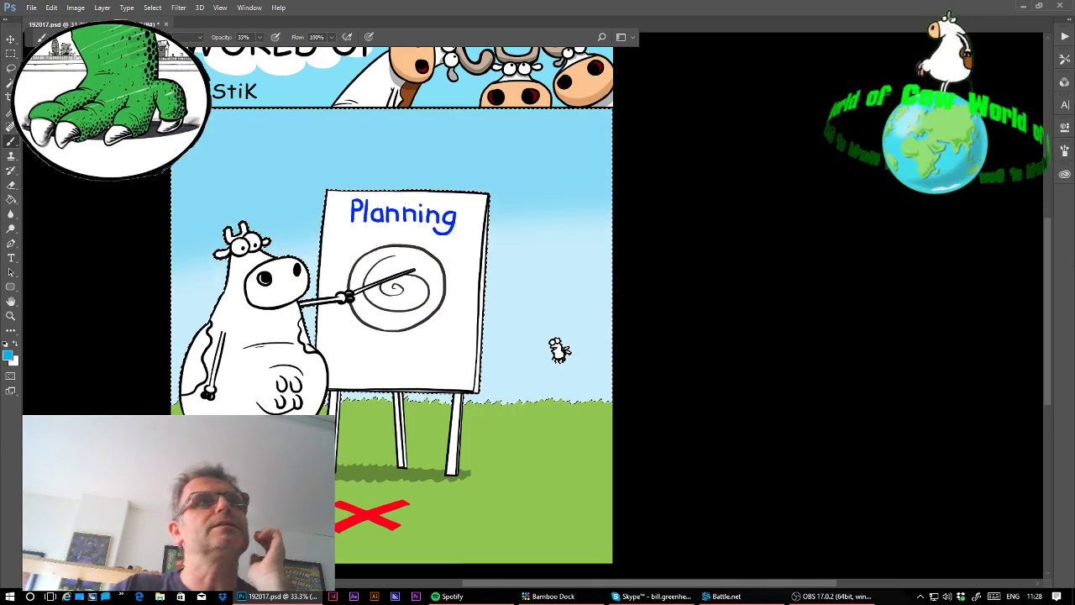
click(73, 37)
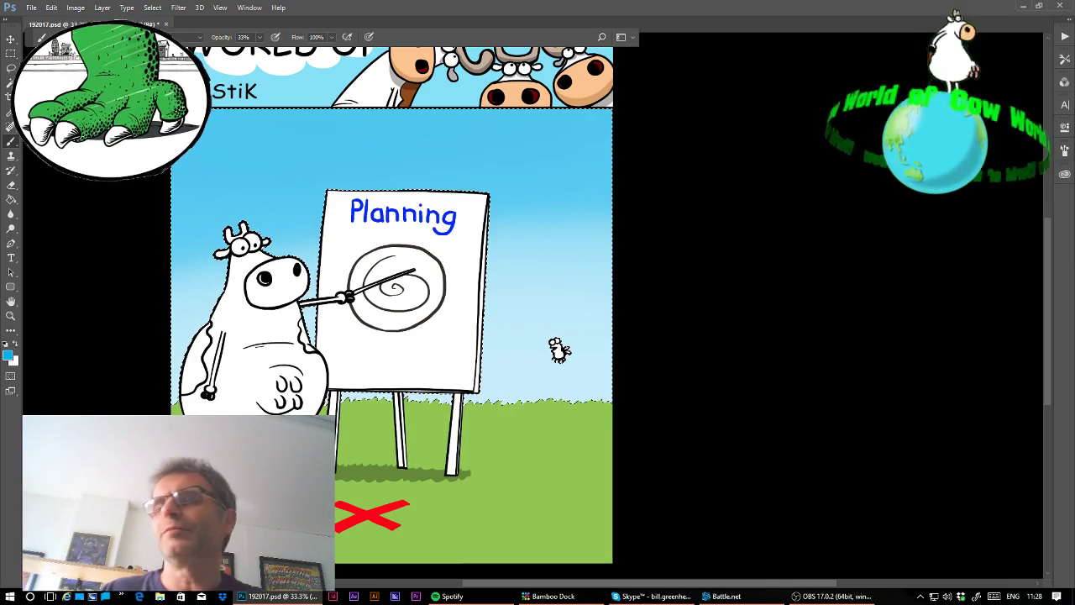
key(ctrl+d)
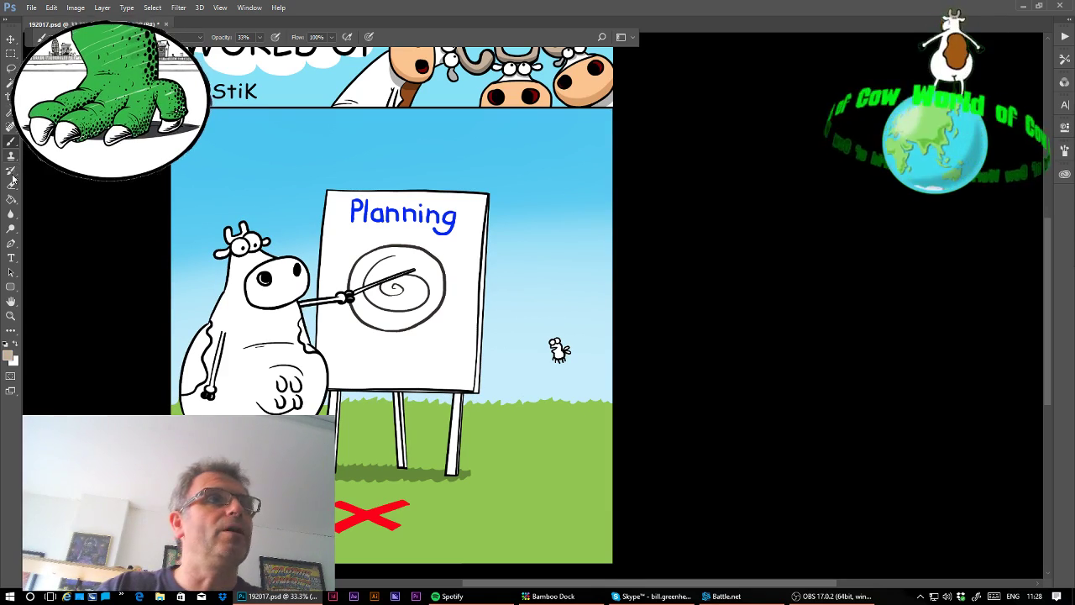
- Fill the cow's two body patches with dark brown and its muzzle with light peach using the Paint Bucket at 100% opacity
key(g)
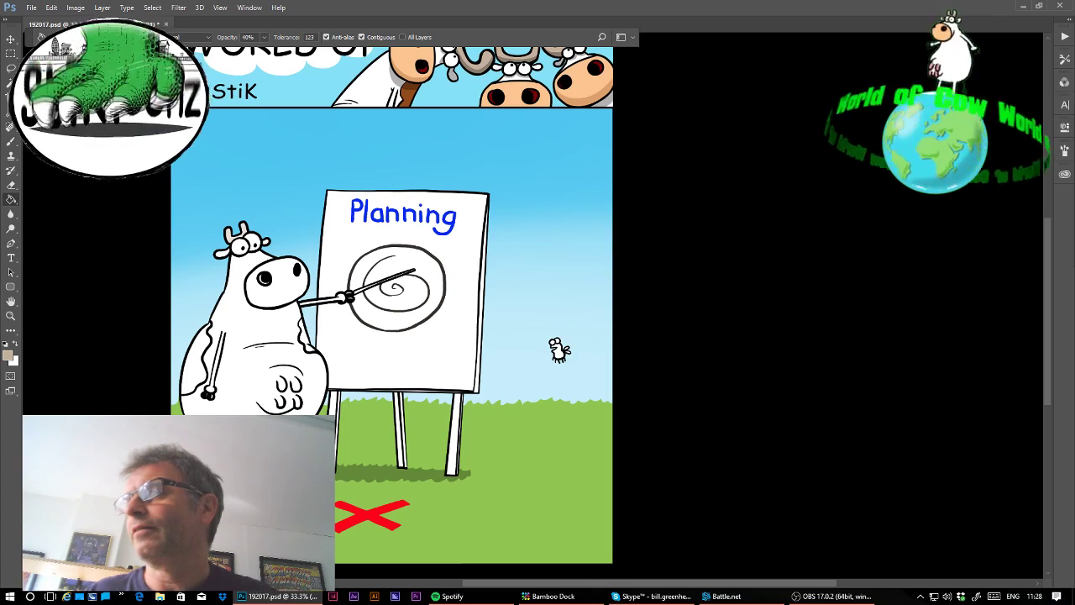
click(194, 357)
click(308, 339)
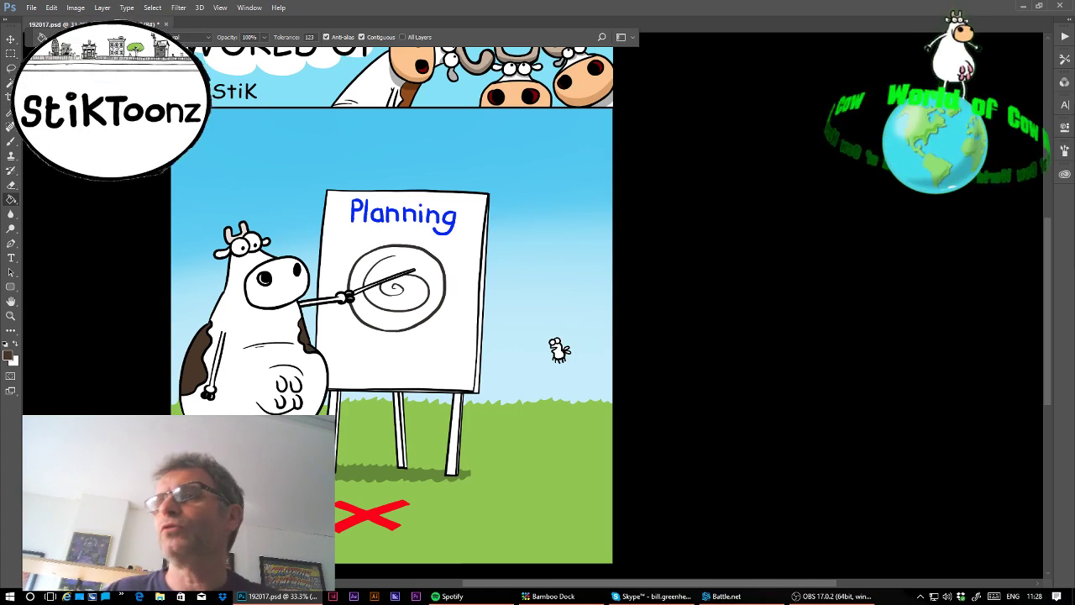
click(255, 291)
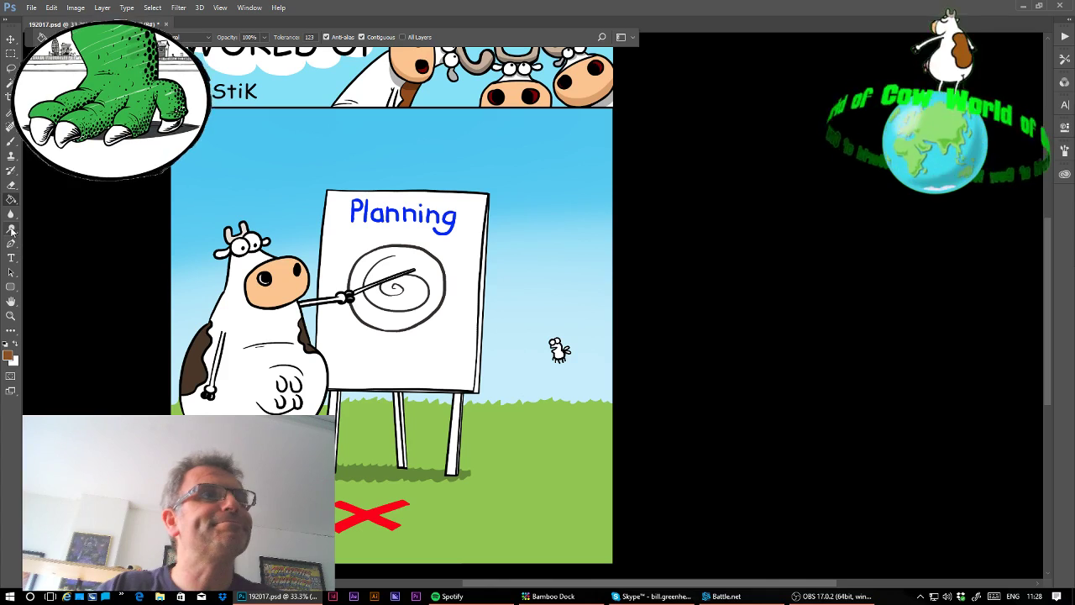
- Fill the spiral circle on the Planning board with mid brown and the board's face with the light grass green
click(408, 315)
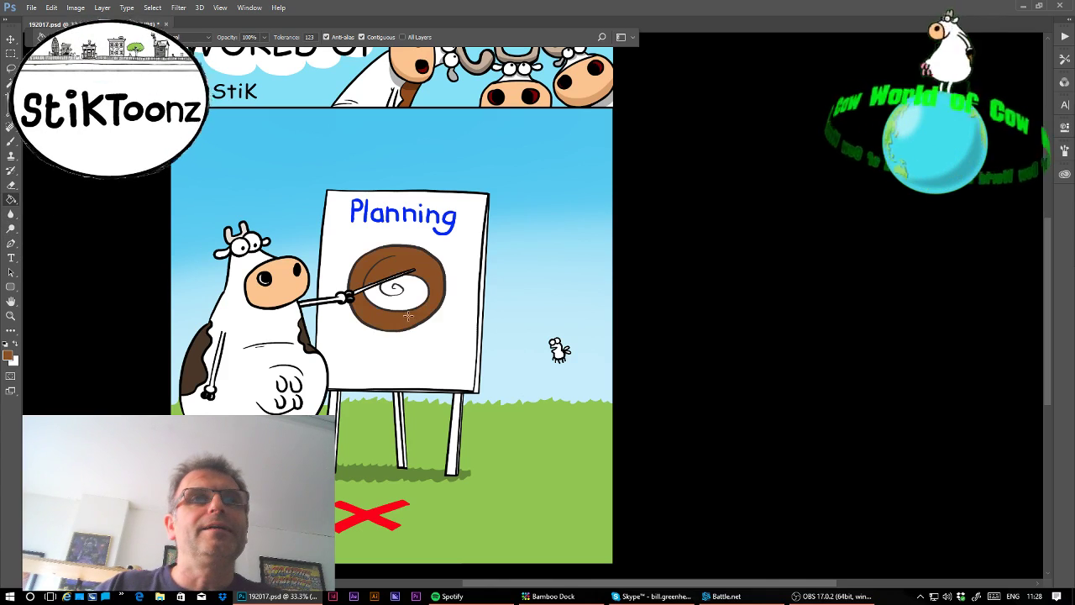
click(396, 291)
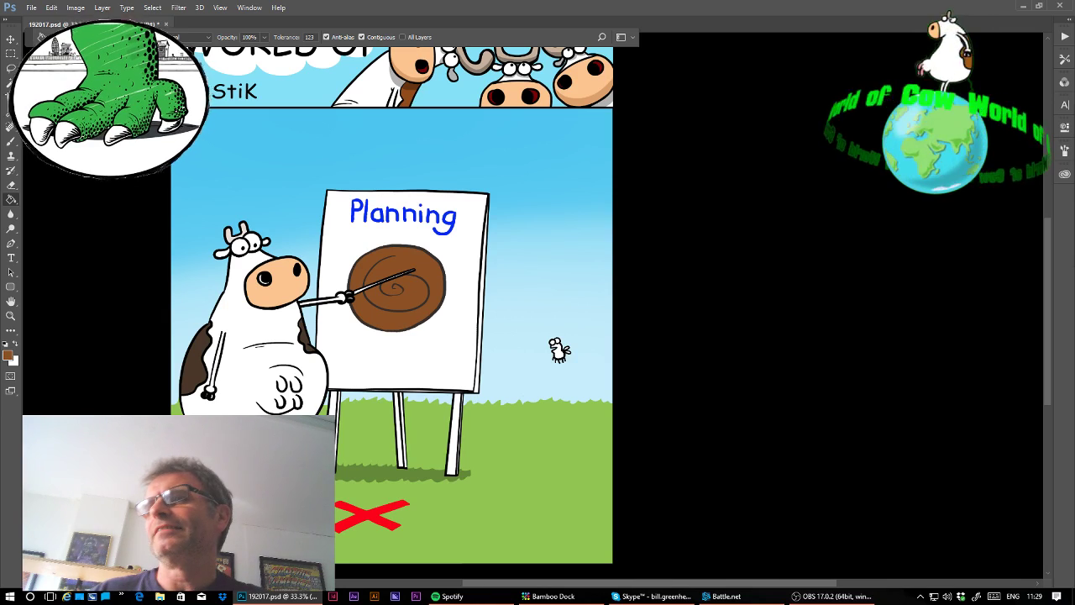
click(395, 353)
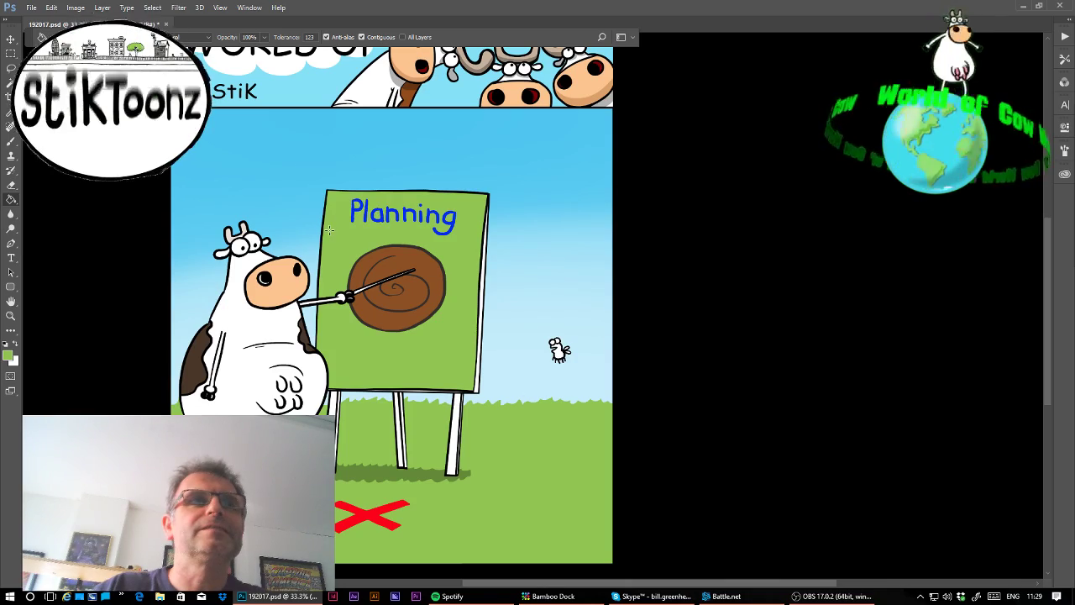
- Outline the four teats on the cow's udder with the Lasso and fill them with pink using the Paint Bucket at 100% opacity
click(11, 316)
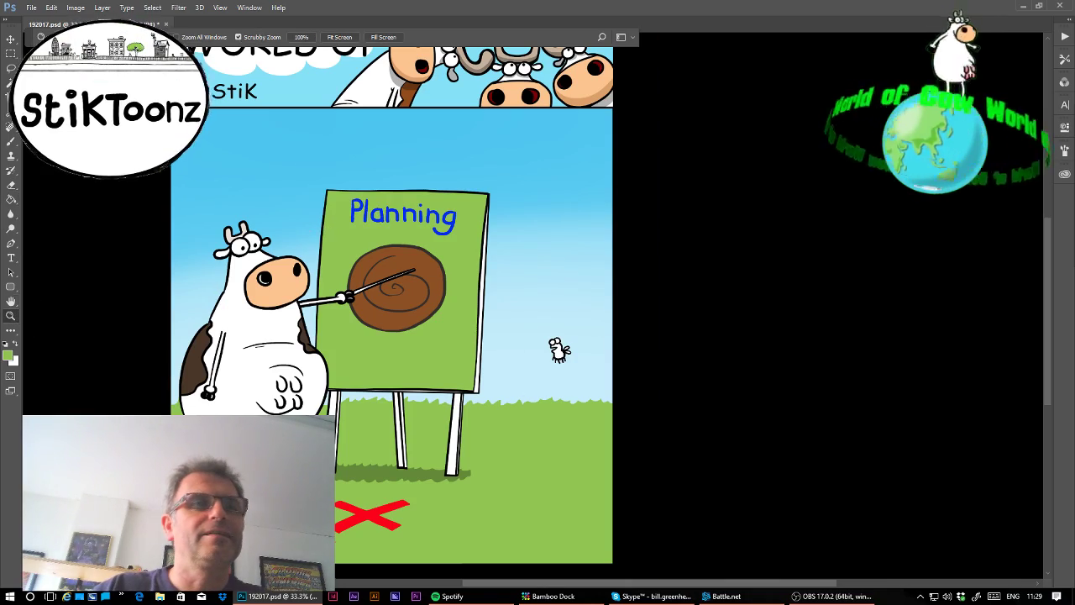
drag(274, 418, 352, 422)
click(11, 69)
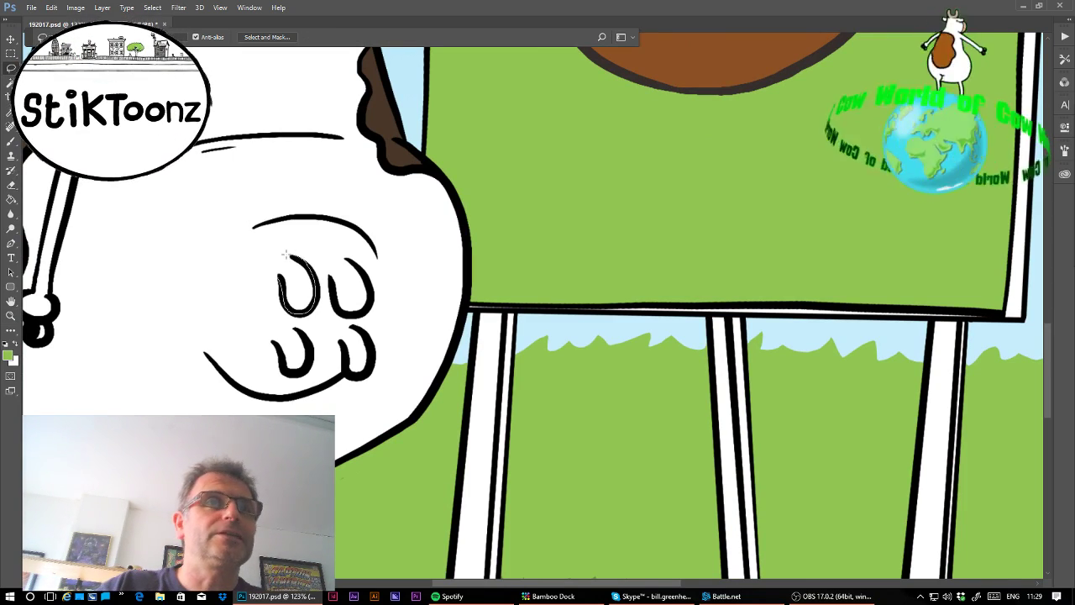
drag(277, 266, 278, 274)
mouse_move(272, 340)
mouse_down()
mouse_move(284, 366)
mouse_move(307, 370)
mouse_up()
drag(288, 328, 272, 339)
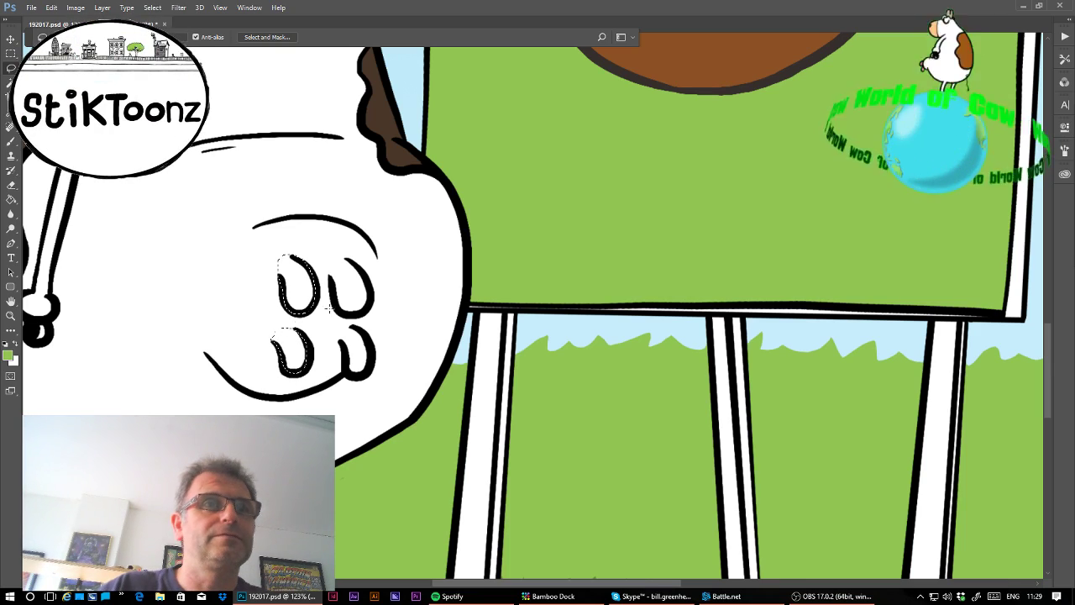
mouse_move(329, 276)
mouse_down()
mouse_move(335, 305)
mouse_move(356, 314)
mouse_move(369, 294)
mouse_move(359, 271)
mouse_move(336, 270)
mouse_up()
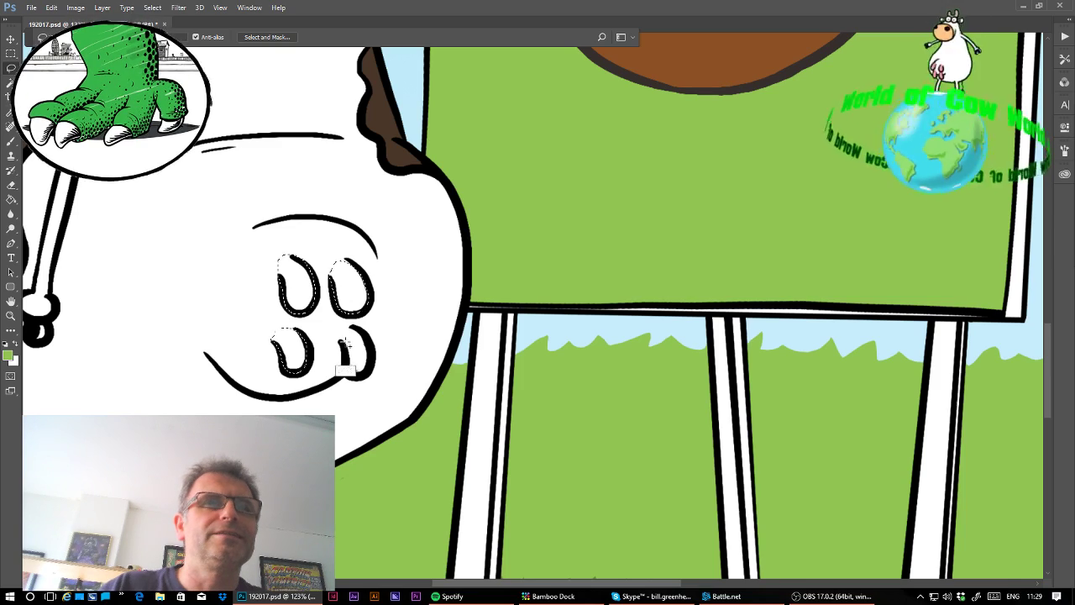
key(shift)
mouse_move(356, 380)
mouse_down()
mouse_move(373, 369)
mouse_move(368, 340)
mouse_move(353, 329)
mouse_move(345, 361)
mouse_move(361, 376)
mouse_up()
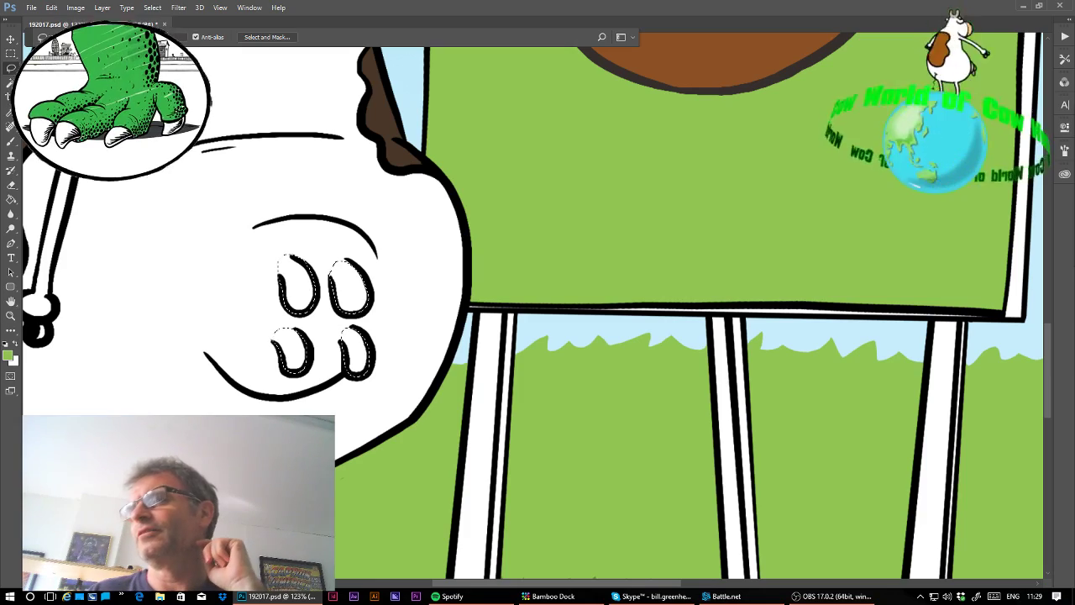
click(11, 199)
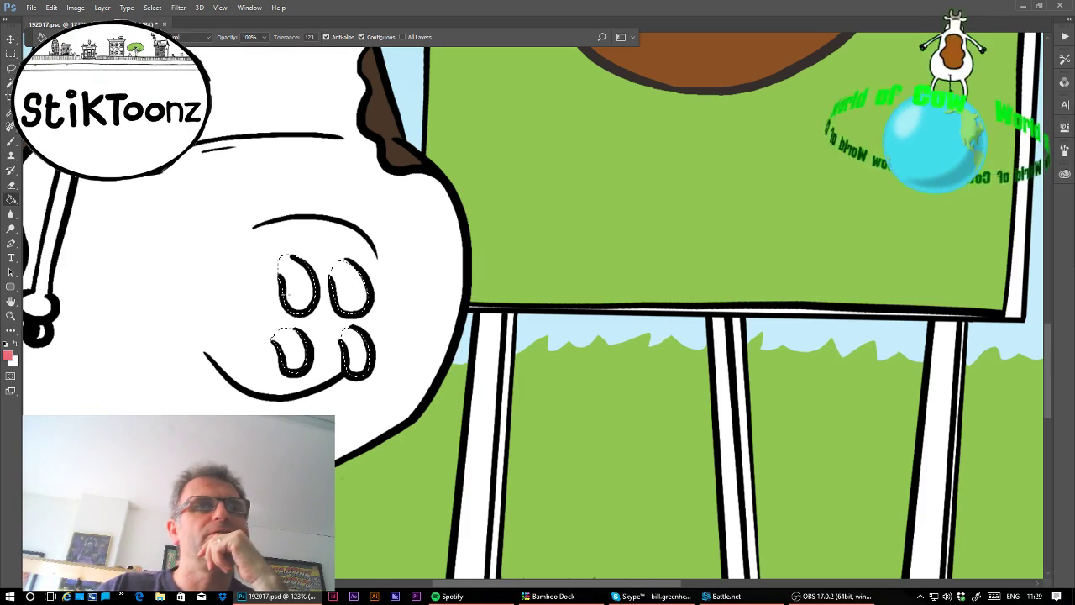
click(291, 344)
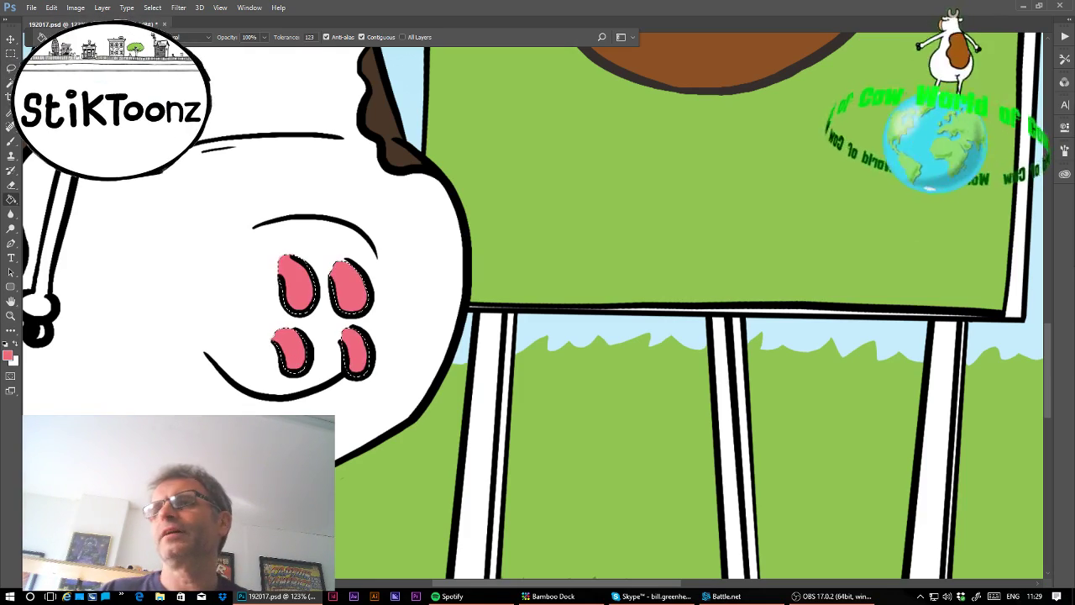
- Select a curved strip along the cow's lower belly with the Lasso, fill it with black at 30% opacity, and deselect
key(ctrl+0)
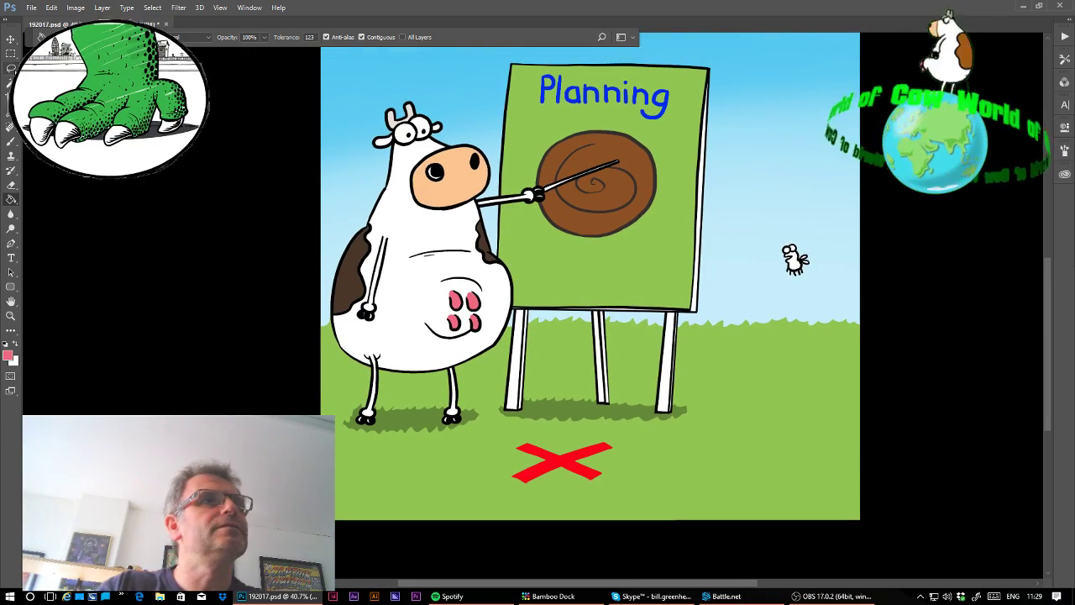
key(l)
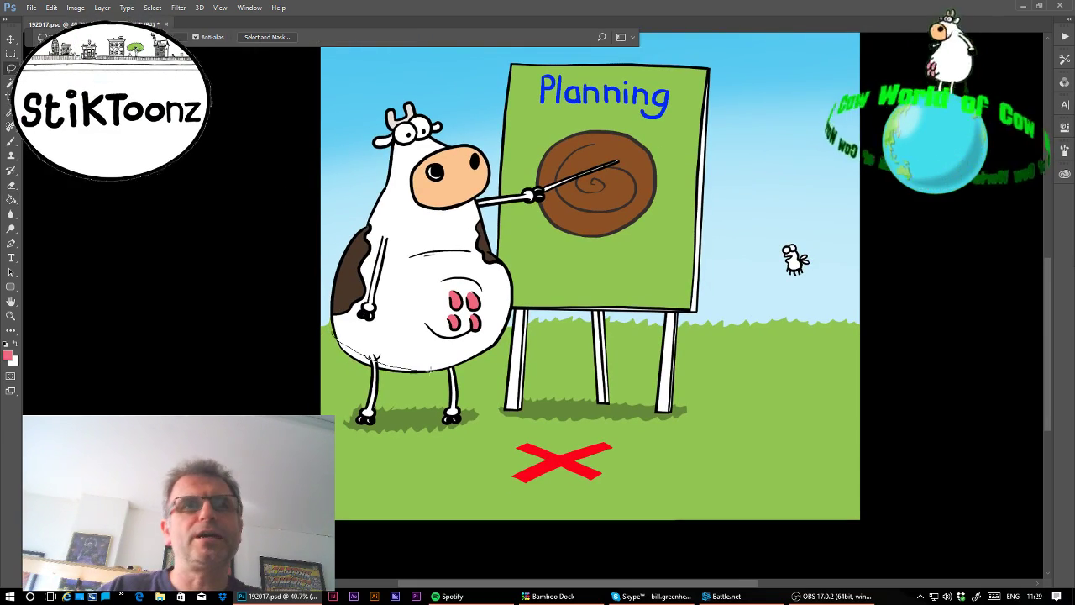
mouse_move(362, 352)
mouse_down()
mouse_move(406, 375)
mouse_move(397, 370)
mouse_move(458, 375)
mouse_move(536, 353)
mouse_move(485, 389)
mouse_move(422, 395)
mouse_move(407, 375)
mouse_move(370, 370)
mouse_move(393, 370)
mouse_up()
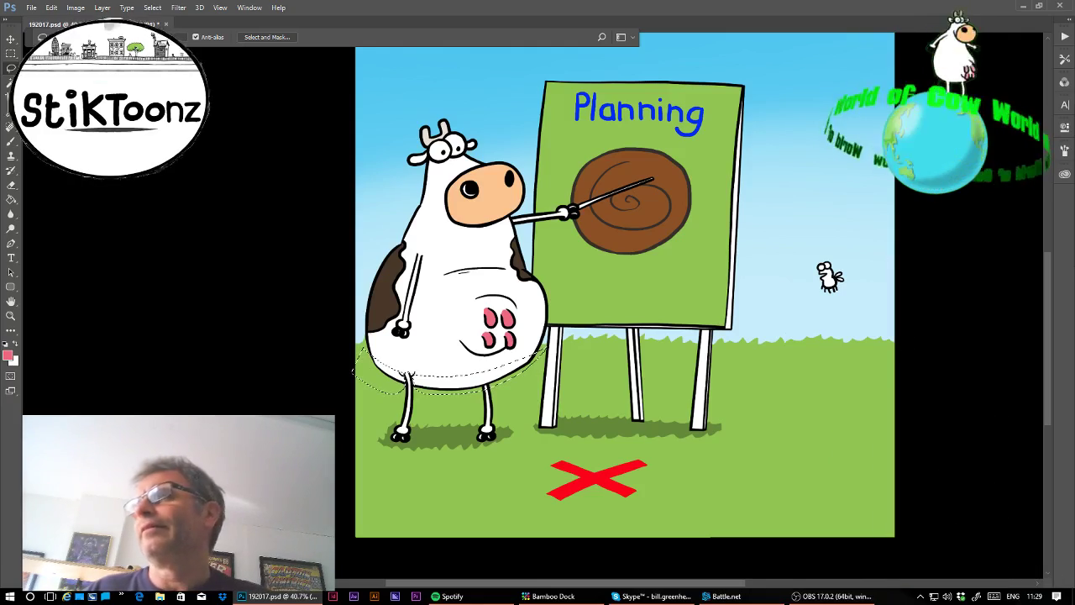
key(d)
key(g)
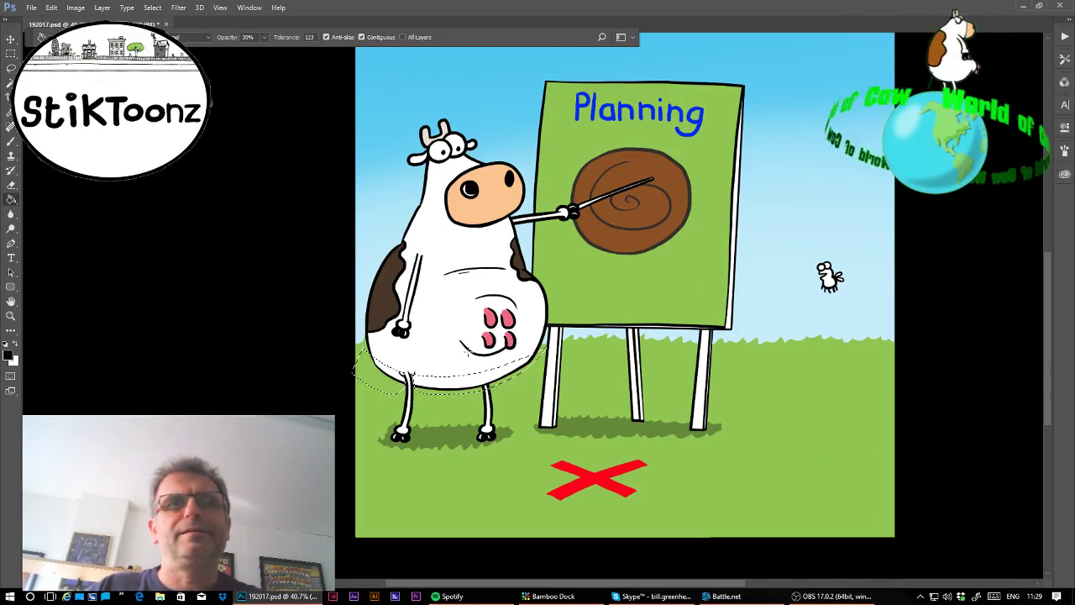
click(462, 370)
key(ctrl+d)
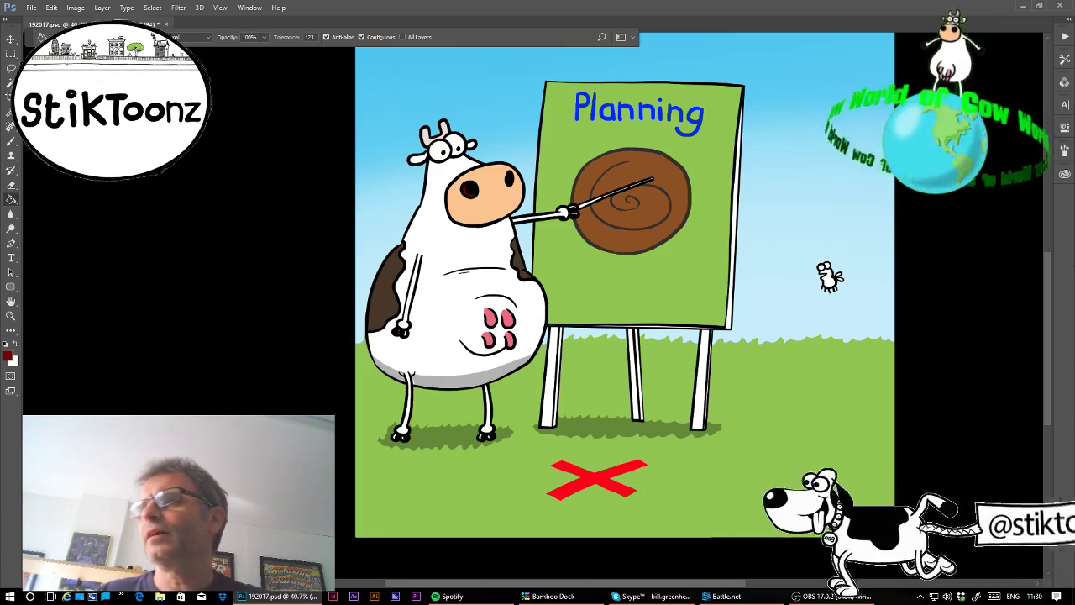
- Fill the front faces of the easel's three legs with light wood brown using the Paint Bucket at 100% opacity
alt+click(597, 352)
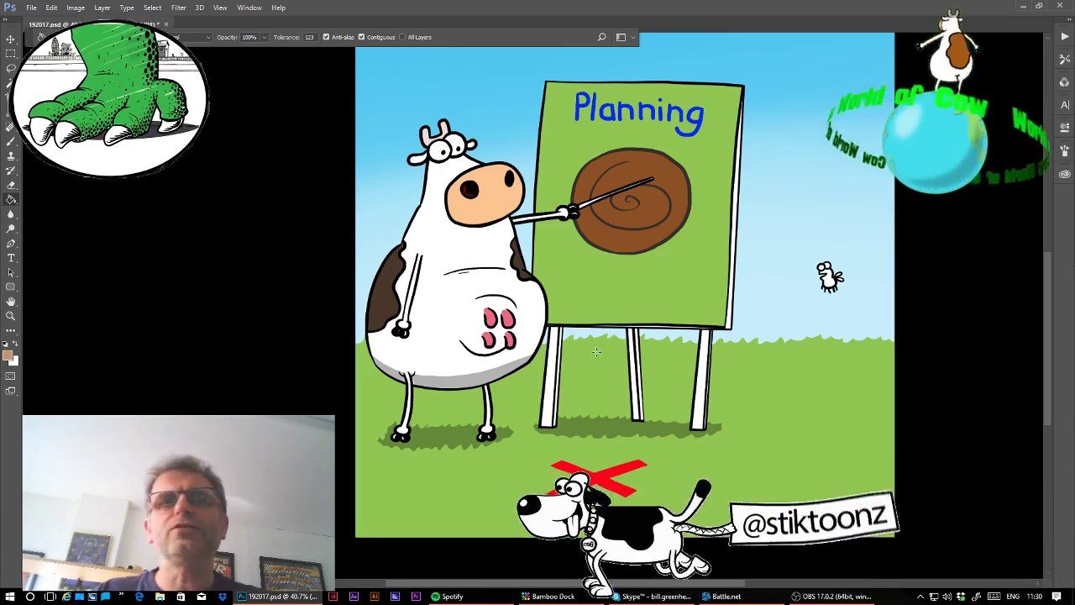
click(554, 387)
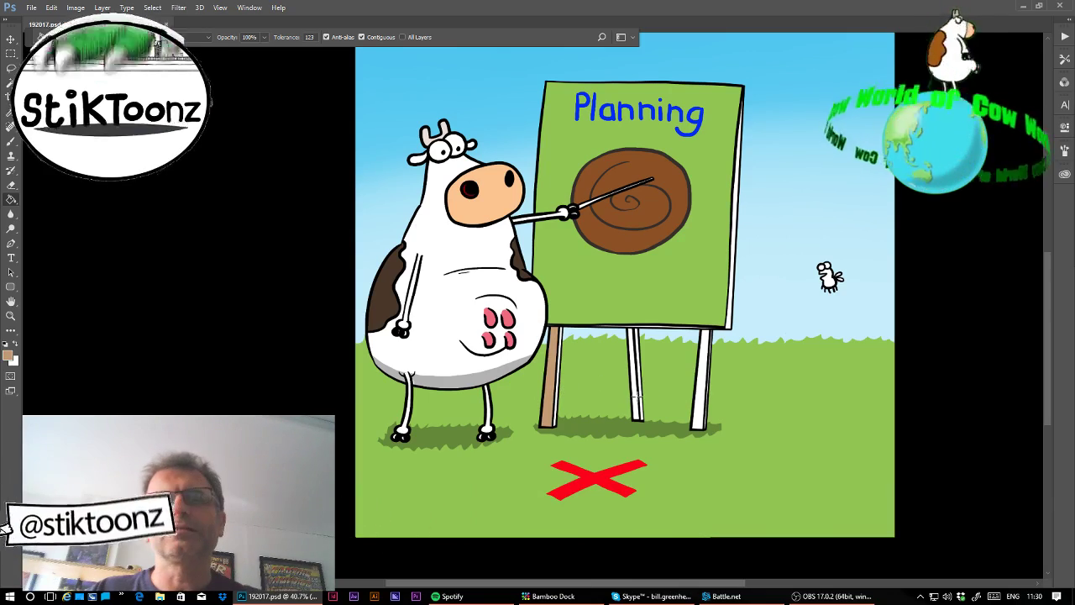
click(637, 393)
click(696, 407)
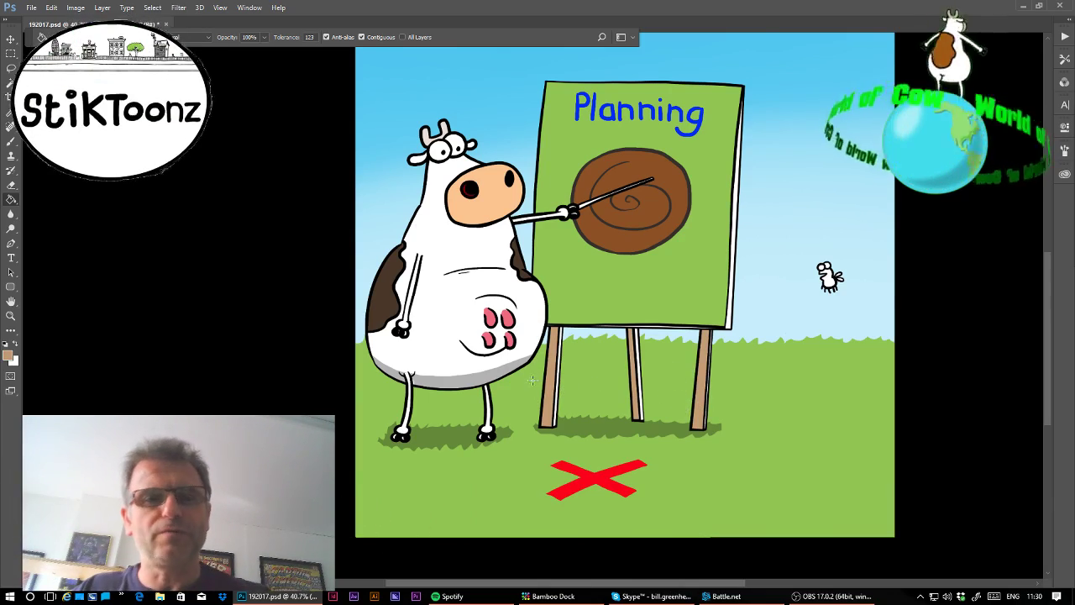
- Fill the narrow side faces of the easel legs and the board's side edge with the same brown at 70% opacity
click(556, 399)
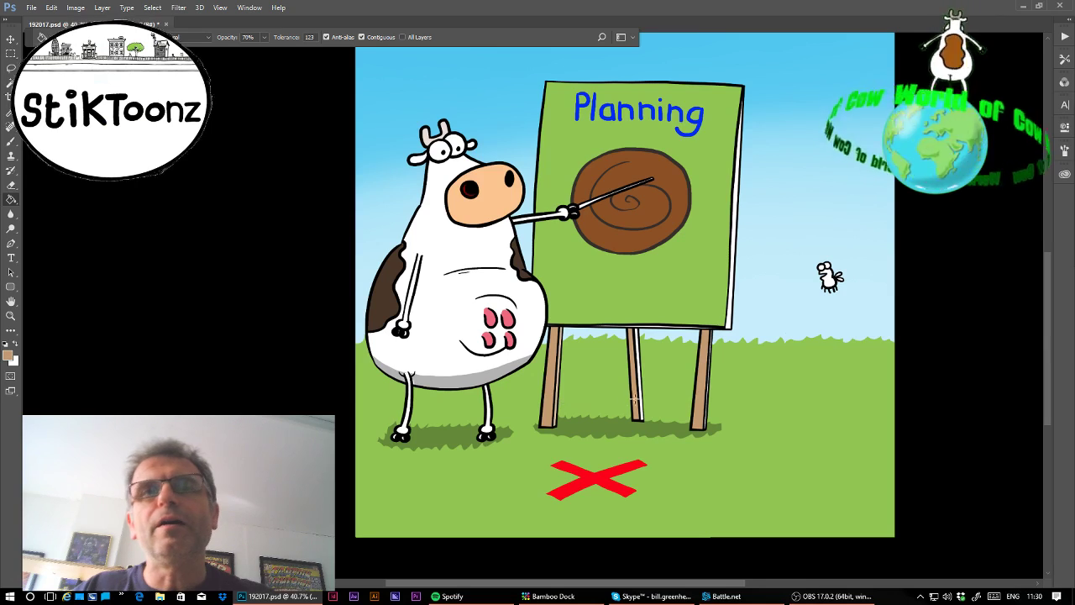
click(641, 403)
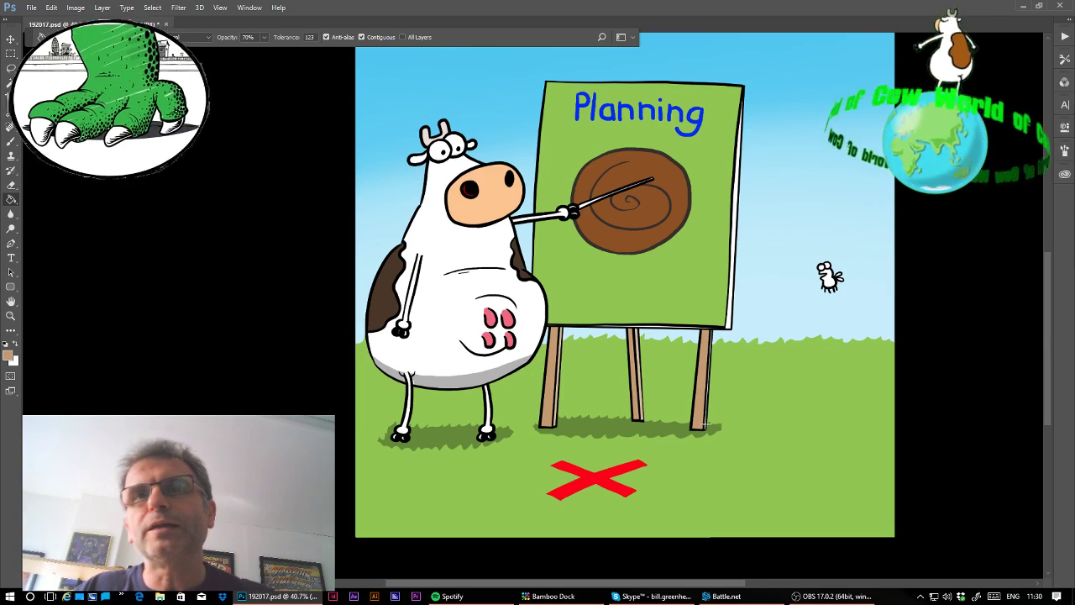
click(705, 420)
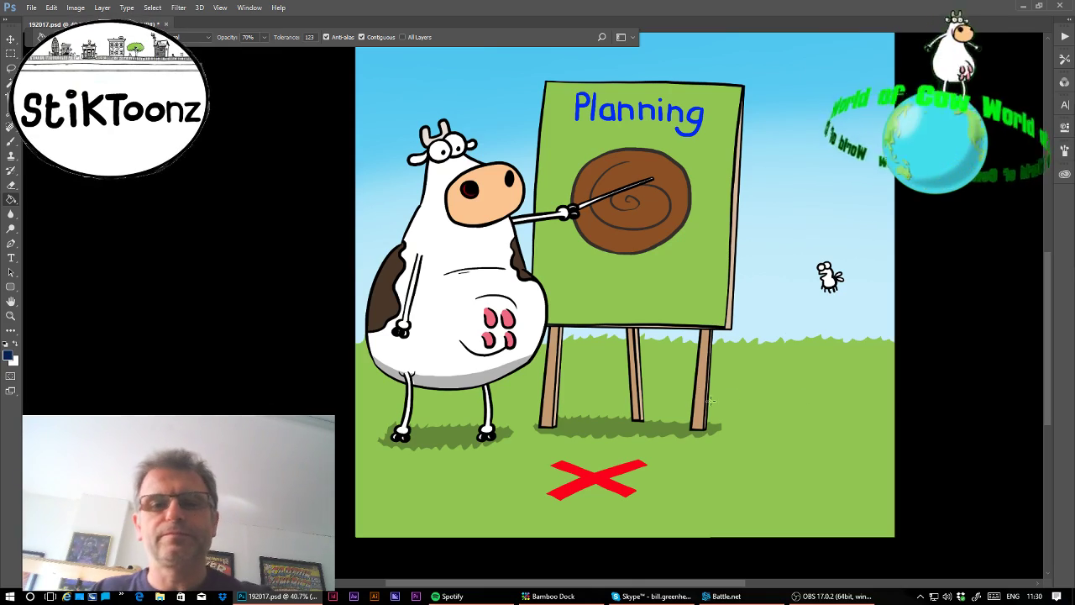
- Fill the fly's body with dark navy at 100% opacity and crosshatch both its eyes with a small navy brush at 33% opacity
key(0)
click(826, 277)
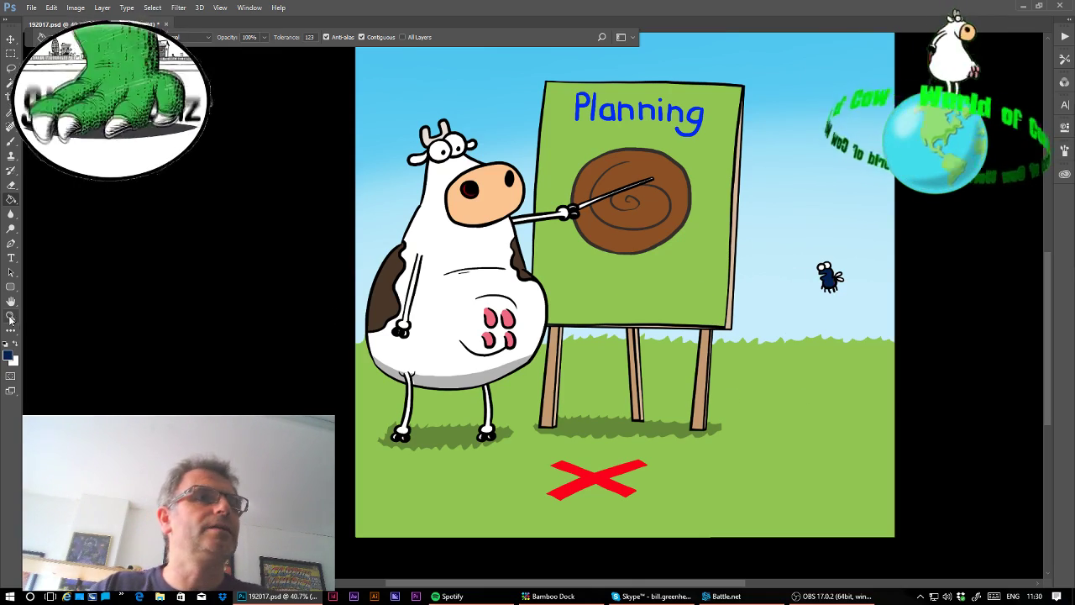
click(10, 317)
scroll(950, 278, up, 6)
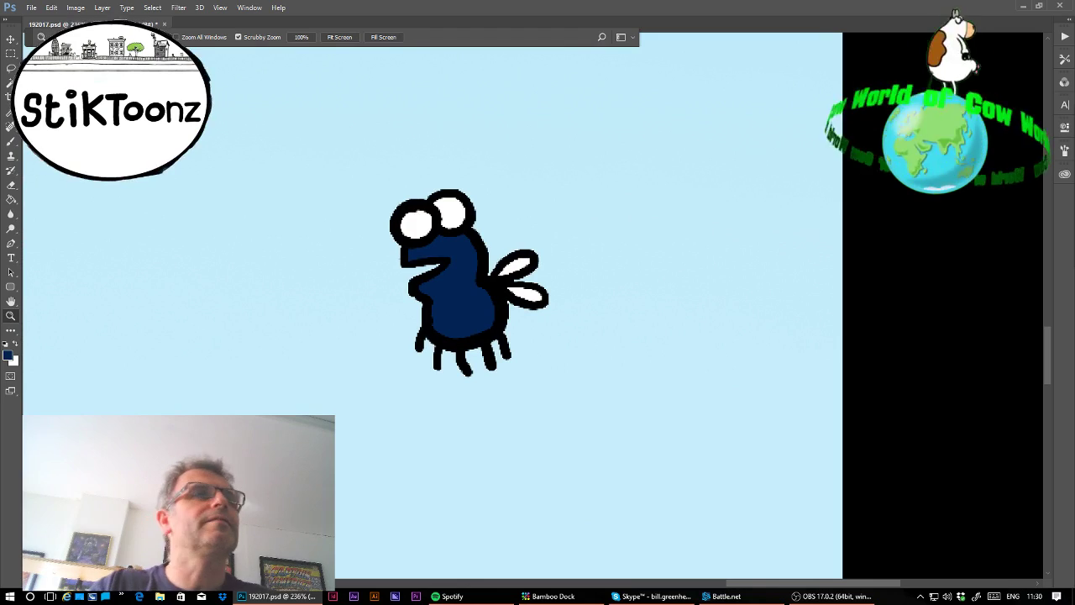
key(b)
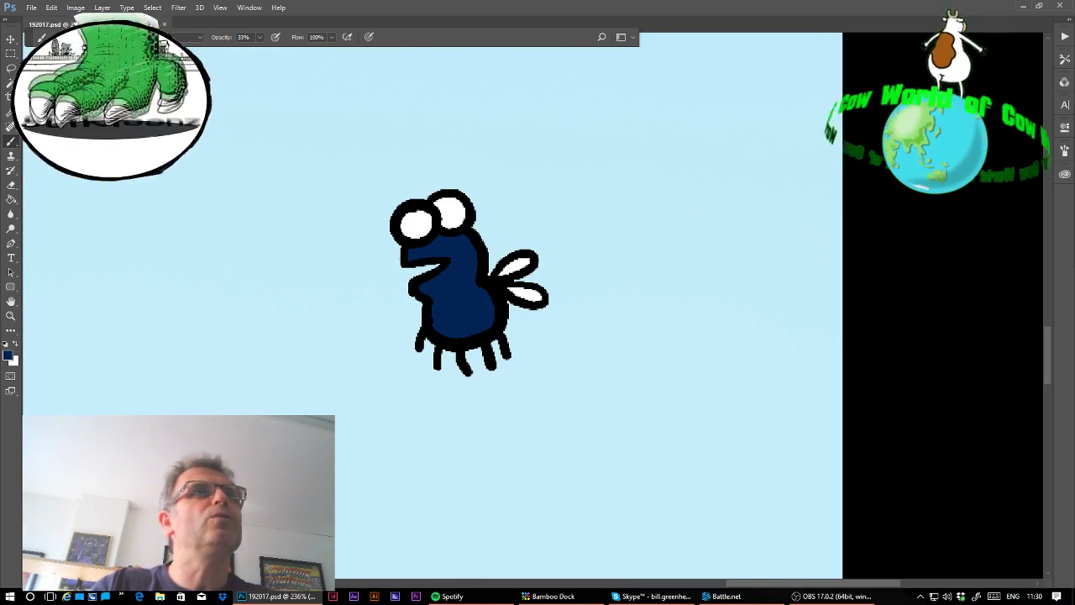
click(82, 37)
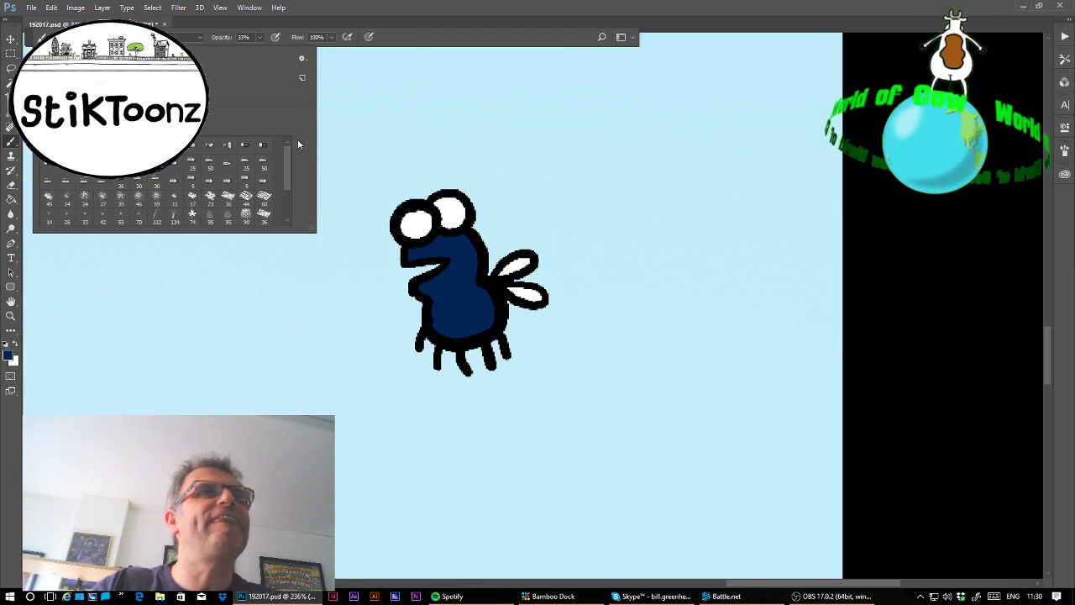
drag(421, 211, 406, 239)
mouse_move(432, 221)
mouse_down()
mouse_move(413, 245)
mouse_move(403, 210)
mouse_move(458, 227)
mouse_move(434, 206)
mouse_move(462, 213)
mouse_move(431, 198)
mouse_move(459, 198)
mouse_move(435, 225)
mouse_move(468, 210)
mouse_up()
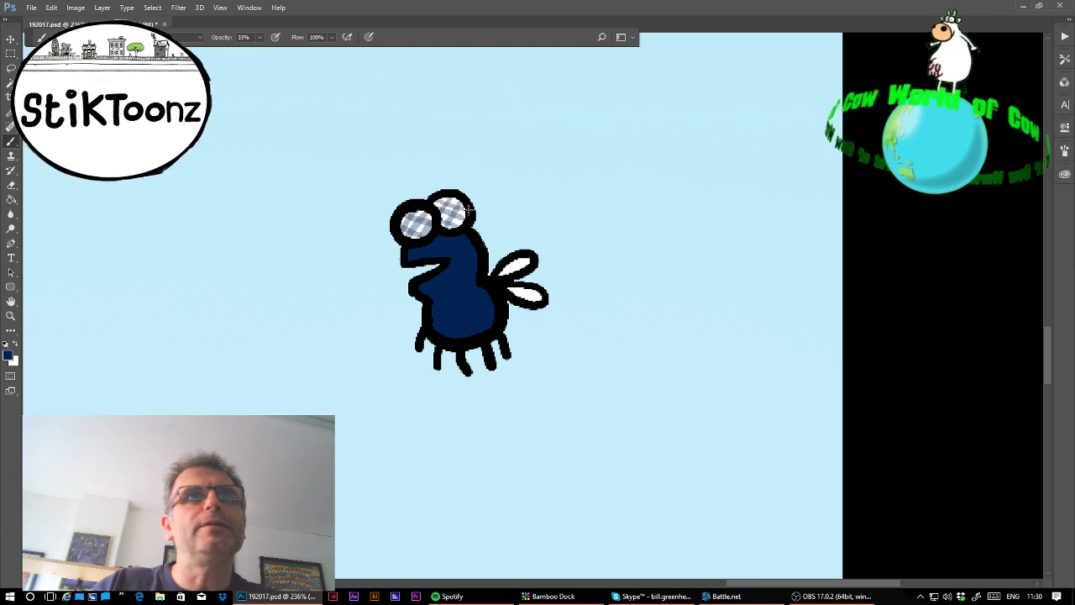
- Shade the fly's lower body and its wings with a black brush at 30% opacity
alt+click(467, 342)
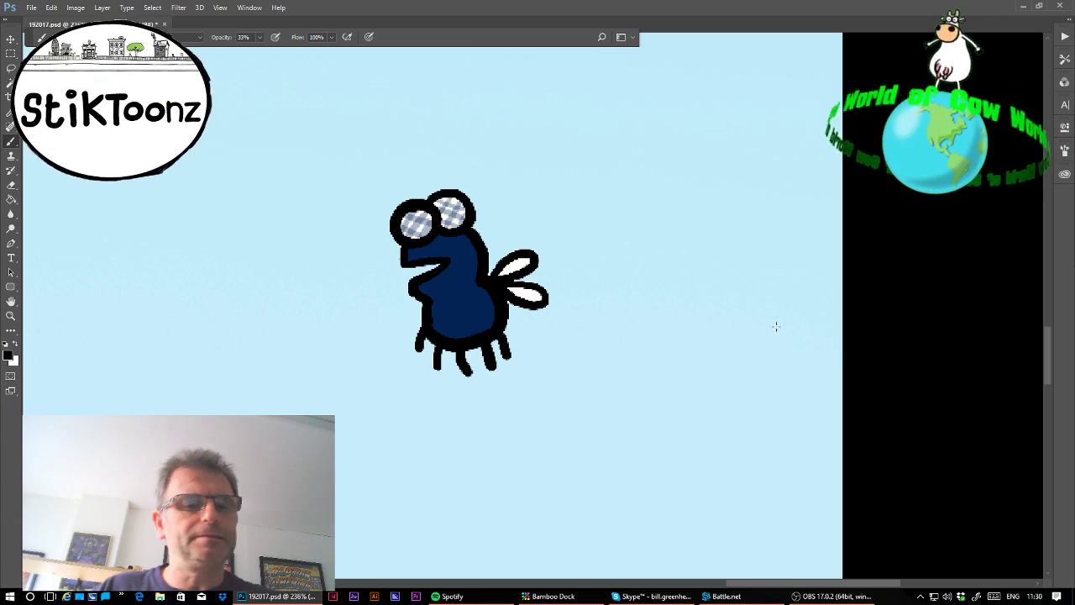
key(3)
mouse_move(453, 333)
mouse_down()
mouse_move(499, 324)
mouse_move(429, 324)
mouse_move(497, 315)
mouse_up()
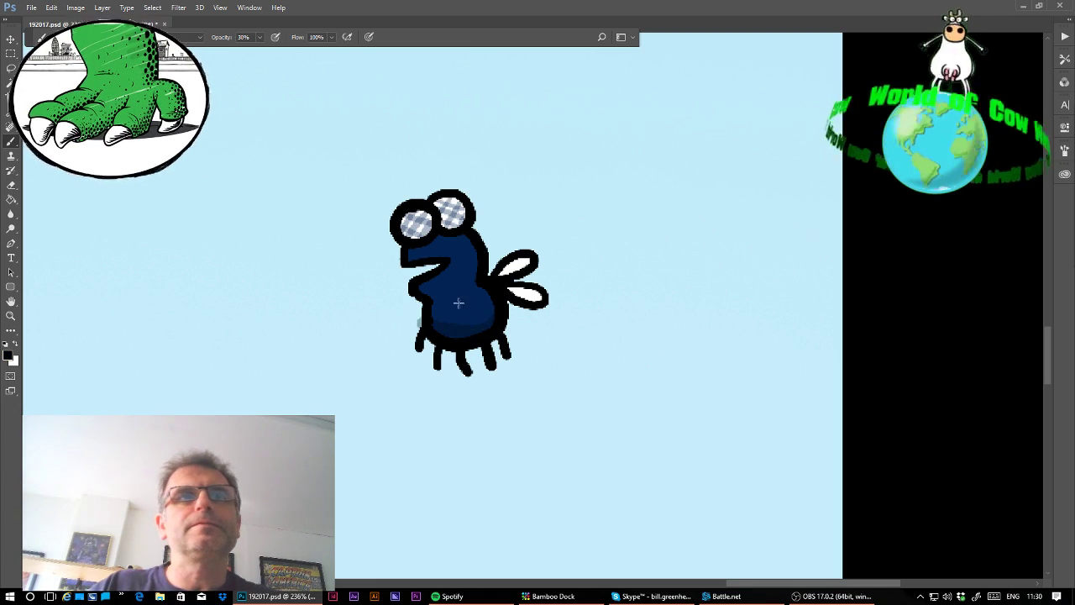
drag(500, 269, 538, 303)
- Shade a Lasso-selected strip beneath the cow's eyes with black at 20% opacity, deselect, and fill the horns with beige at 100% opacity
scroll(540, 311, down, 5)
scroll(540, 311, left, 5)
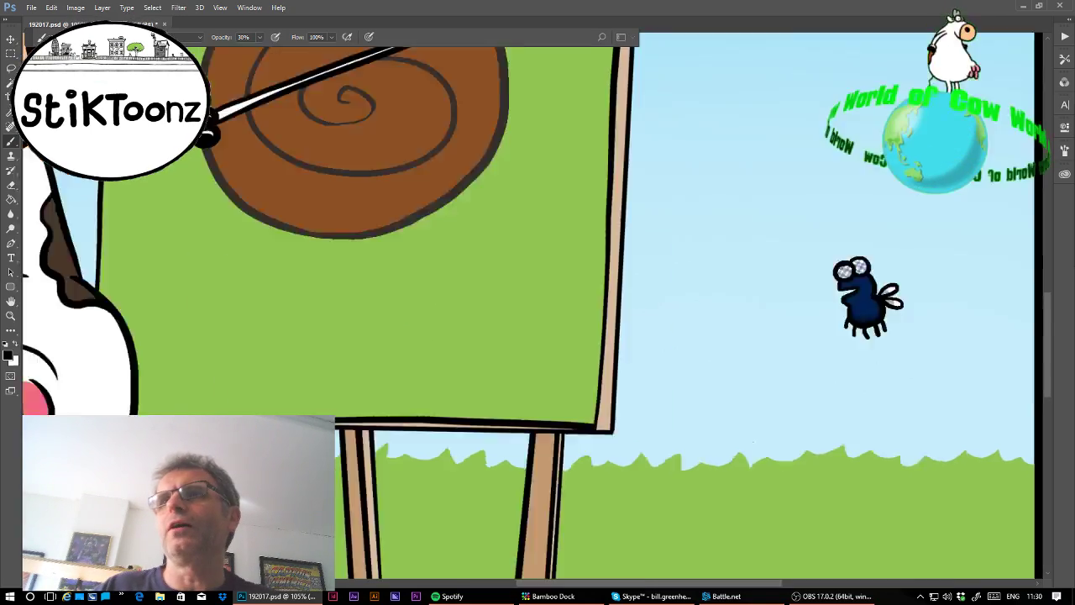
scroll(540, 311, left, 5)
scroll(541, 311, up, 3)
scroll(540, 311, up, 2)
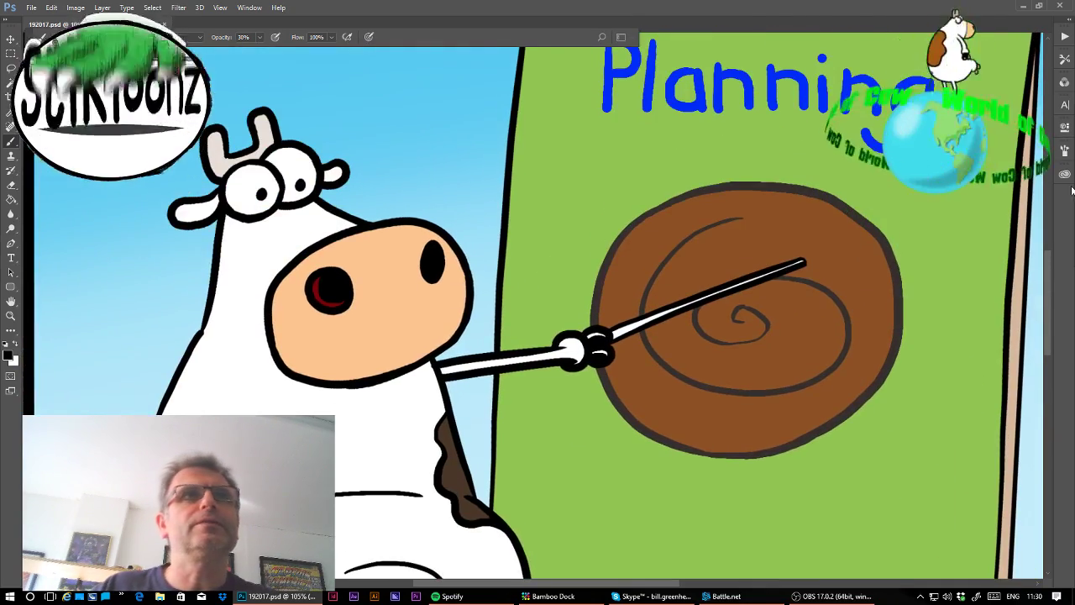
key(l)
mouse_move(224, 216)
mouse_down()
mouse_move(252, 228)
mouse_move(300, 216)
mouse_move(316, 197)
mouse_move(244, 220)
mouse_up()
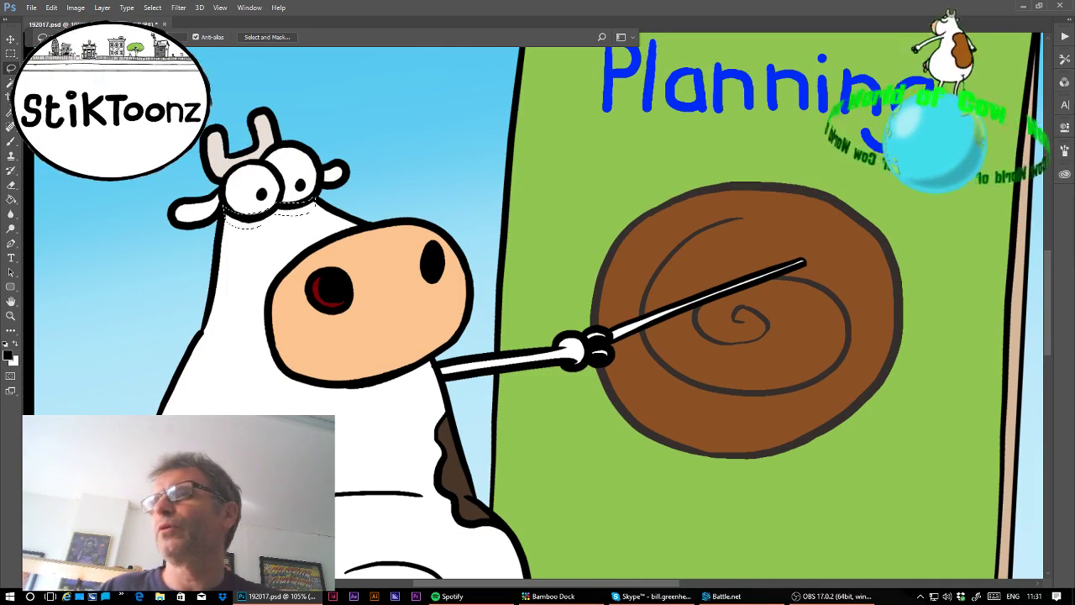
key(g)
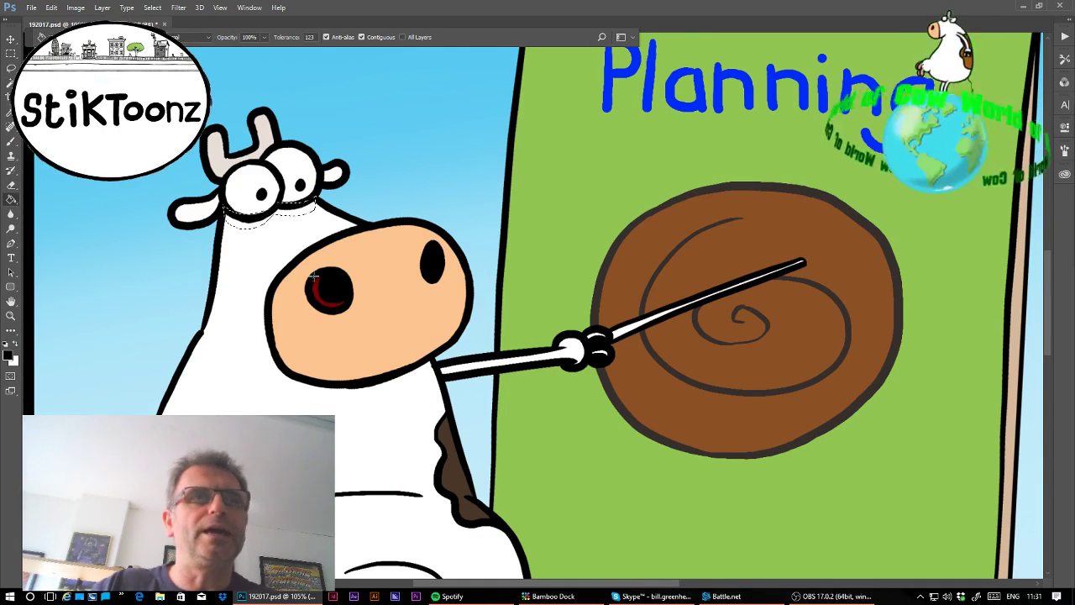
key(2)
click(277, 223)
key(ctrl+d)
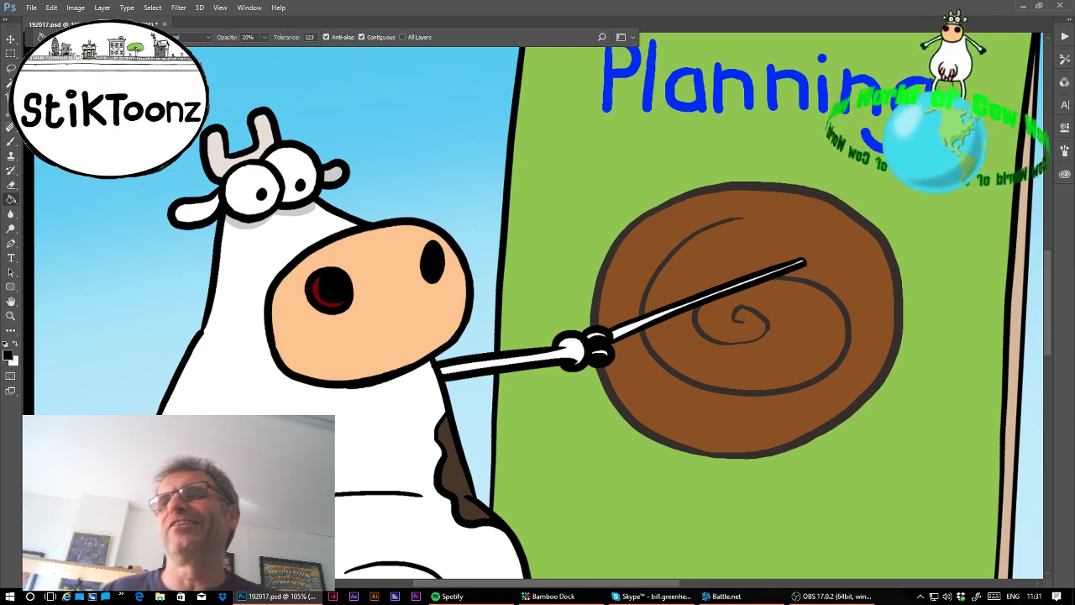
click(213, 159)
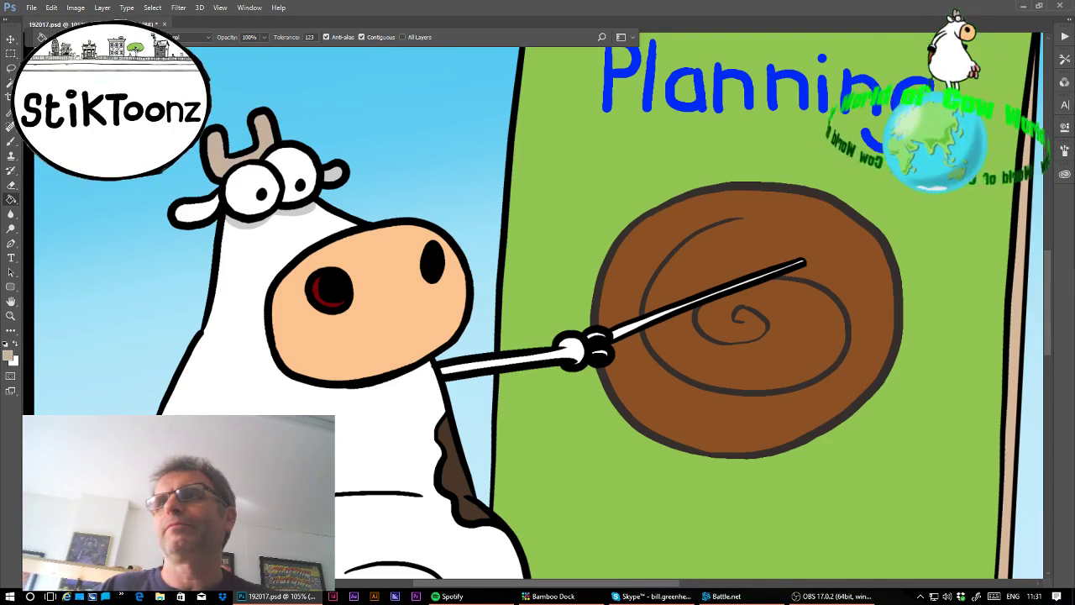
- Add centred red 24 pt text in the sky beside the board, with "That's" on the first line and "accepacle" on the second
drag(739, 315, 366, 324)
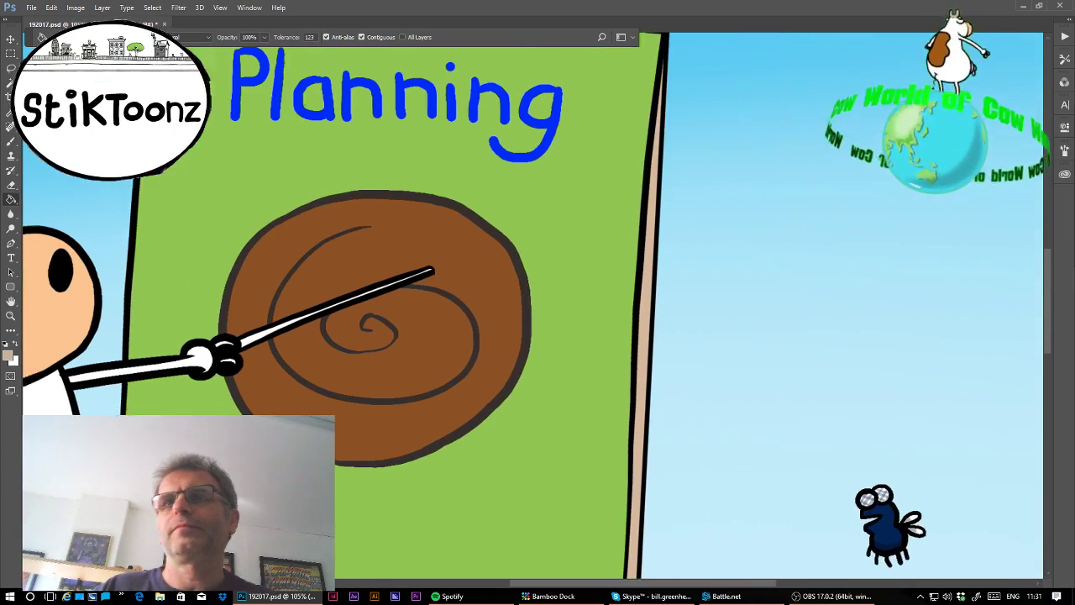
scroll(533, 311, right, 2)
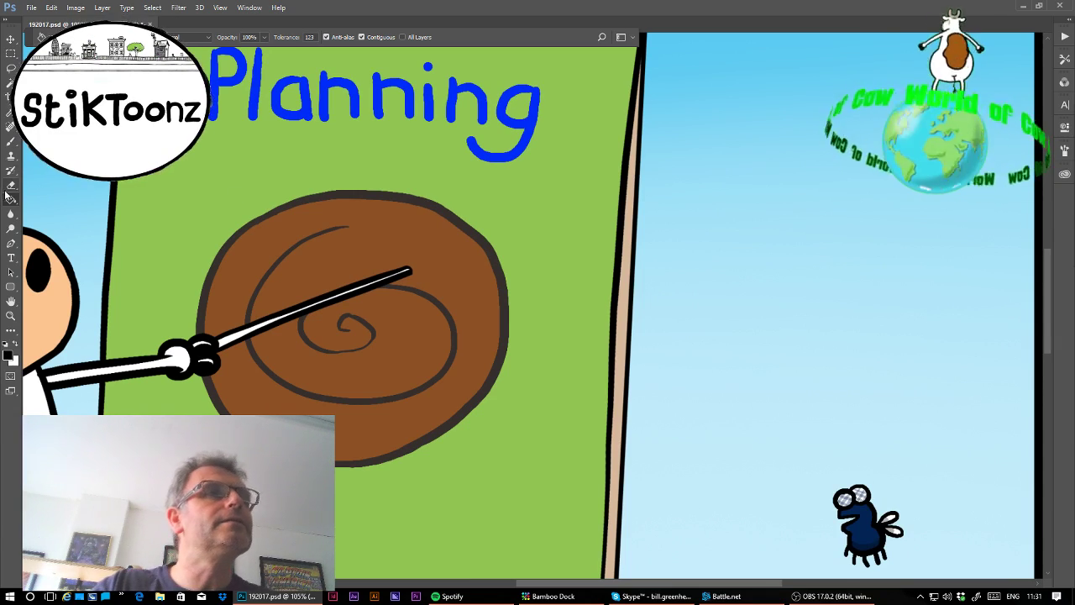
click(11, 257)
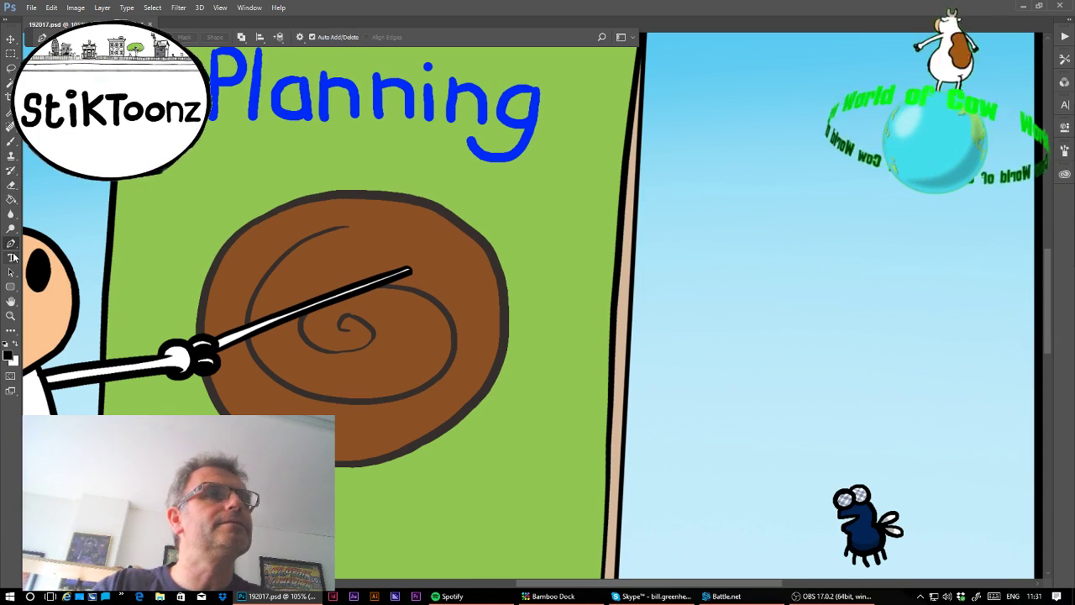
click(668, 169)
text(Ta)
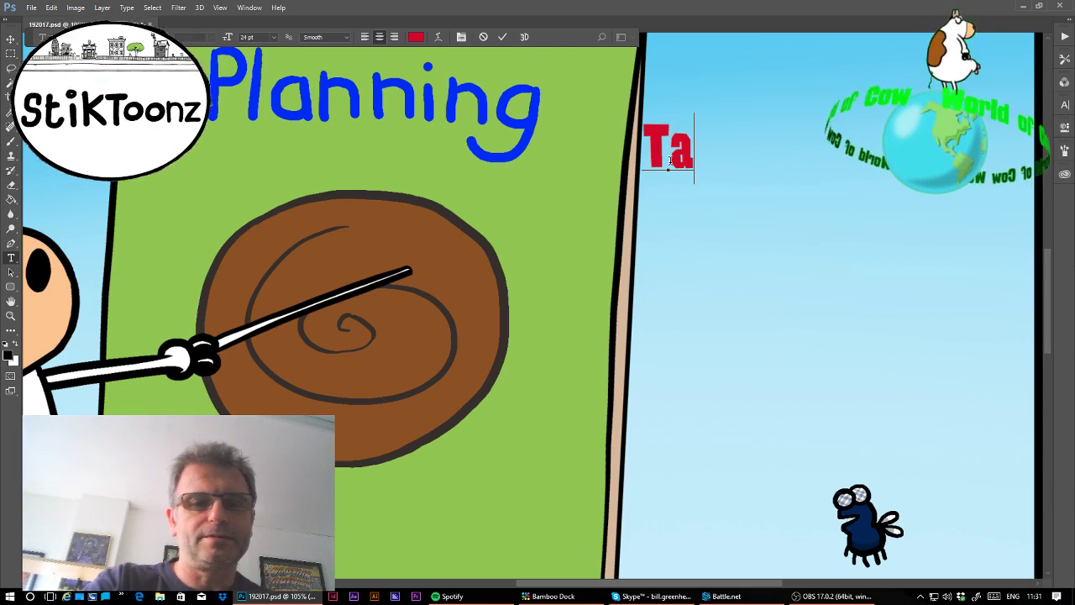
key(BackSpace)
text(hat)
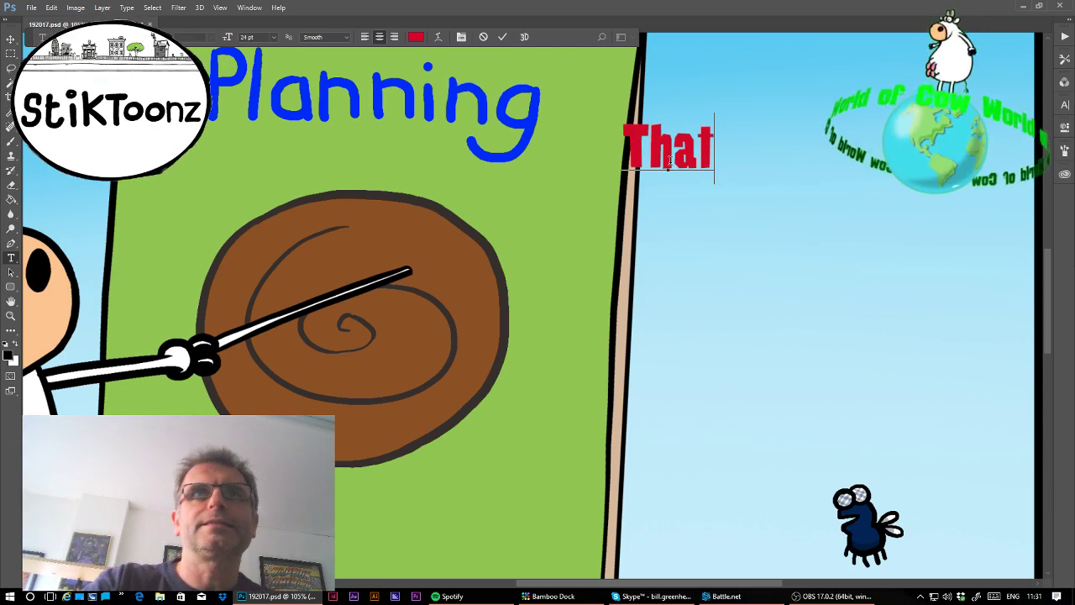
text('s)
key(Return)
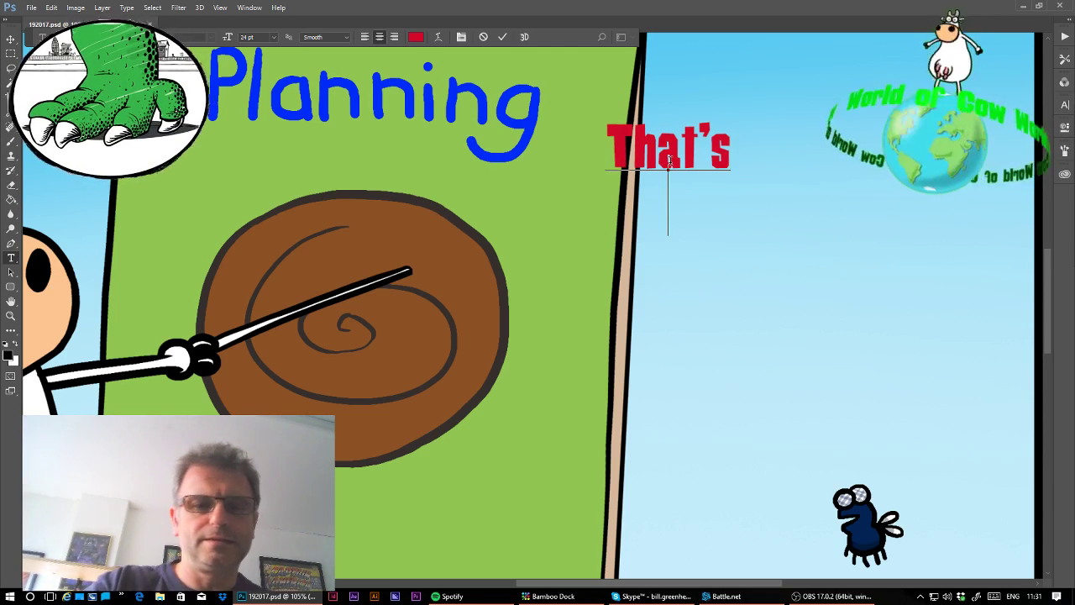
text(ac)
text(cepa)
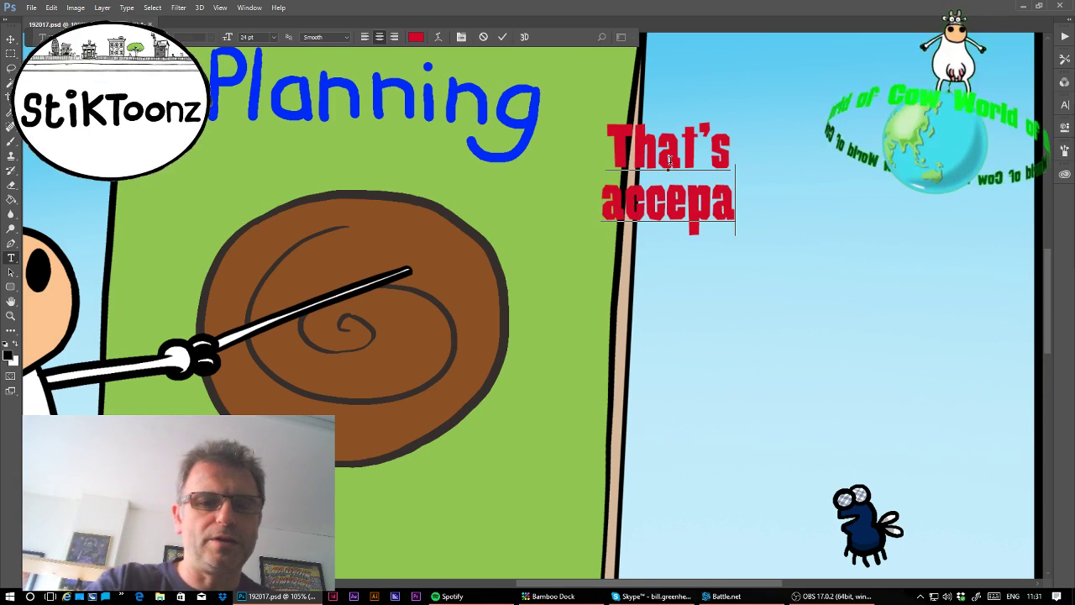
text(cle)
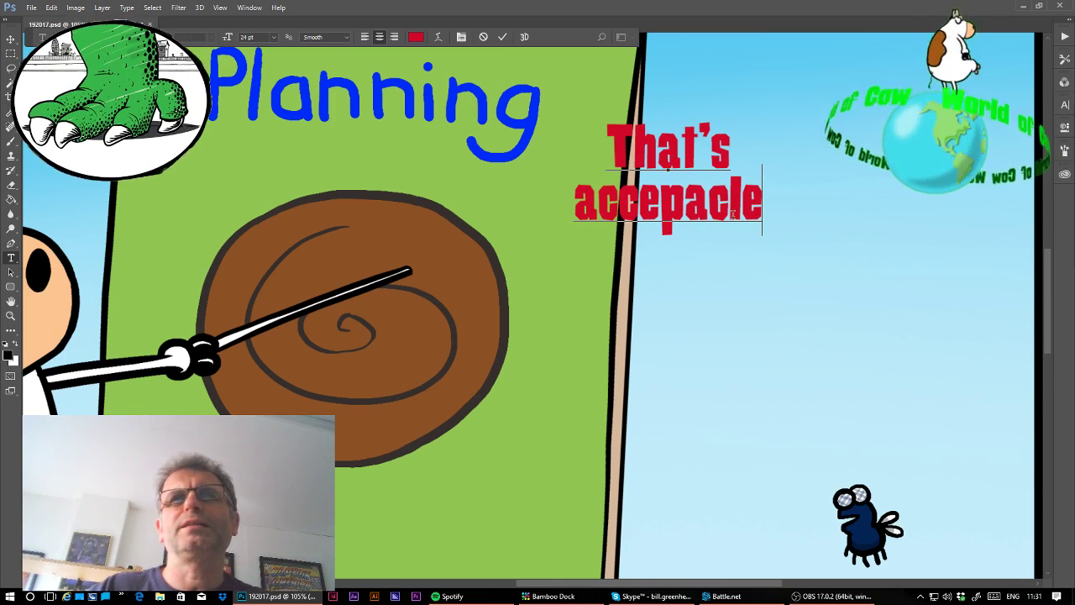
- Correct the second text line's spelling to "acceptable" and end it with an exclamation mark
drag(729, 205, 716, 206)
text(b)
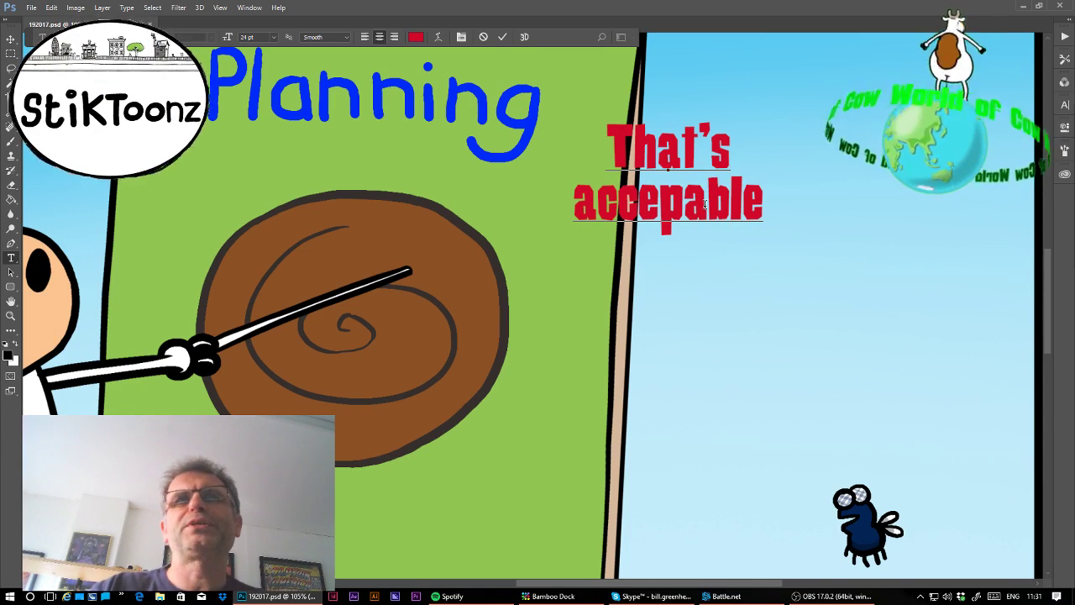
click(682, 202)
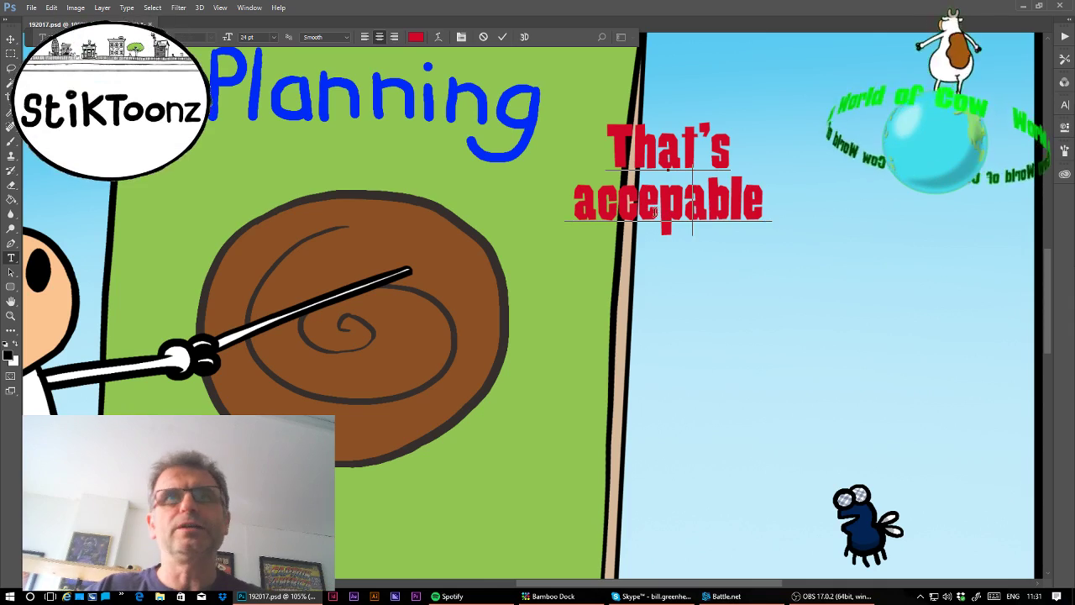
text(t)
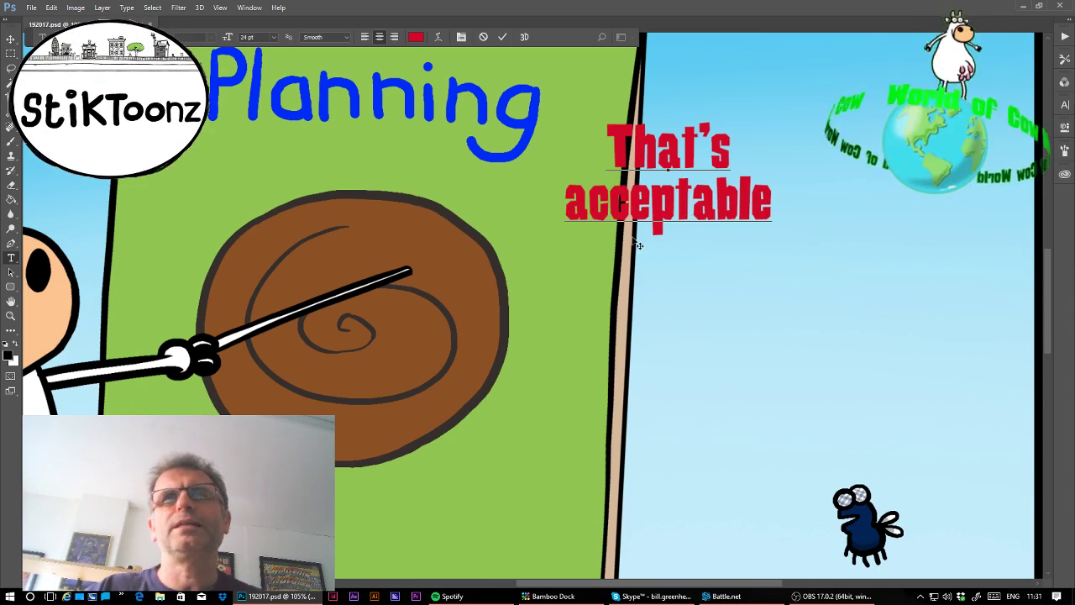
click(768, 195)
text(!)
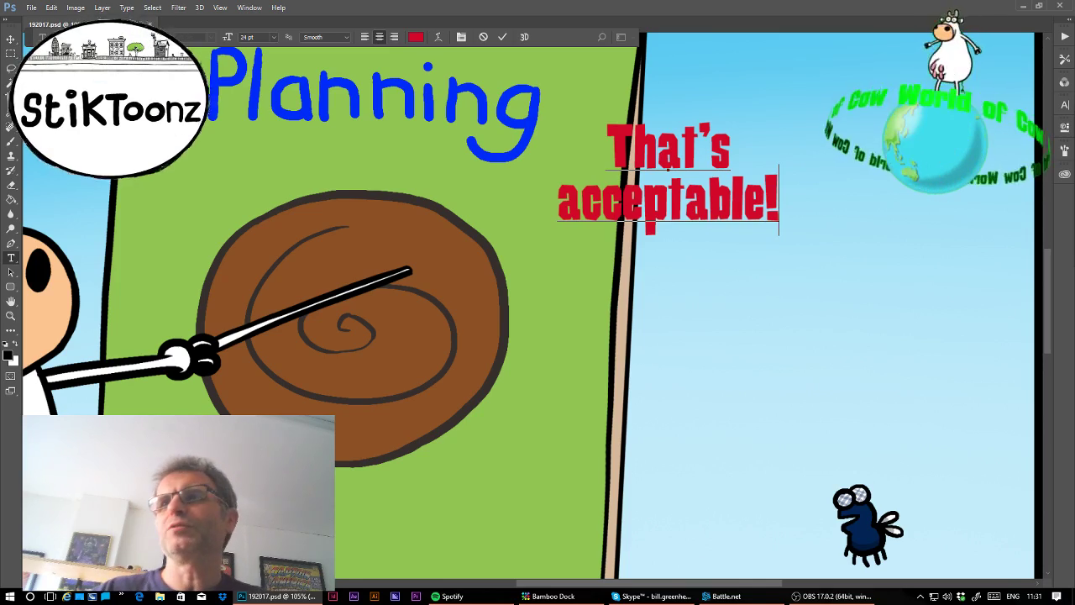
- Move the "That's acceptable!" text off the board into the sky above the fly and recolour all of it black
key(ctrl+0)
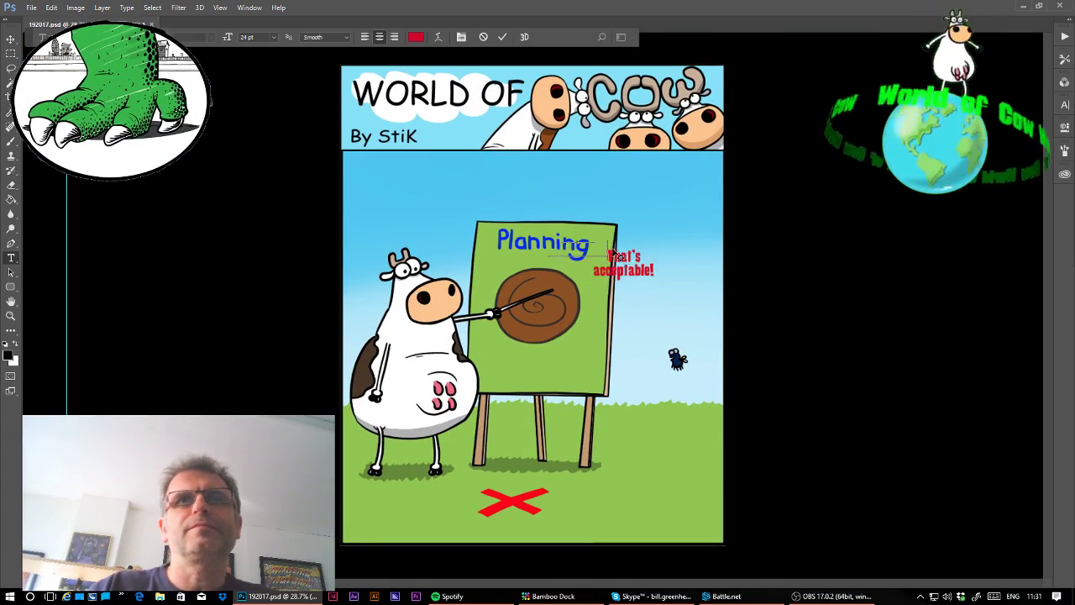
drag(614, 252, 686, 293)
key(ctrl+a)
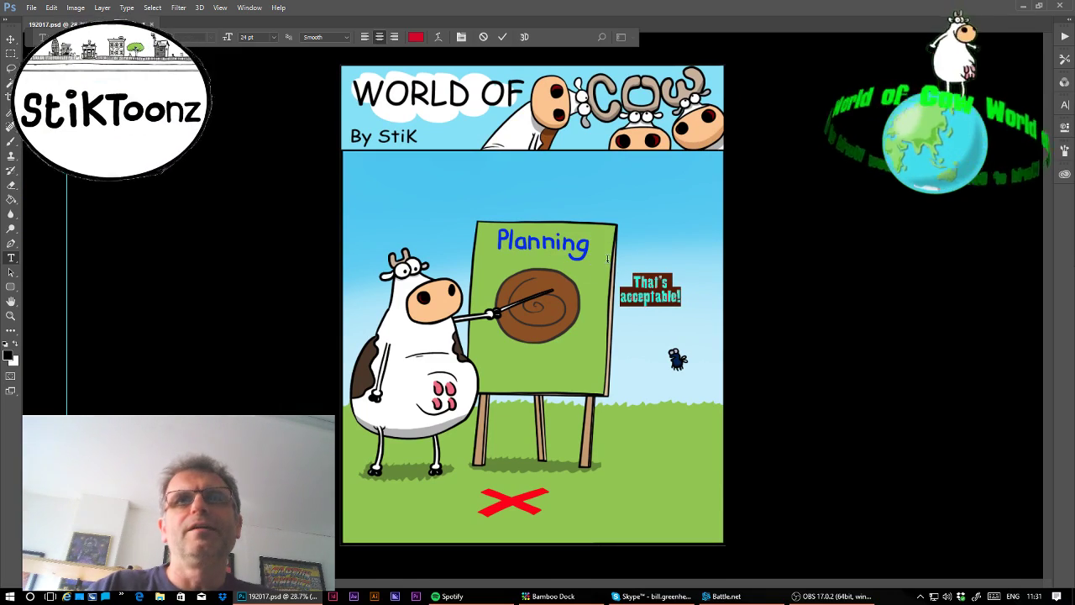
click(10, 356)
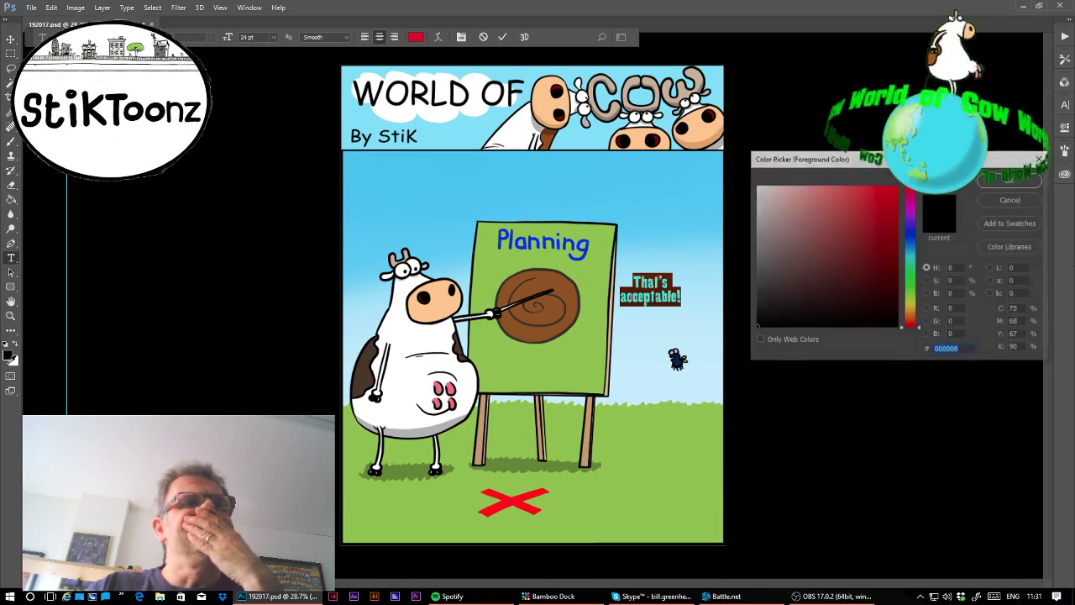
click(1009, 180)
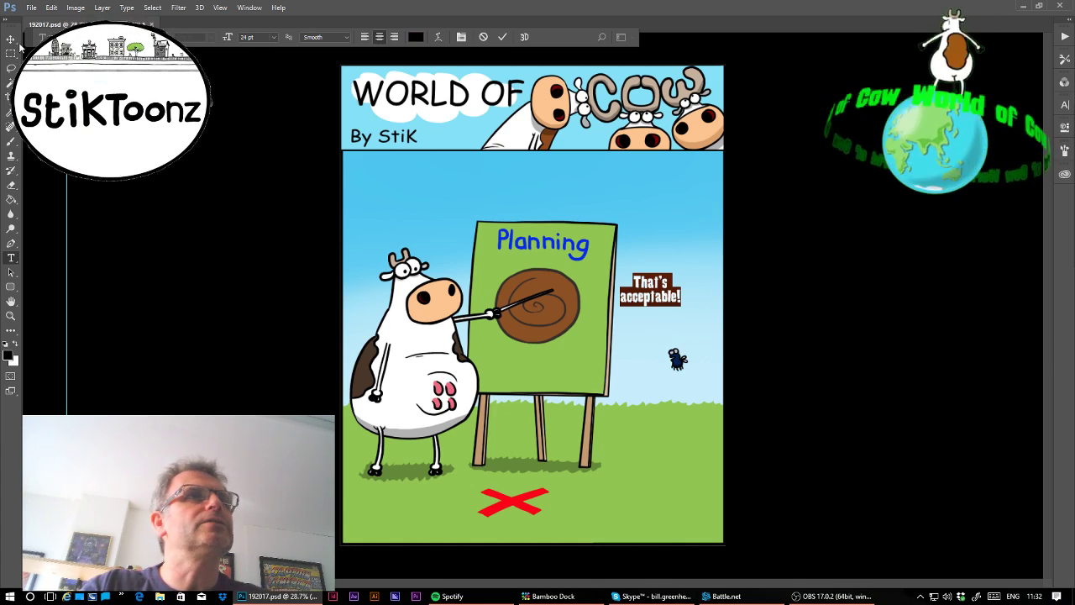
- Use Free Transform to enlarge the text to about 146% wide by 144% high and raise it level with the "Planning" heading
click(51, 8)
click(98, 238)
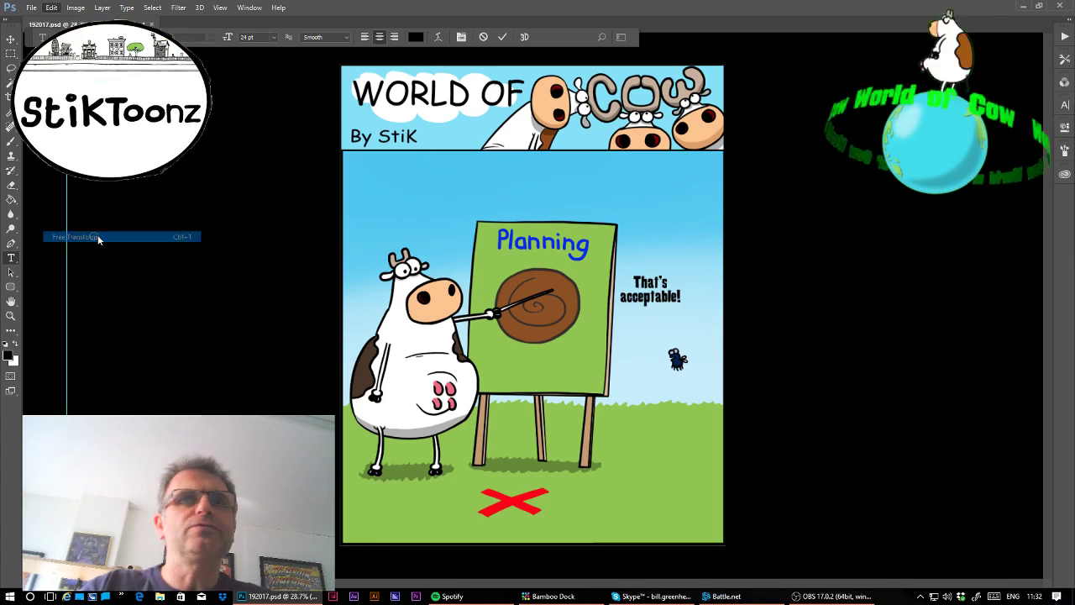
drag(682, 304, 687, 248)
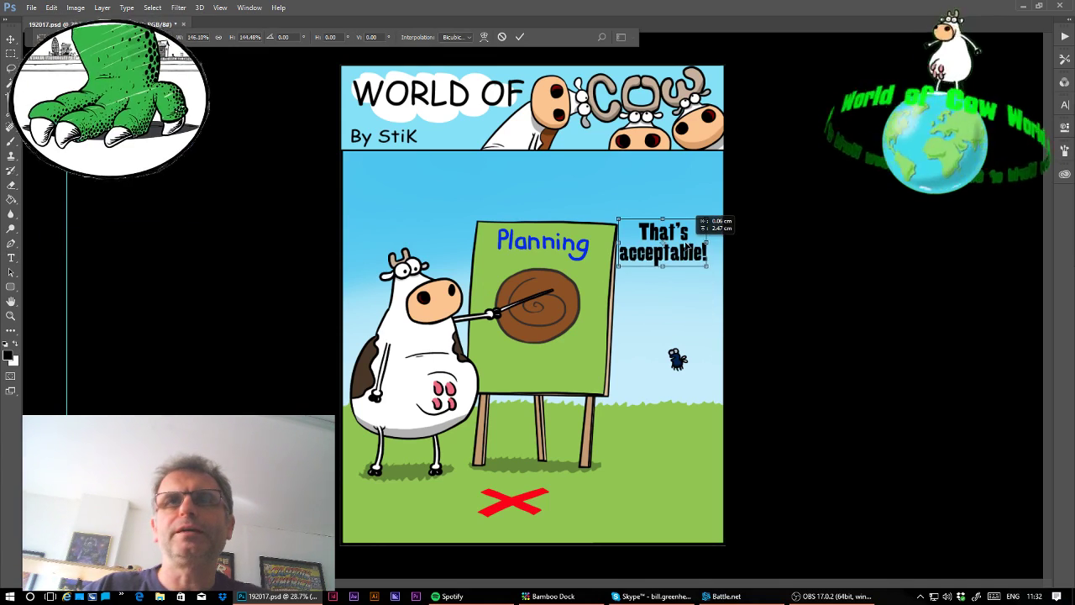
key(Return)
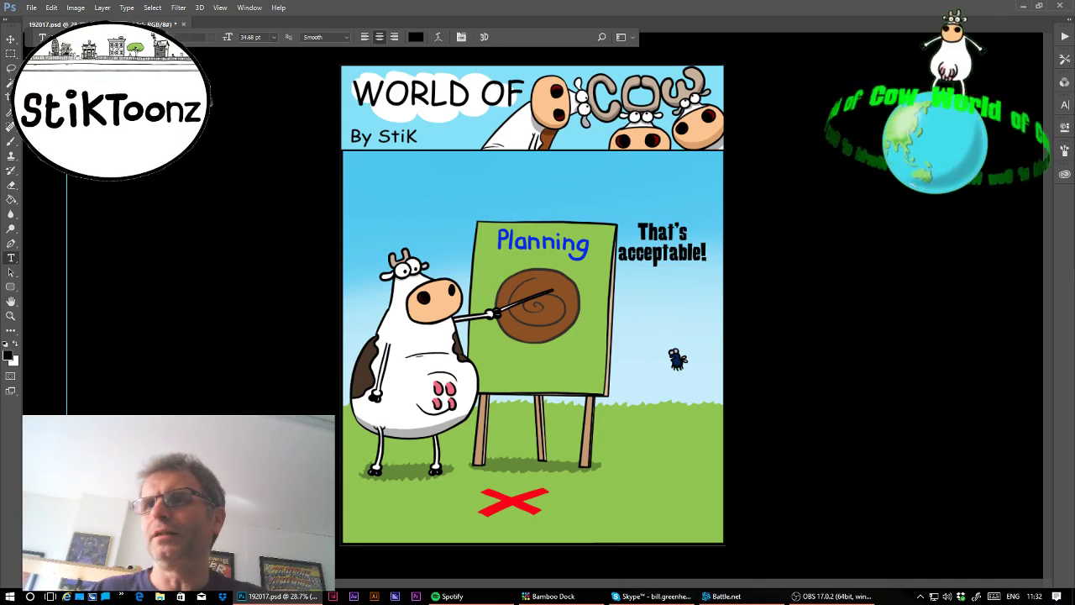
- Draw a rounded black speech balloon around the text with a brush at 100% opacity, its tail pointing down towards the fly
click(10, 316)
drag(698, 261, 746, 272)
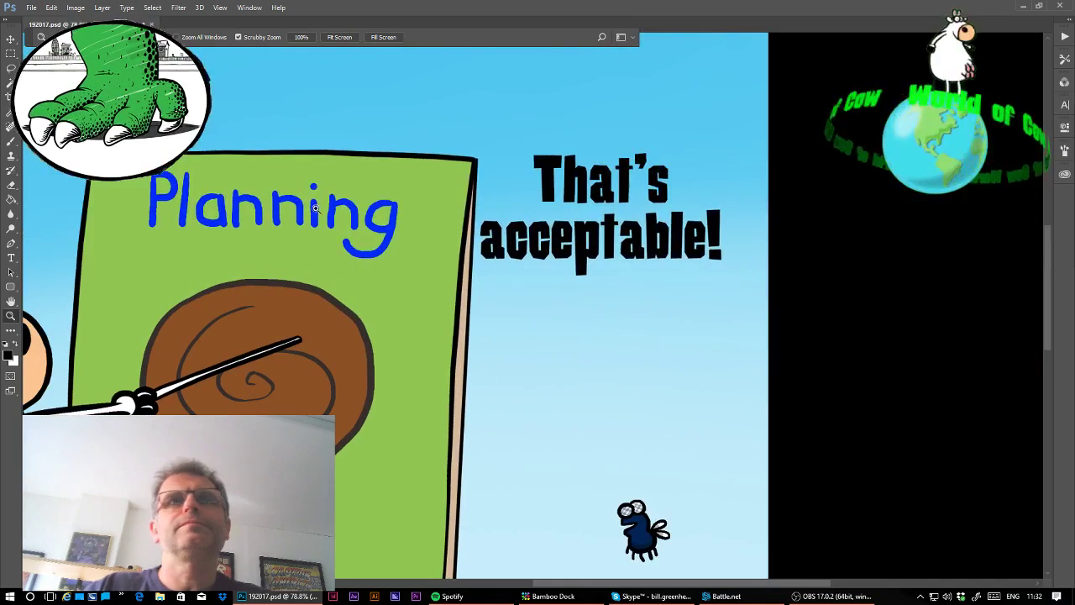
click(11, 141)
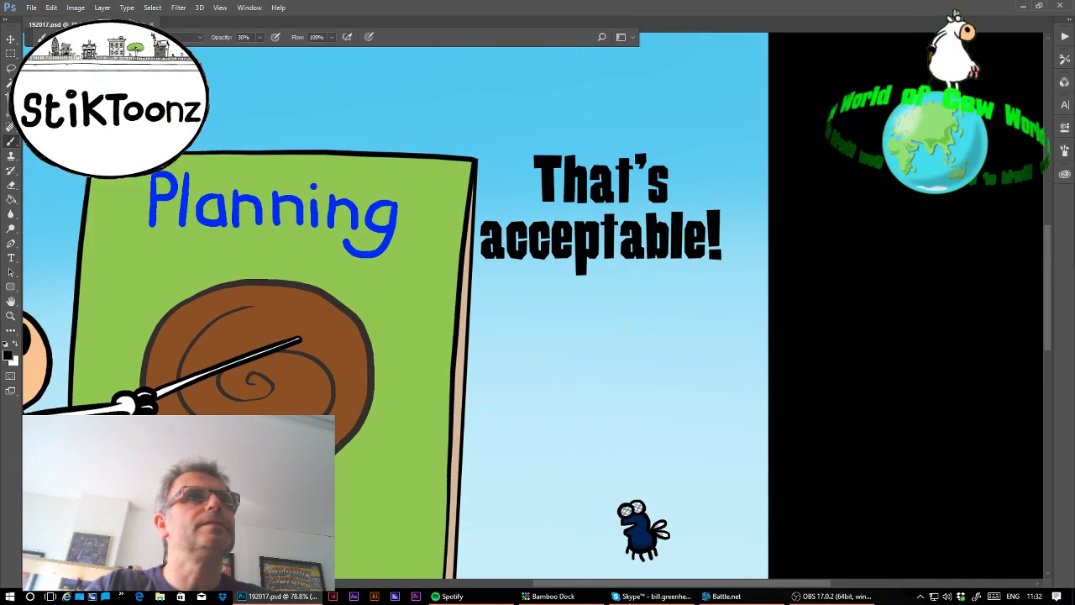
click(259, 38)
drag(264, 51, 305, 50)
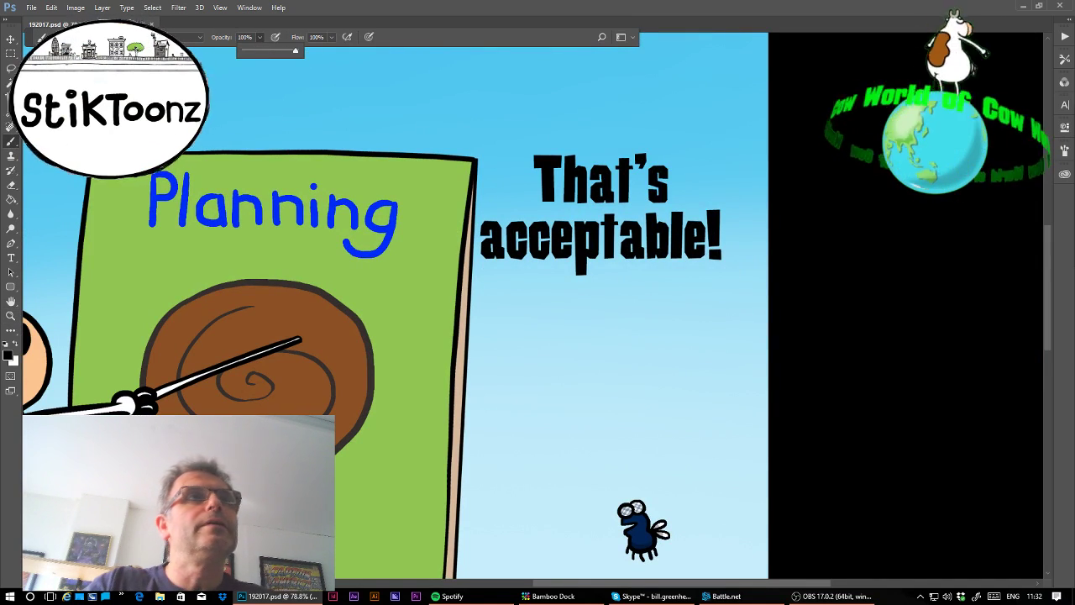
click(74, 37)
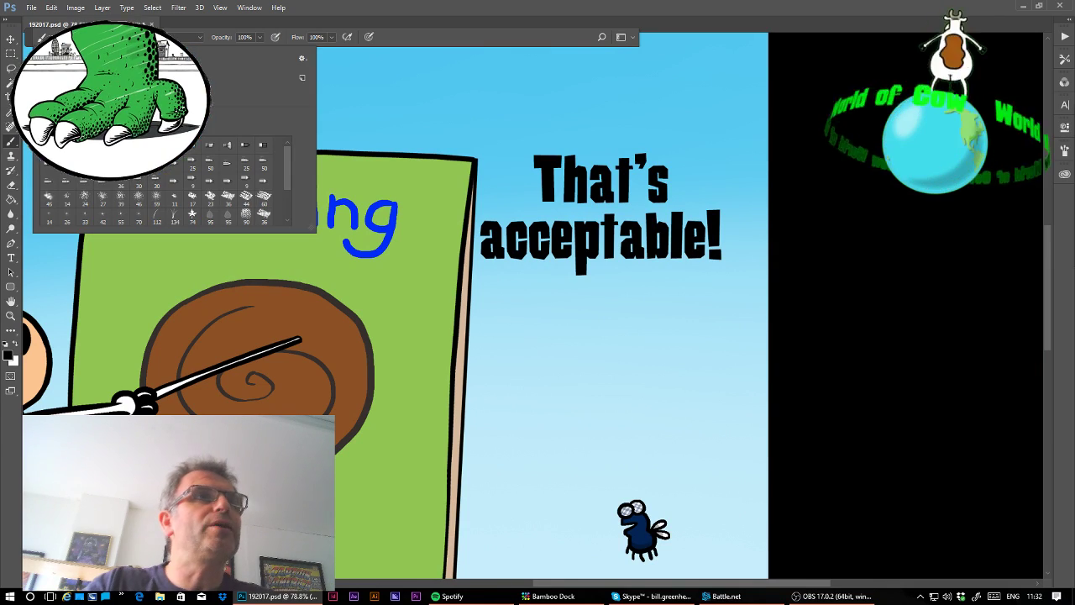
click(510, 124)
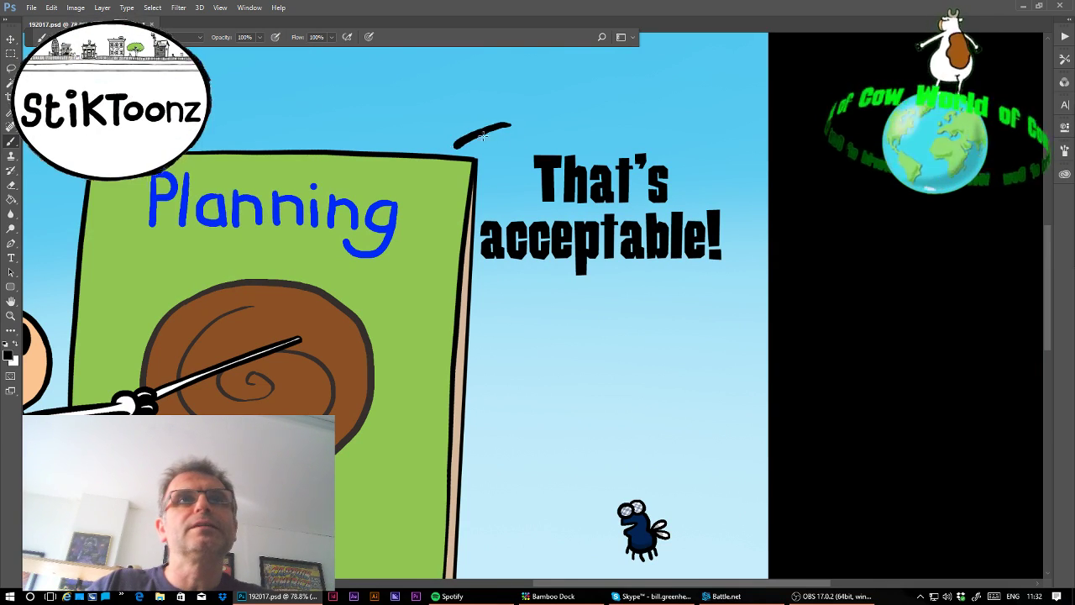
mouse_move(503, 126)
mouse_down()
mouse_move(448, 162)
mouse_move(447, 266)
mouse_move(568, 303)
mouse_move(608, 463)
mouse_up()
drag(586, 299, 594, 427)
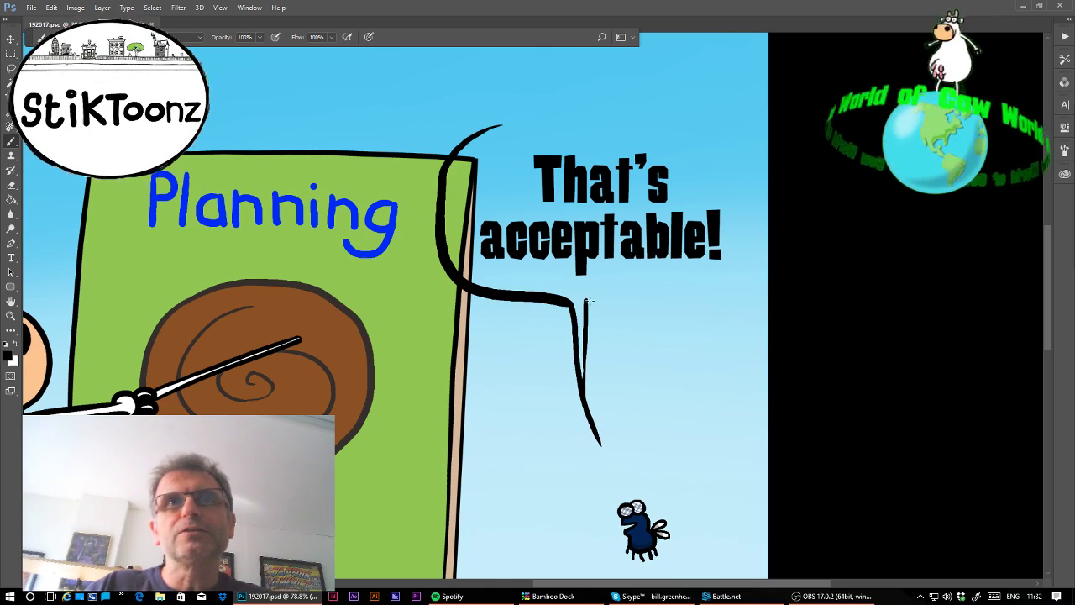
mouse_move(588, 300)
mouse_down()
mouse_move(719, 297)
mouse_move(758, 263)
mouse_up()
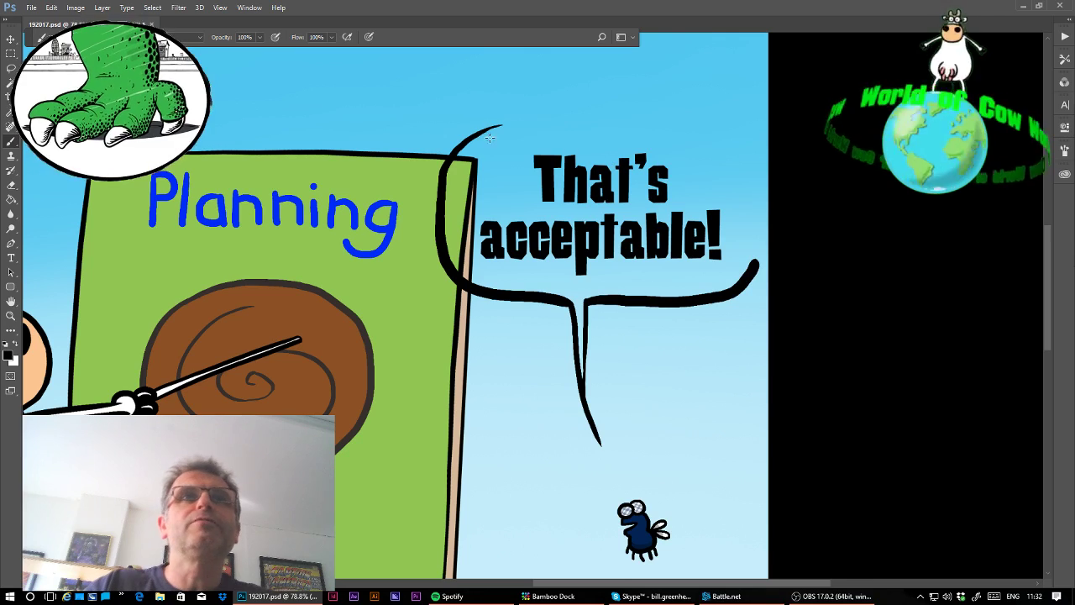
mouse_move(501, 127)
mouse_down()
mouse_move(640, 121)
mouse_move(731, 143)
mouse_move(757, 189)
mouse_move(756, 243)
mouse_move(752, 267)
mouse_move(727, 291)
mouse_up()
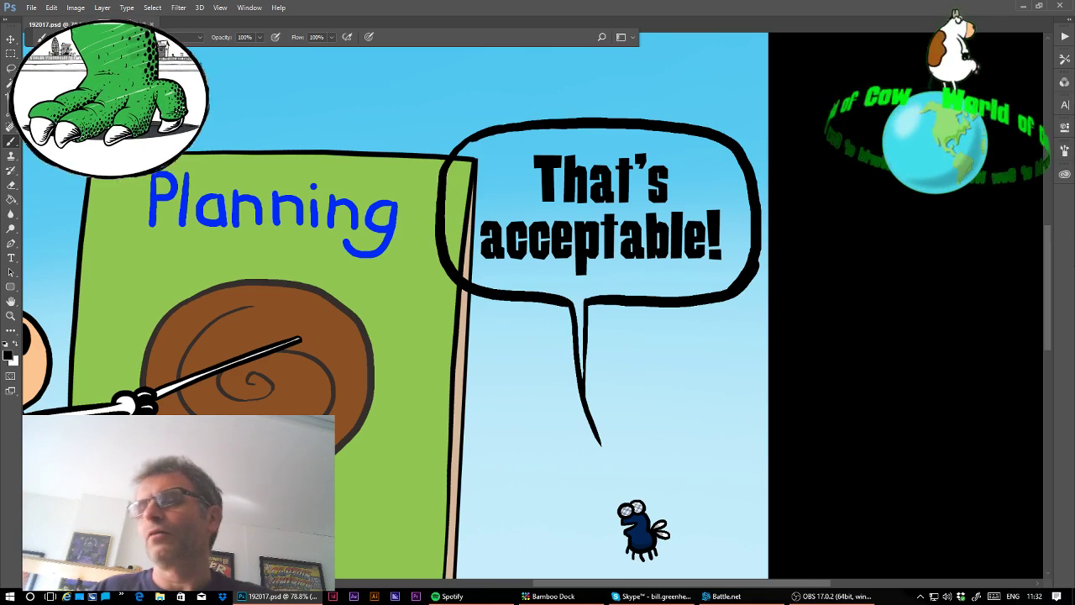
- Fill the inside of the speech balloon with white at 100% opacity
key(x)
click(11, 200)
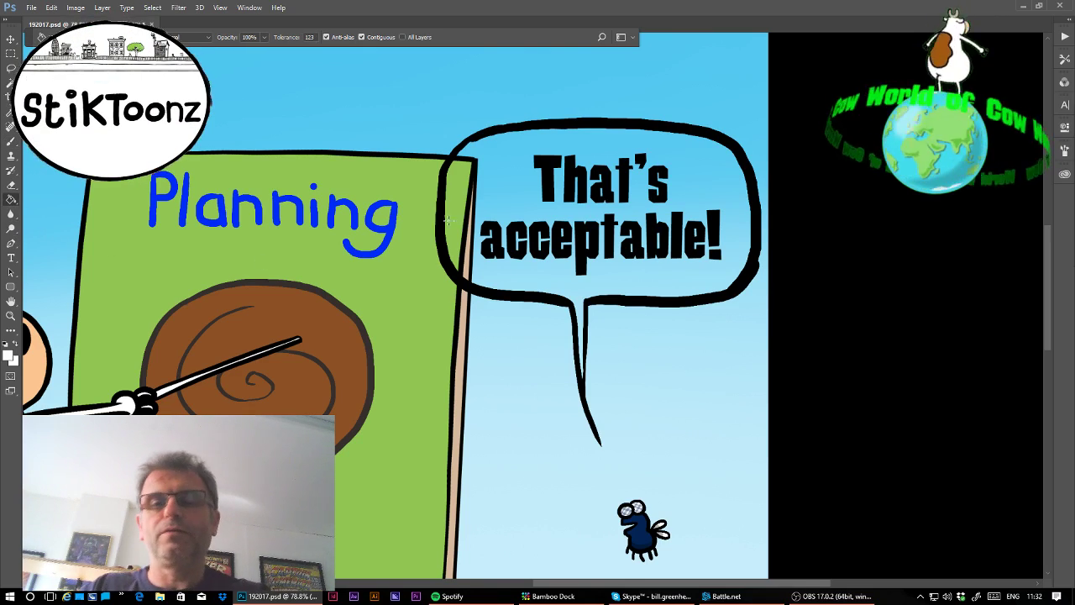
click(487, 217)
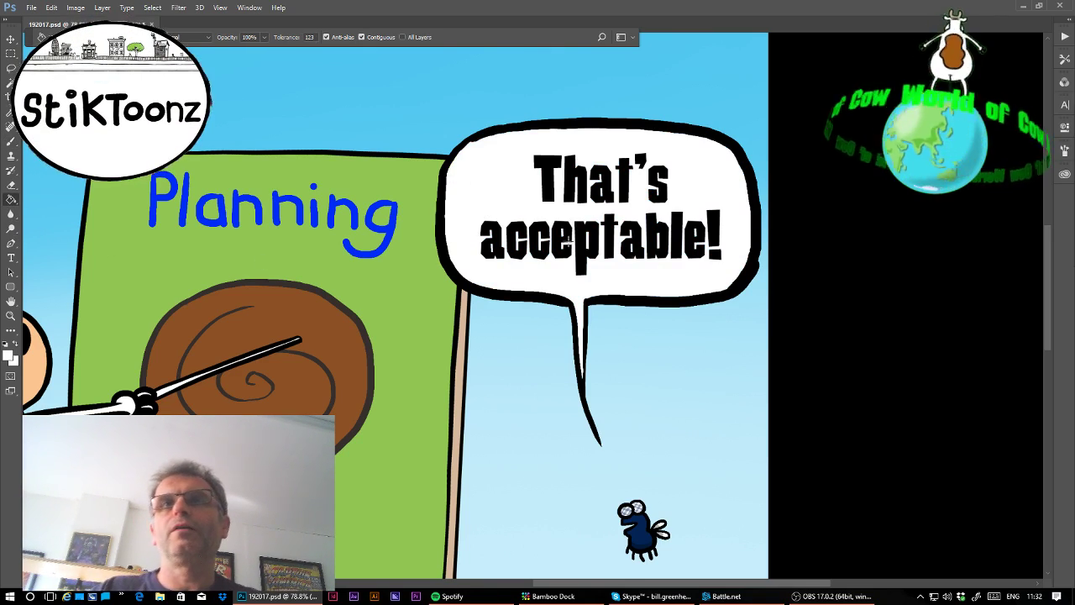
- Select the bump on the outer edge of the balloon's lower-right corner with the Lasso, delete it and deselect
click(11, 316)
drag(804, 270, 874, 274)
click(11, 67)
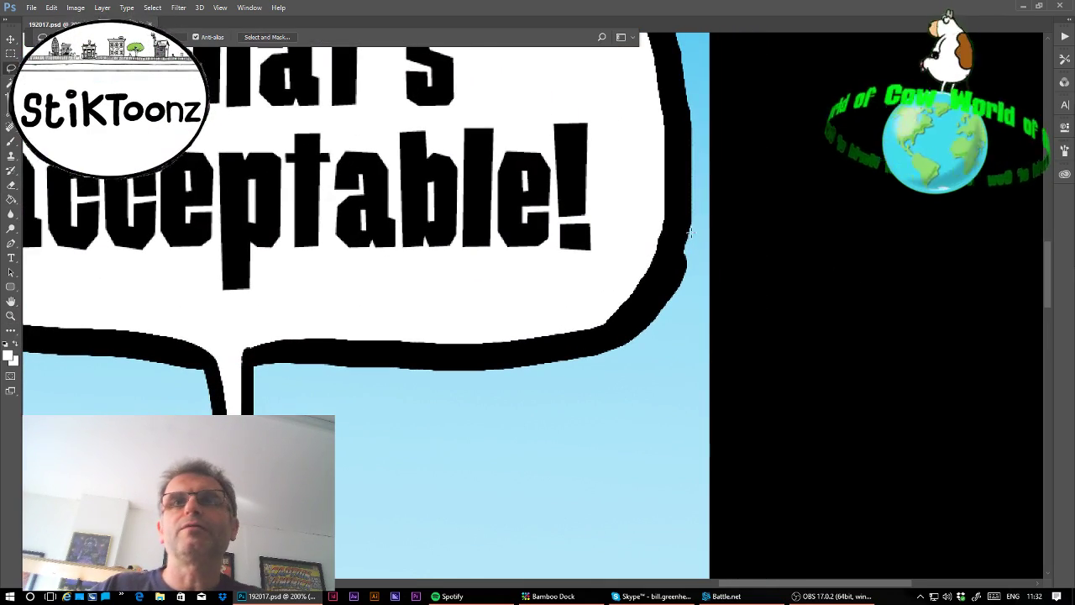
mouse_move(689, 231)
mouse_down()
mouse_move(648, 323)
mouse_move(593, 380)
mouse_move(706, 262)
mouse_up()
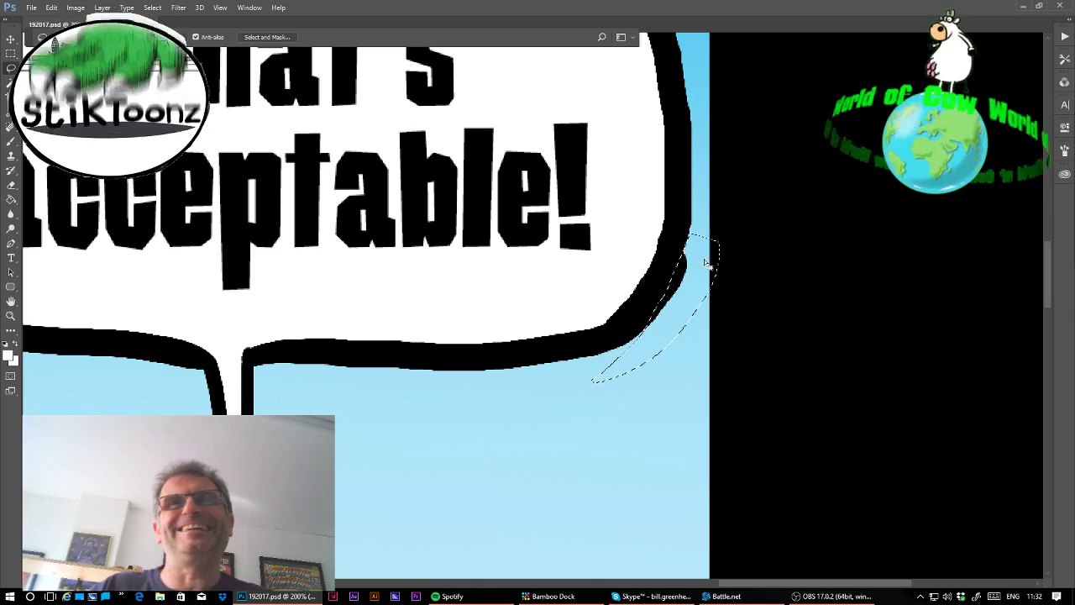
key(Delete)
key(ctrl+d)
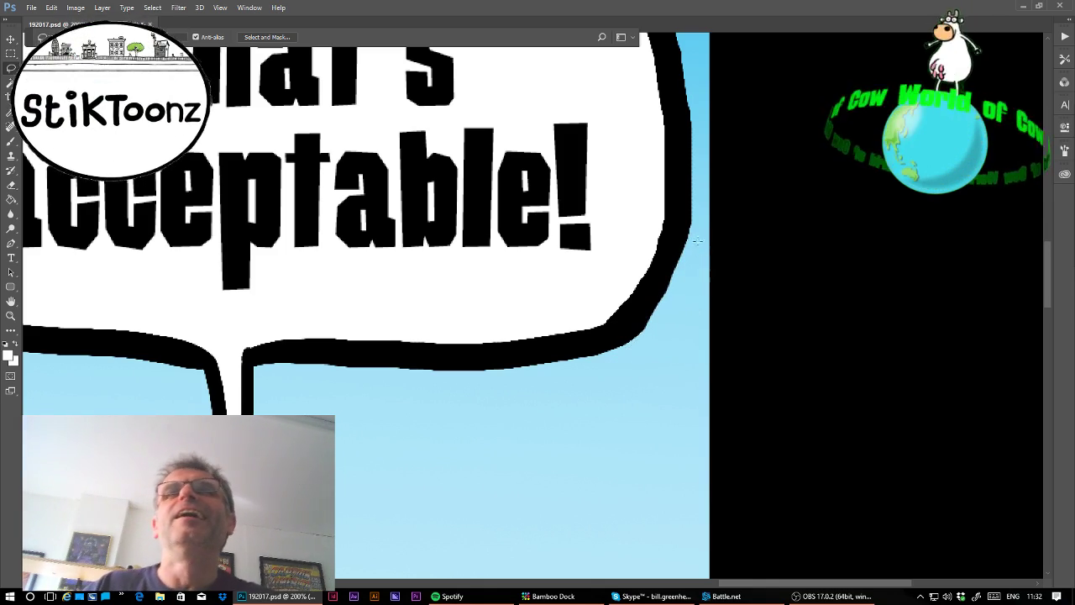
- Touch up the inner edge of the balloon's upper outline with a white brush at 100% opacity
drag(378, 184, 695, 521)
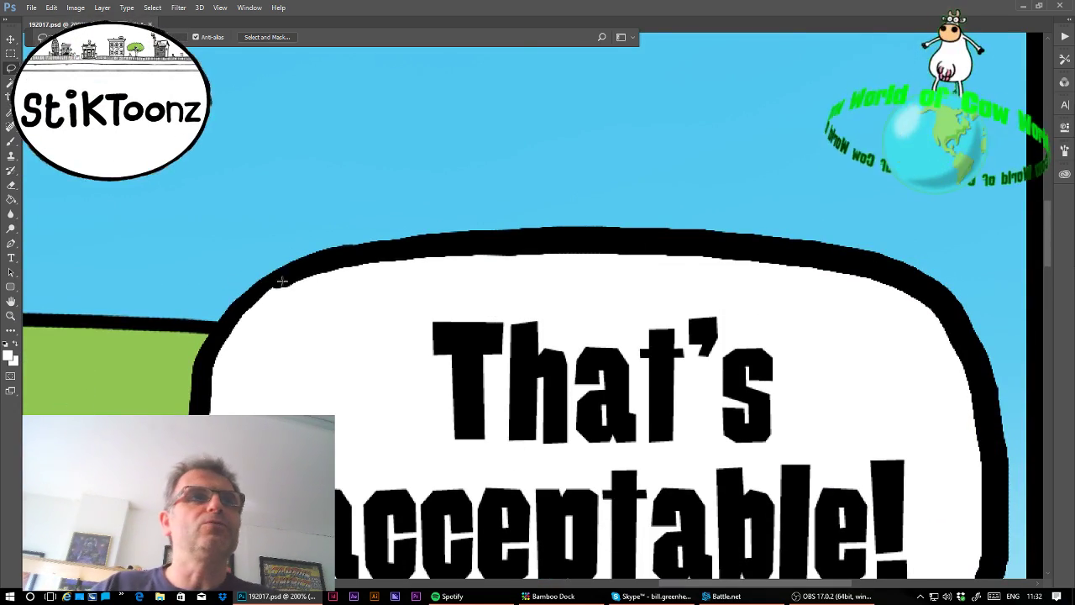
click(12, 141)
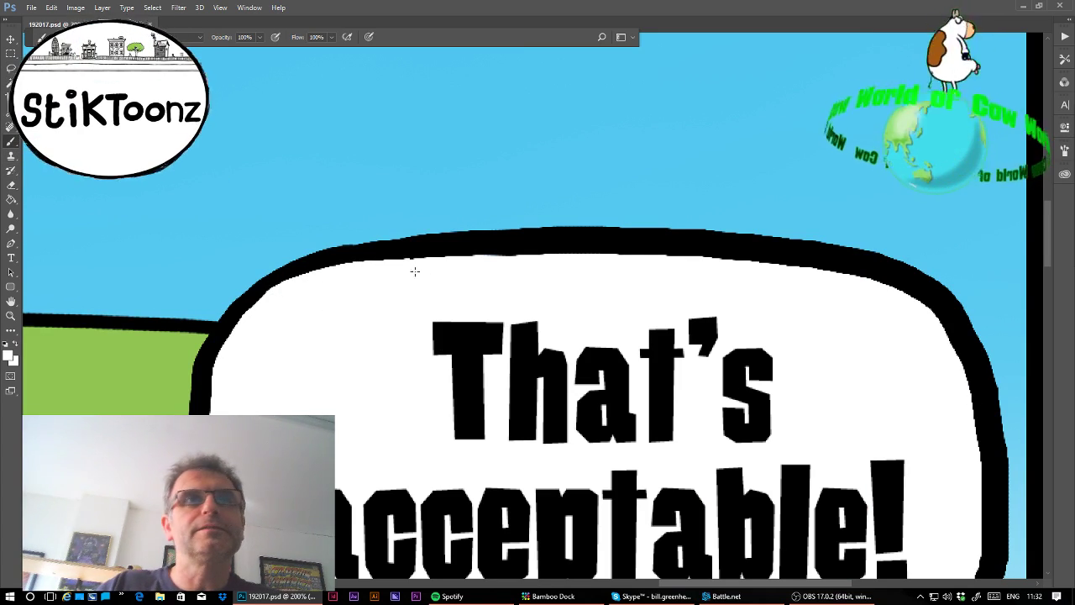
scroll(535, 308, down, 8)
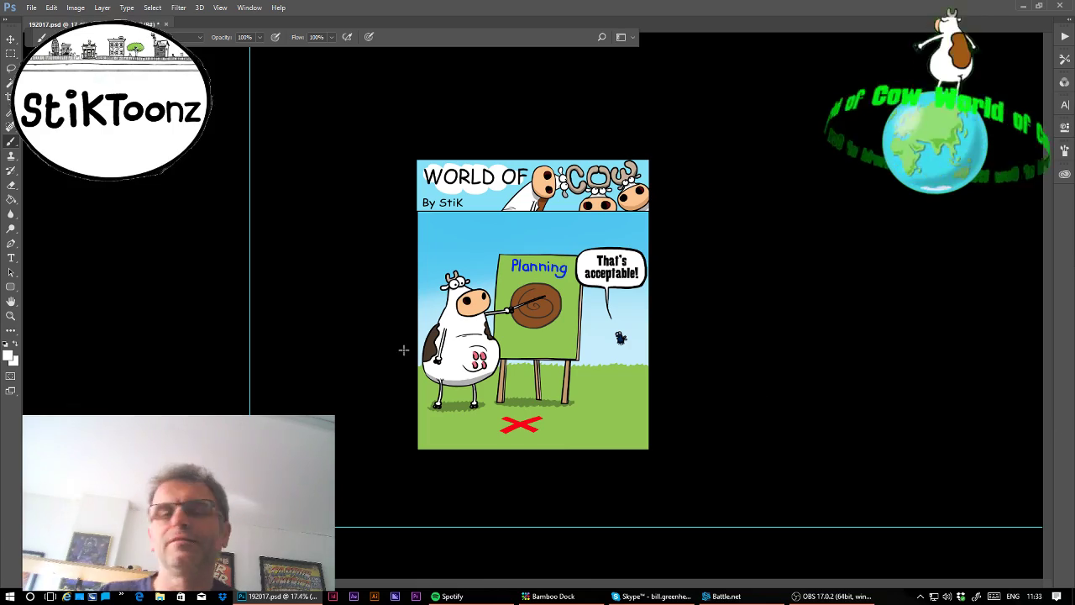
- Handwrite the signature "Stik" in white with the Brush on the grass near the cartoon's lower-right corner, underlined with a stroke ending in a dot
click(11, 316)
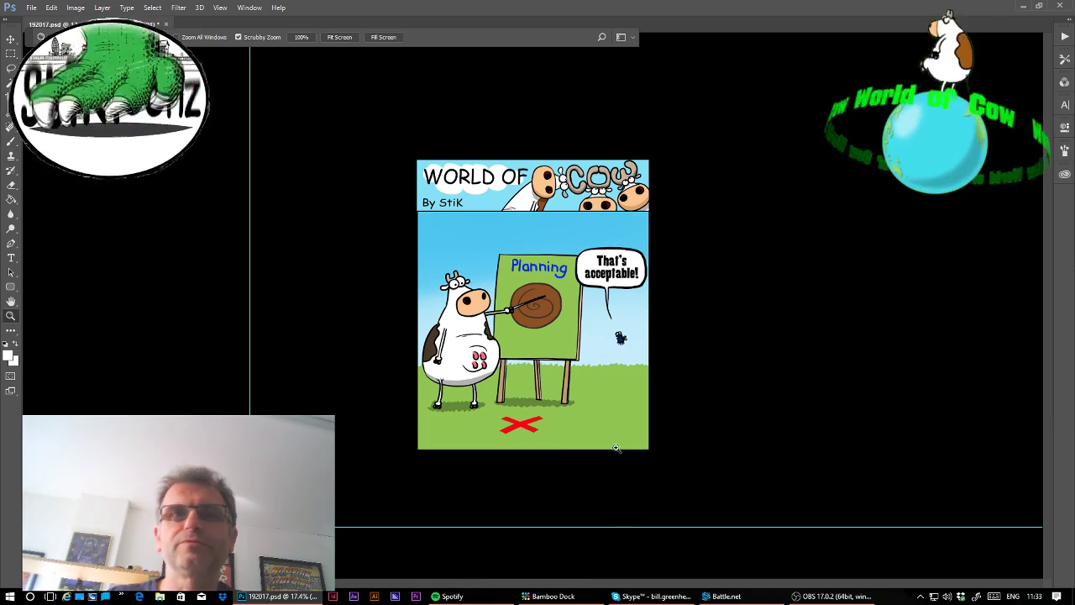
drag(616, 448, 681, 436)
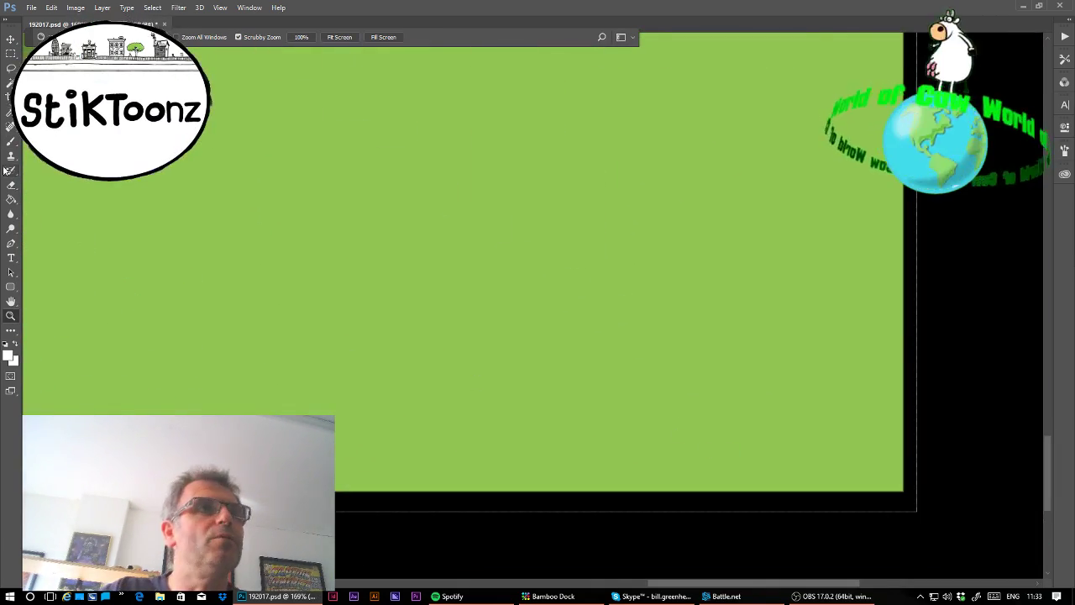
key(b)
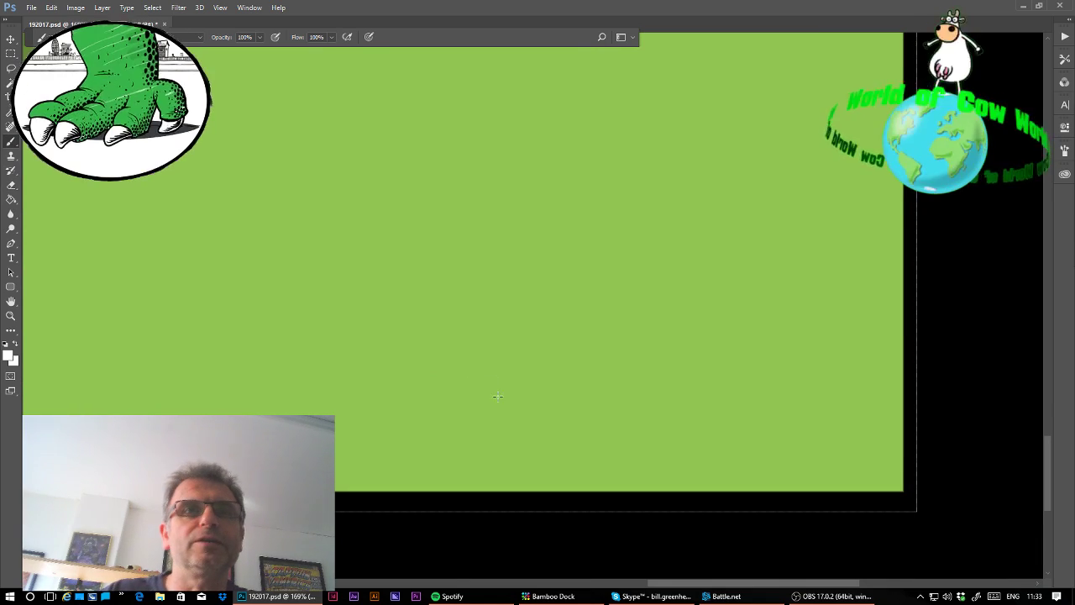
mouse_move(497, 396)
mouse_down()
mouse_move(478, 384)
mouse_move(473, 406)
mouse_move(494, 436)
mouse_move(472, 445)
mouse_move(465, 428)
mouse_up()
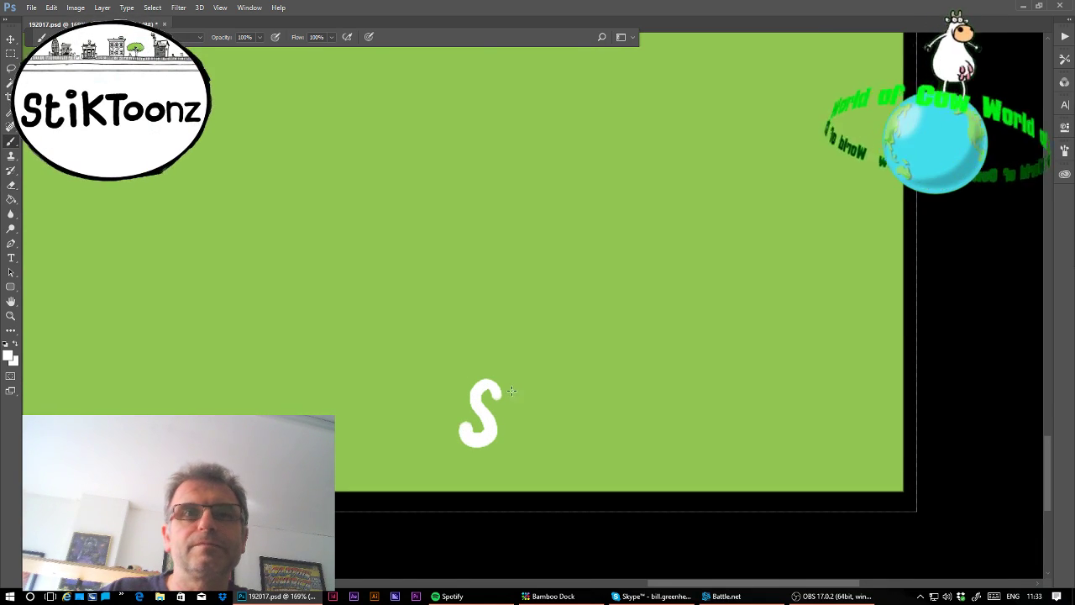
mouse_move(512, 391)
mouse_down()
mouse_move(507, 437)
mouse_move(509, 409)
mouse_move(507, 438)
mouse_move(540, 417)
mouse_move(545, 438)
mouse_move(605, 398)
mouse_move(574, 414)
mouse_move(573, 444)
mouse_move(598, 445)
mouse_up()
click(548, 390)
drag(496, 408, 526, 404)
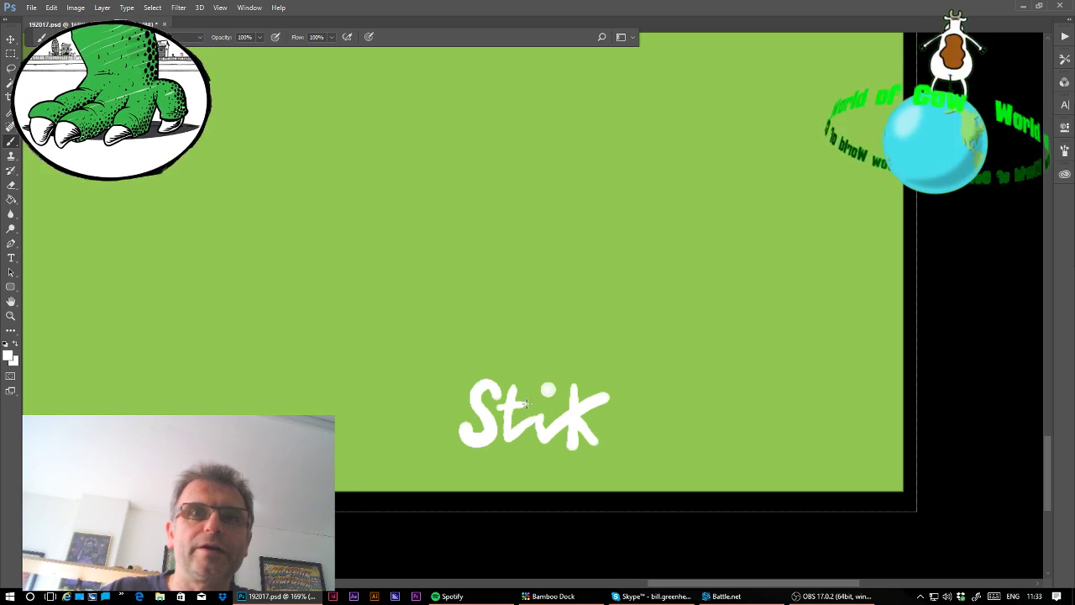
drag(483, 471, 585, 464)
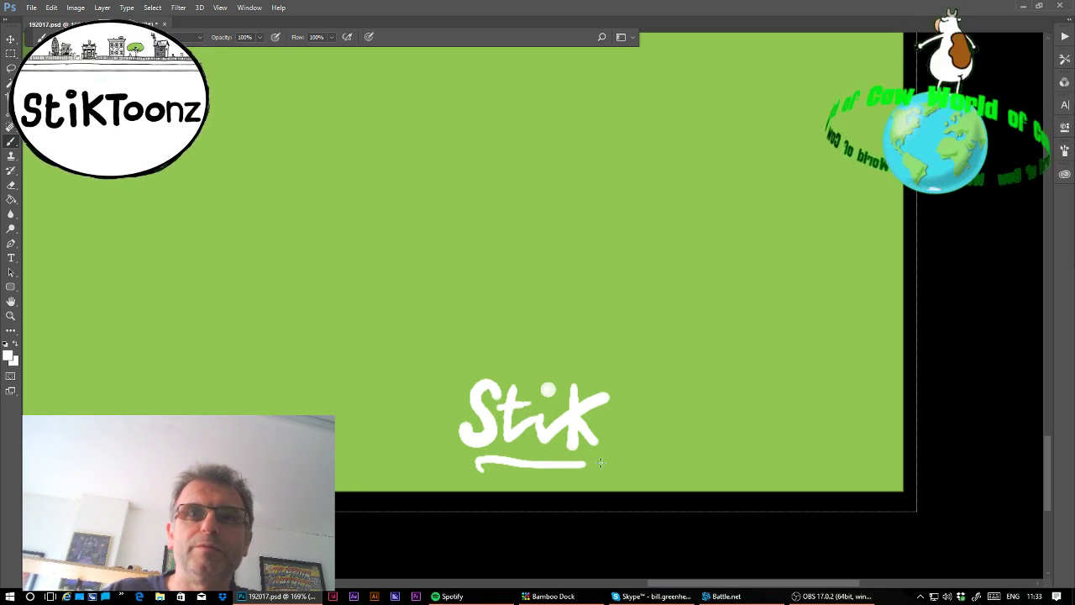
click(600, 462)
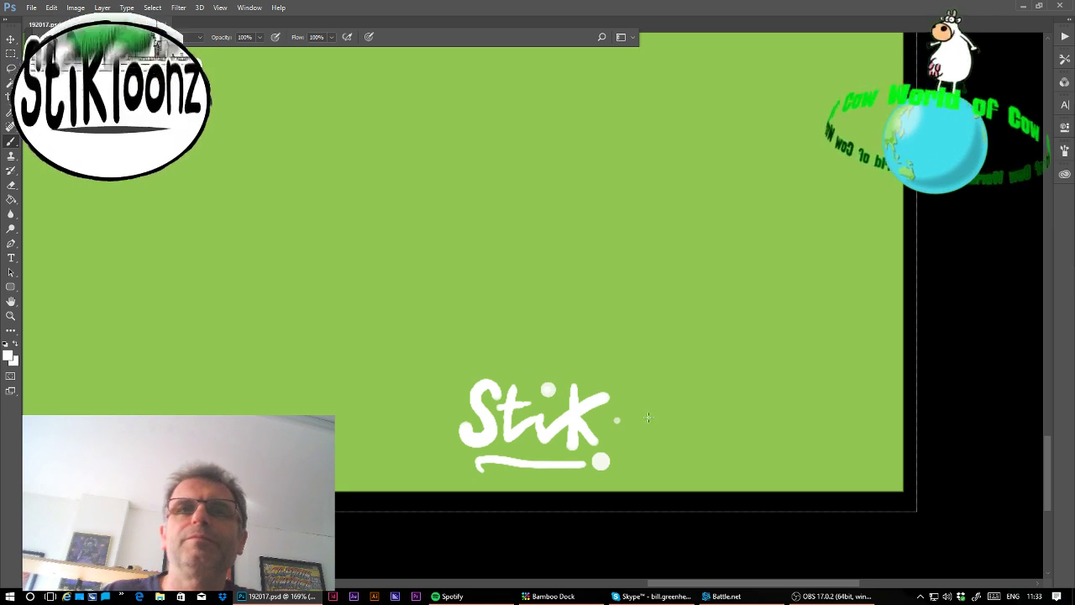
- Handwrite the year "17" in white to the right of the signature, redoing the first digit as needed
mouse_move(640, 397)
mouse_down()
mouse_move(628, 466)
mouse_move(643, 442)
mouse_up()
key(ctrl+z)
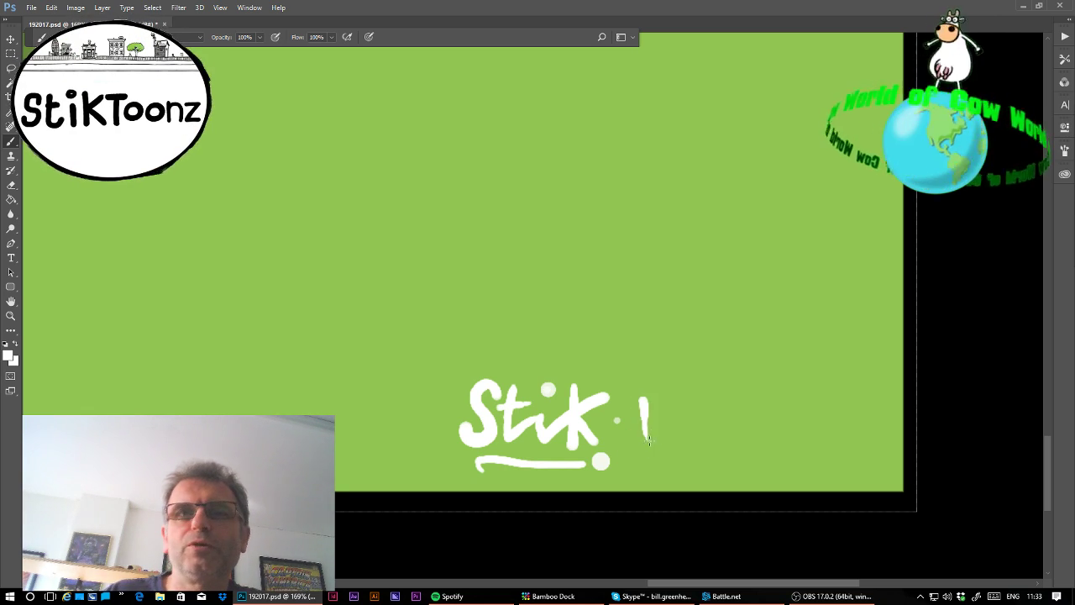
key(ctrl+z)
mouse_move(646, 401)
mouse_down()
mouse_move(645, 441)
mouse_move(679, 408)
mouse_move(670, 438)
mouse_up()
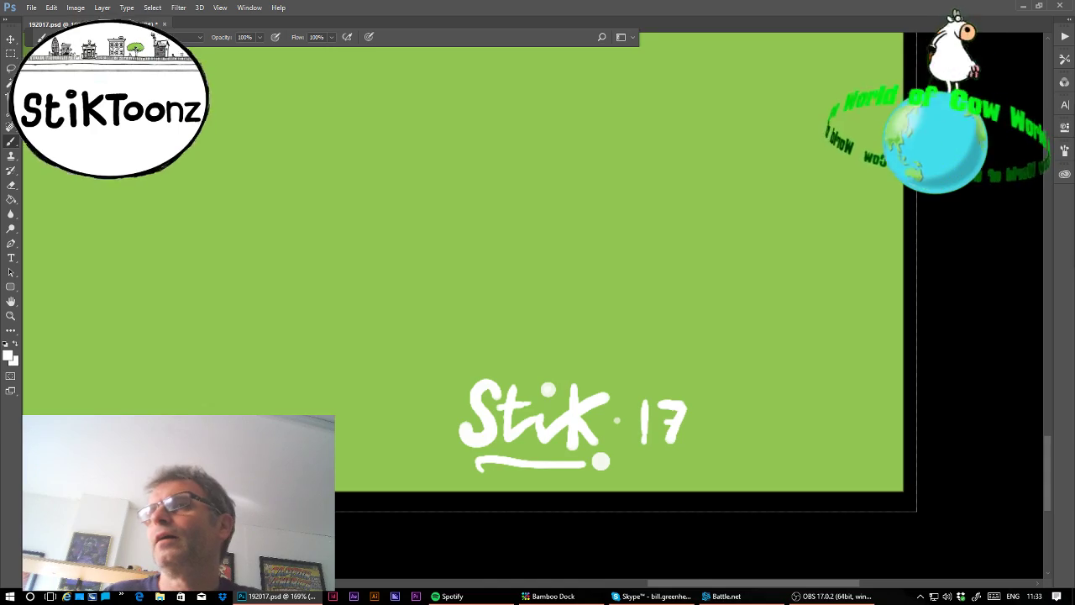
- Fit the whole cartoon in view and save the file 192017.psd
key(ctrl+0)
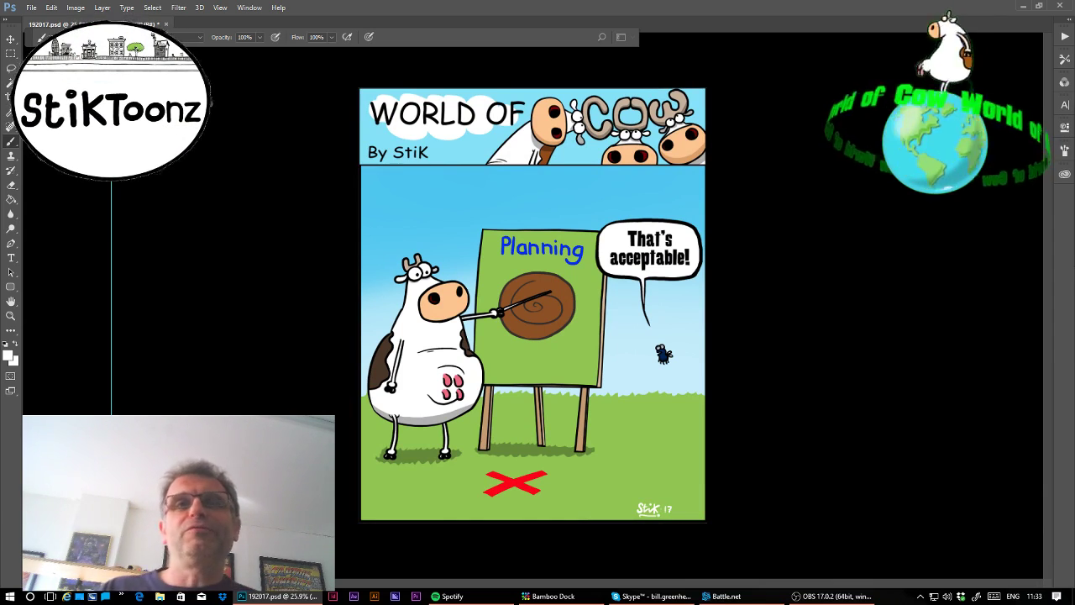
click(31, 7)
key(Escape)
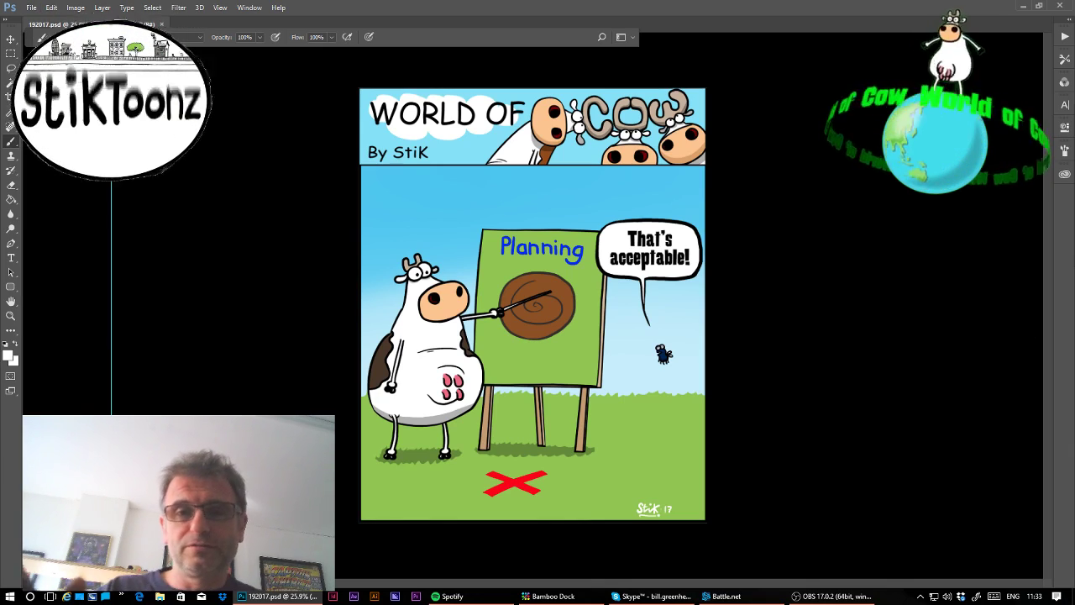